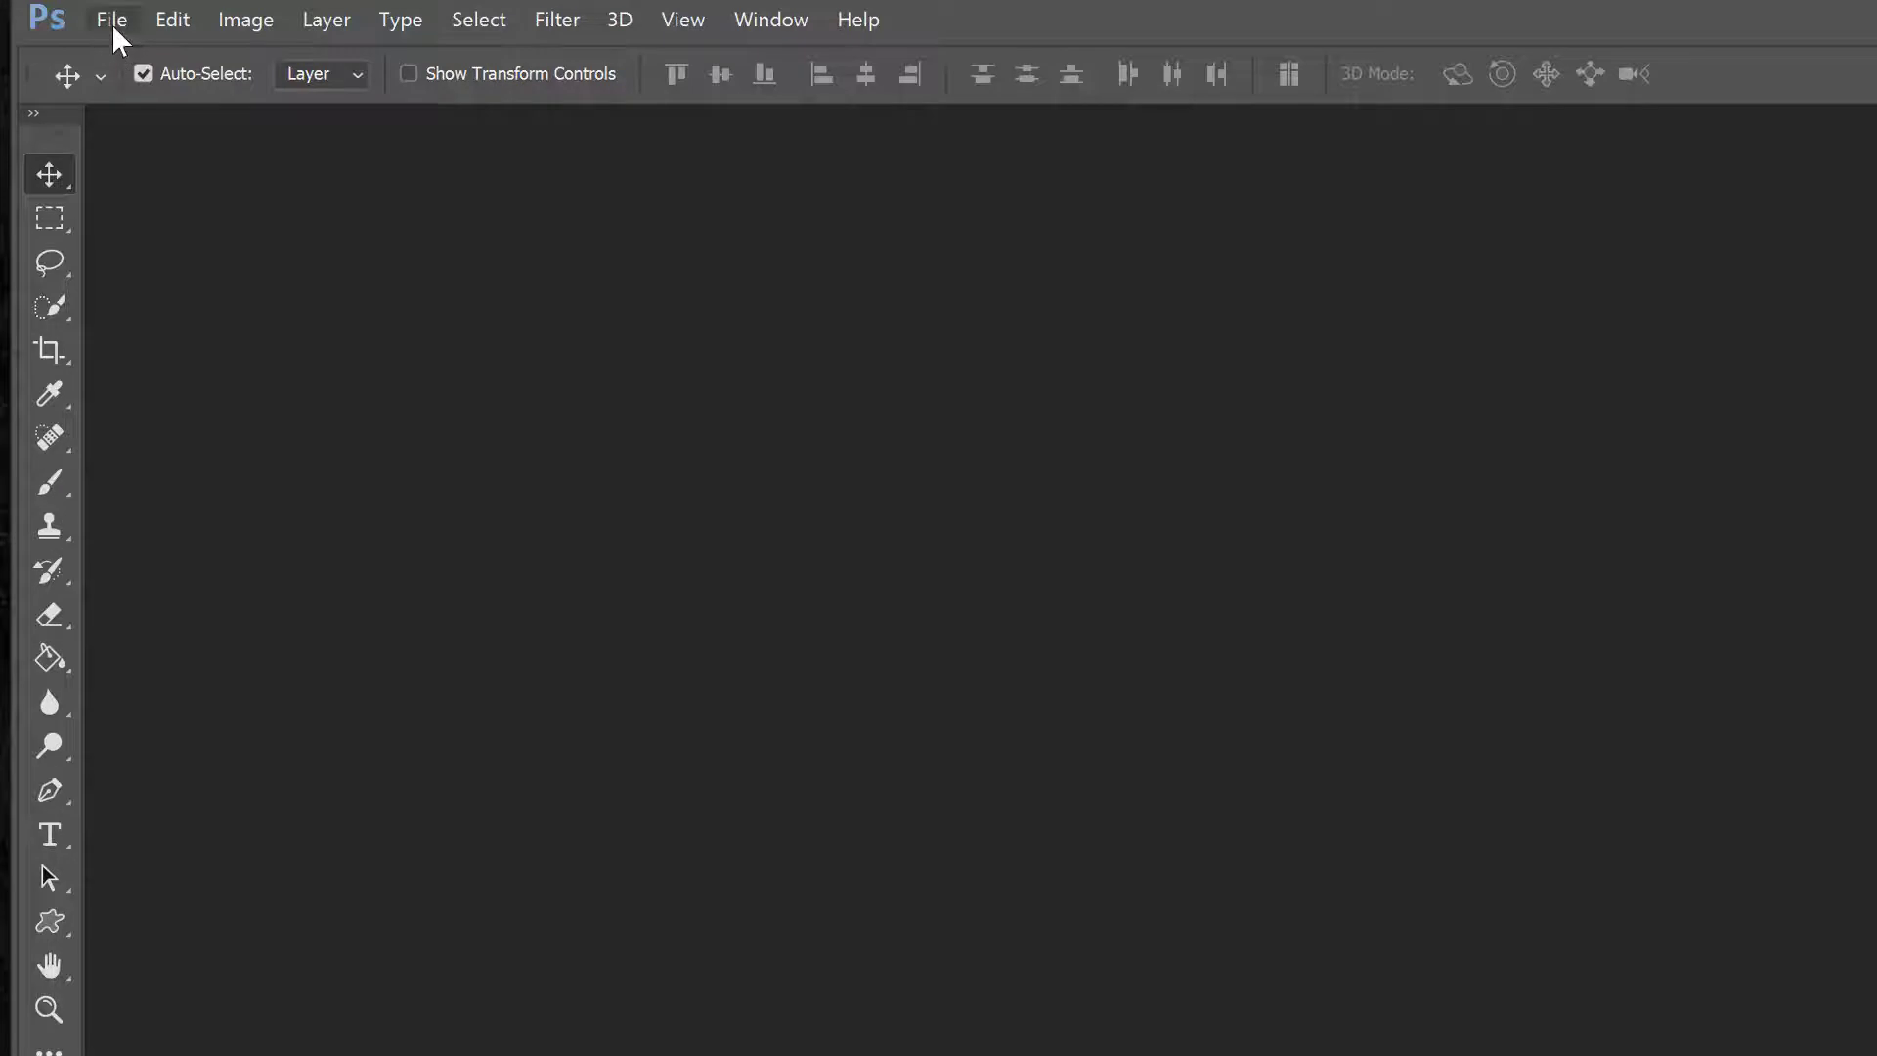
Open the File menu in the empty Photoshop workspace
click(113, 29)
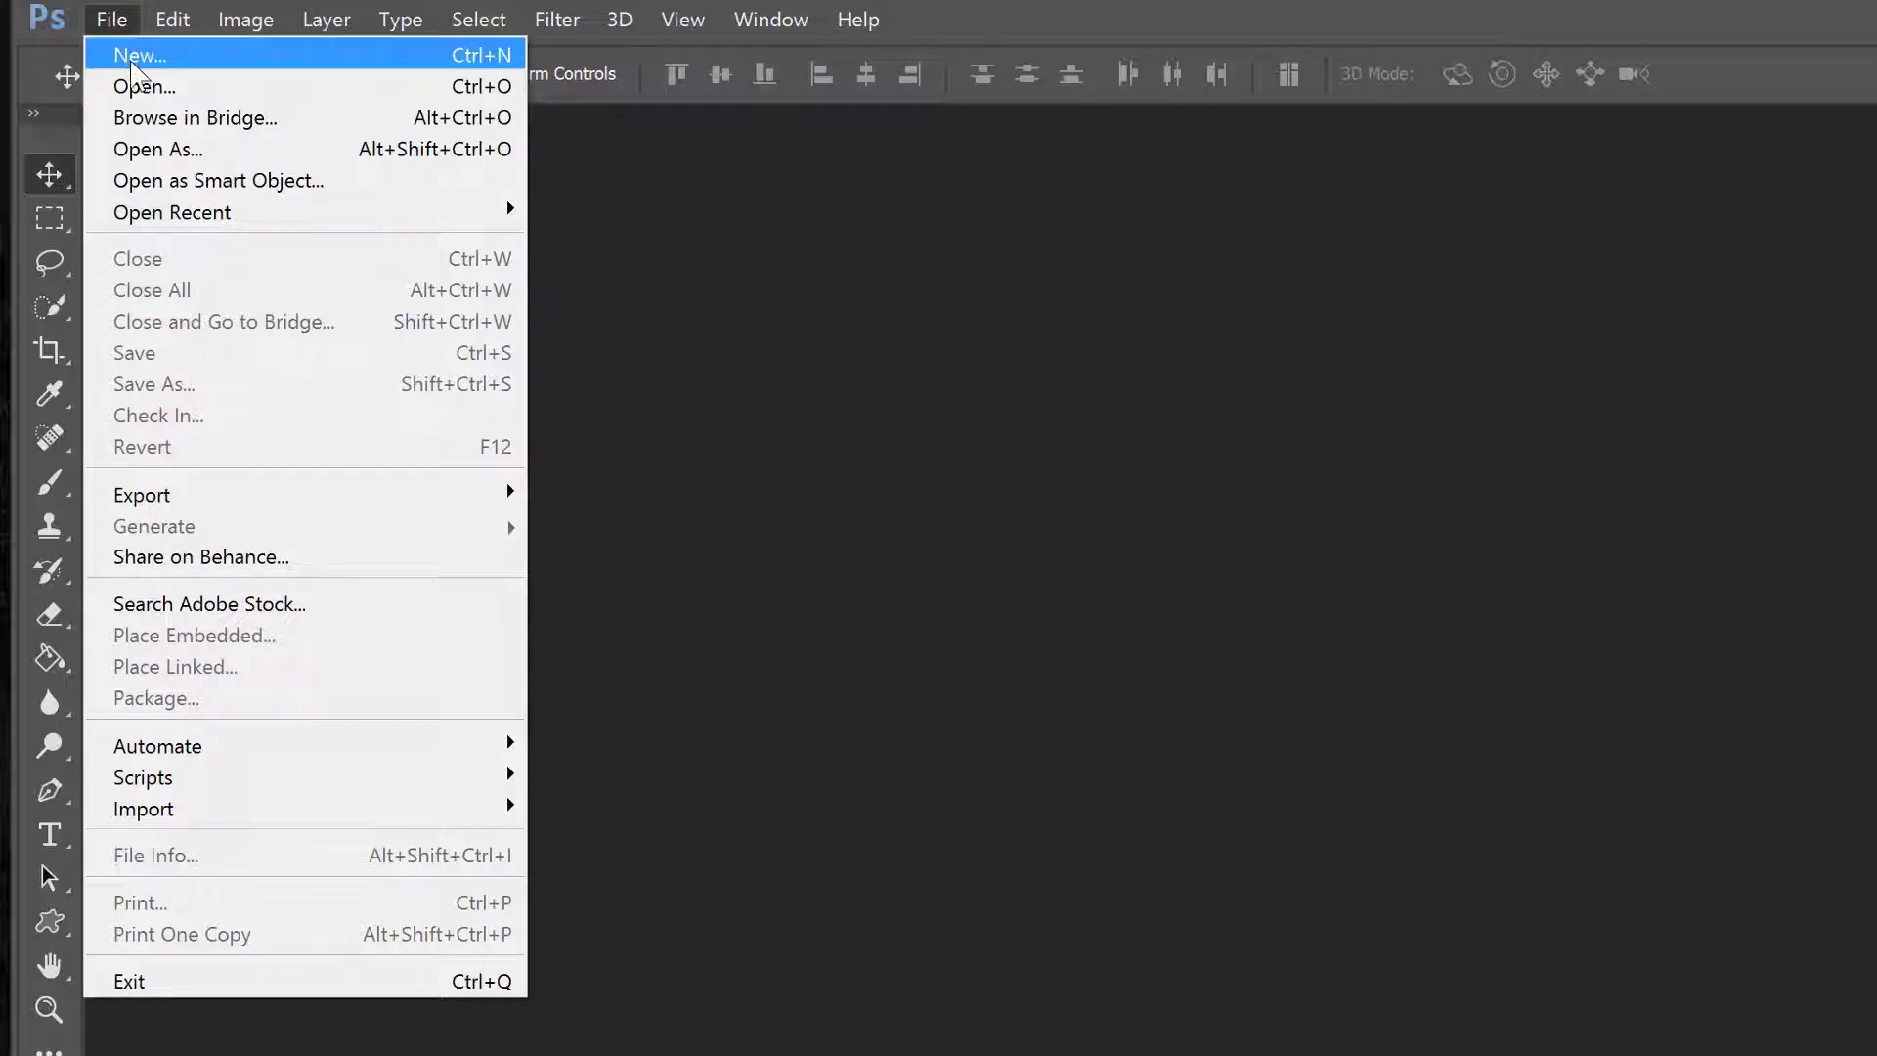
Create a new white 800 × 800 px, 72 ppi document named Watermark
click(136, 55)
drag(1262, 354, 762, 310)
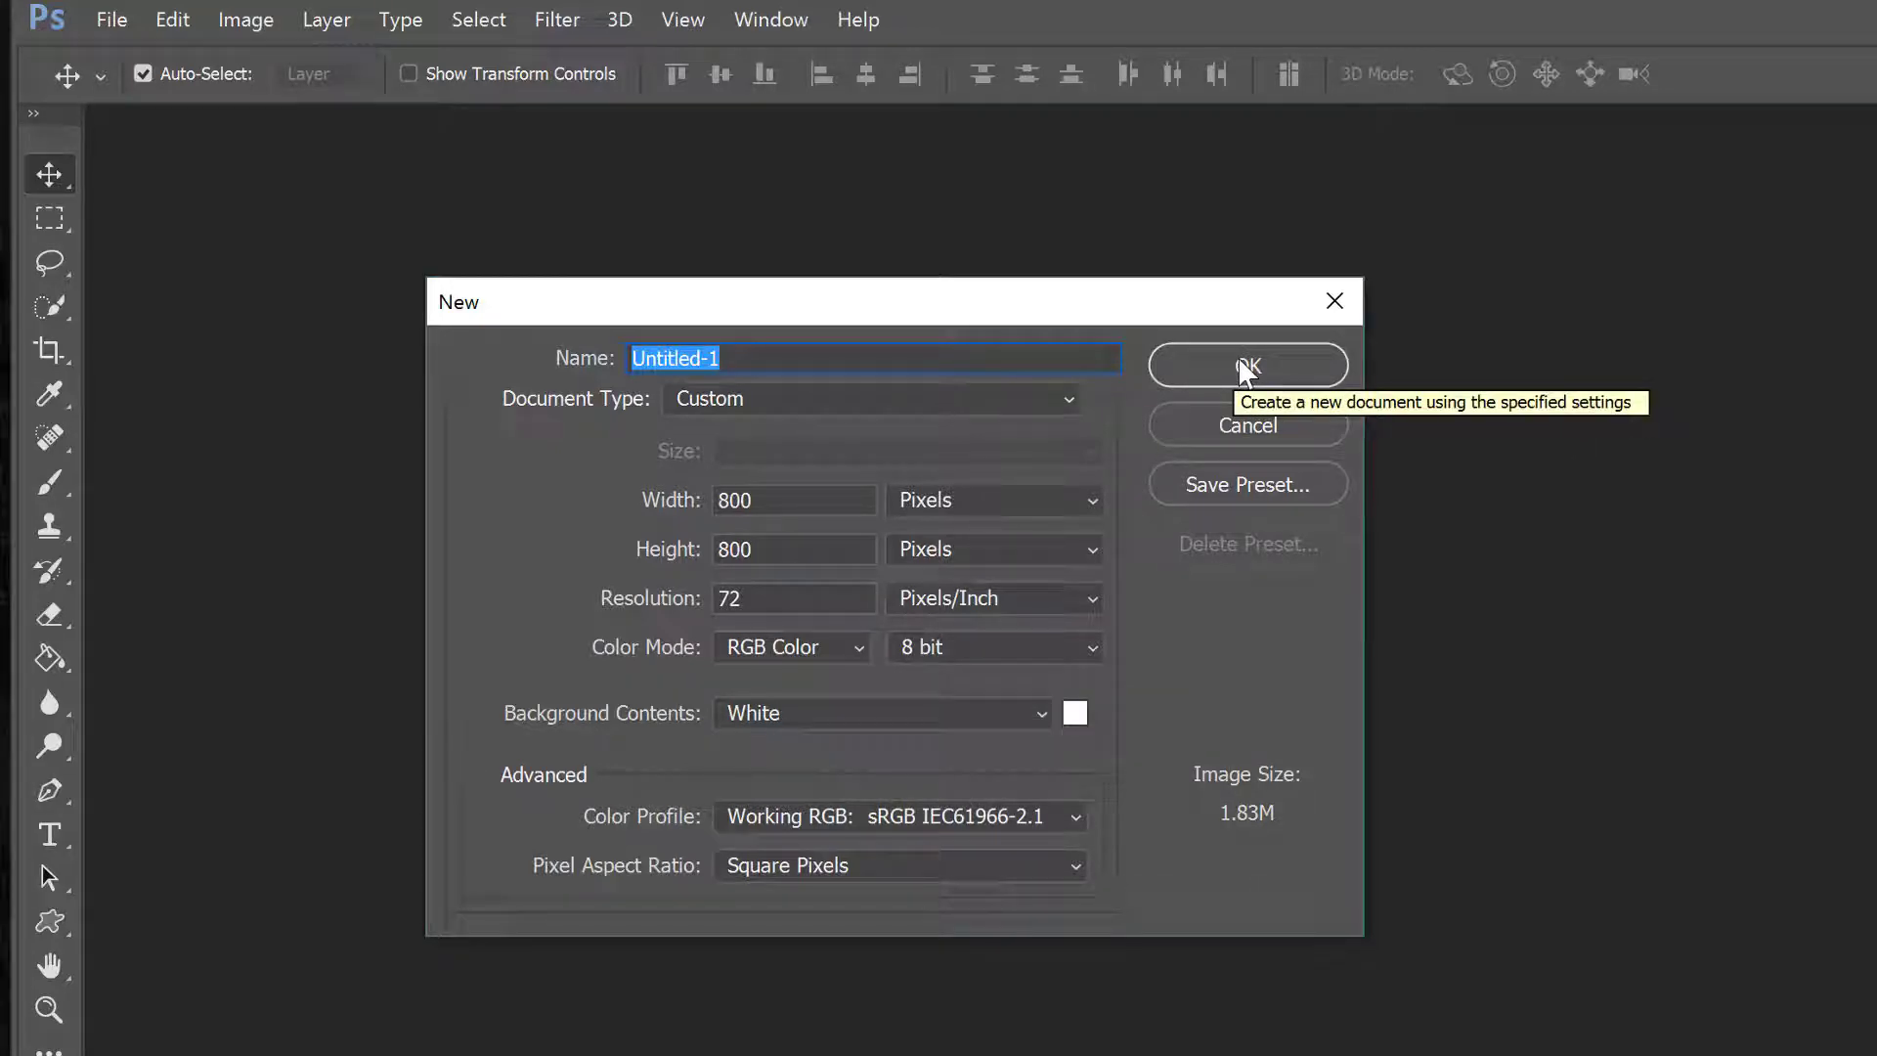
text(Water)
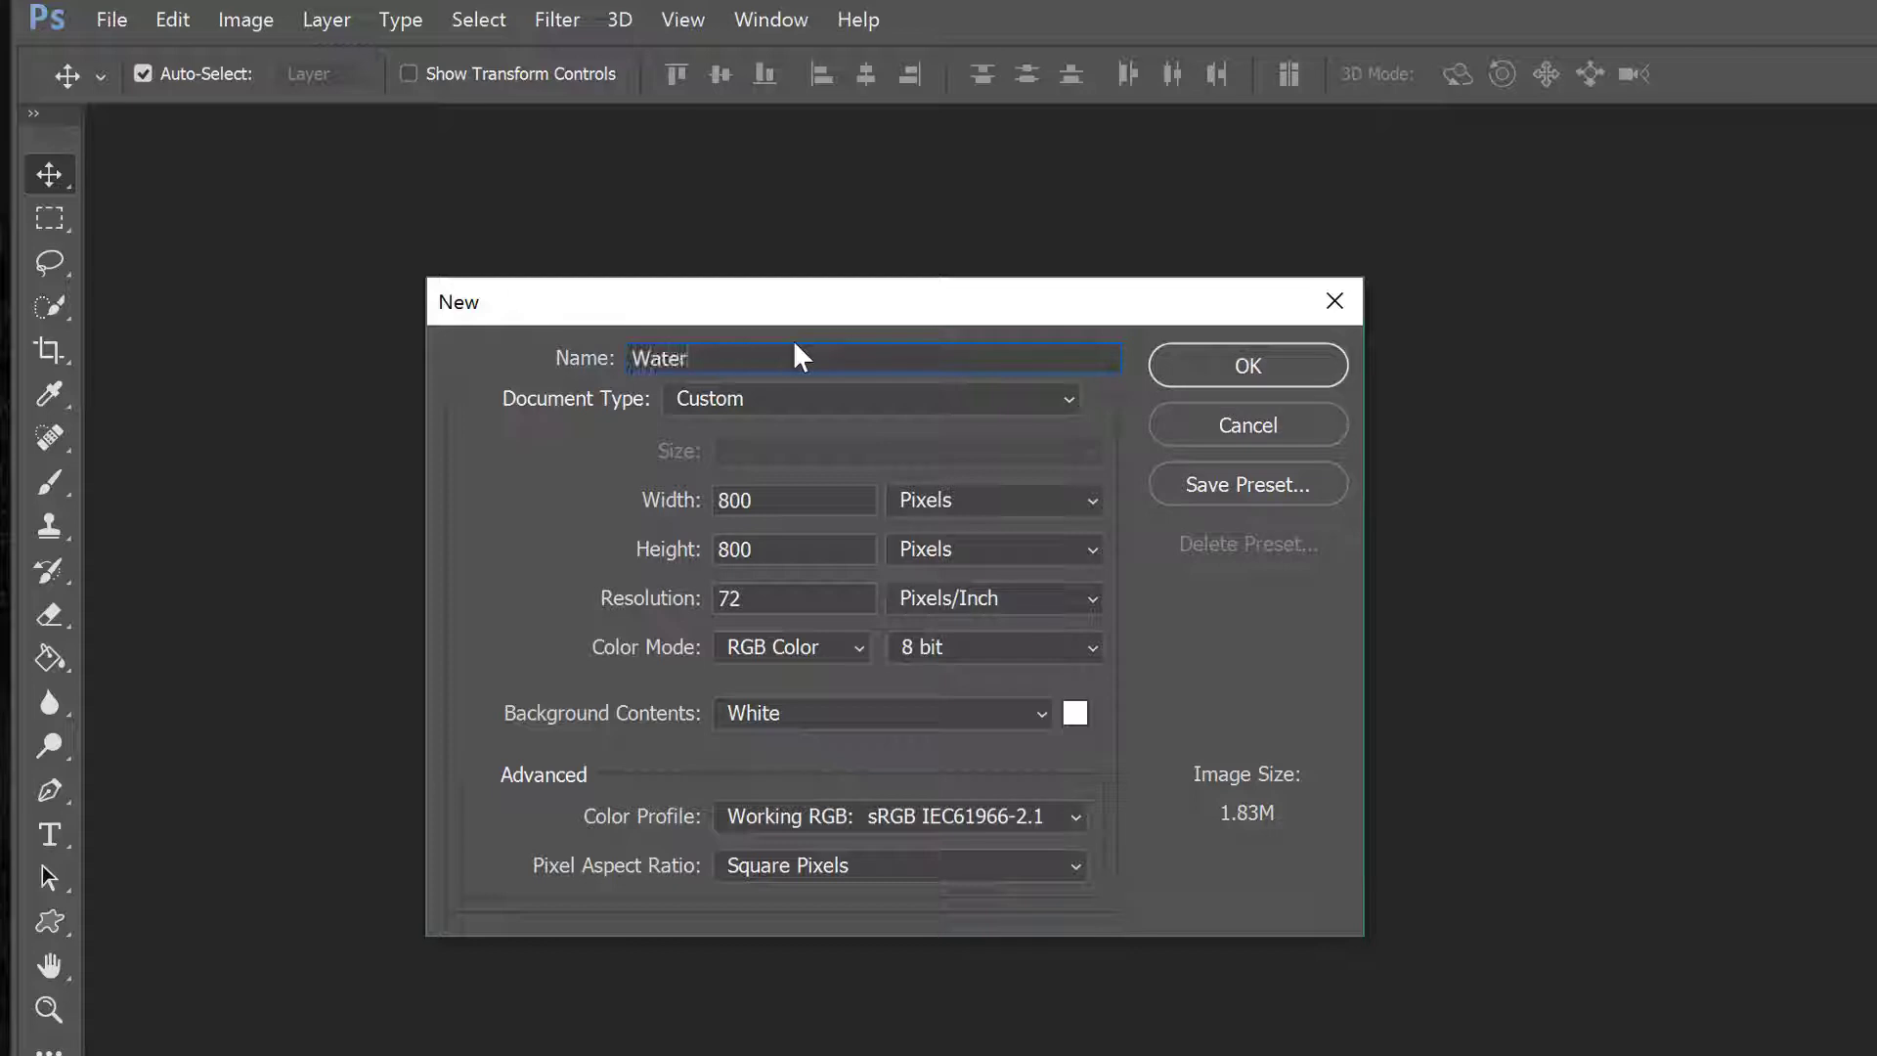
text(mark1)
click(1256, 366)
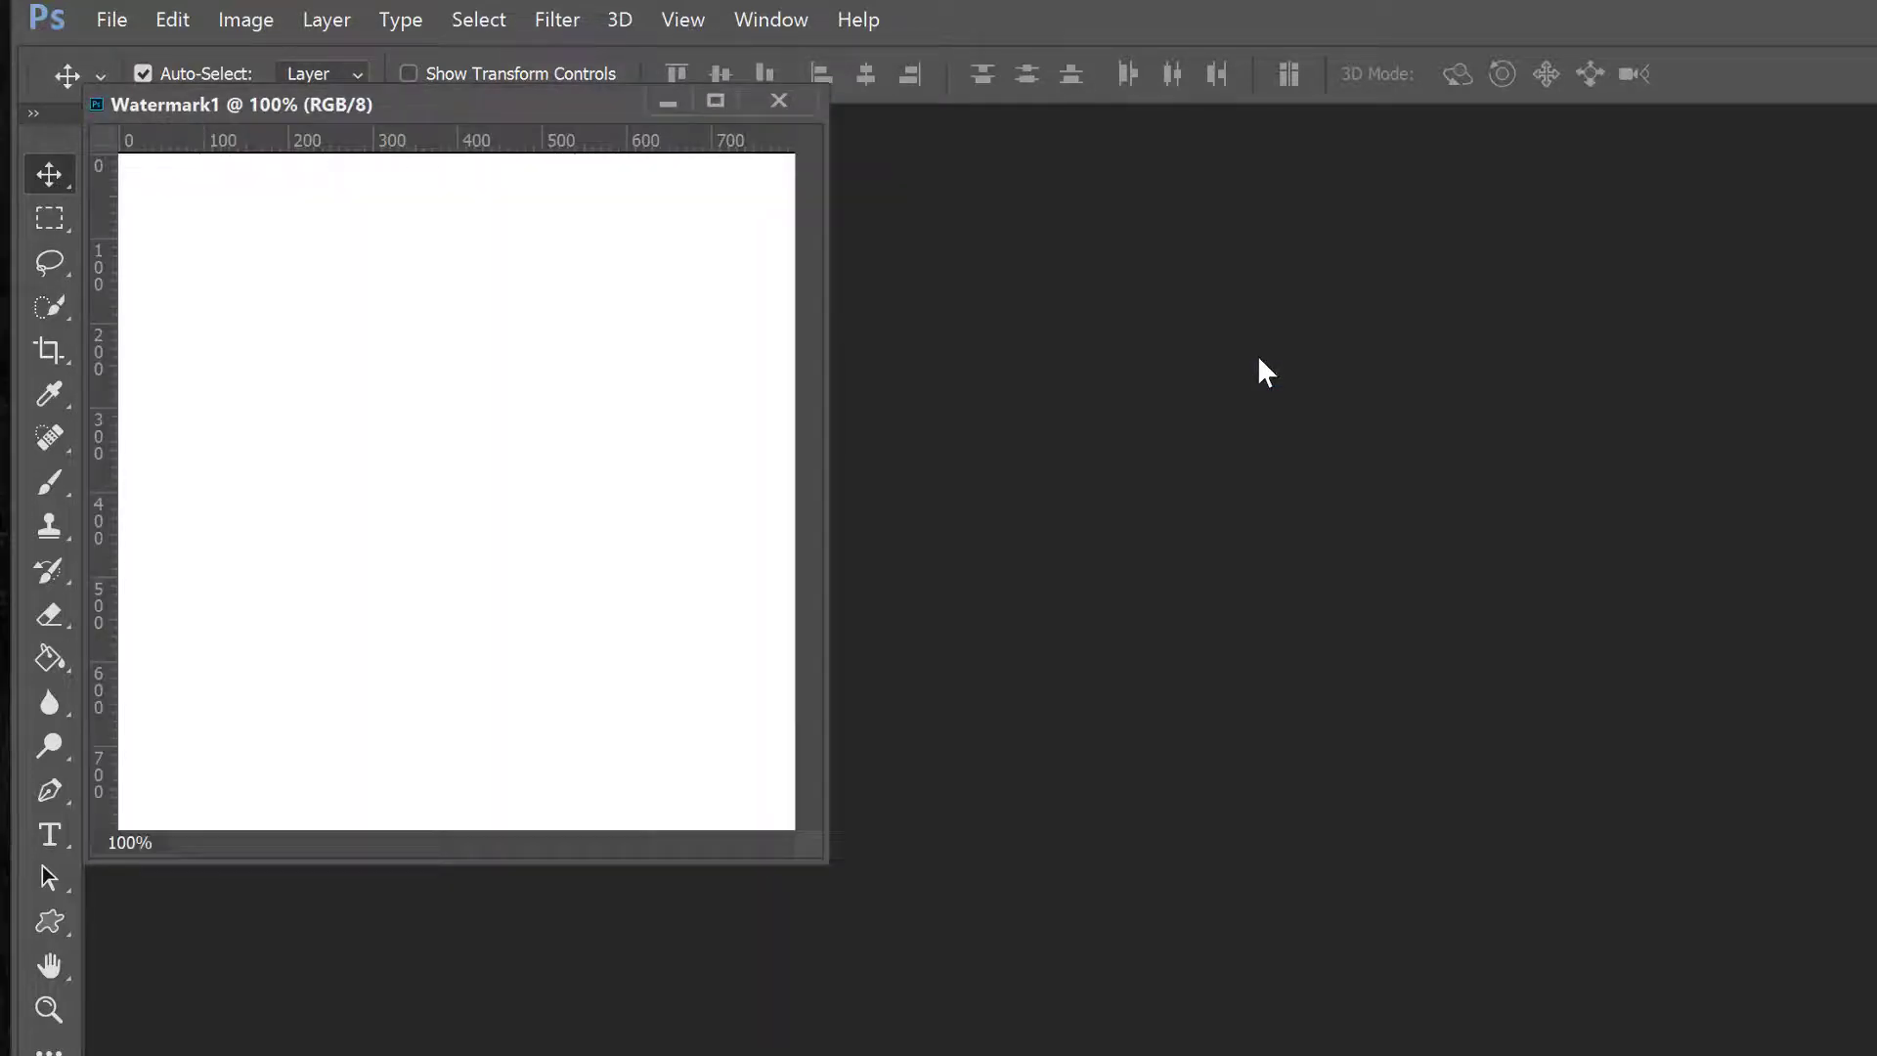
Move and enlarge the Watermark1 window so the whole canvas shows with a margin
drag(466, 106, 810, 362)
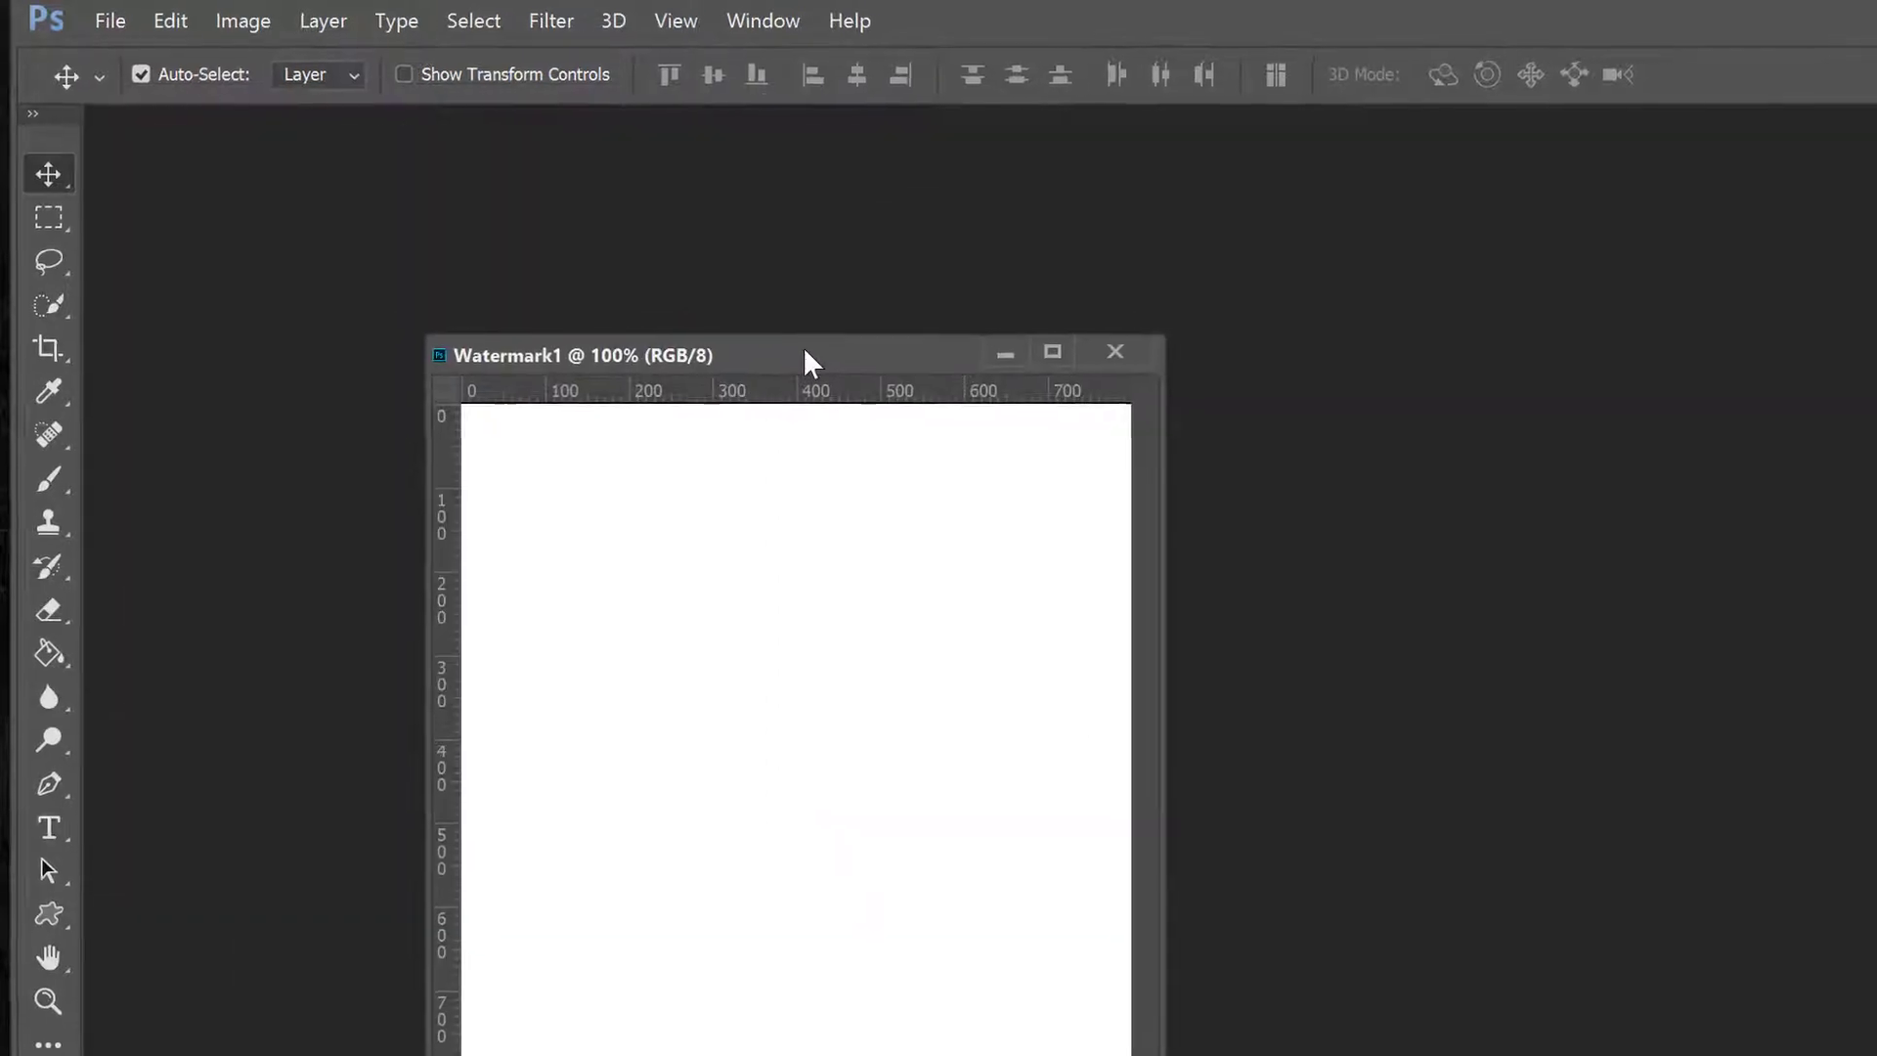
drag(1061, 986, 1278, 1023)
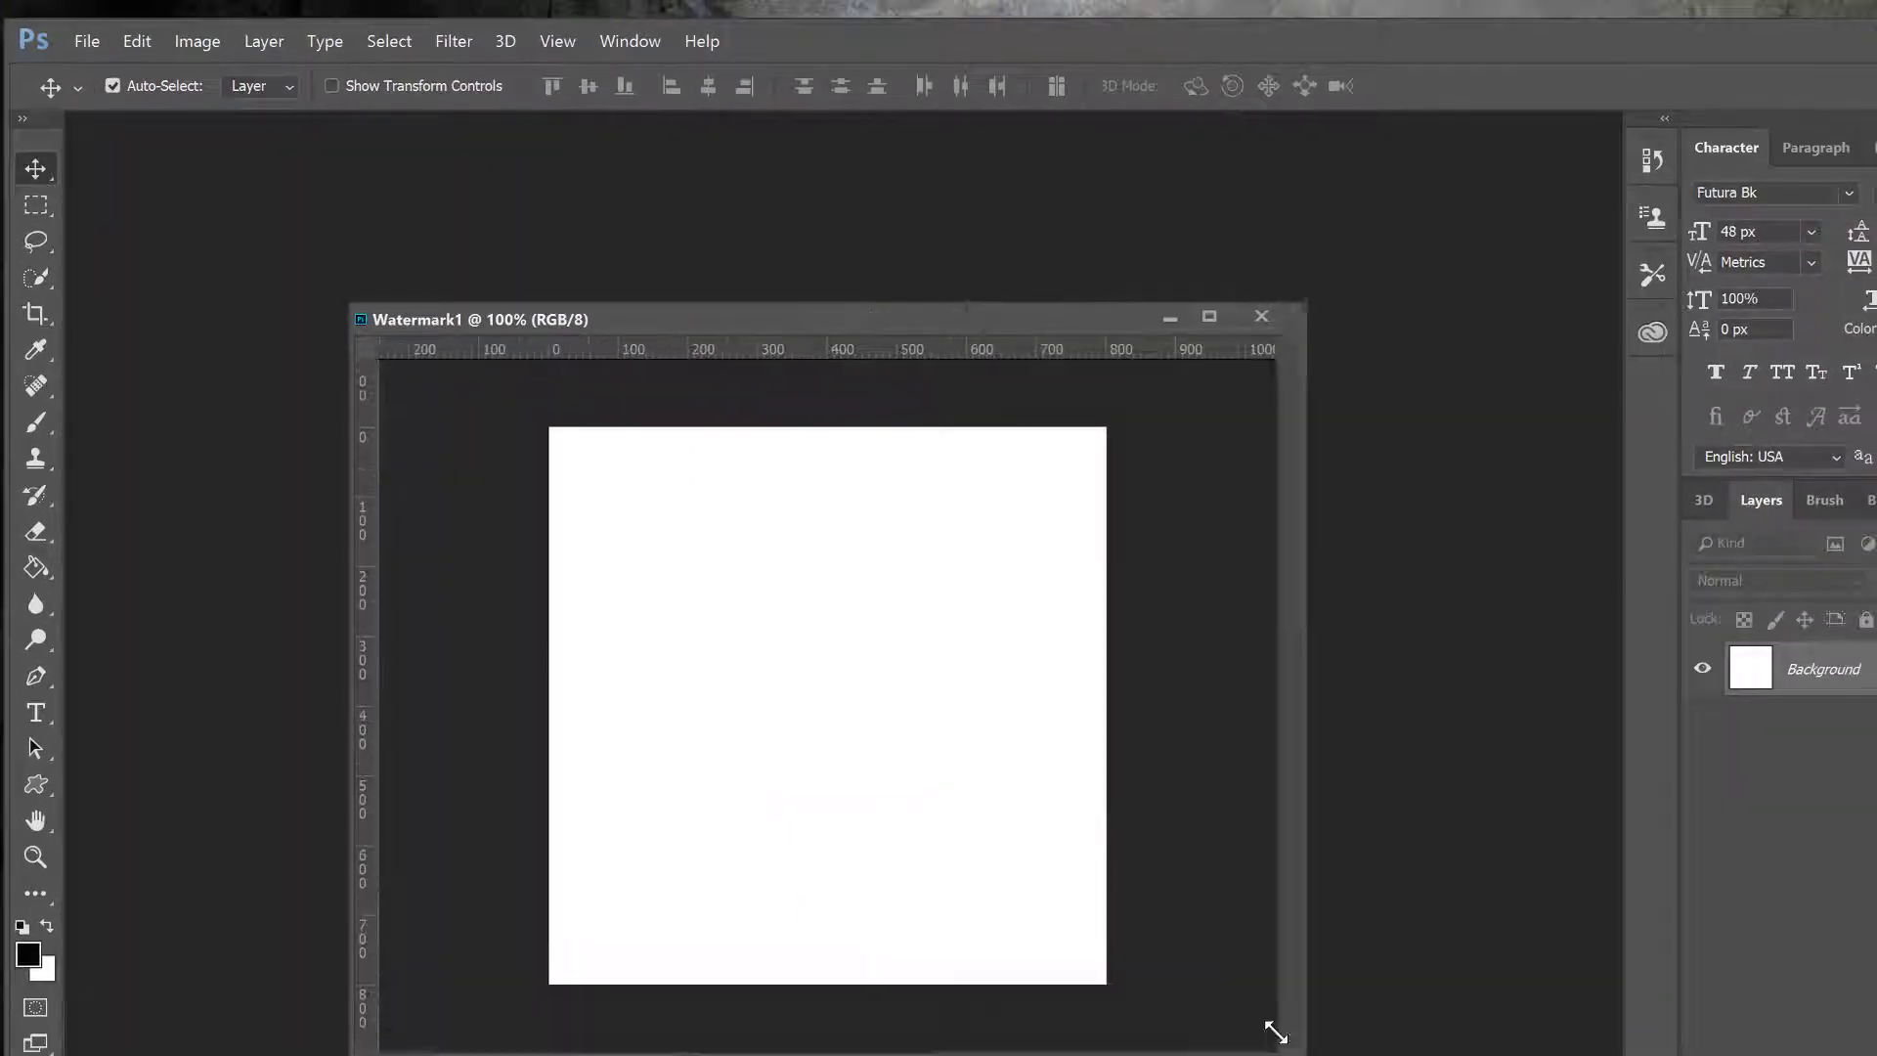
drag(977, 327, 1012, 266)
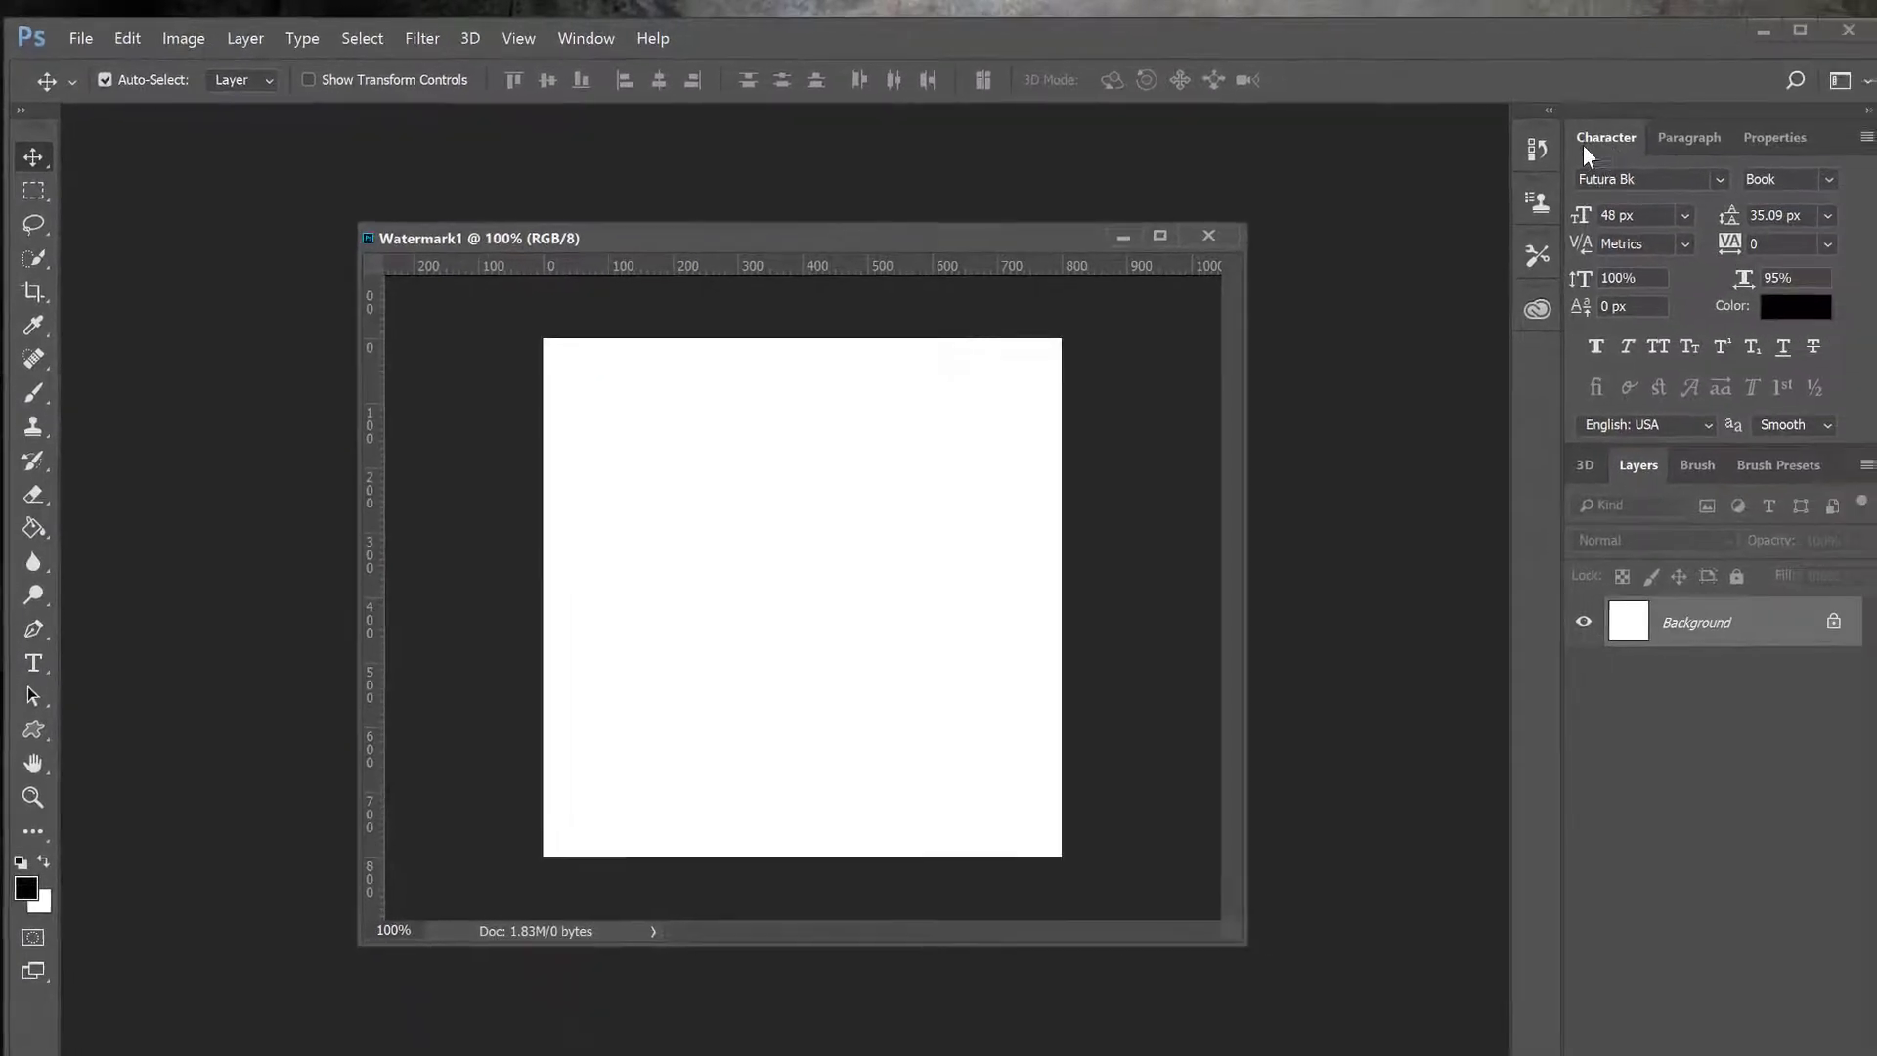
Make sure the Layers panel is showing from the Window menu
click(513, 37)
mouse_move(579, 38)
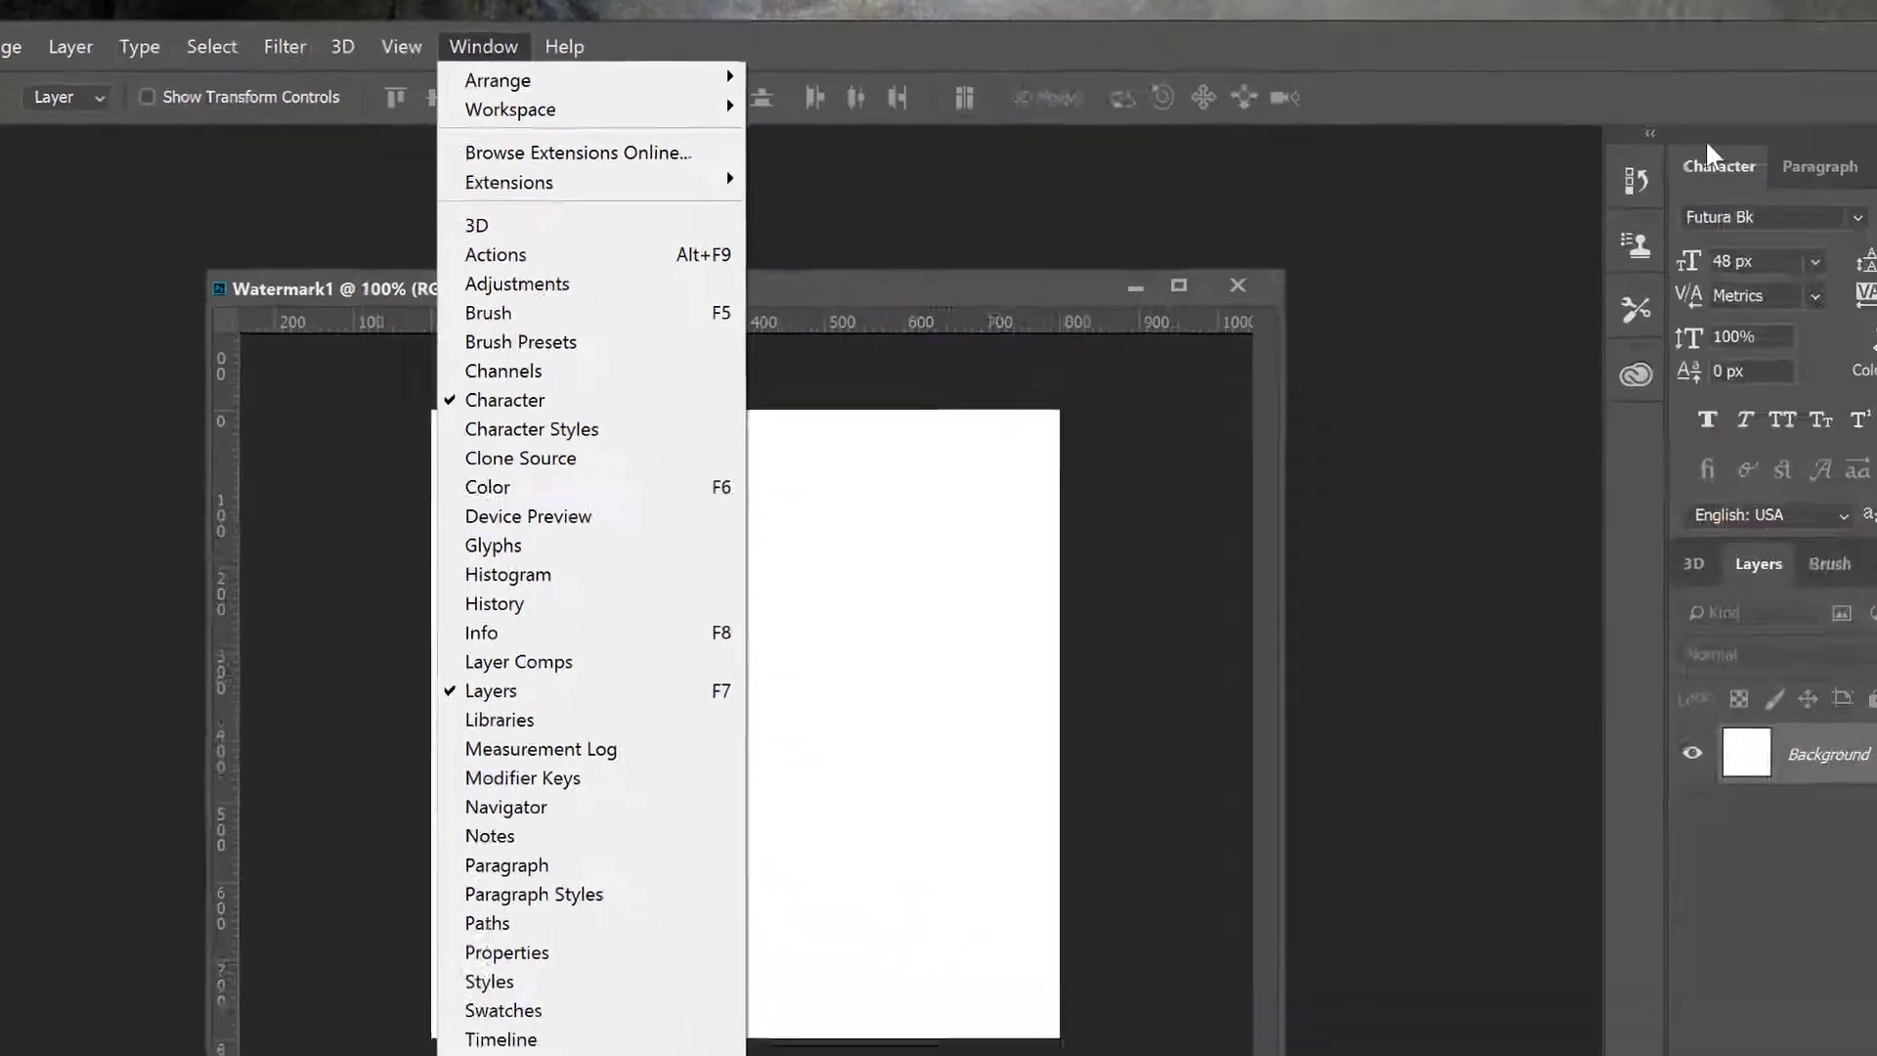
click(1536, 147)
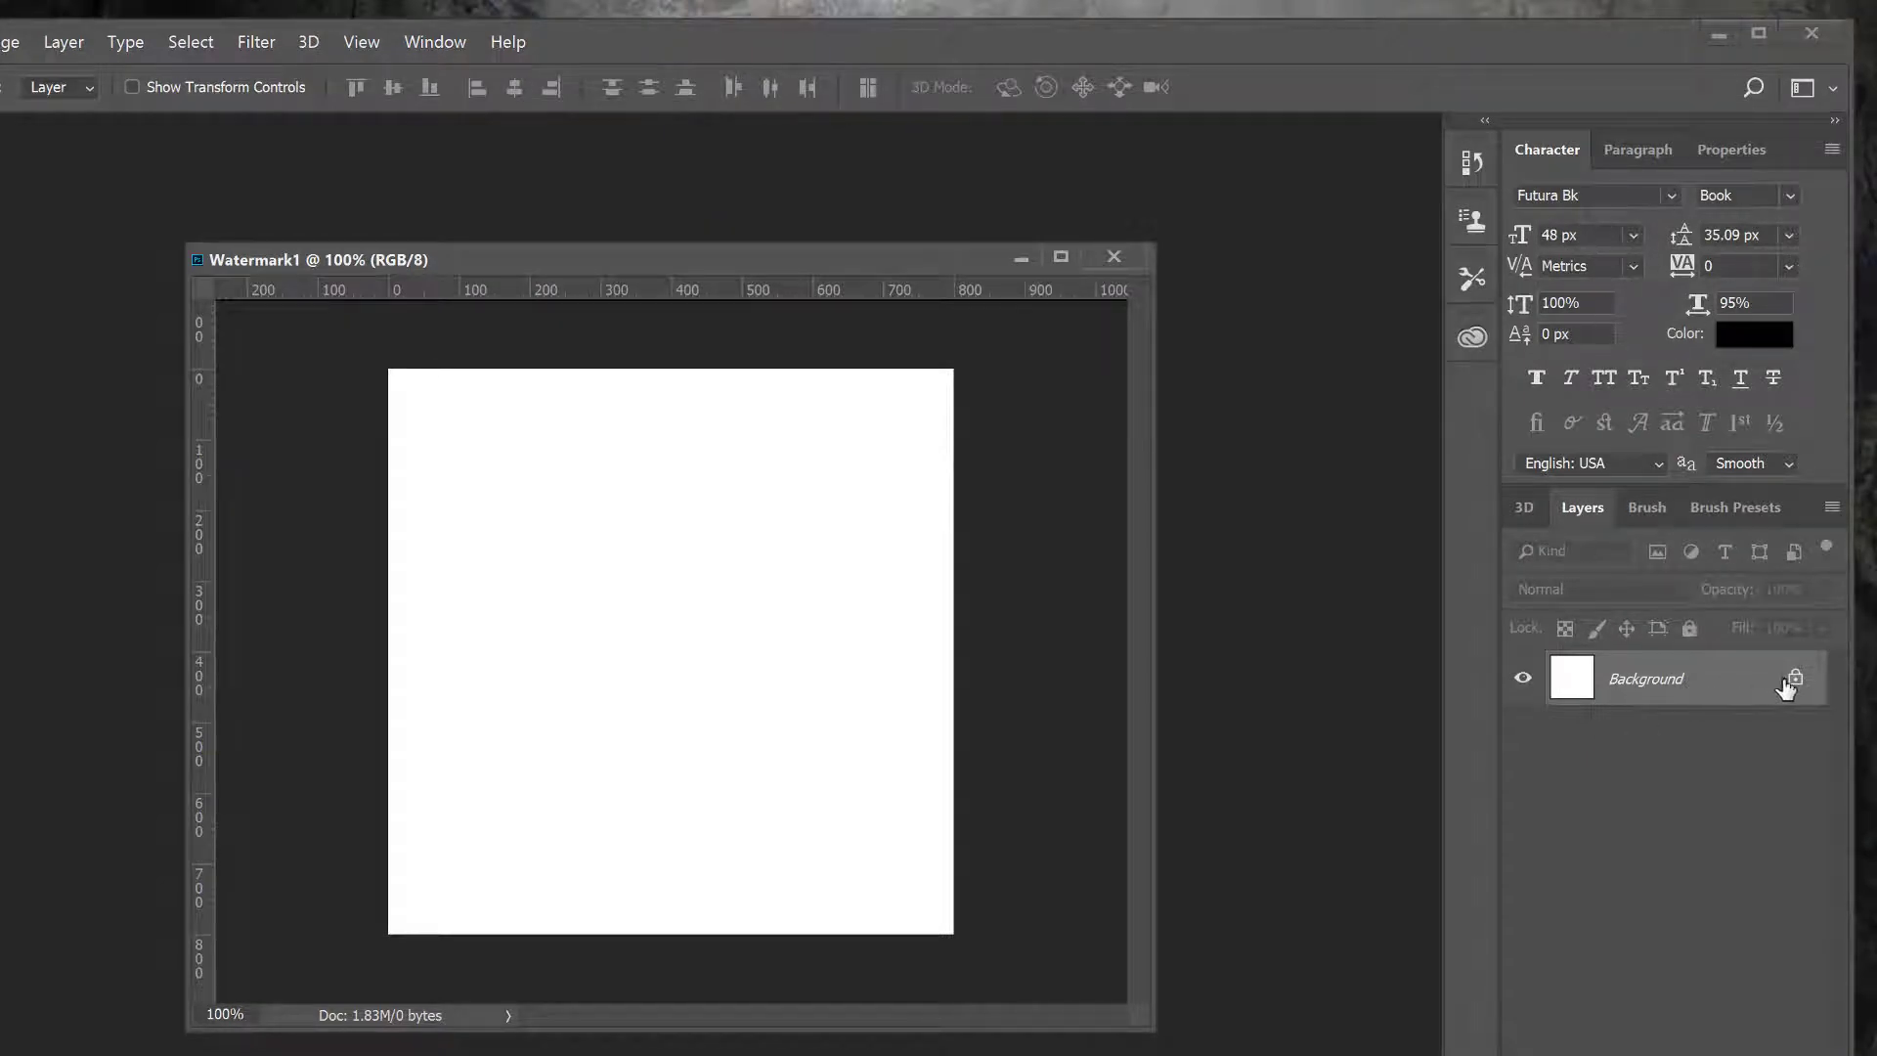
Convert the Background into an unlocked Layer 0, briefly hiding and reshowing it
double_click(1658, 690)
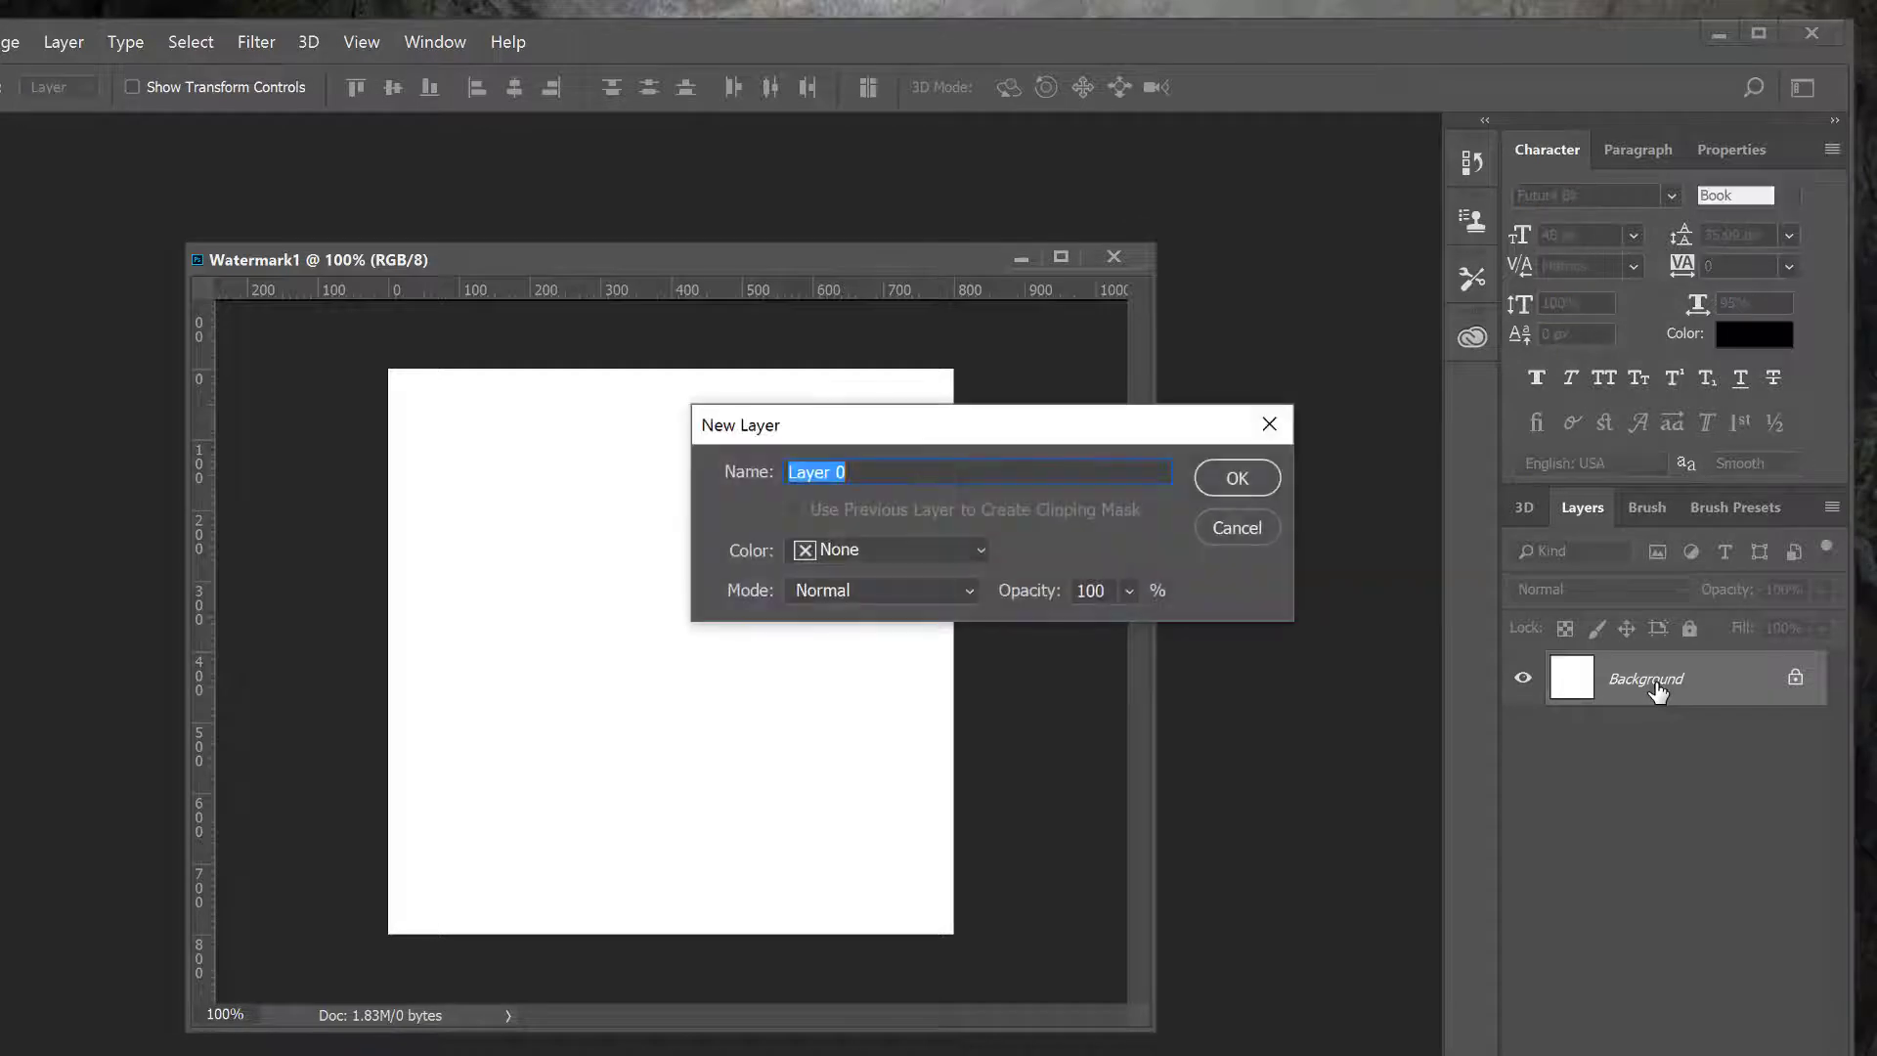
click(1217, 490)
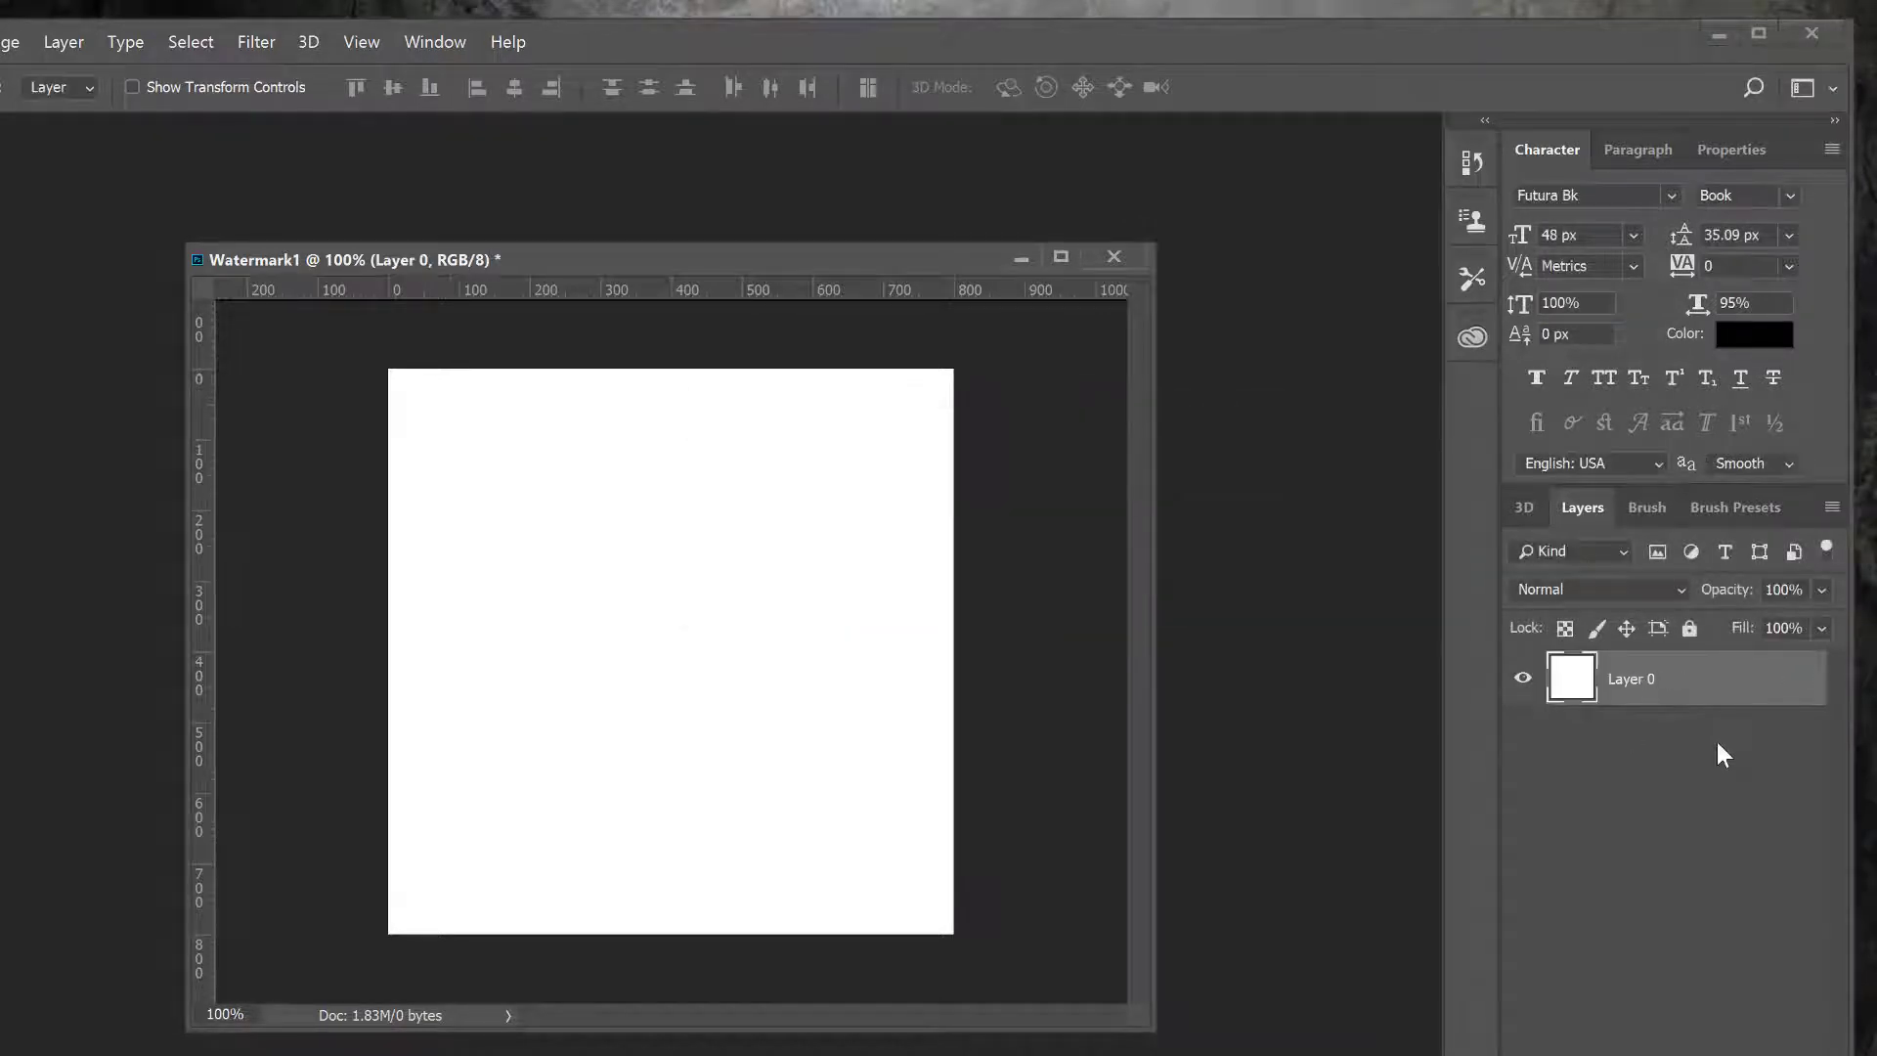
click(1523, 681)
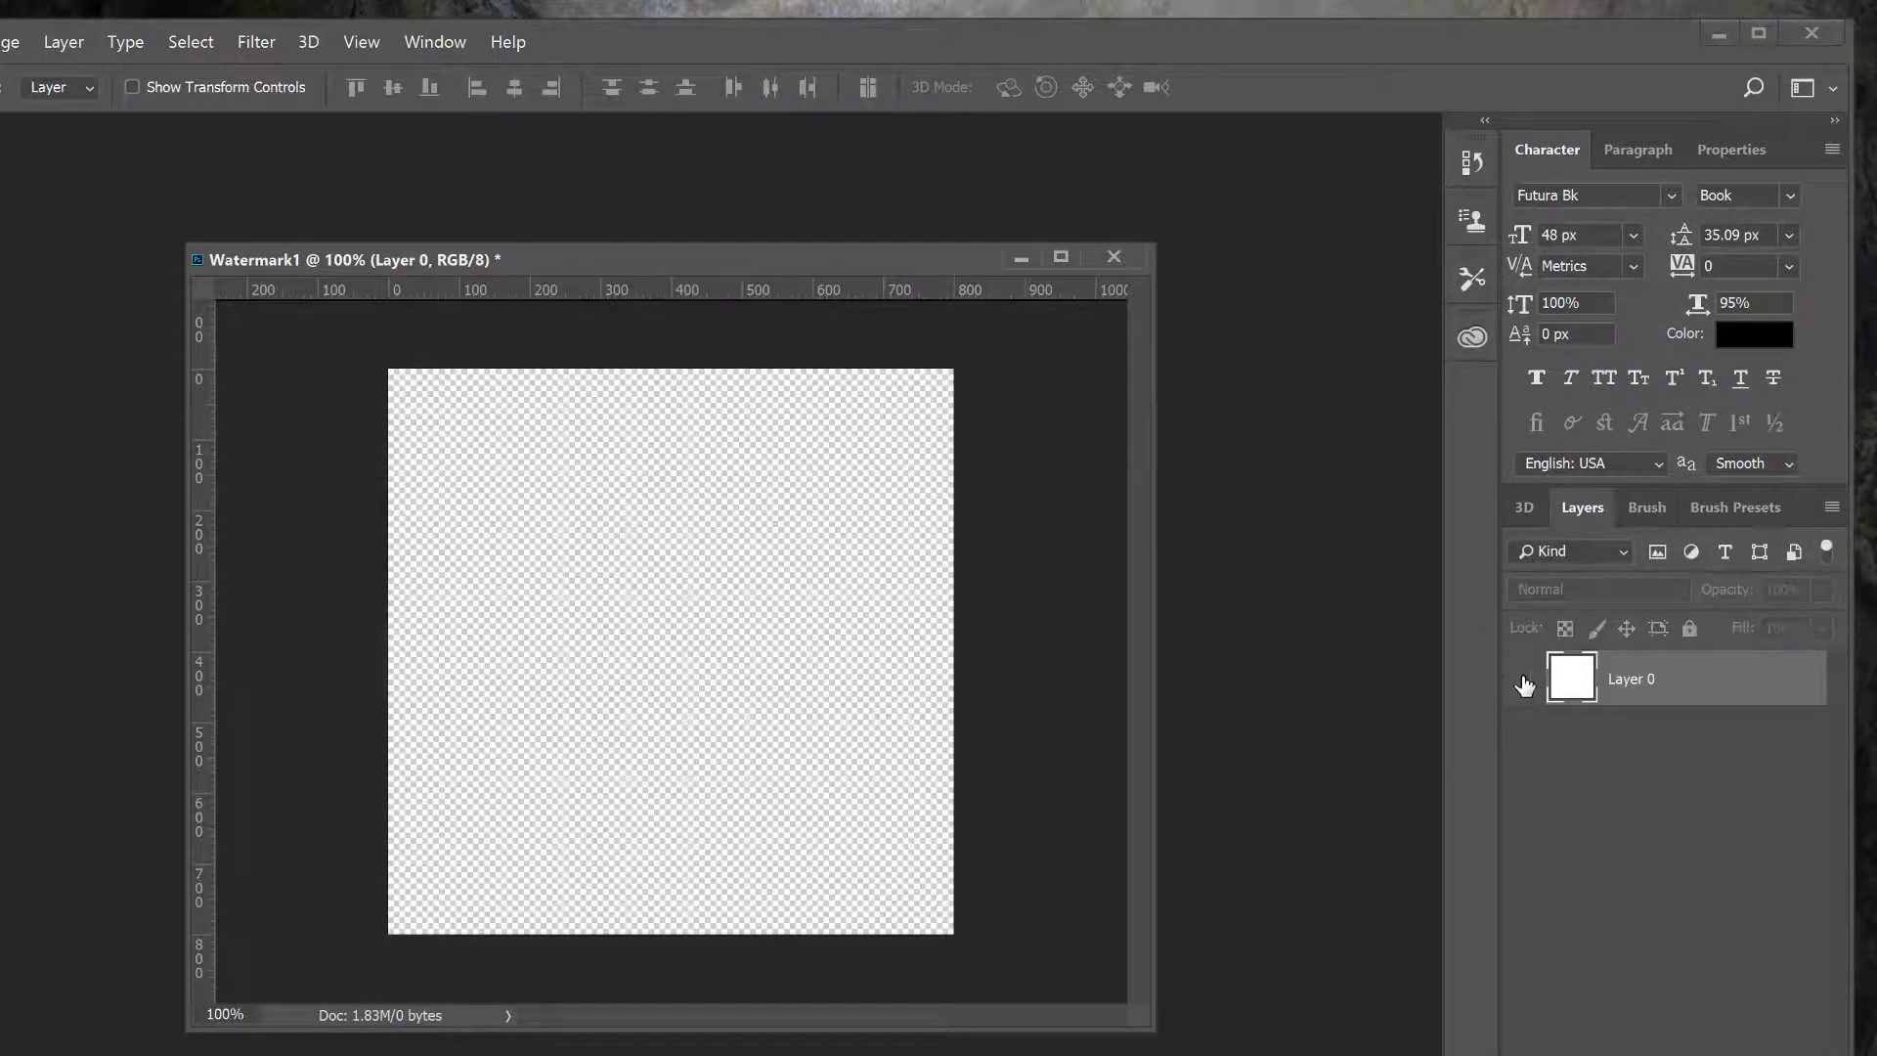
click(1524, 680)
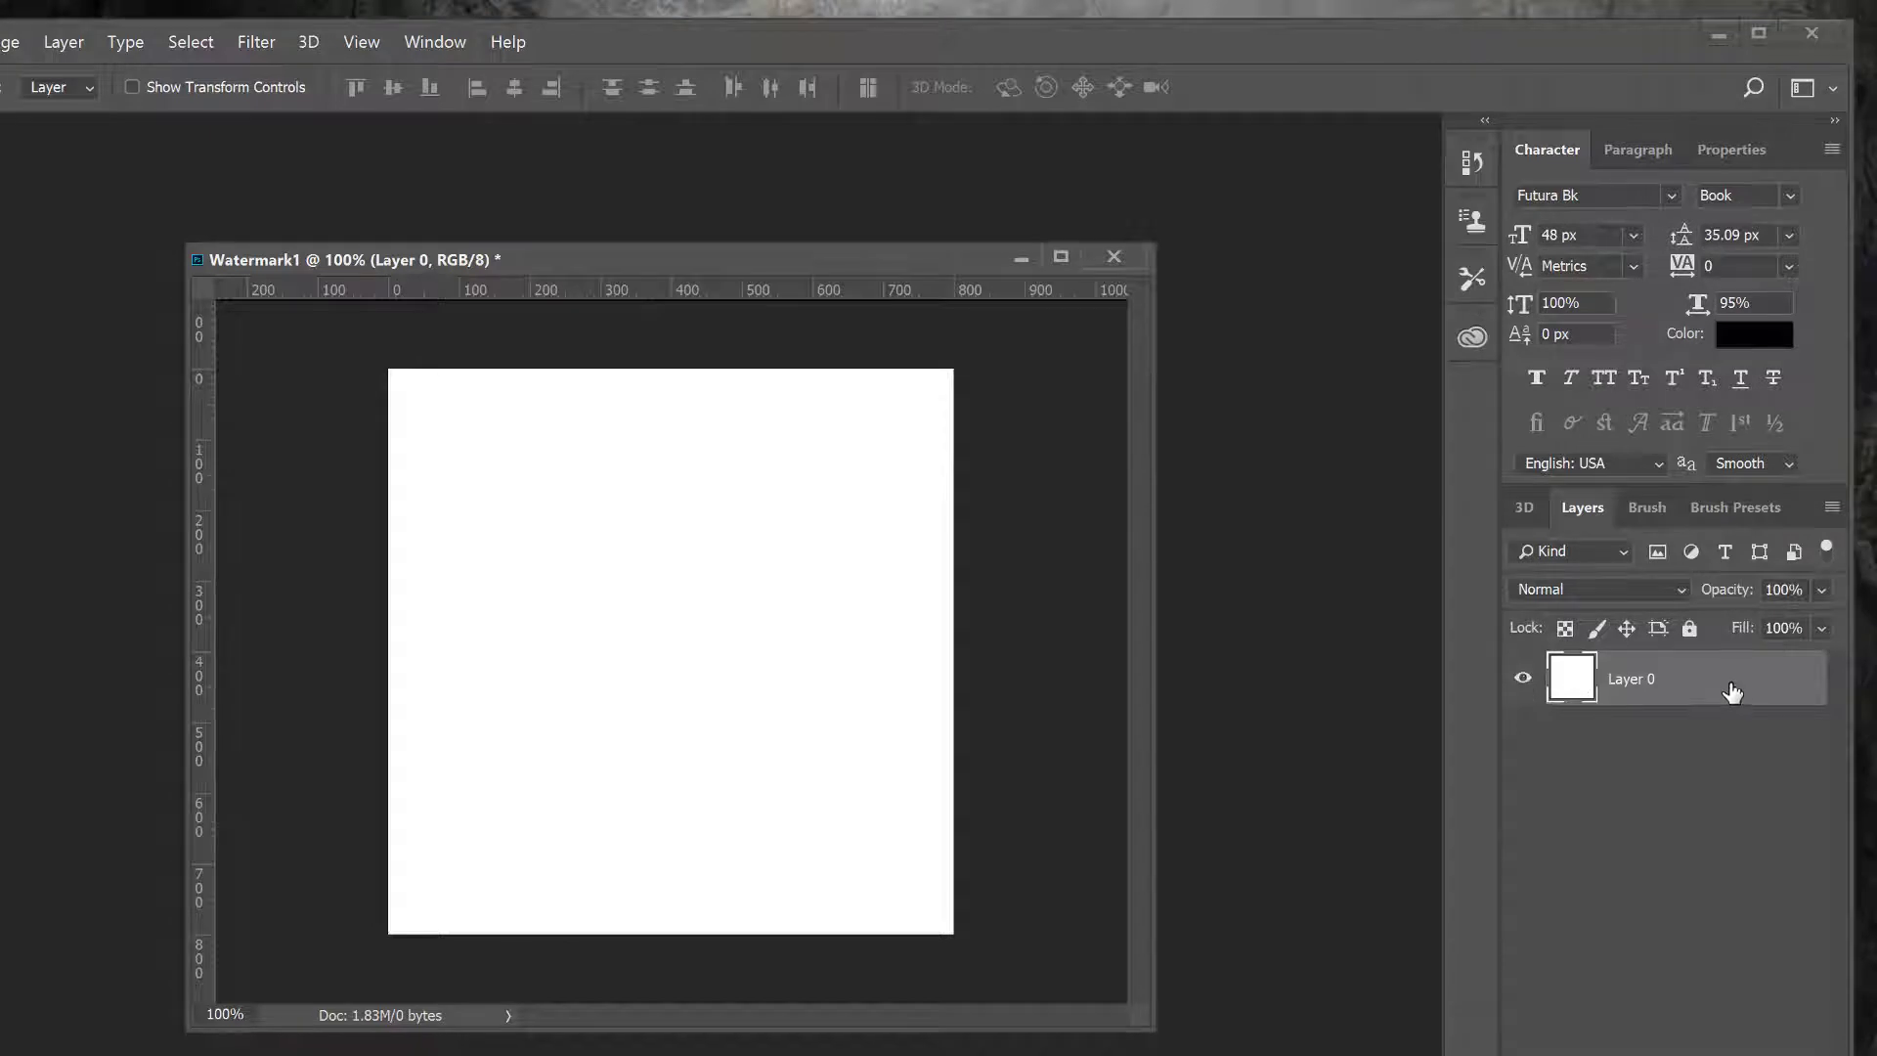
click(59, 41)
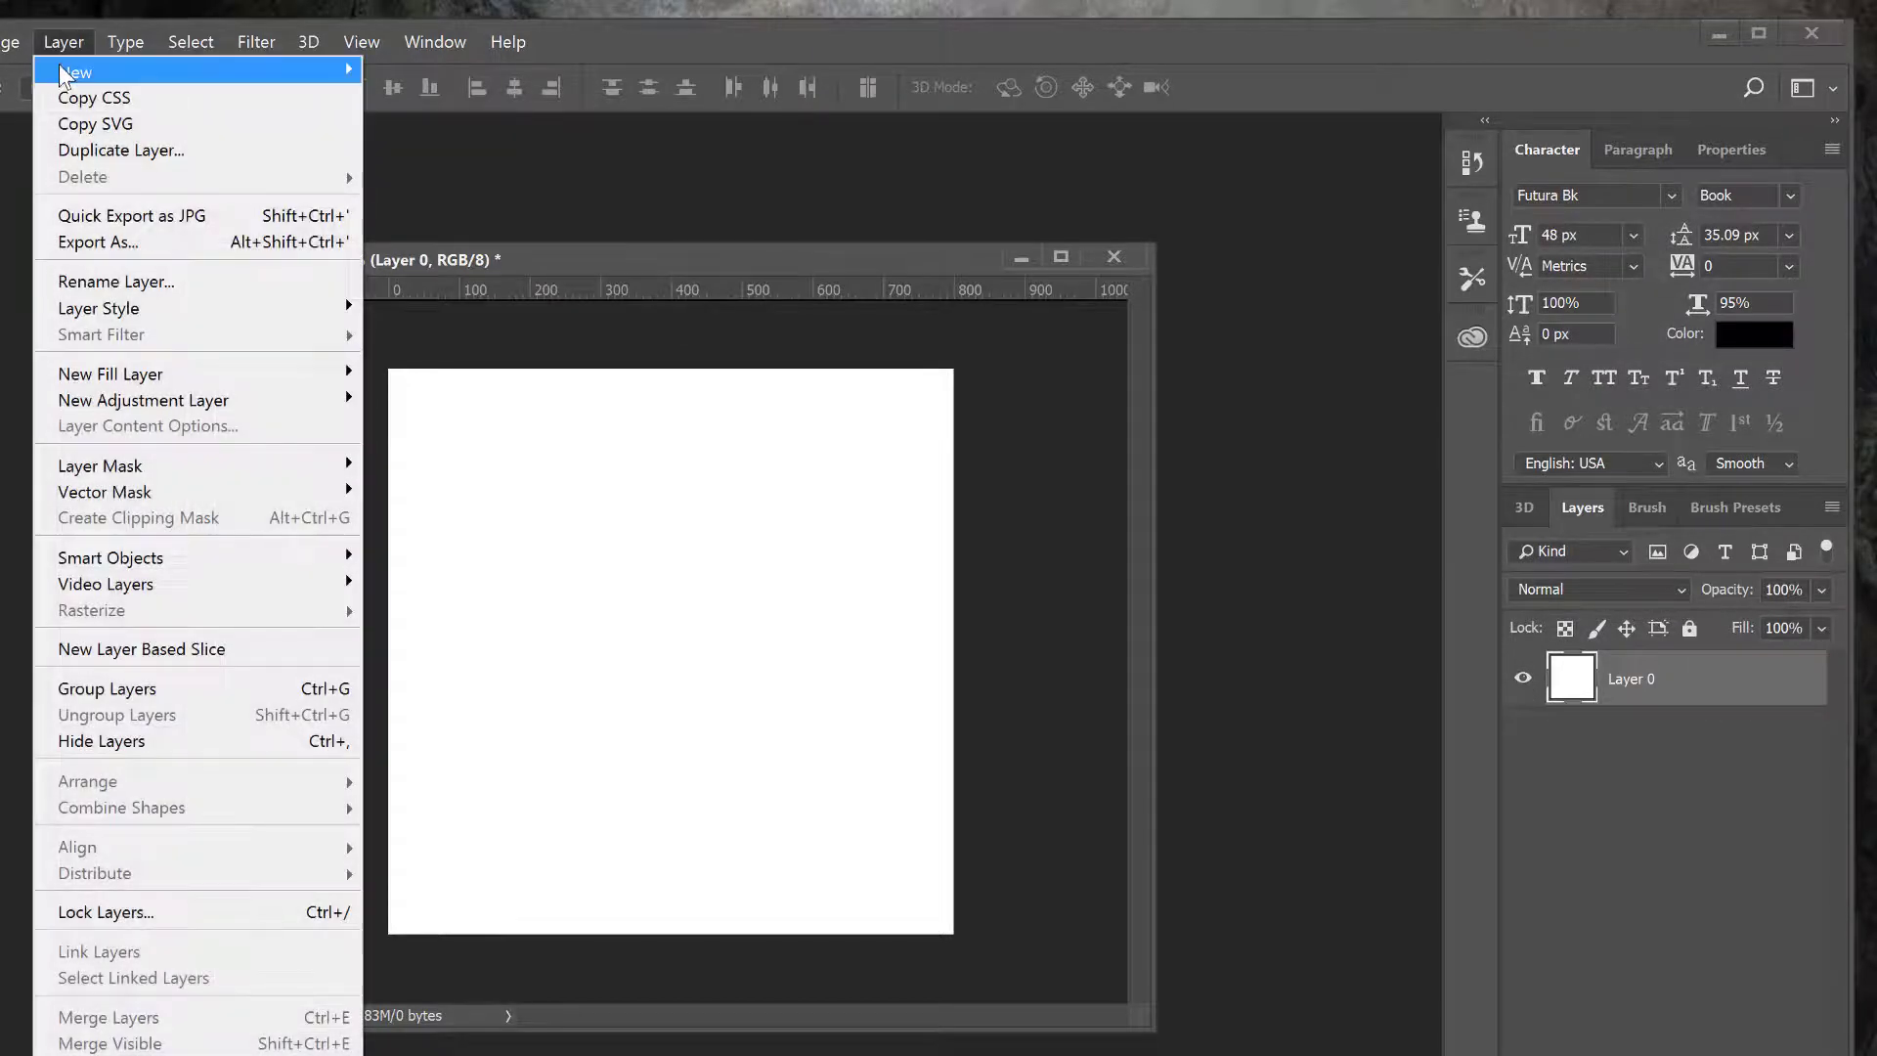
Add a new empty layer named 'image' above Layer 0
click(20, 65)
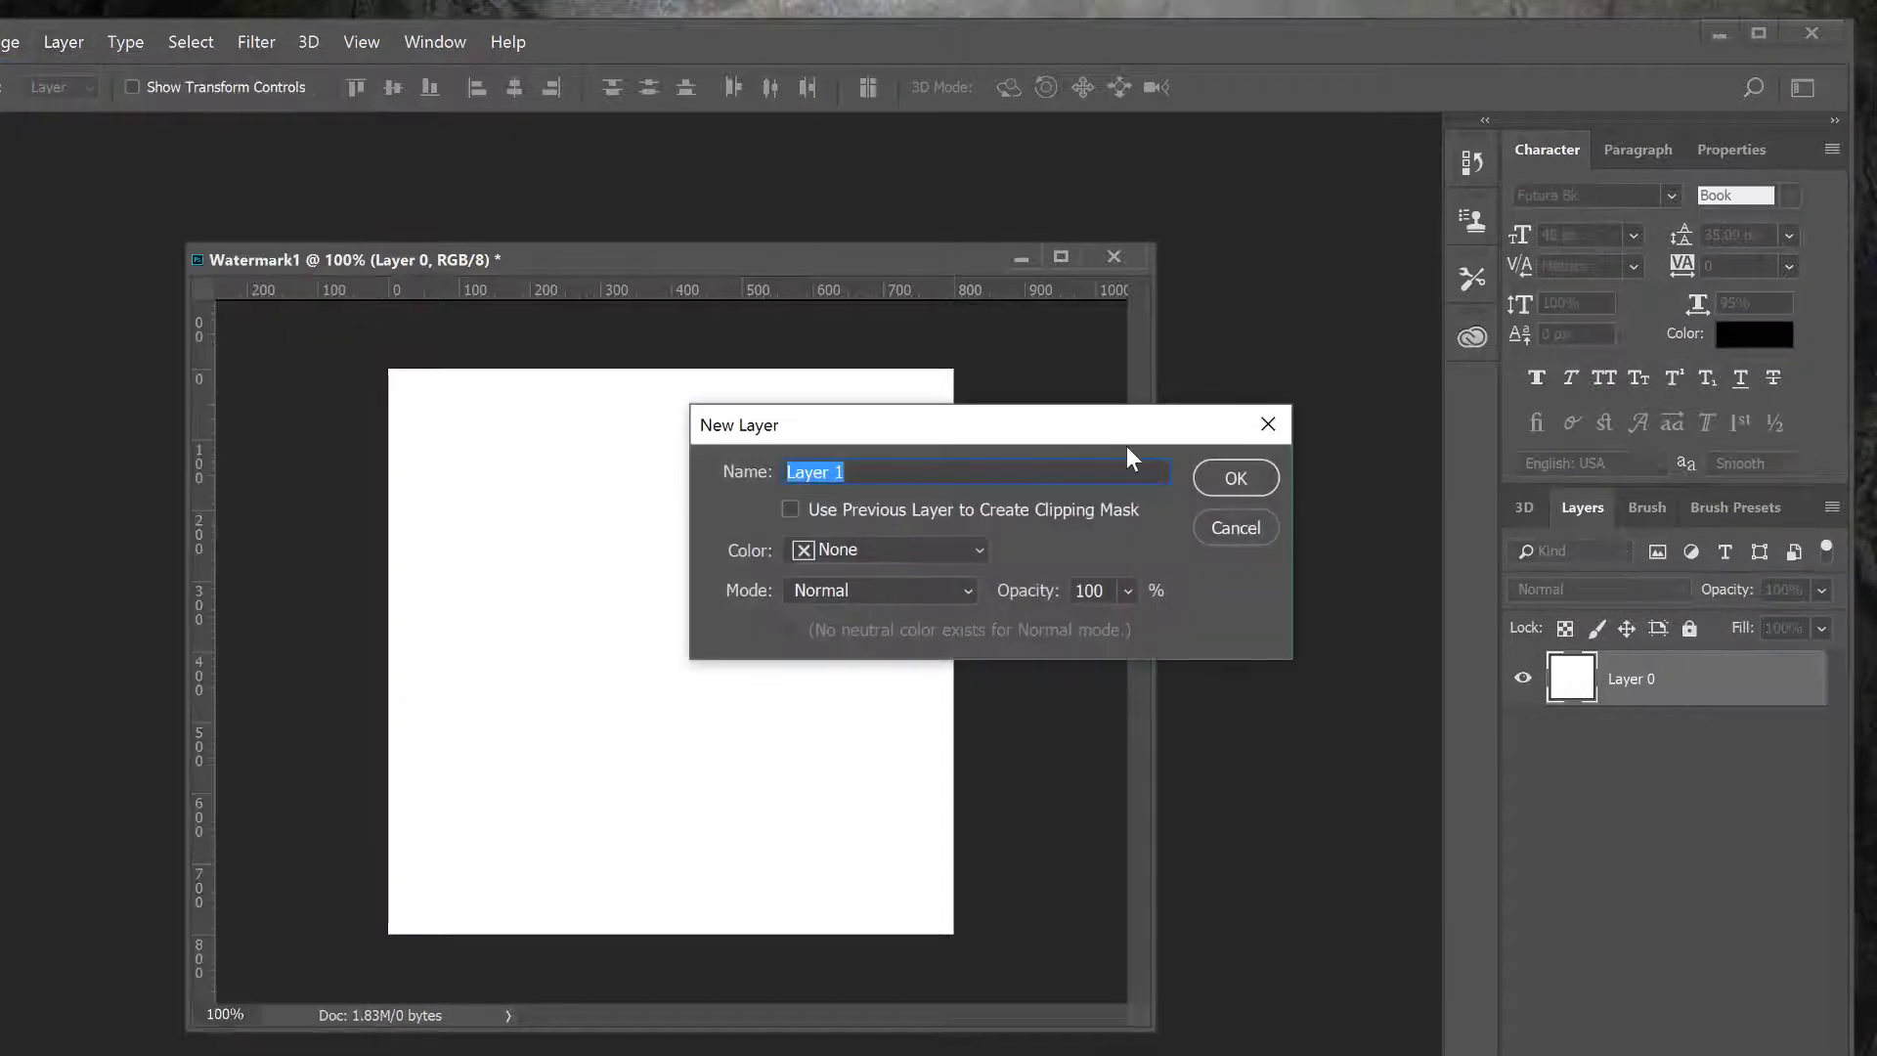
text(image)
key(Return)
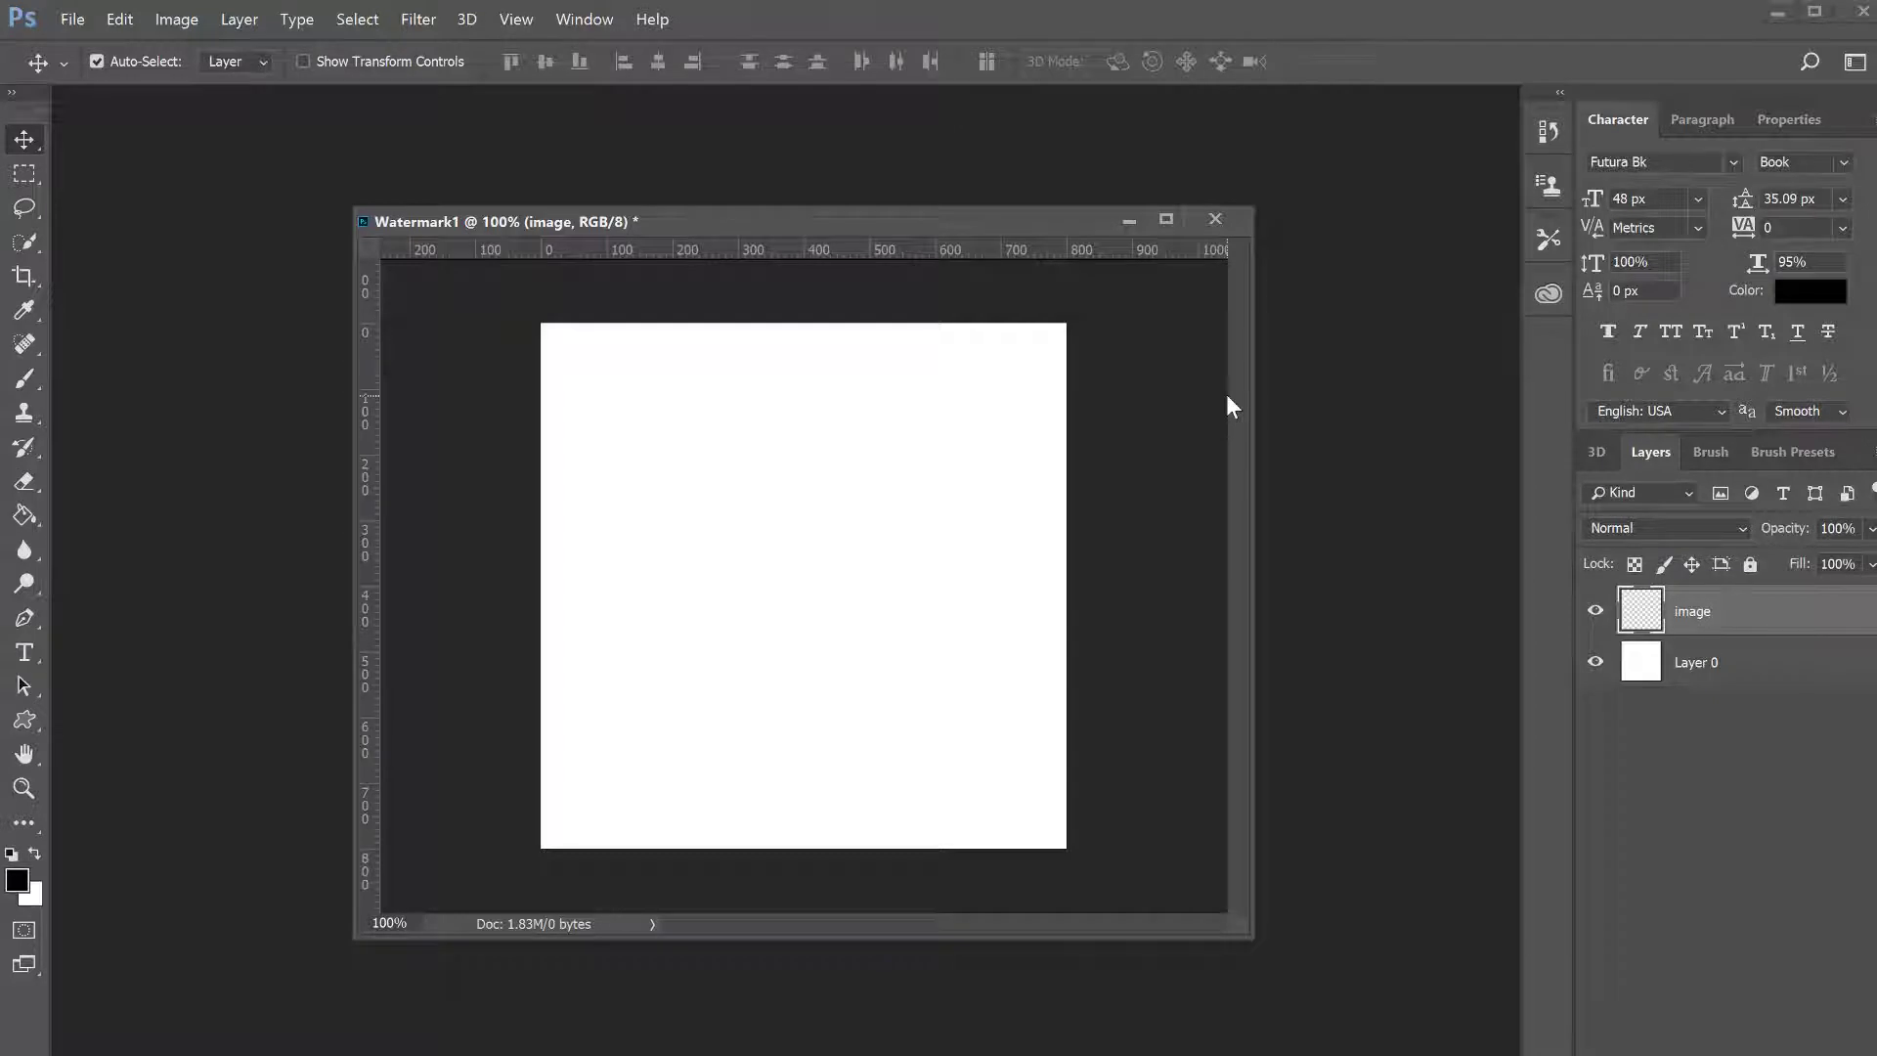
Stamp the 750 px black floral brush once at the canvas centre on the image layer
click(21, 448)
click(20, 379)
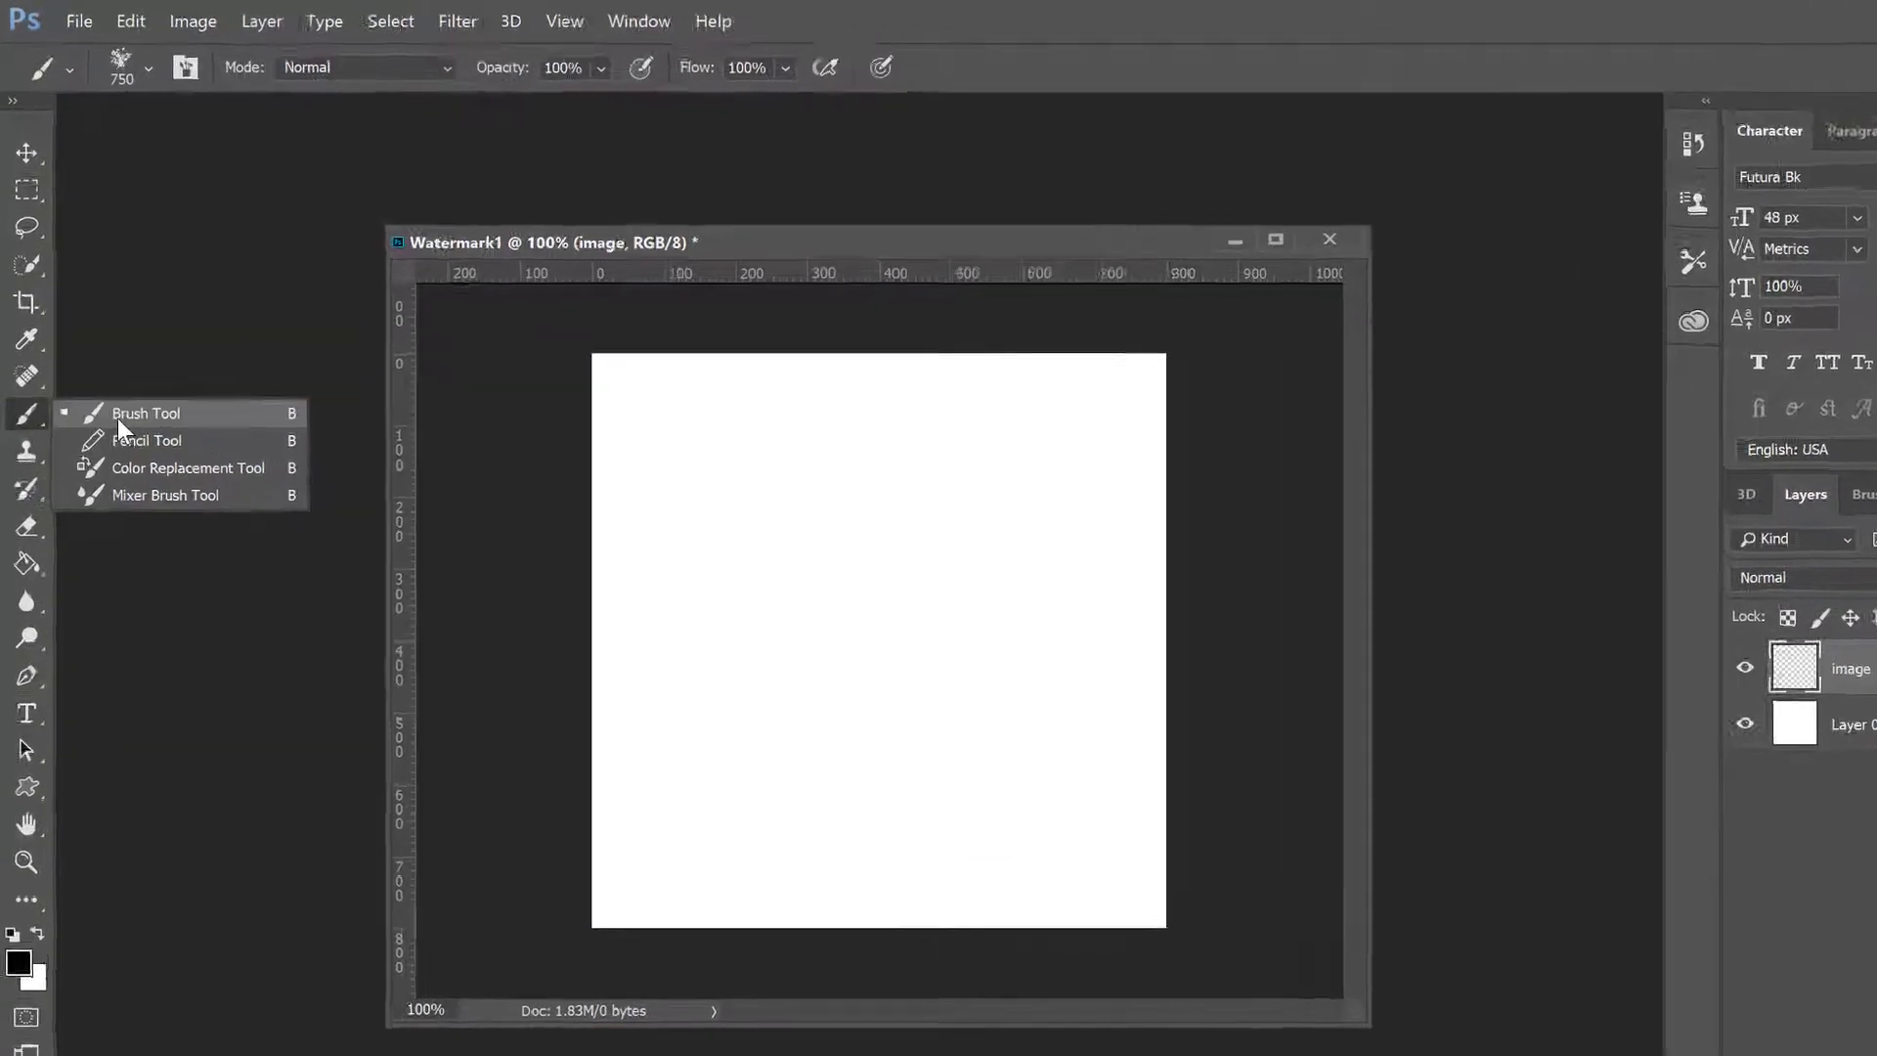
click(117, 418)
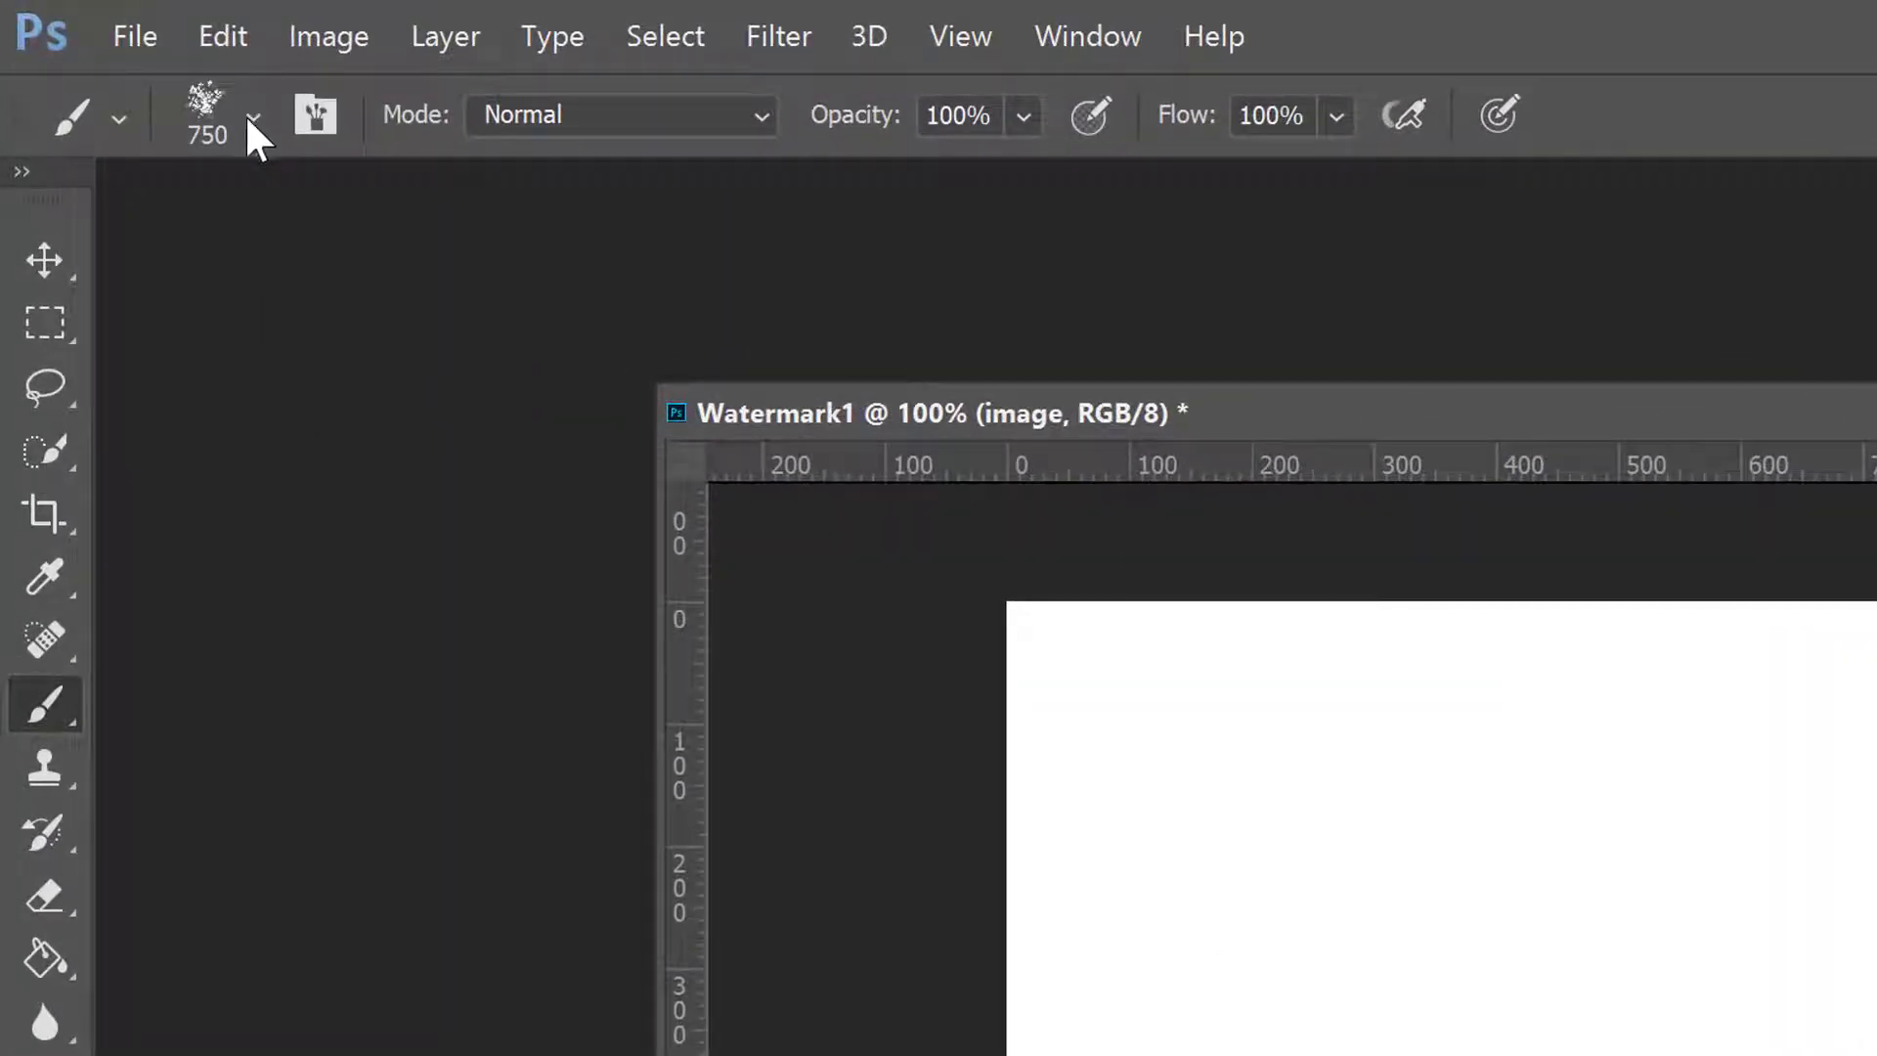
click(251, 118)
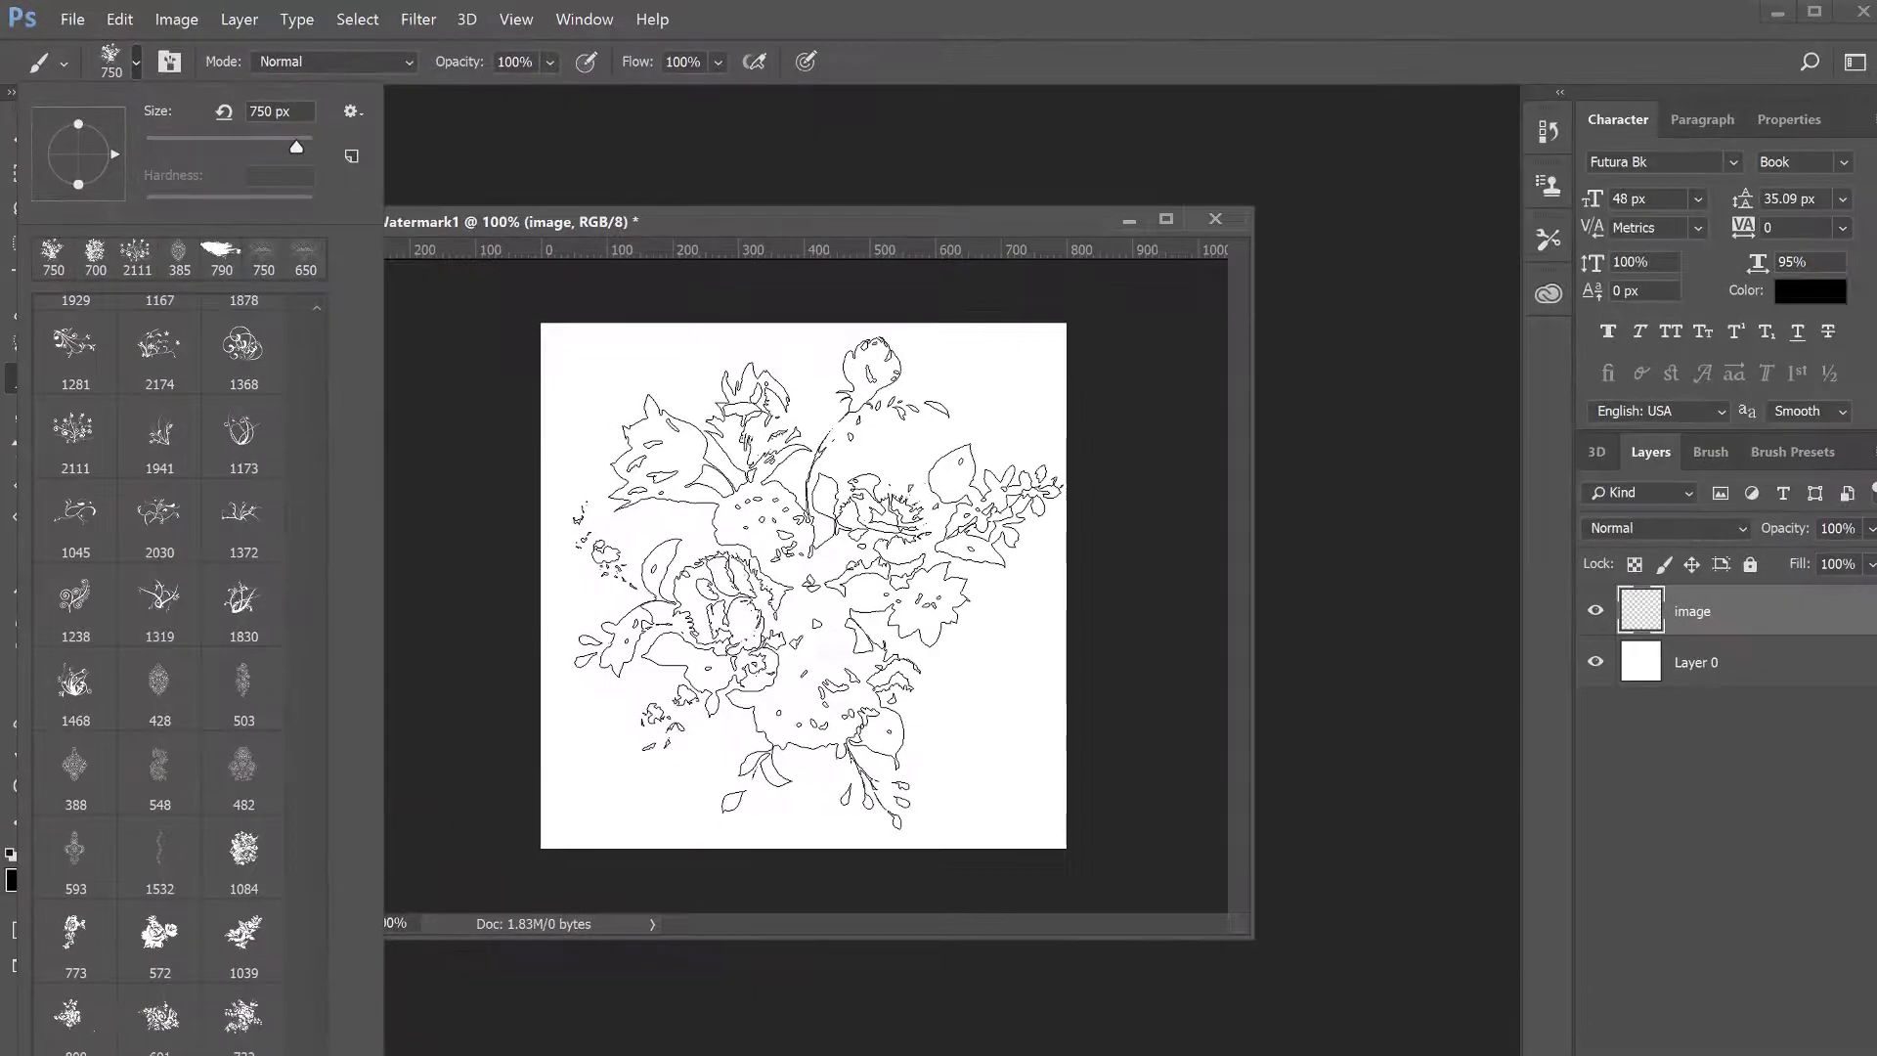
click(816, 583)
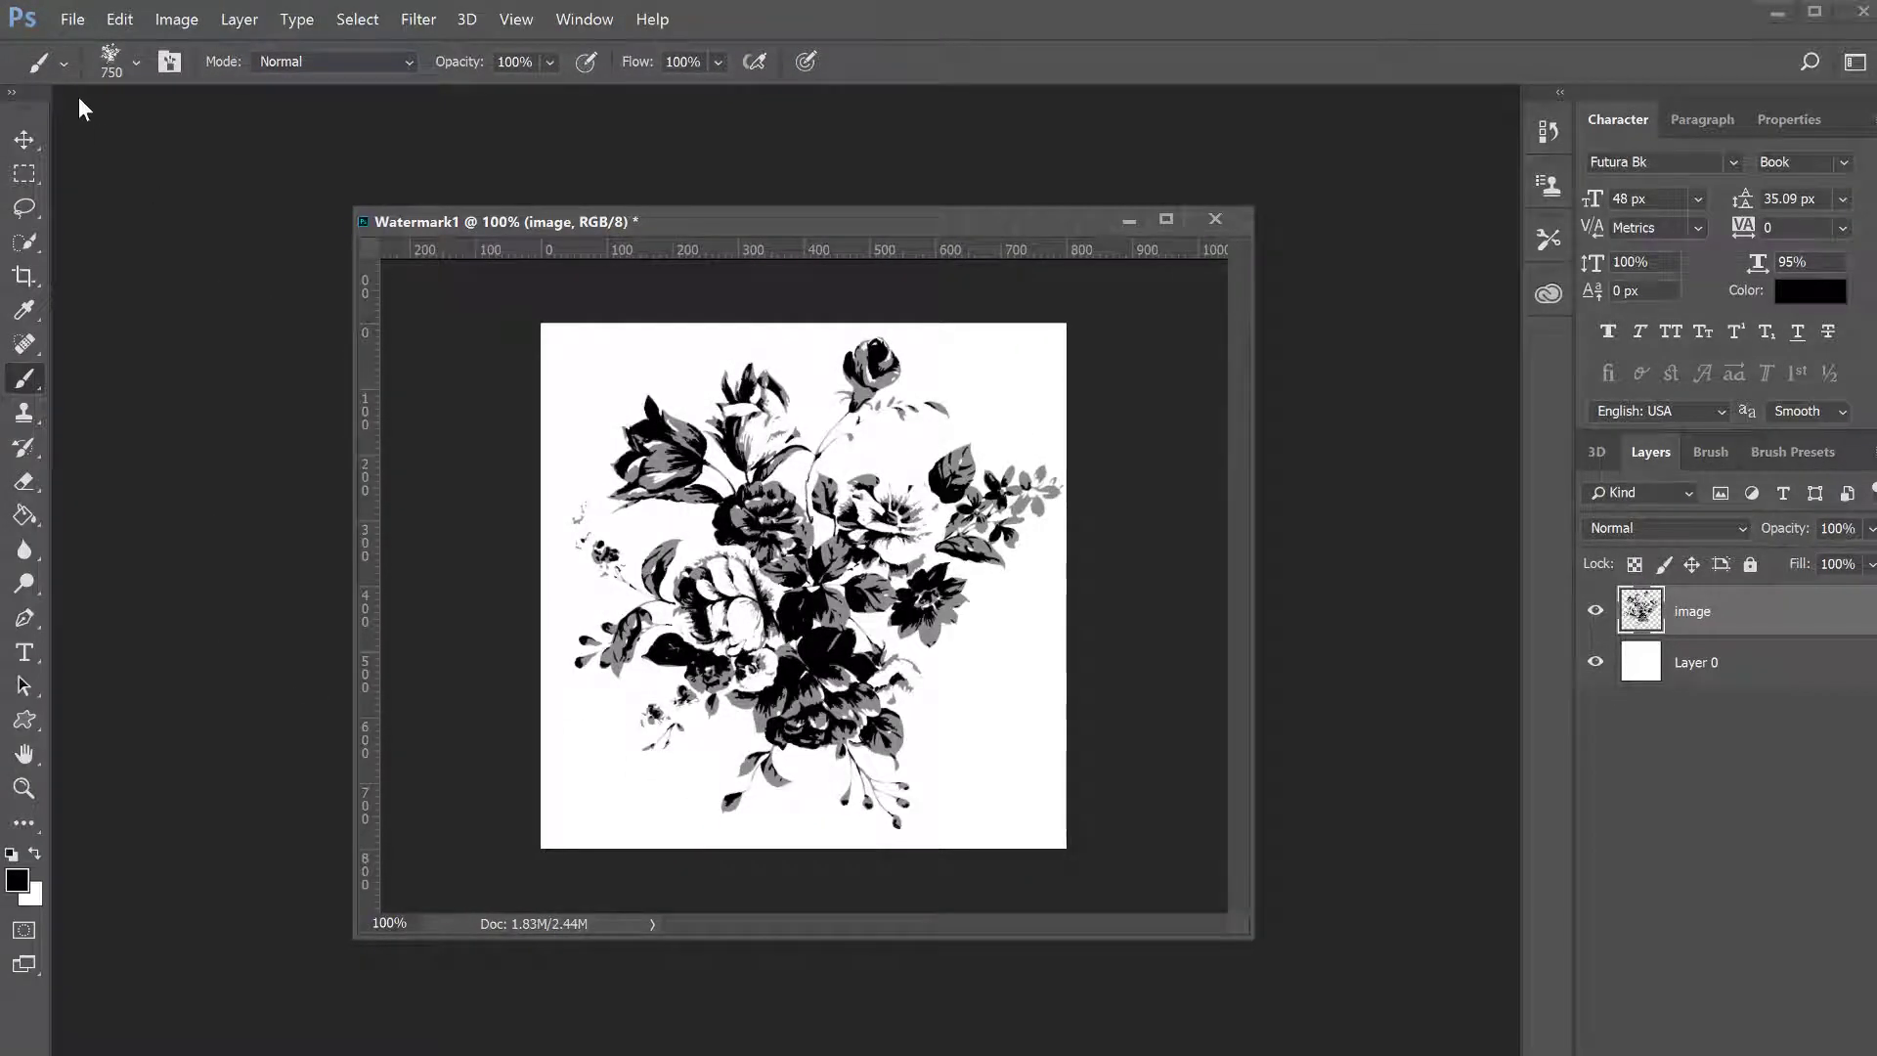
click(30, 140)
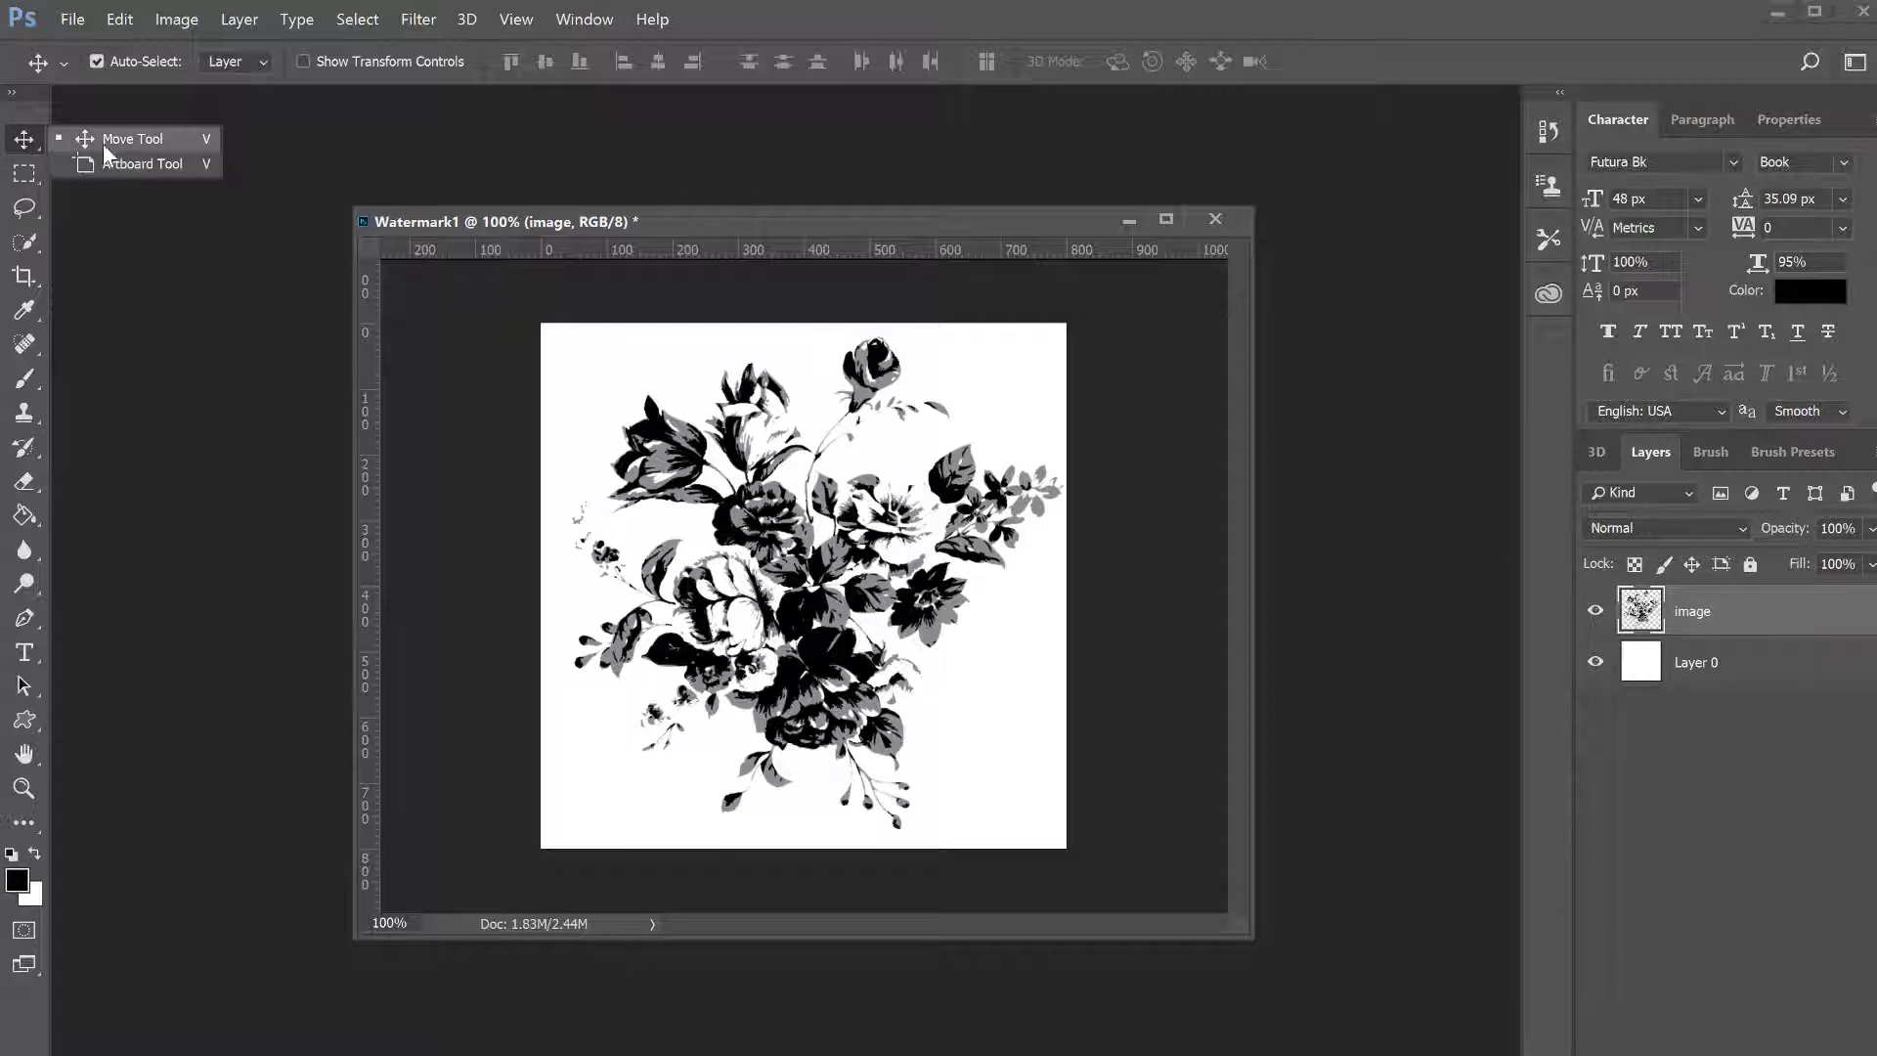
Lower the image layer's opacity to 9% in Layer Style so the bouquet fades
click(1721, 618)
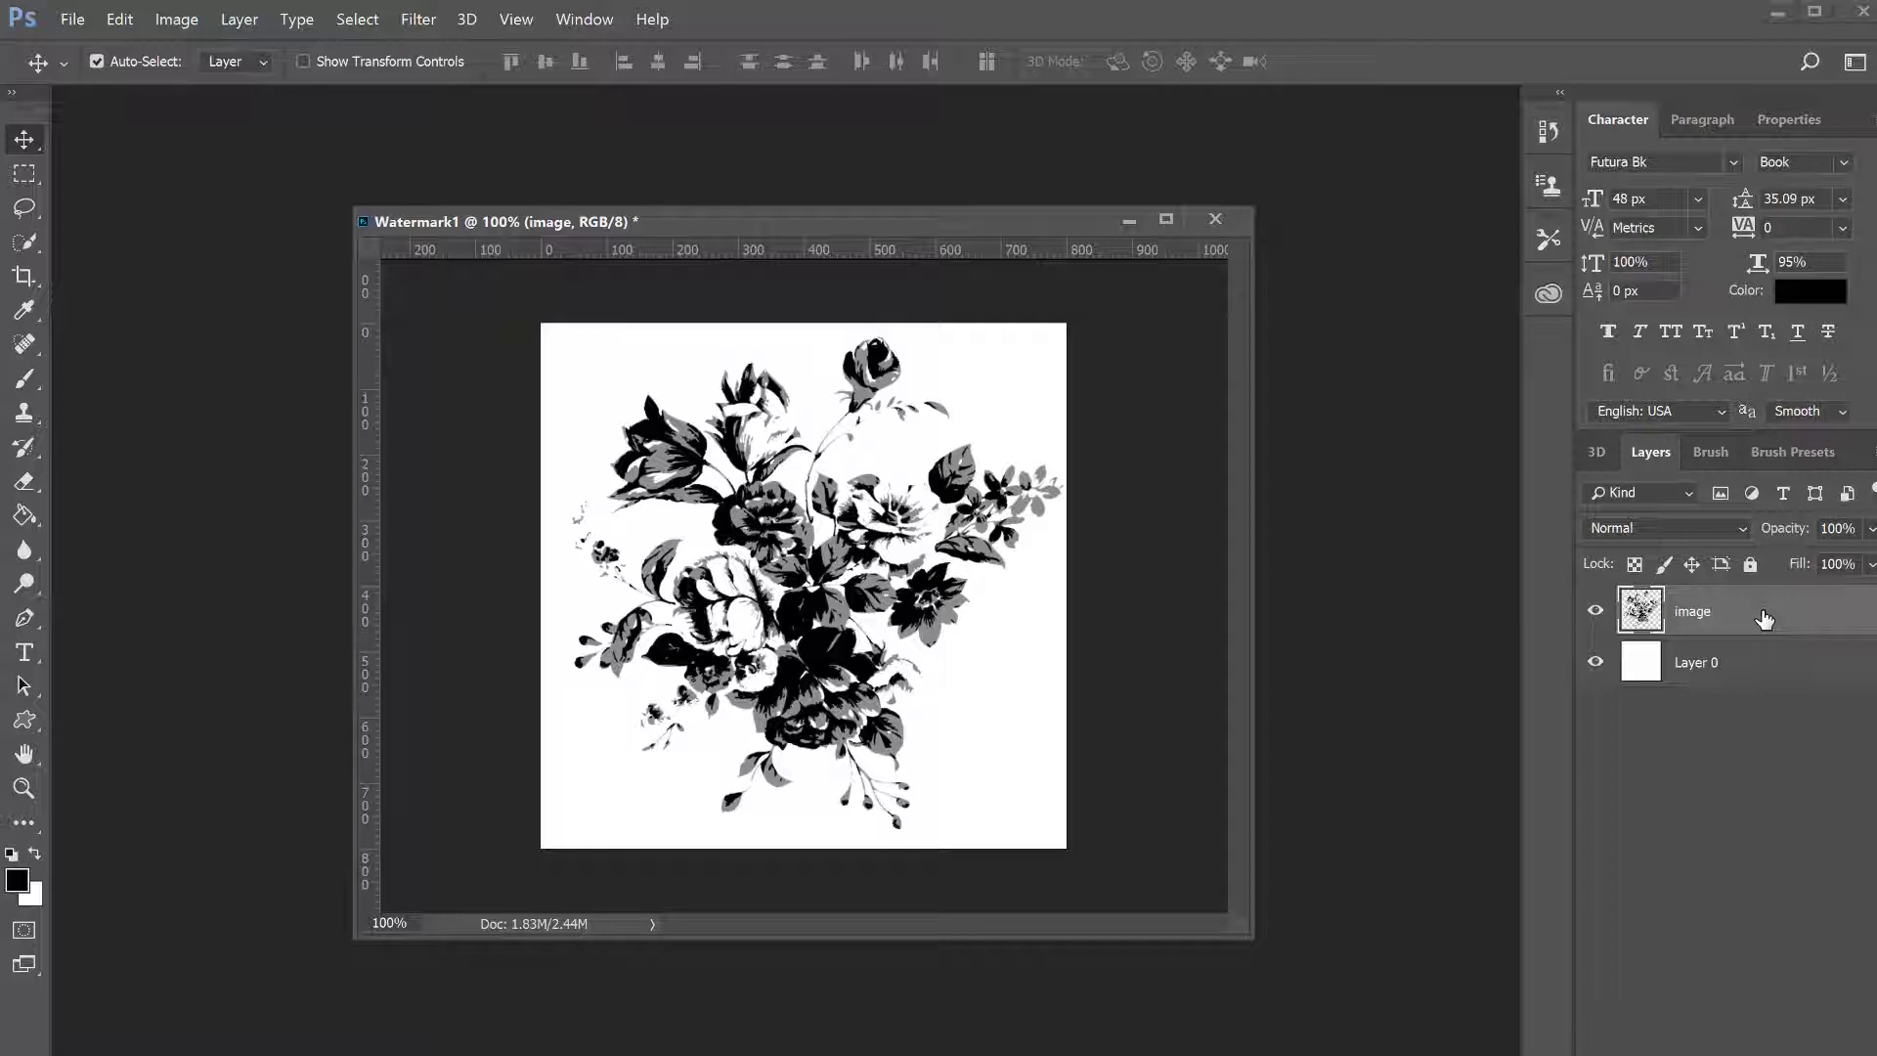
double_click(1764, 617)
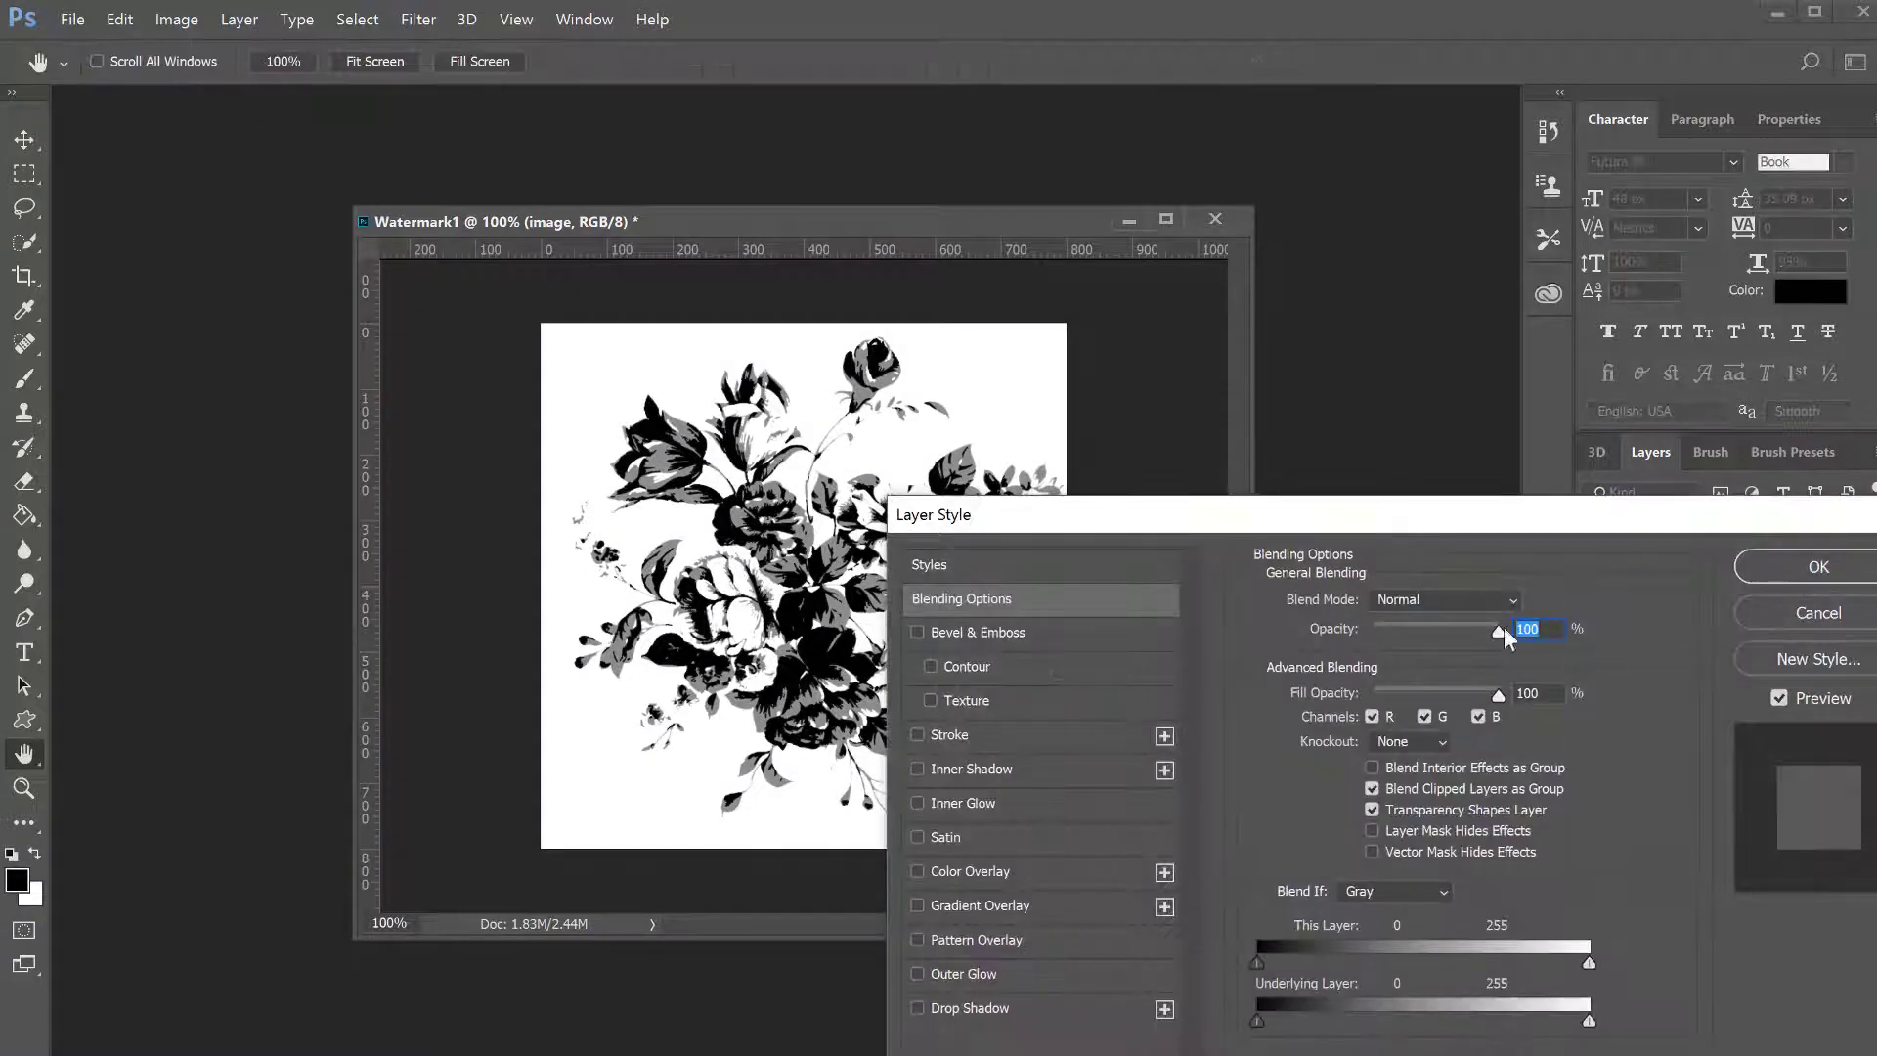
drag(1497, 636, 1382, 642)
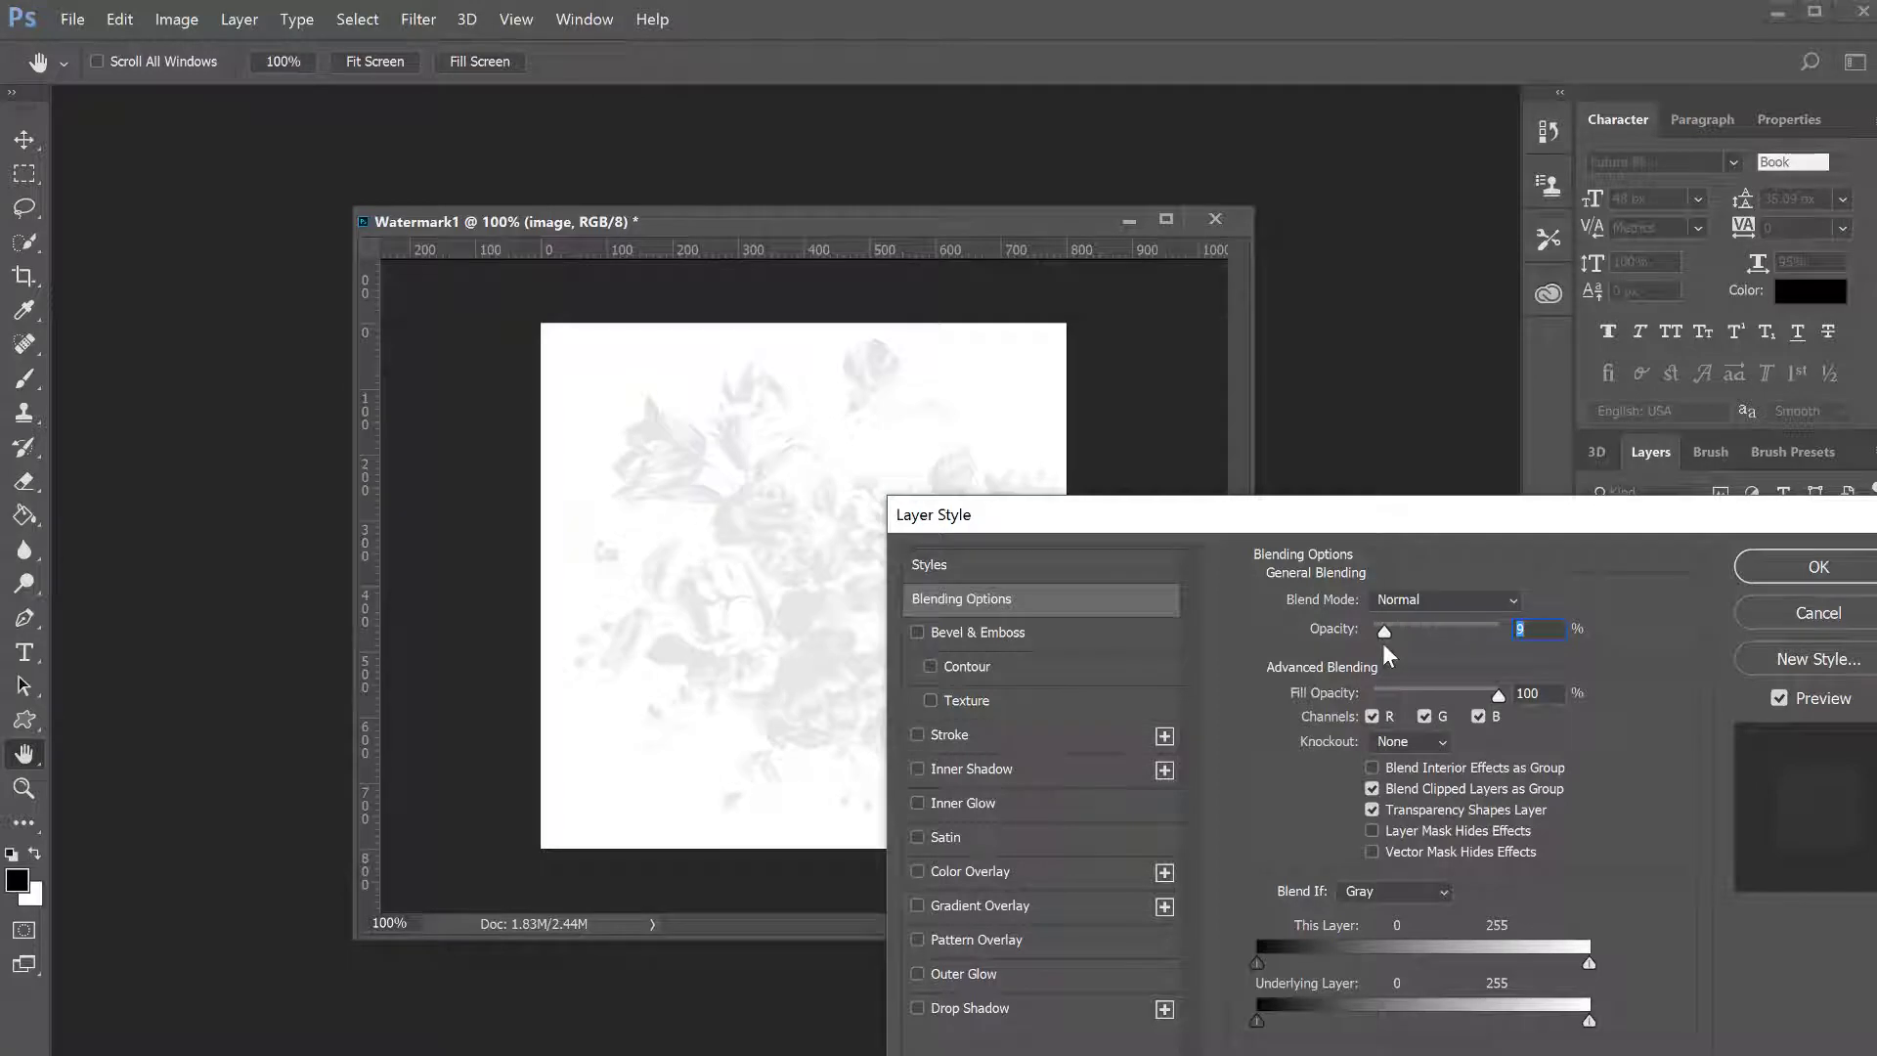
click(1799, 569)
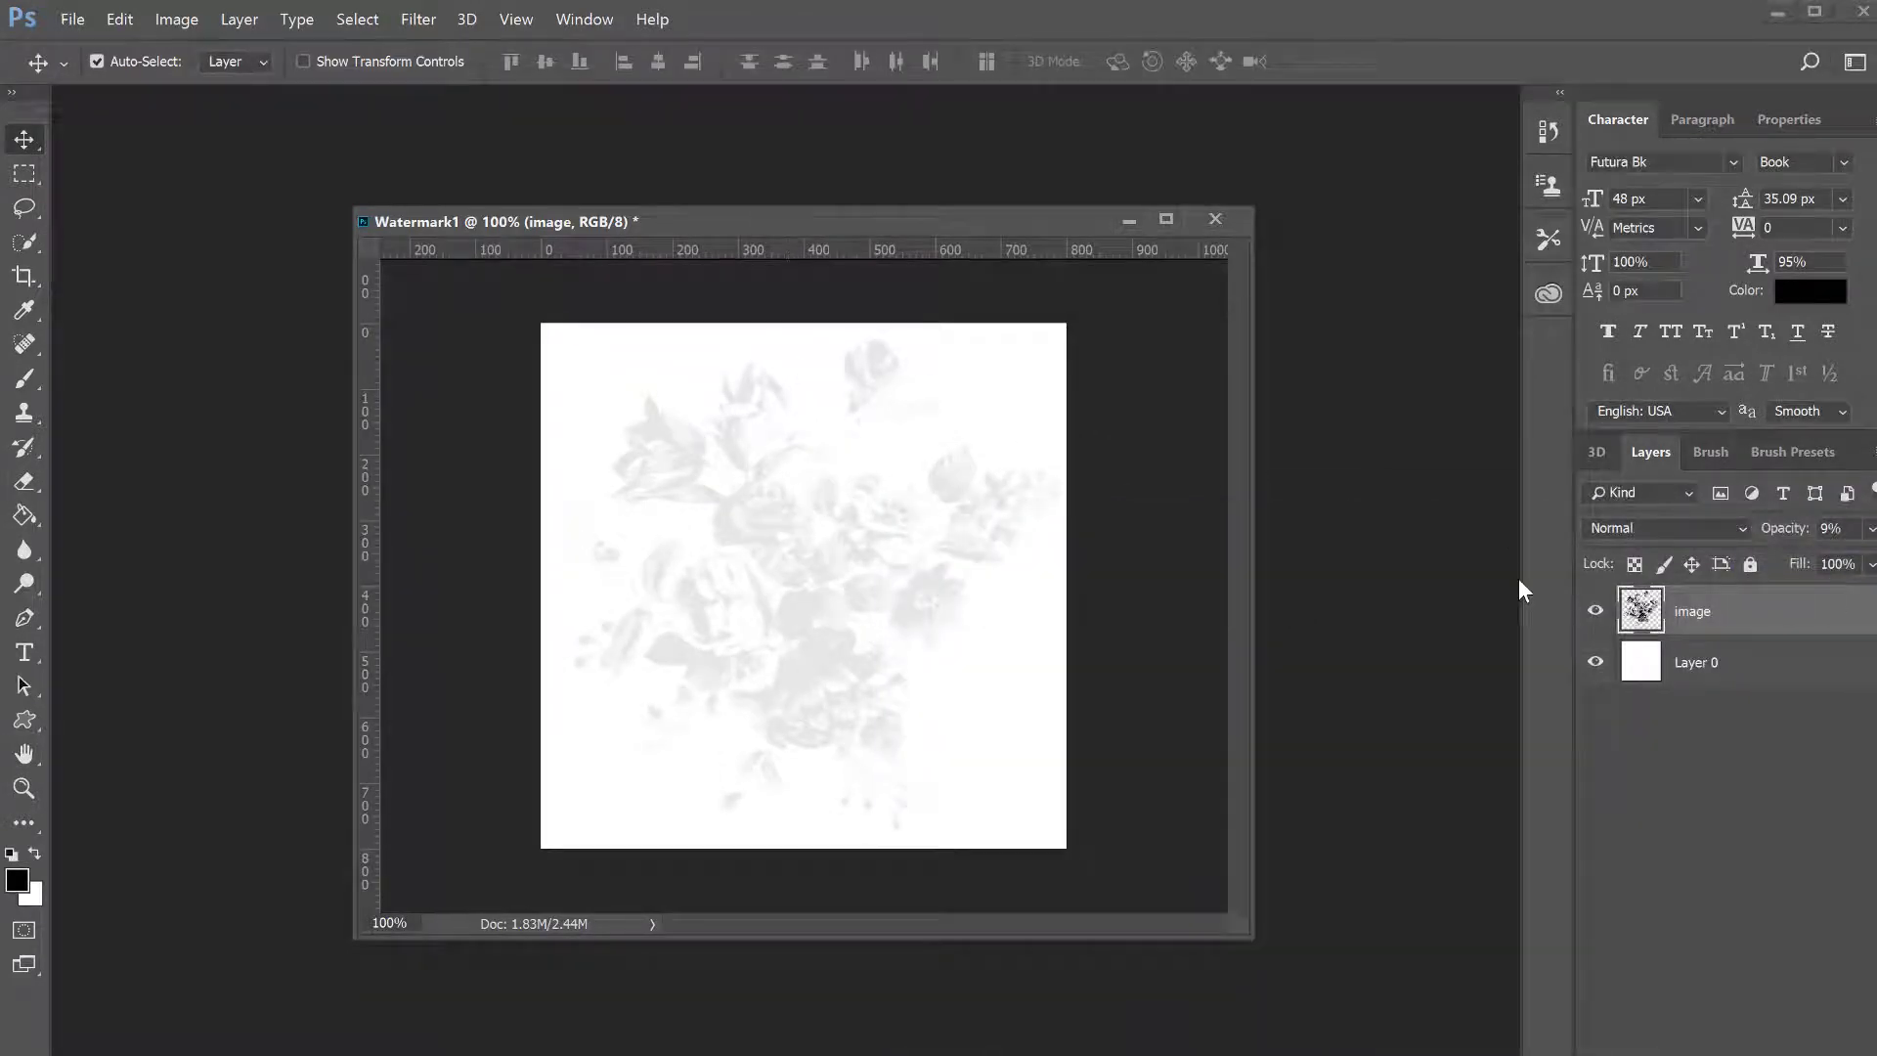
Add a new Layer 1 above the flower layer
click(238, 20)
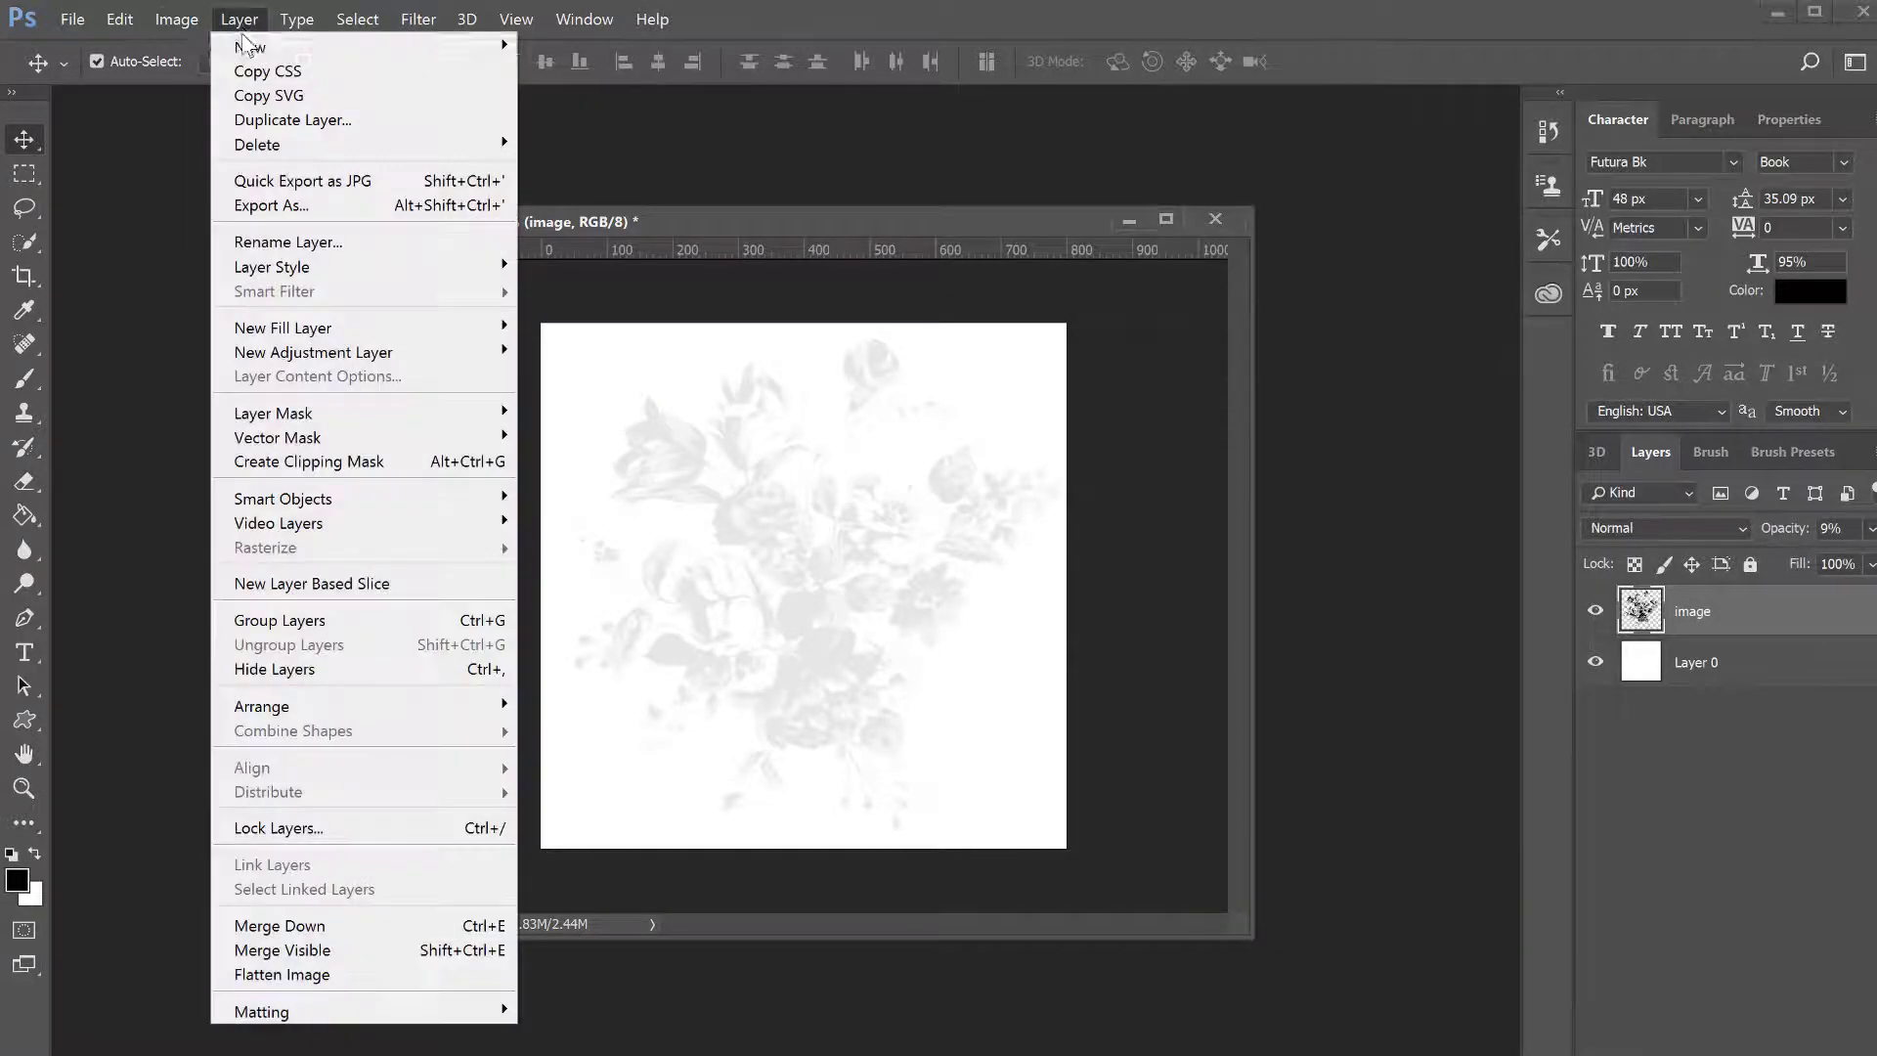
mouse_move(254, 42)
click(118, 42)
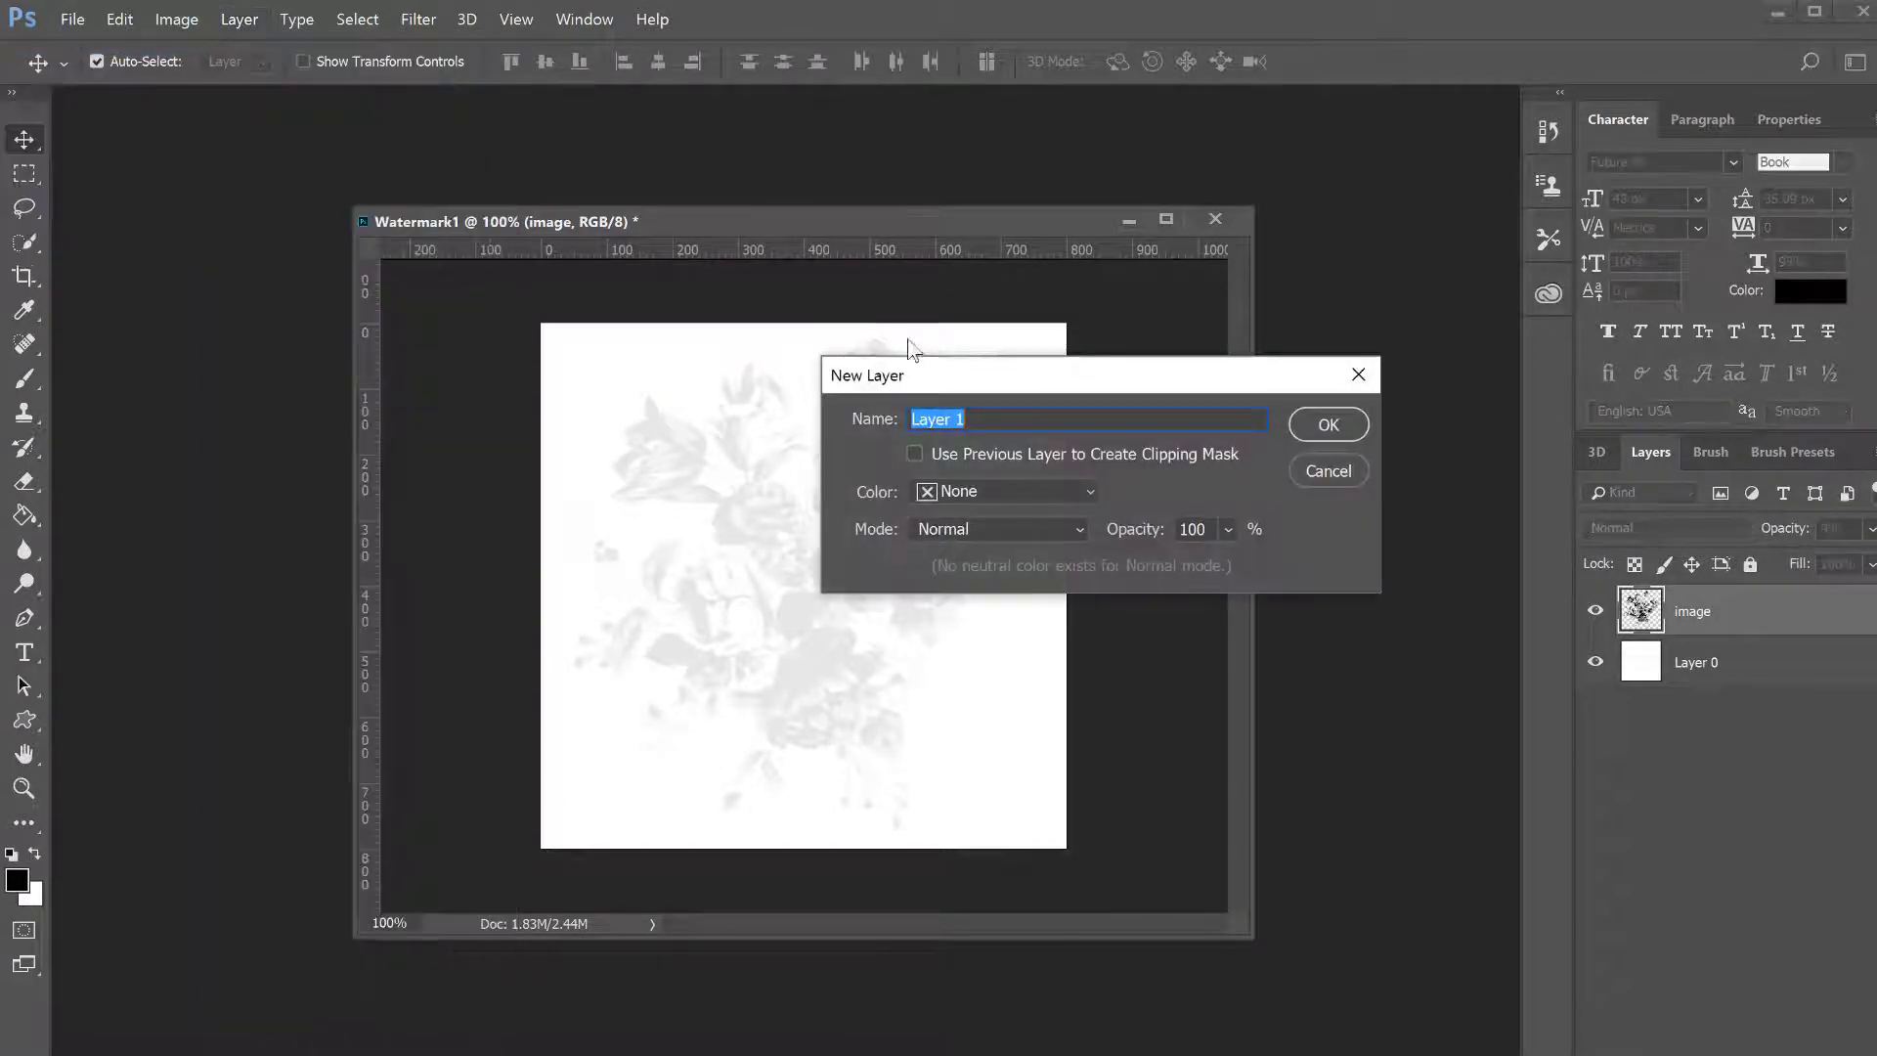
click(1327, 424)
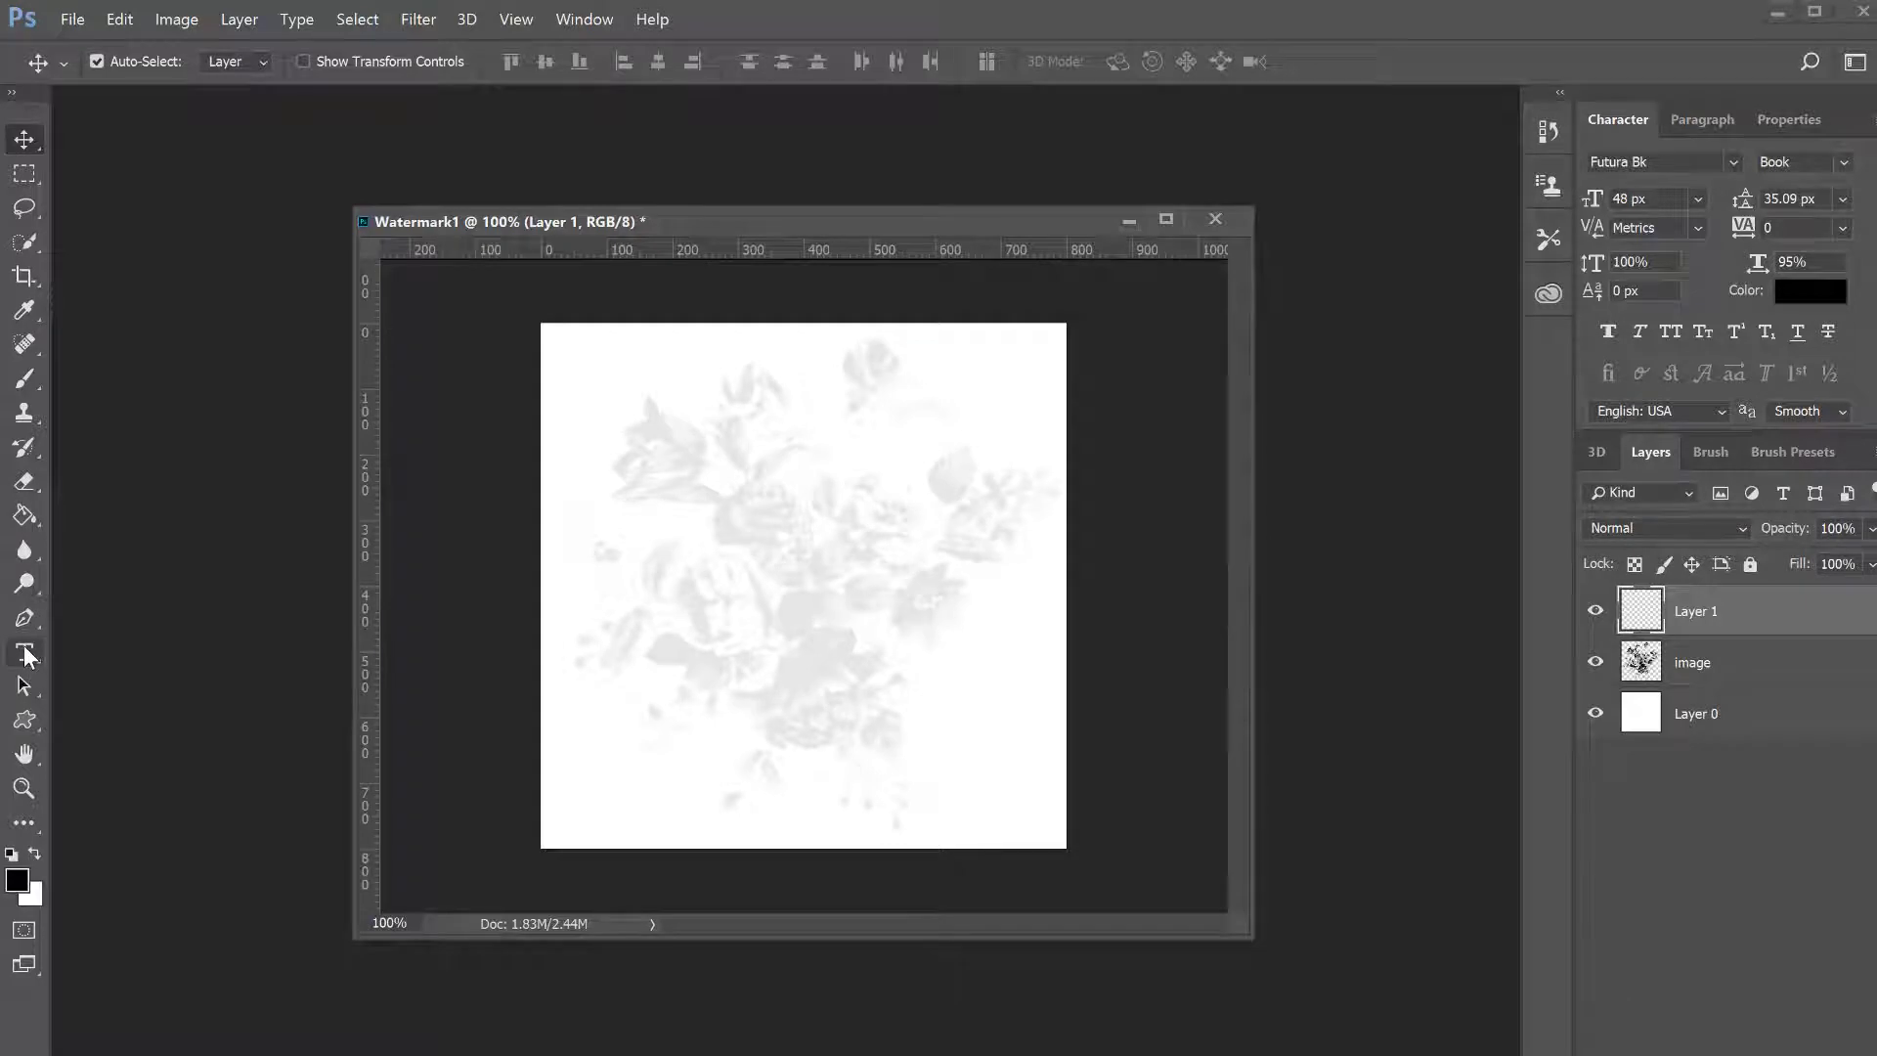
Type the person's name over the bouquet and set it in TheNautiGal at 72 px
click(25, 654)
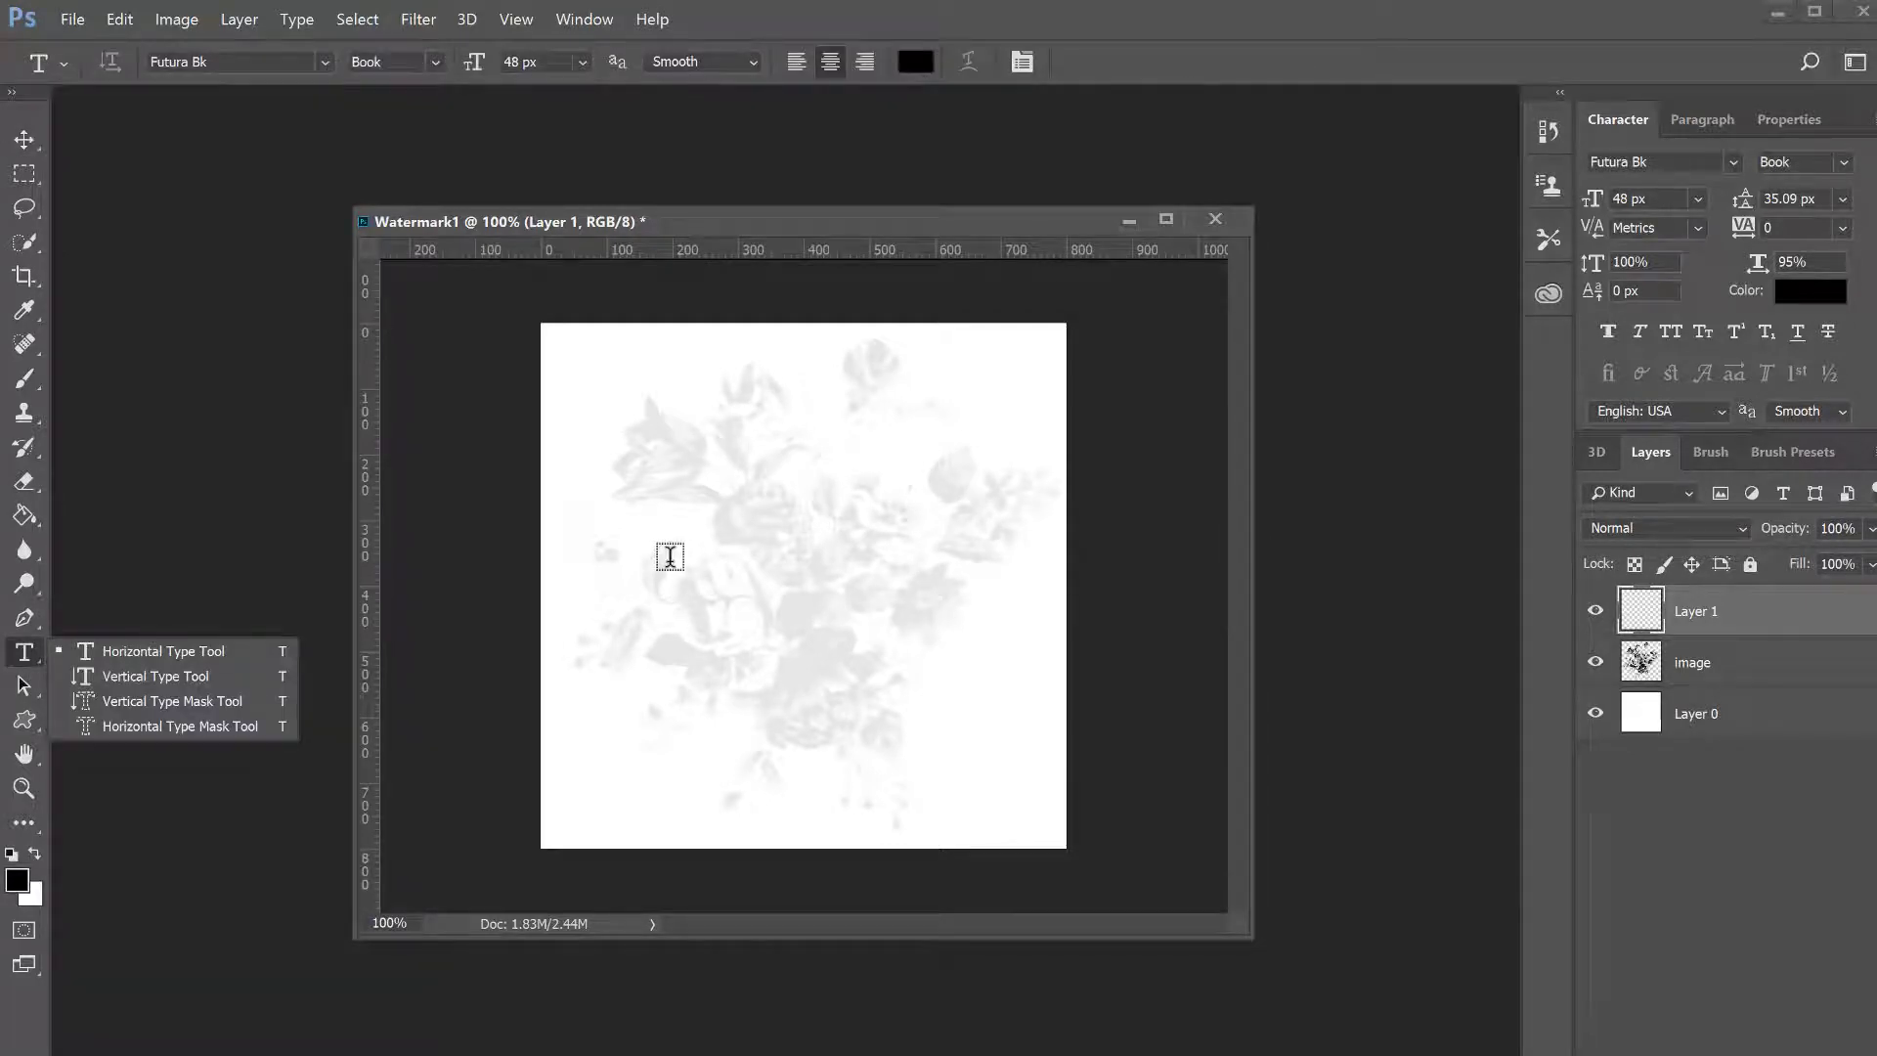
click(788, 499)
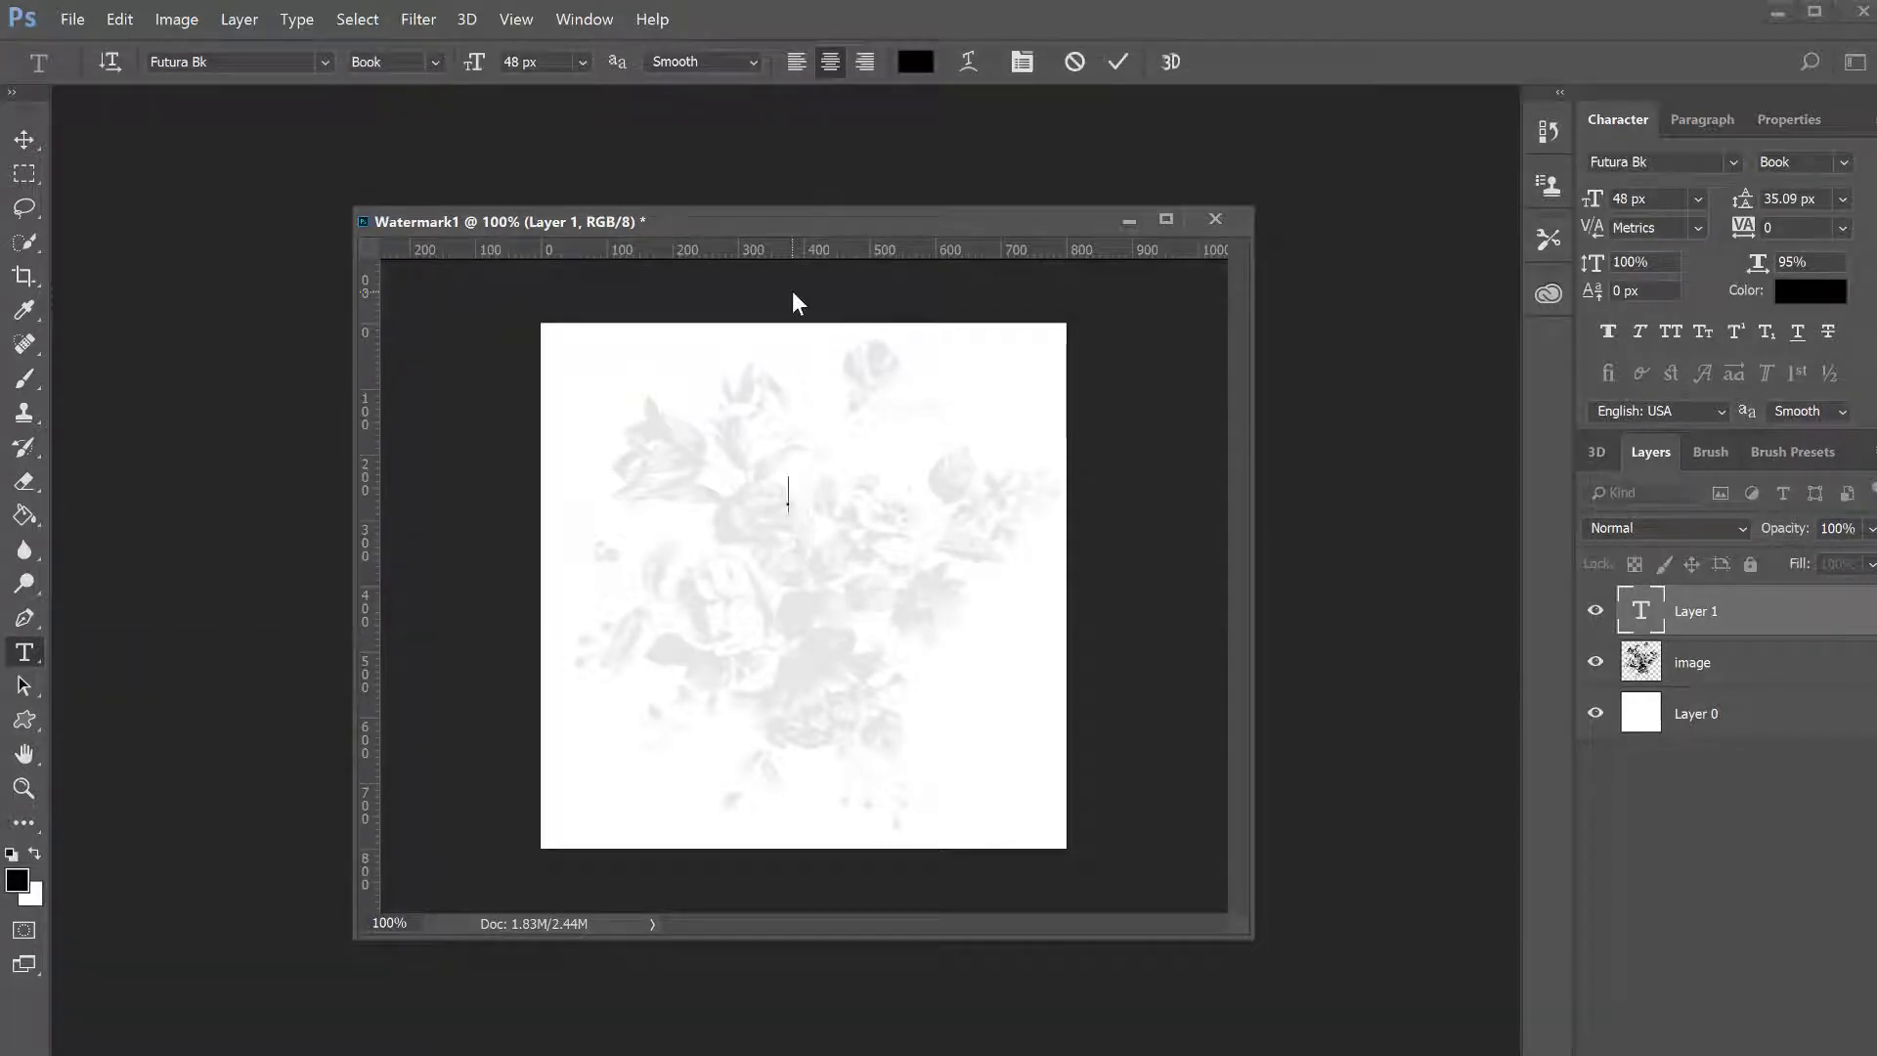
text(Amy Cel)
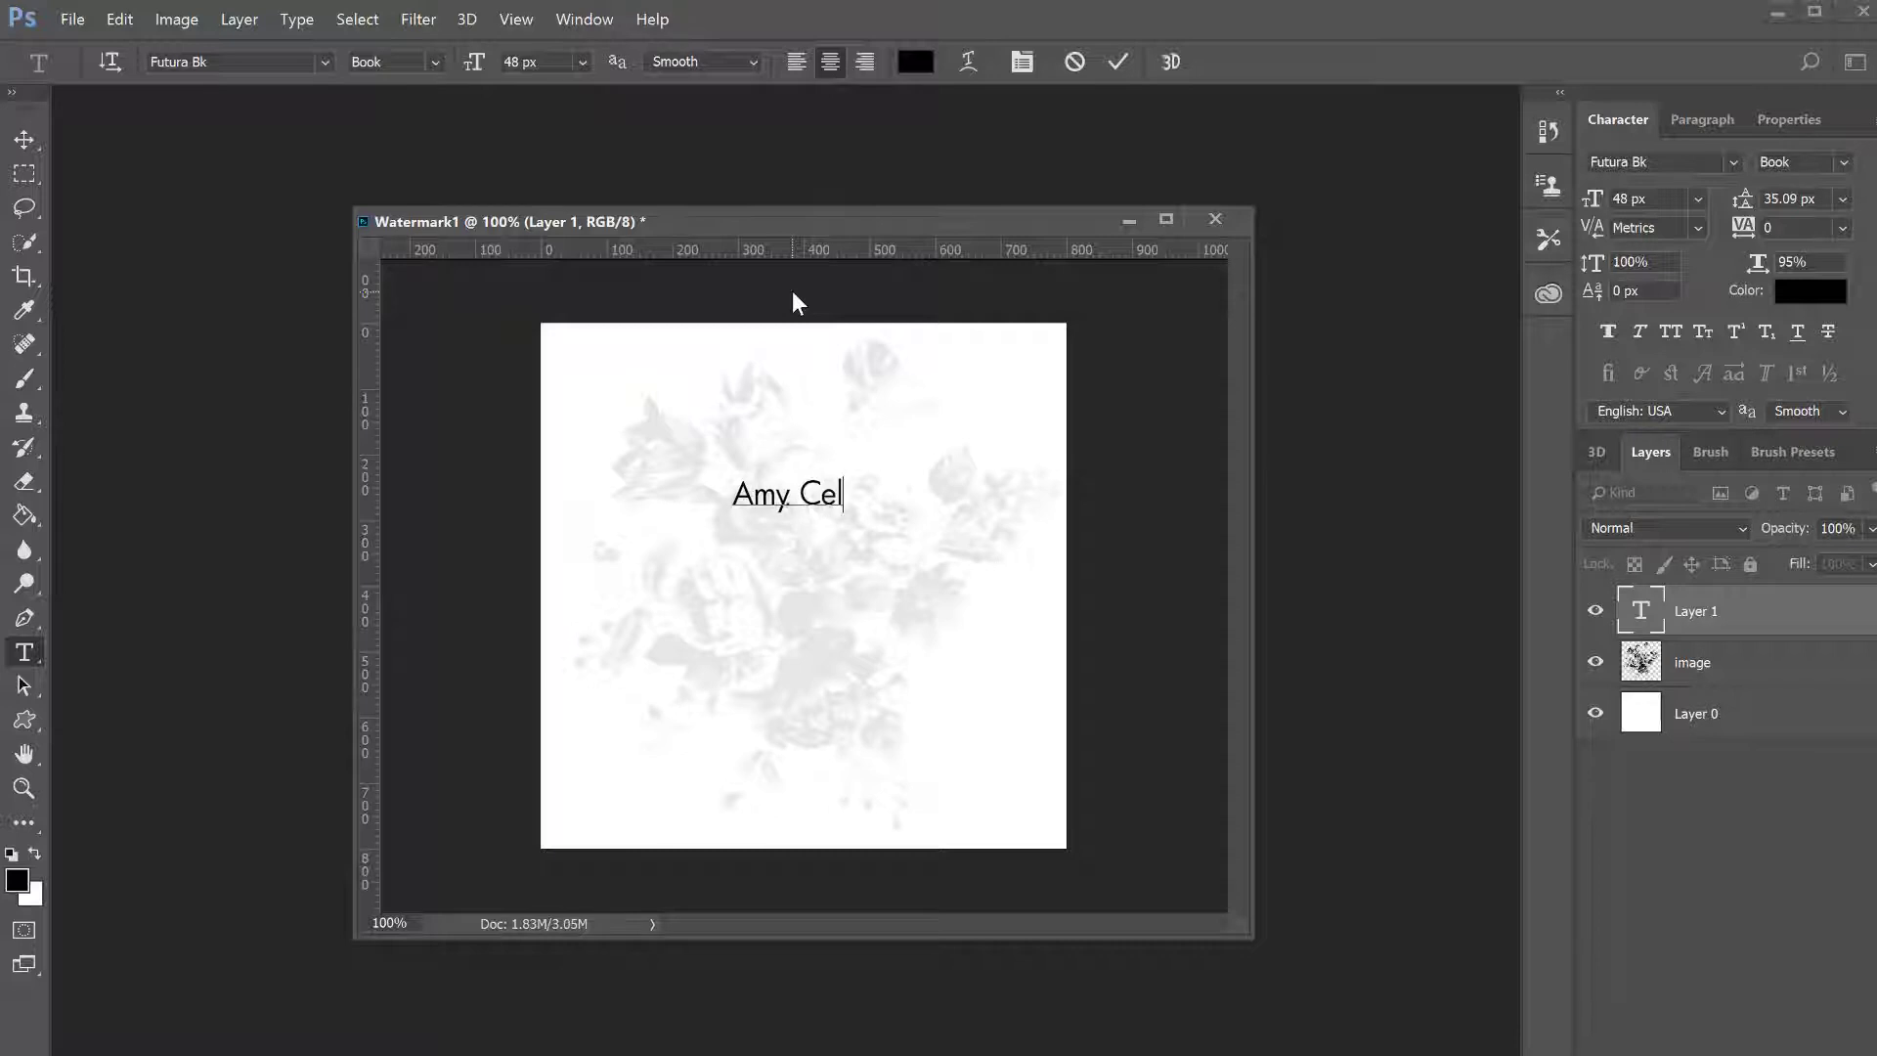
text(ona)
key(ctrl+a)
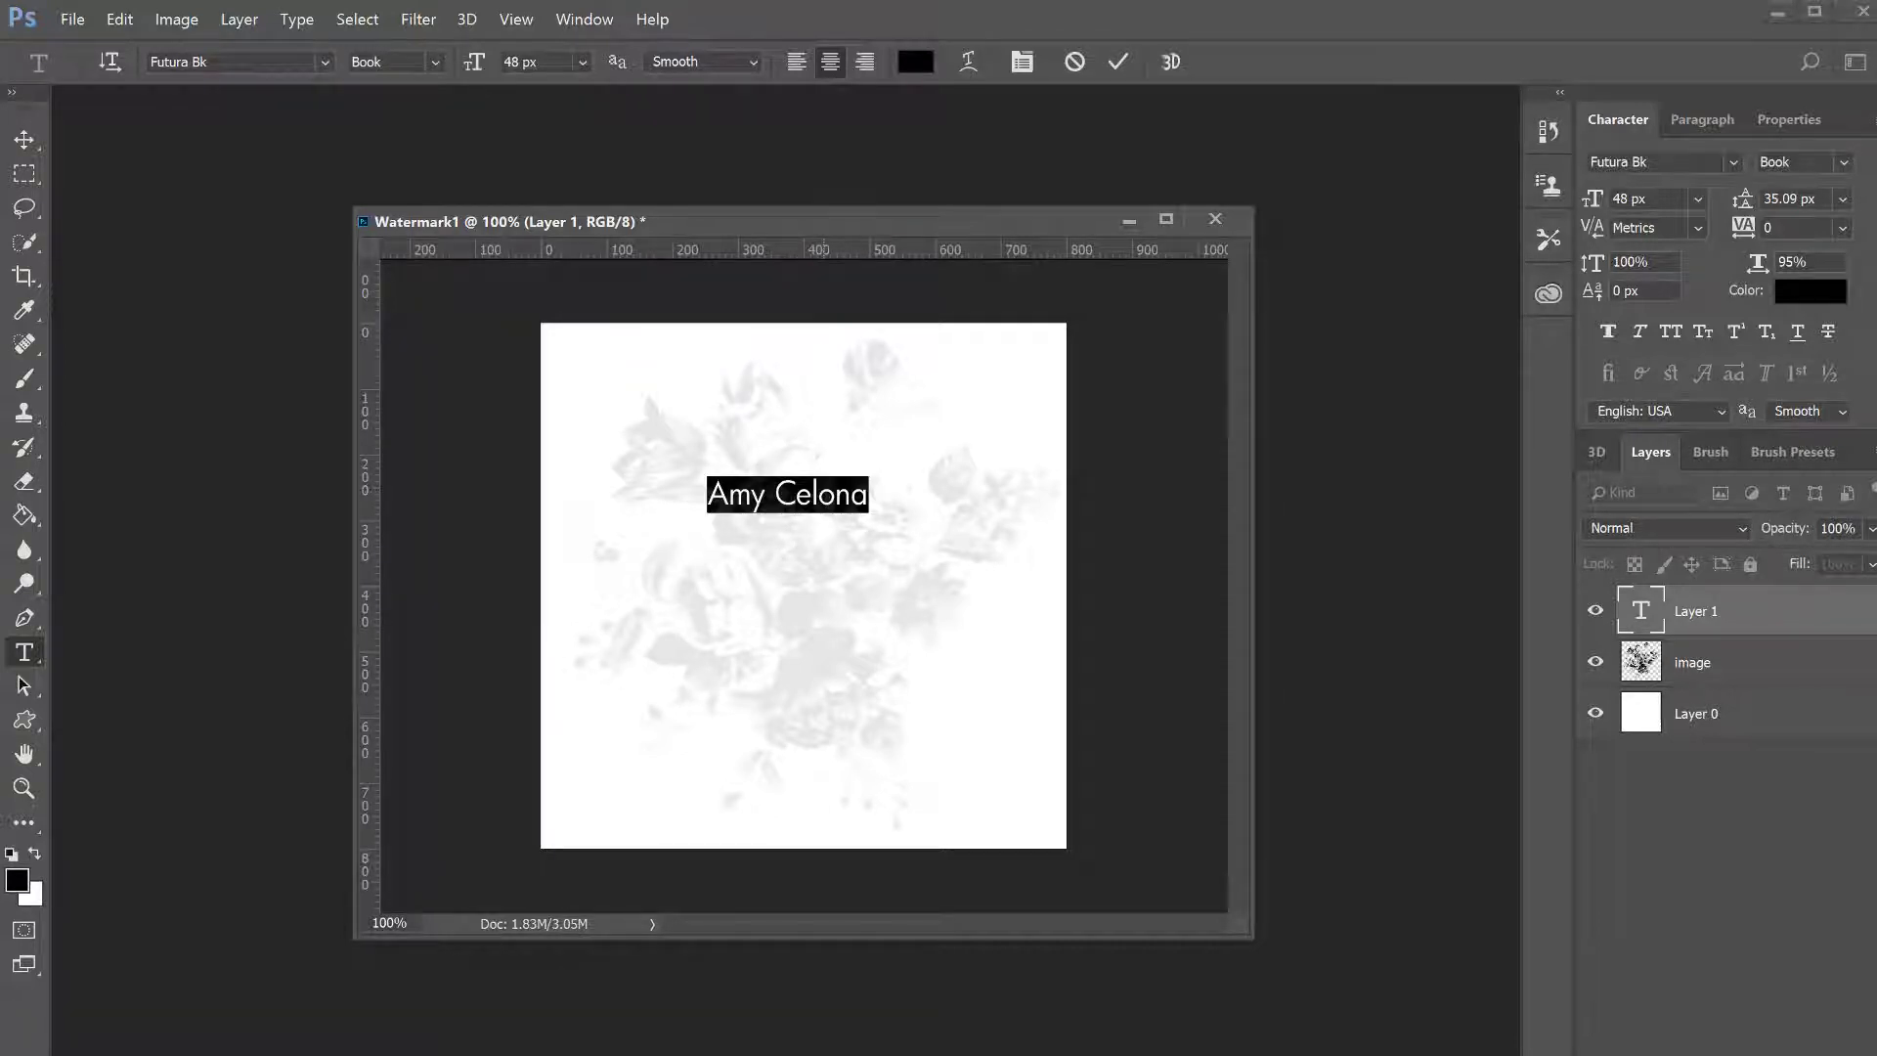
click(232, 61)
click(293, 188)
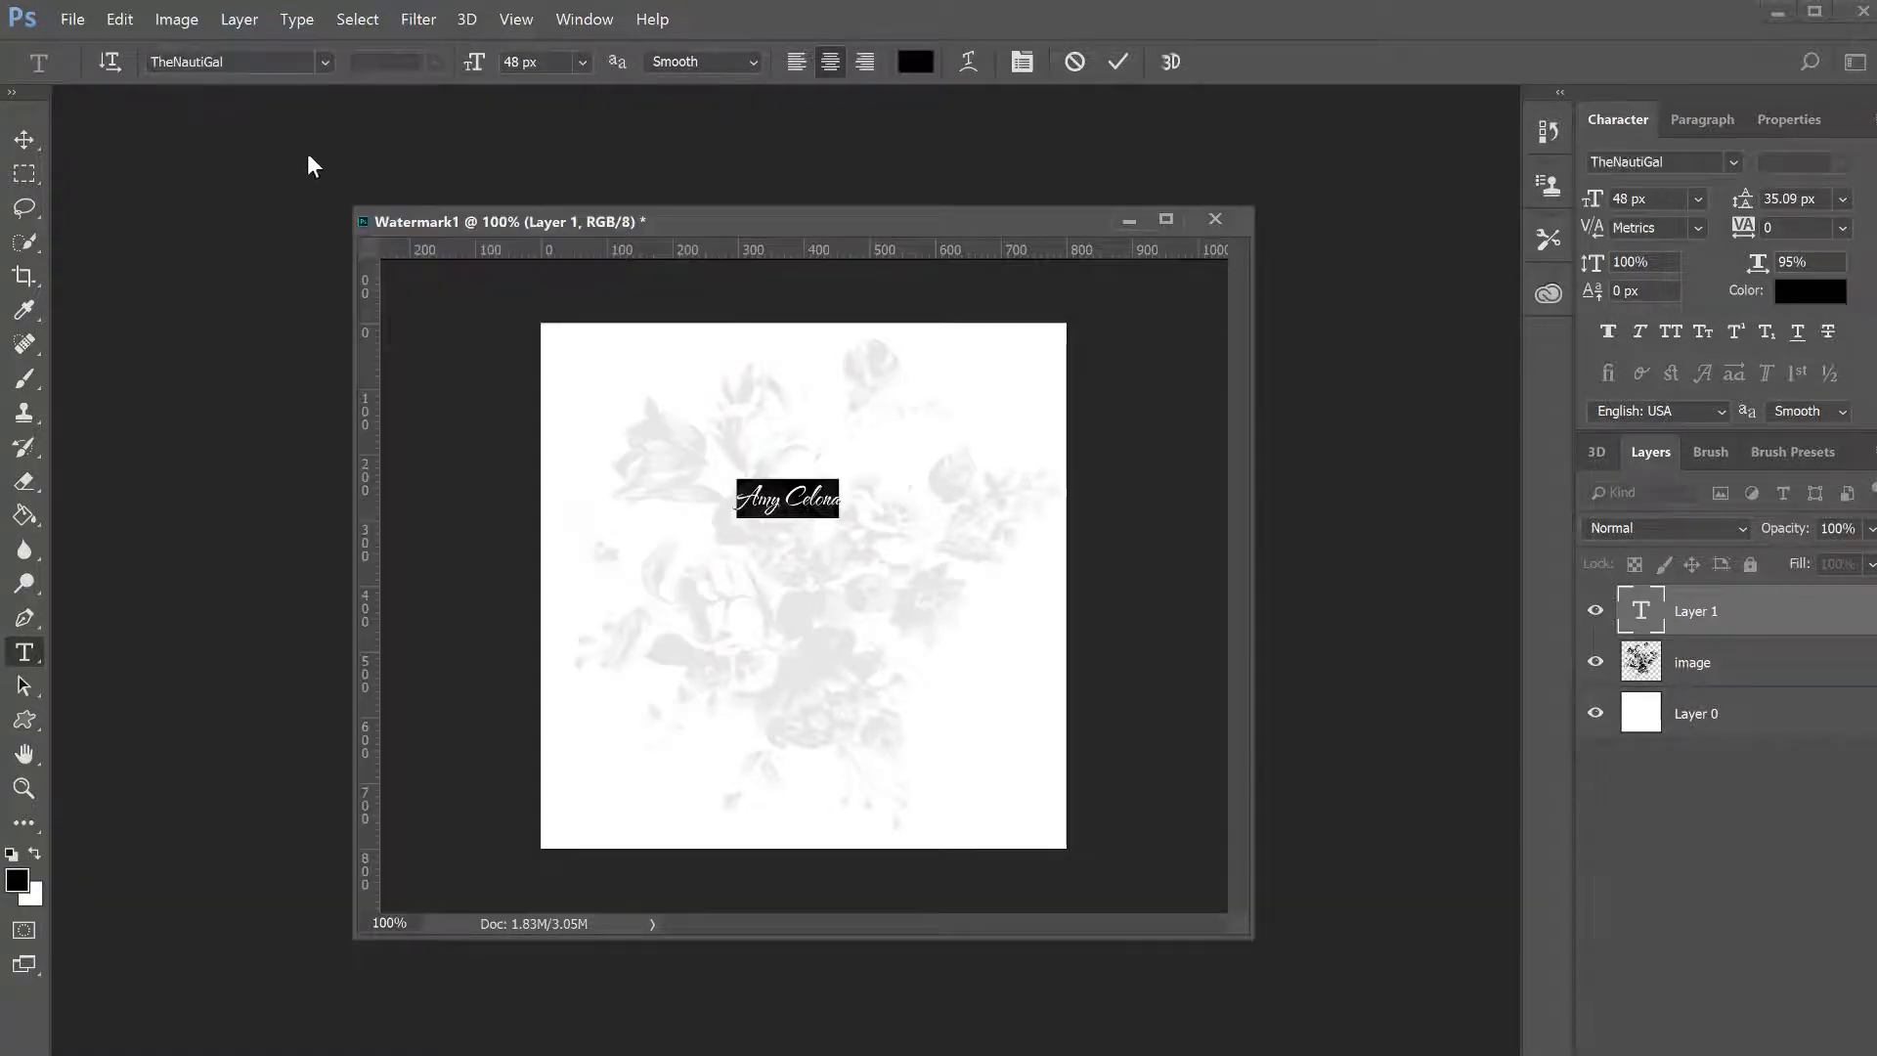
click(583, 62)
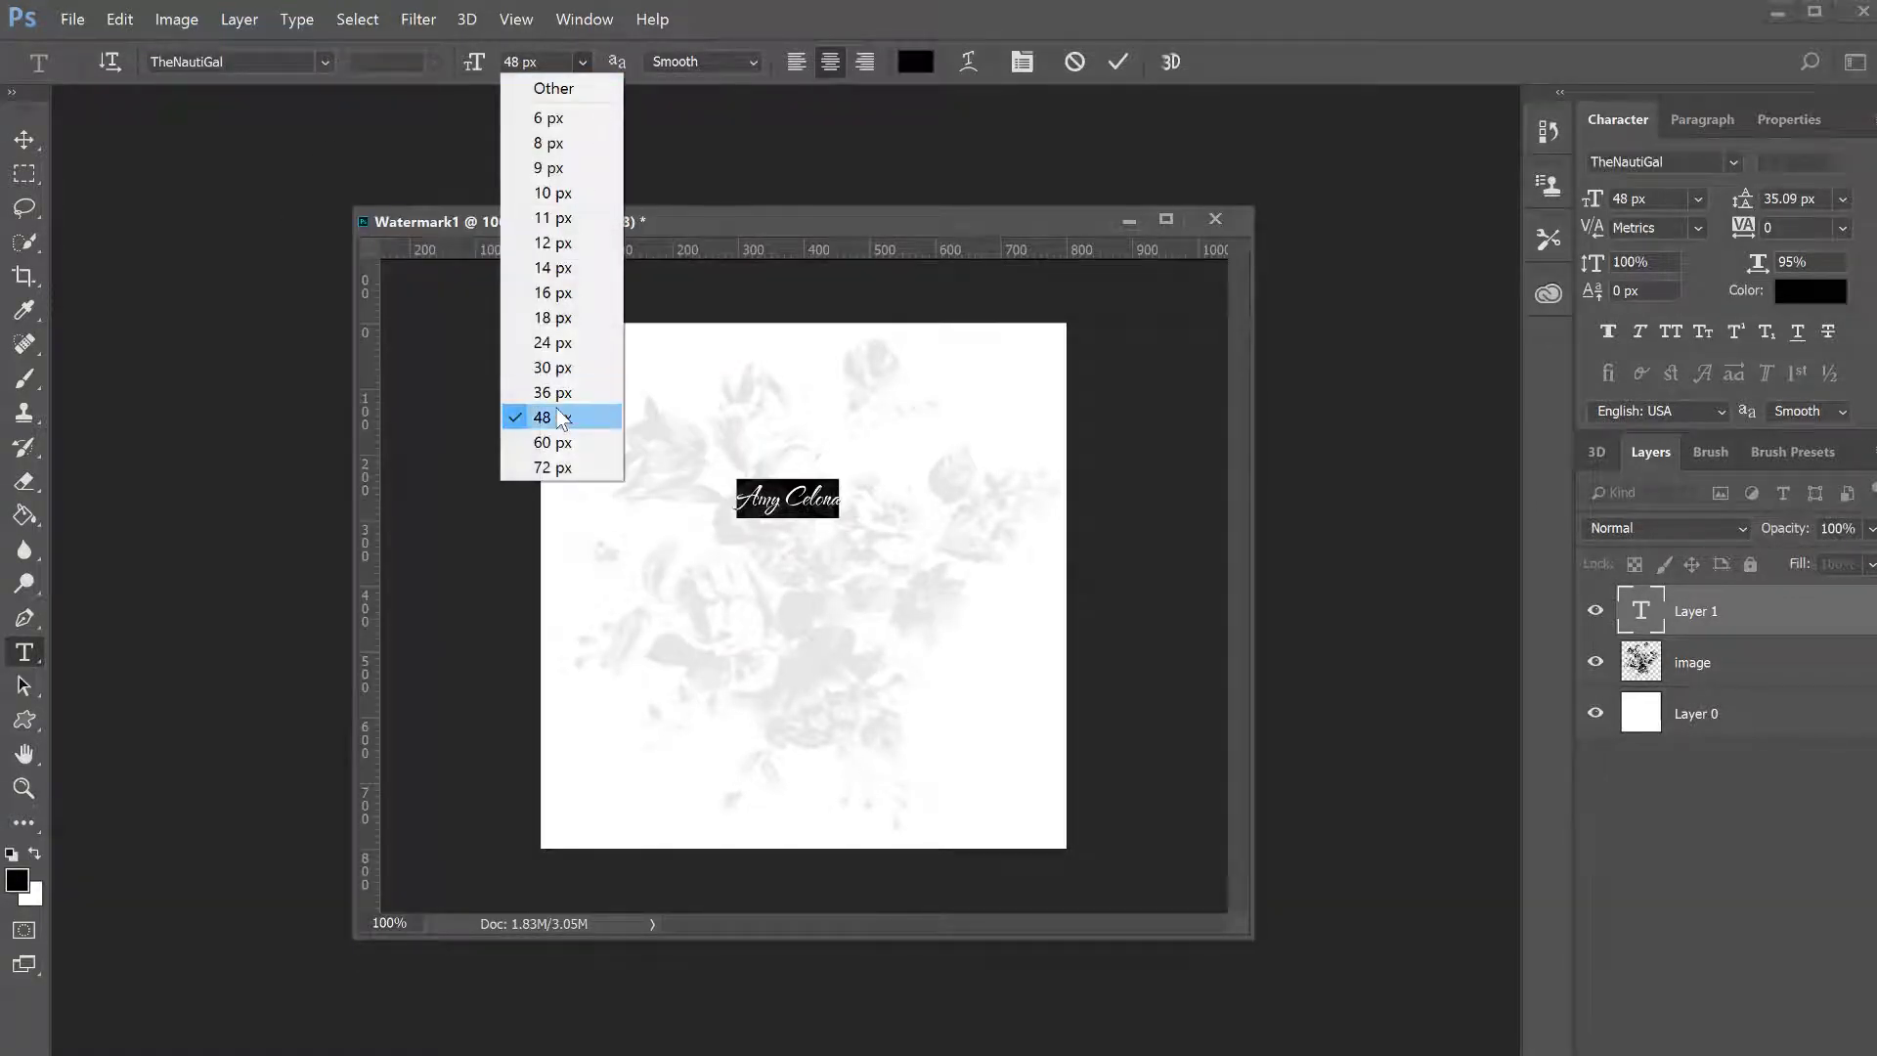
click(545, 469)
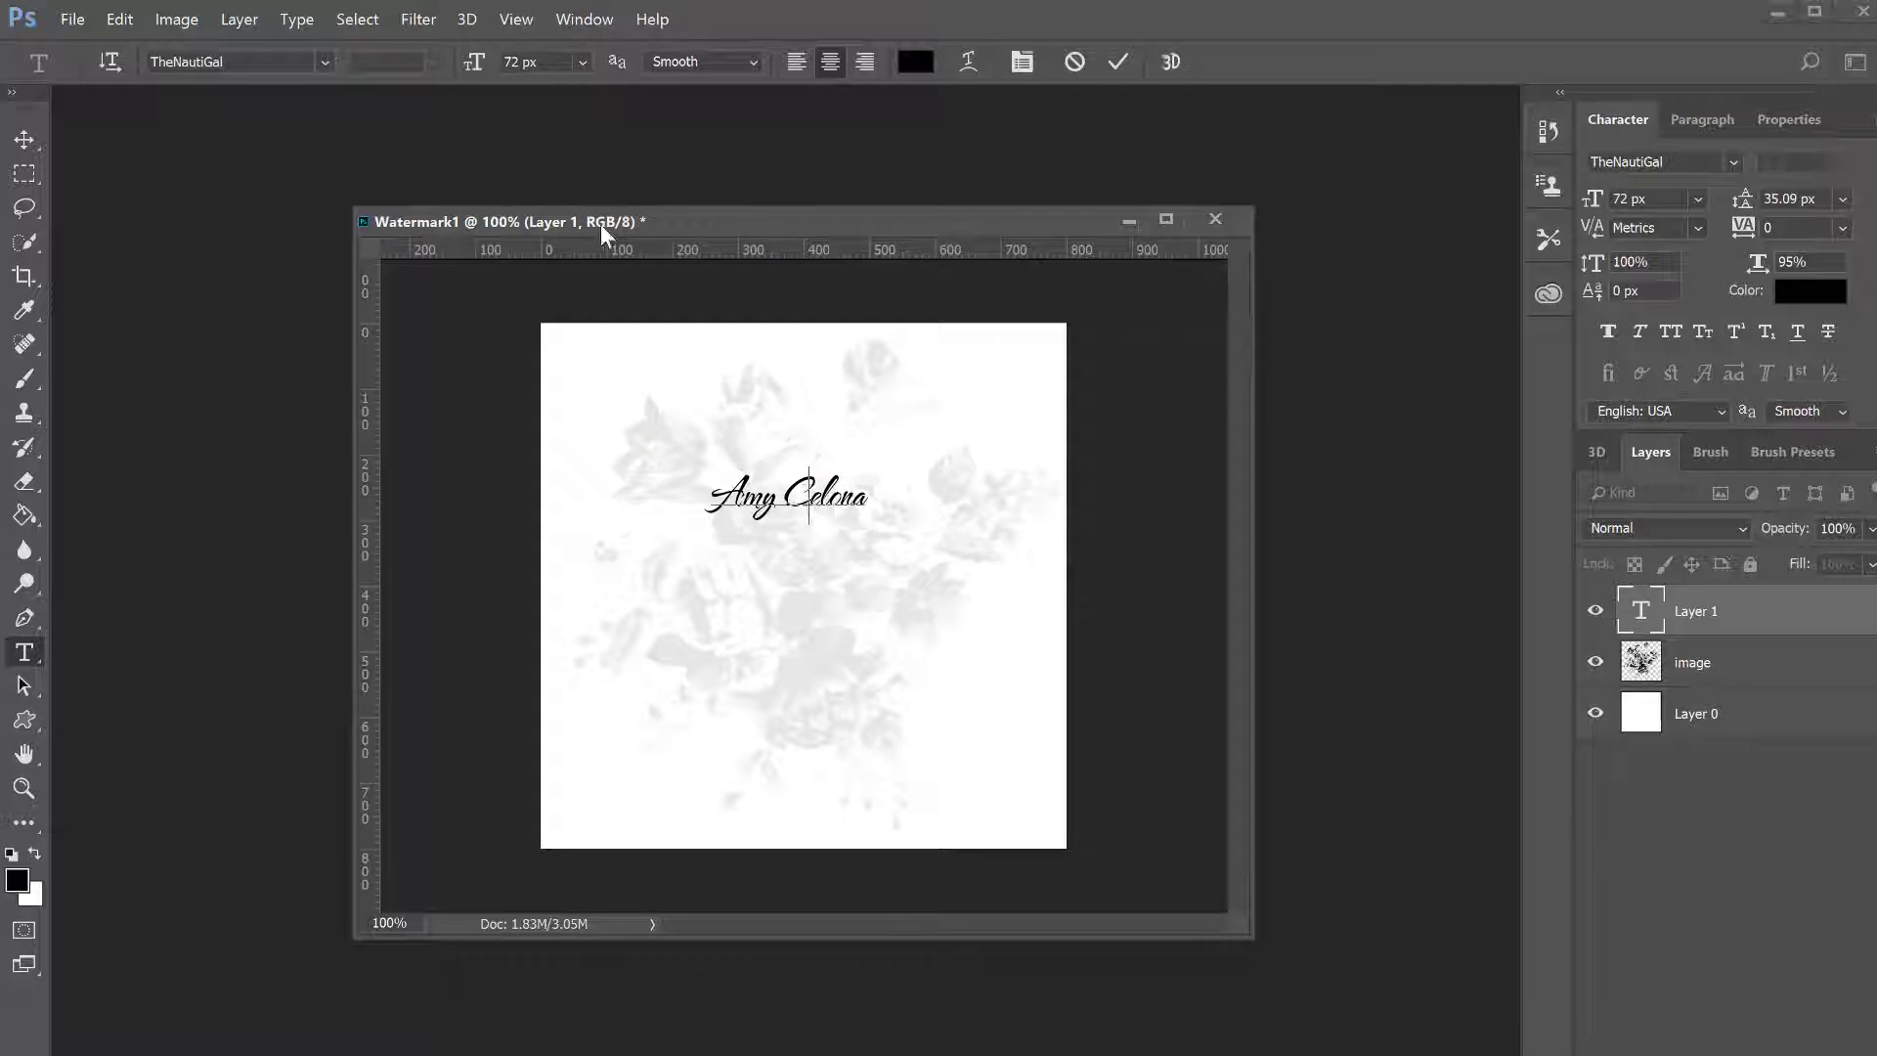
click(25, 151)
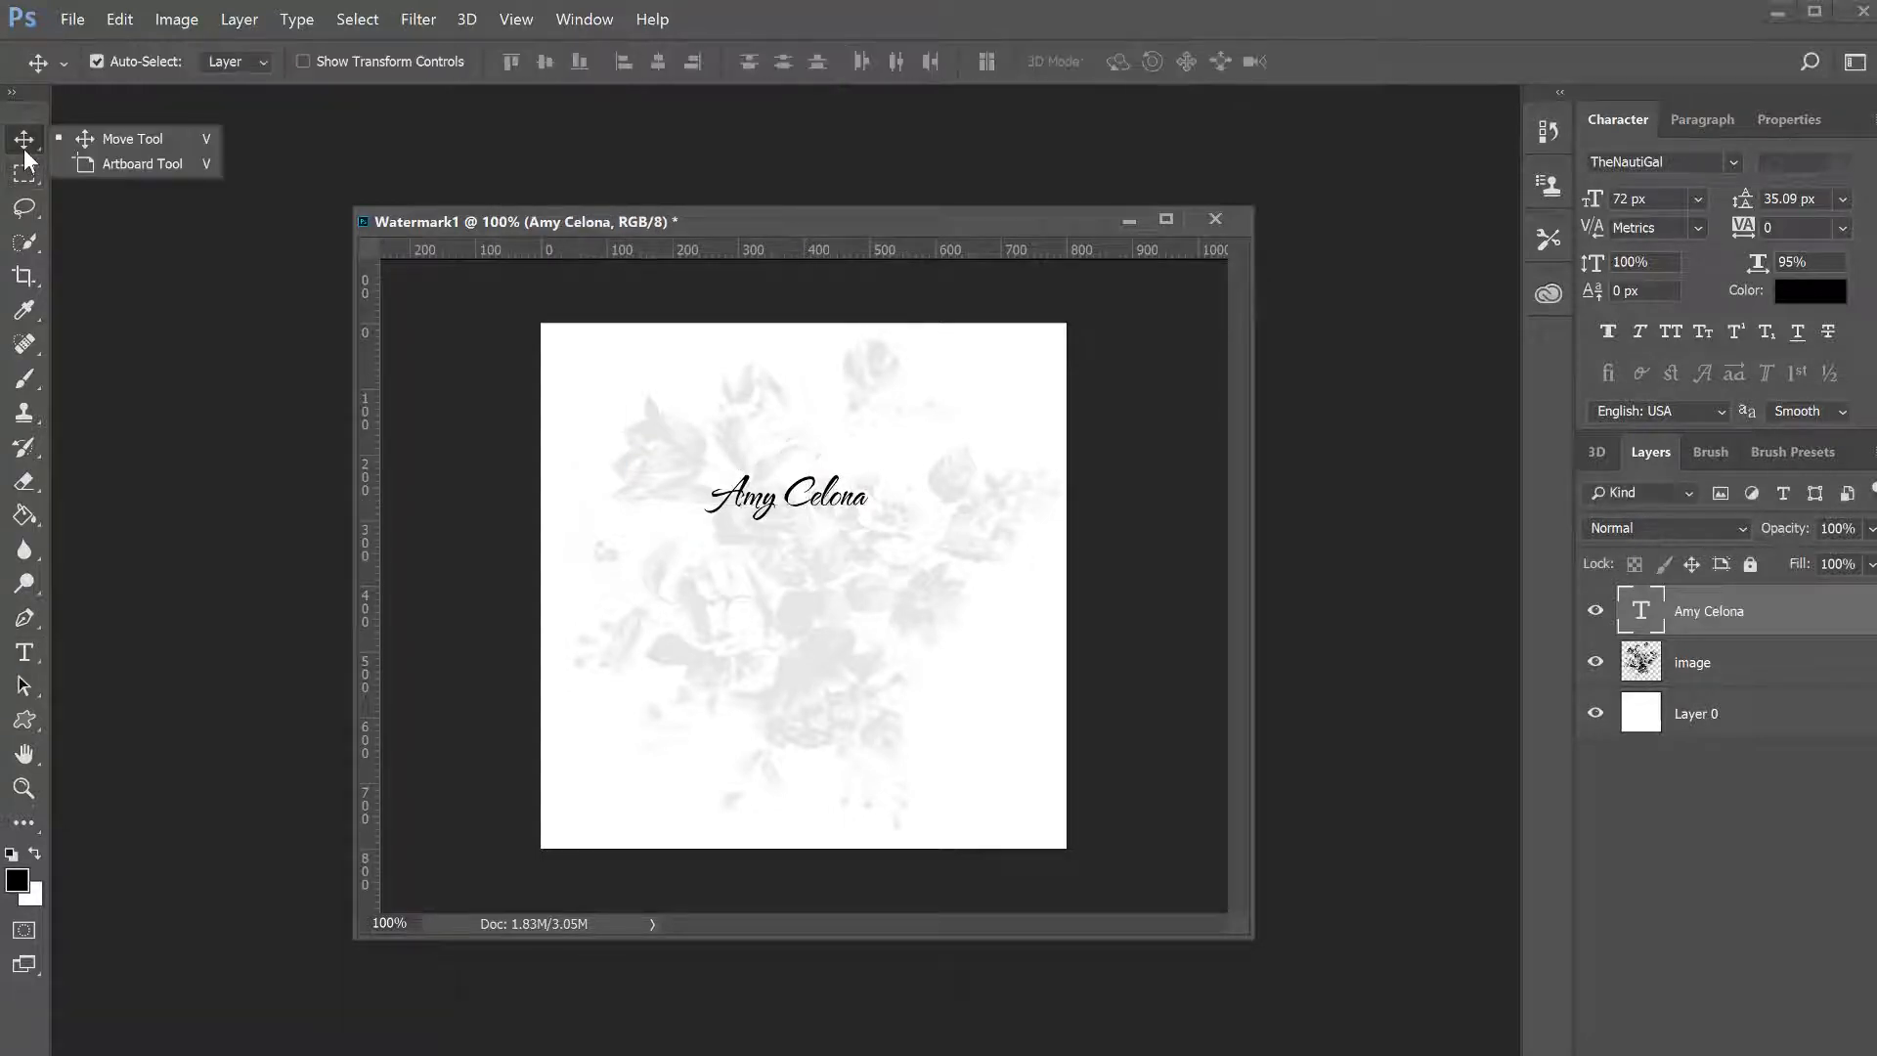
Scale the name text to about 180% and re-centre it slightly above the bouquet's middle
click(84, 138)
click(113, 20)
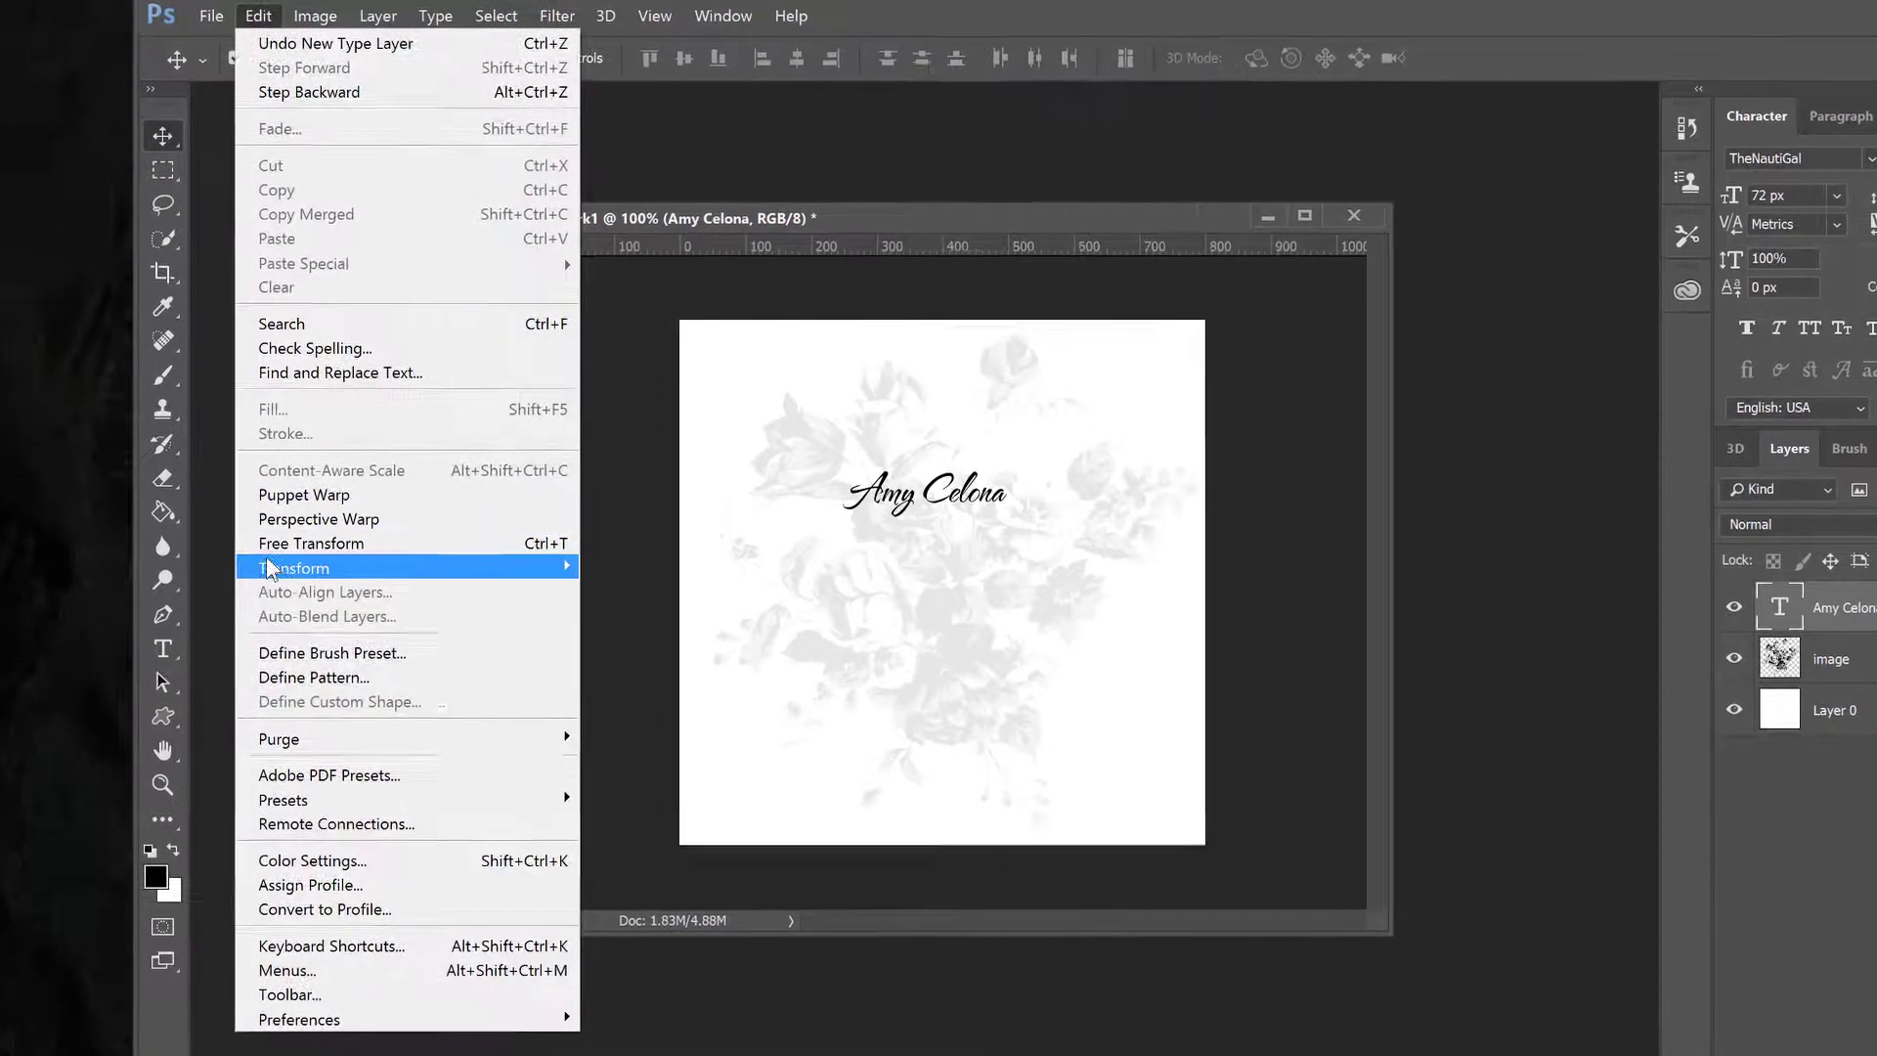
mouse_move(132, 572)
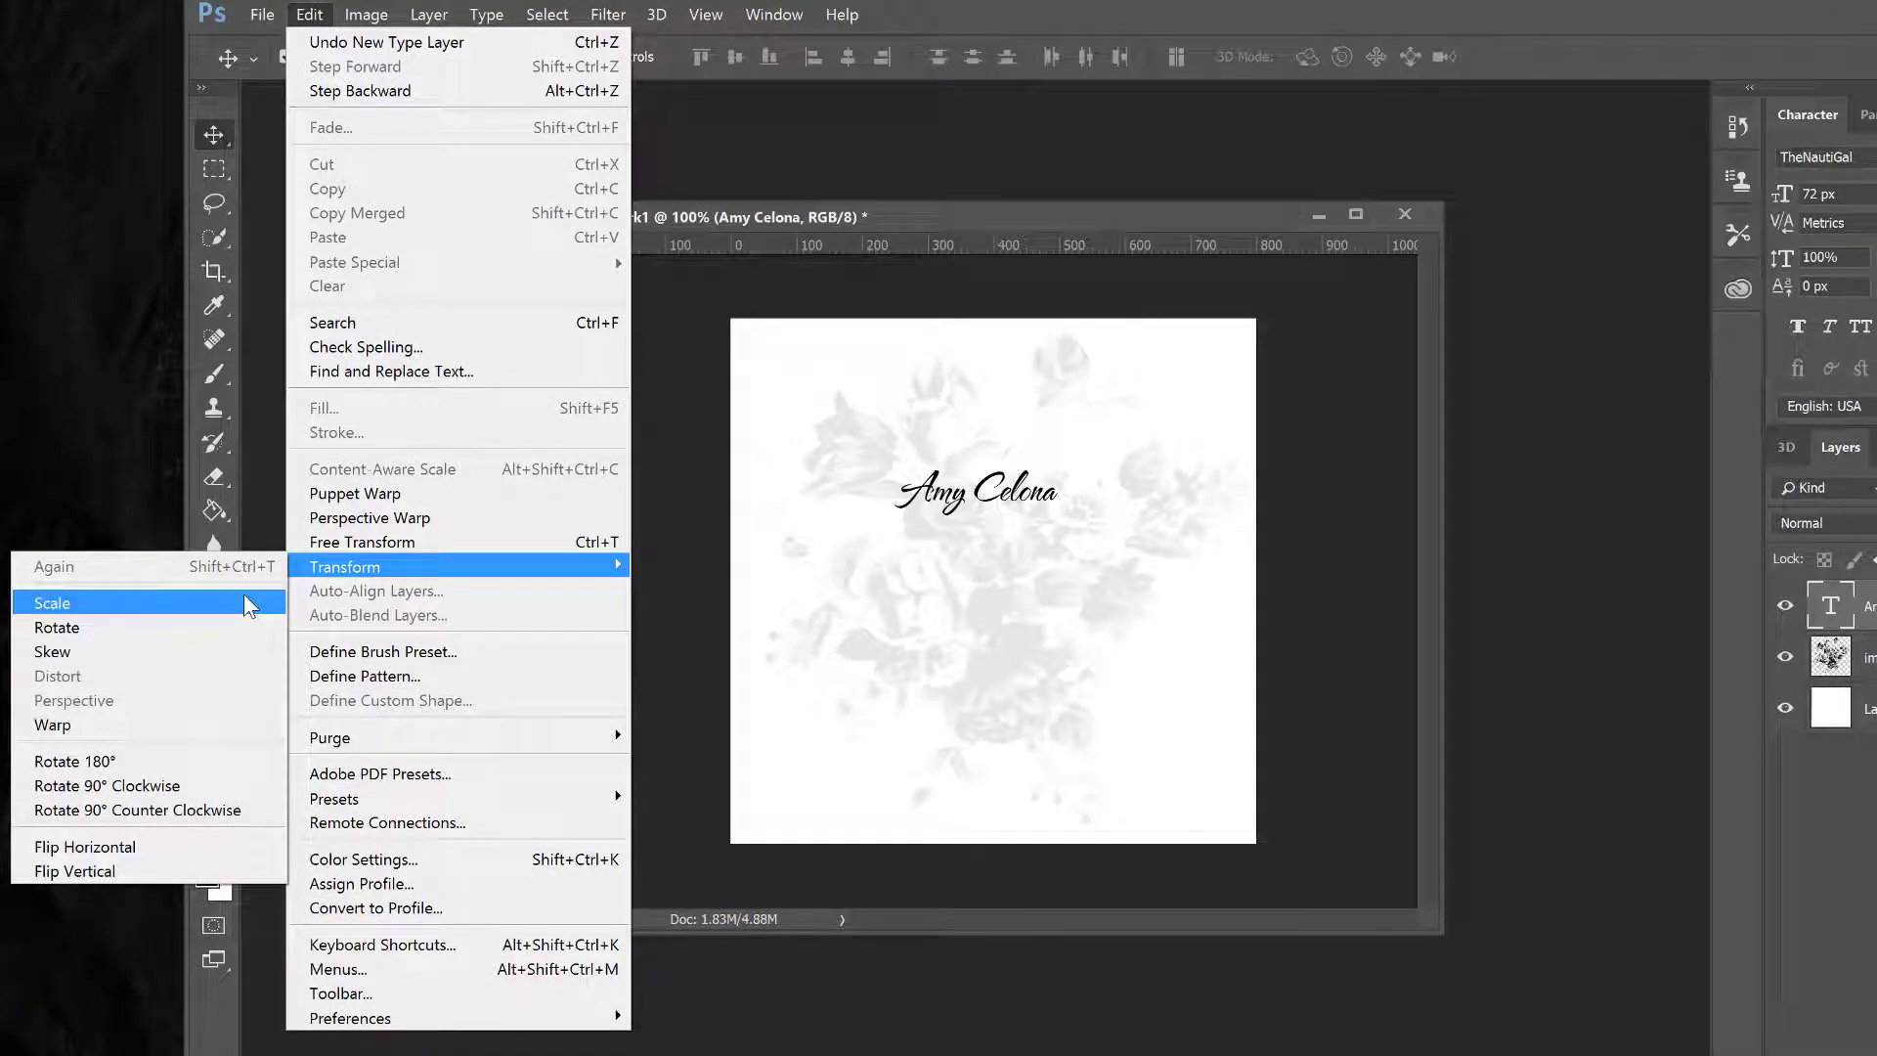
click(246, 603)
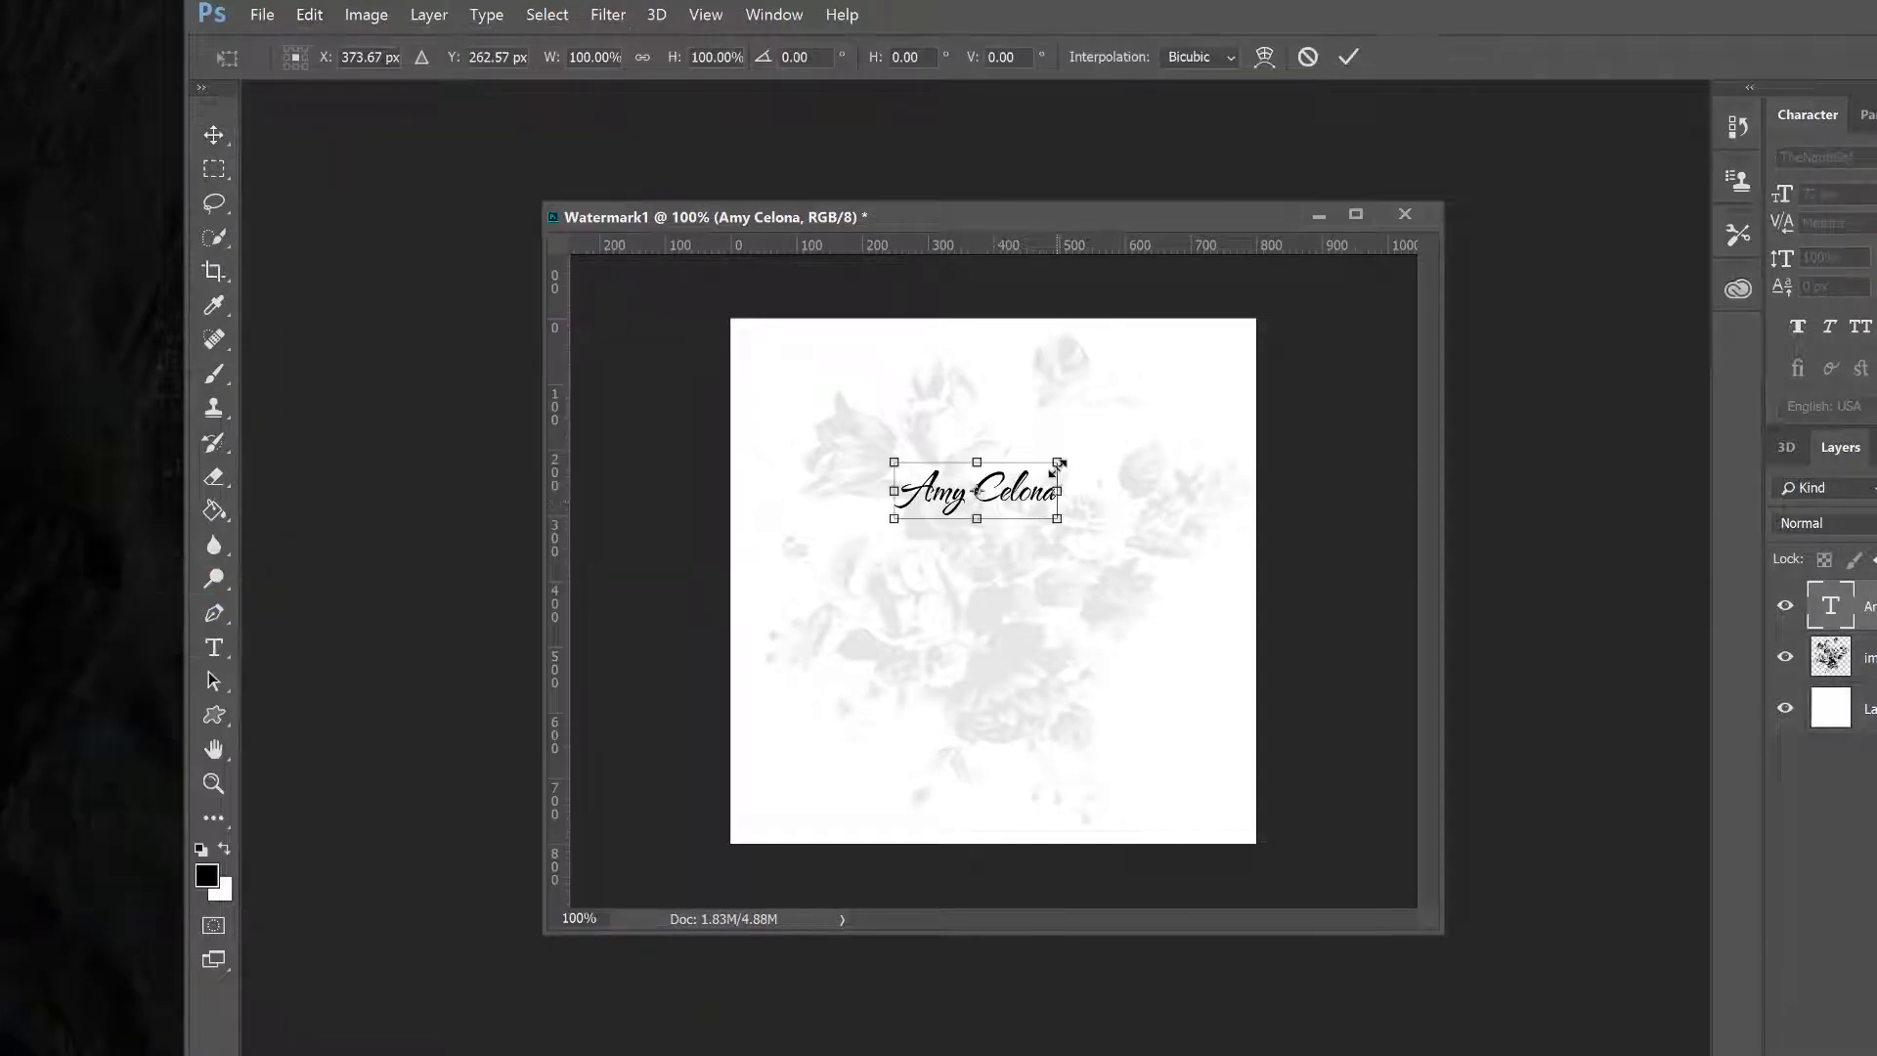
drag(1059, 462, 1191, 415)
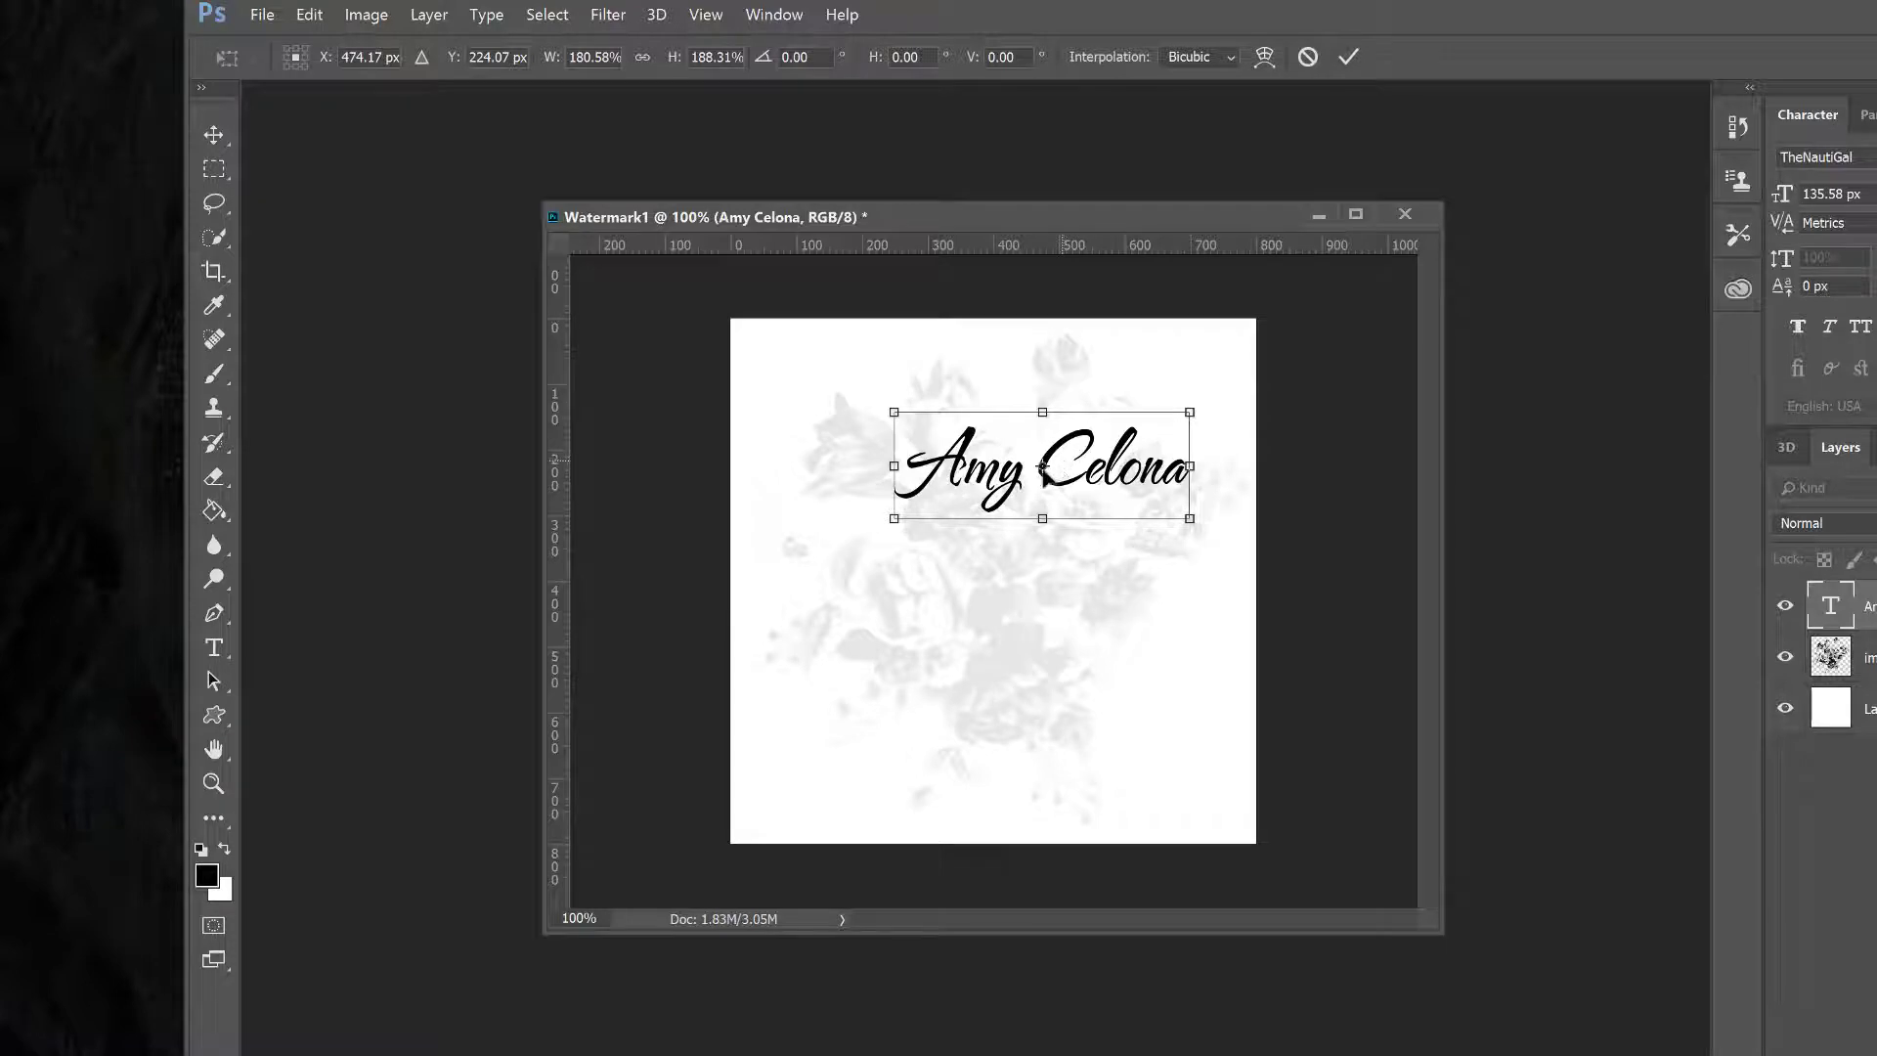
drag(1042, 467, 994, 505)
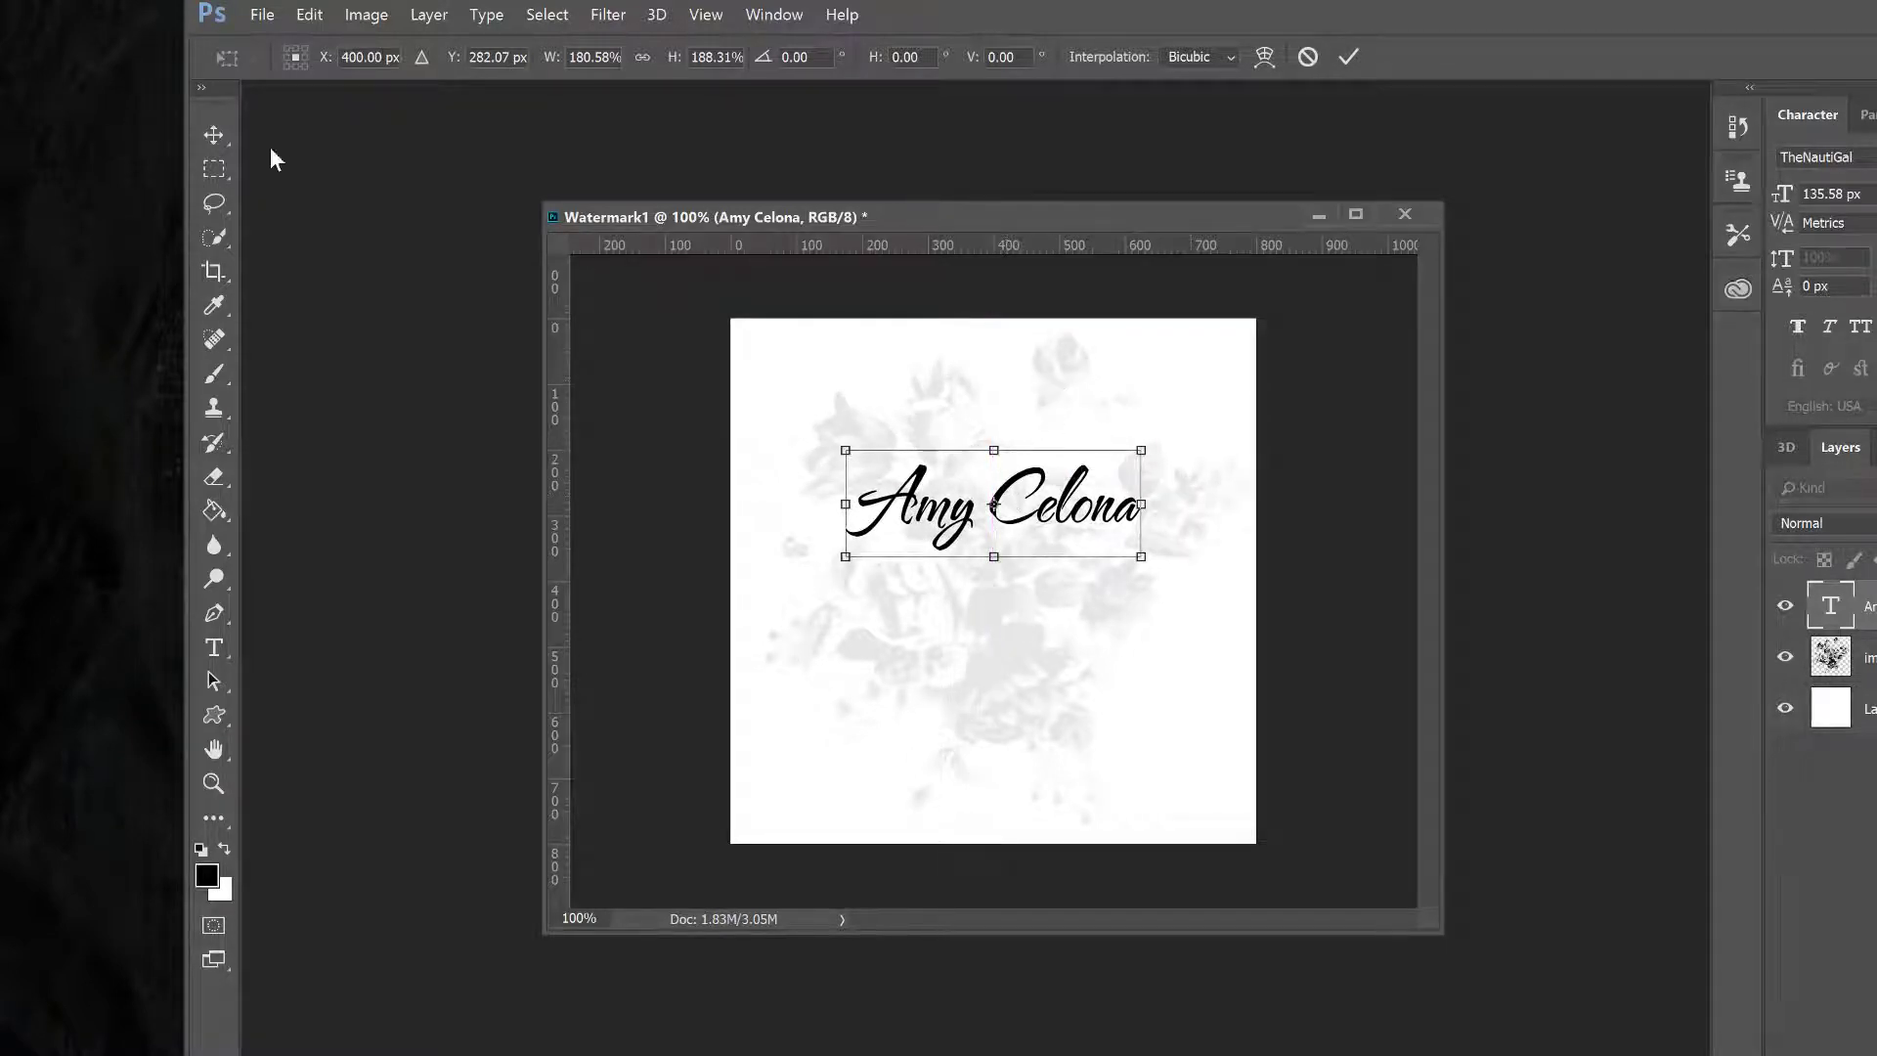
click(214, 135)
click(1001, 454)
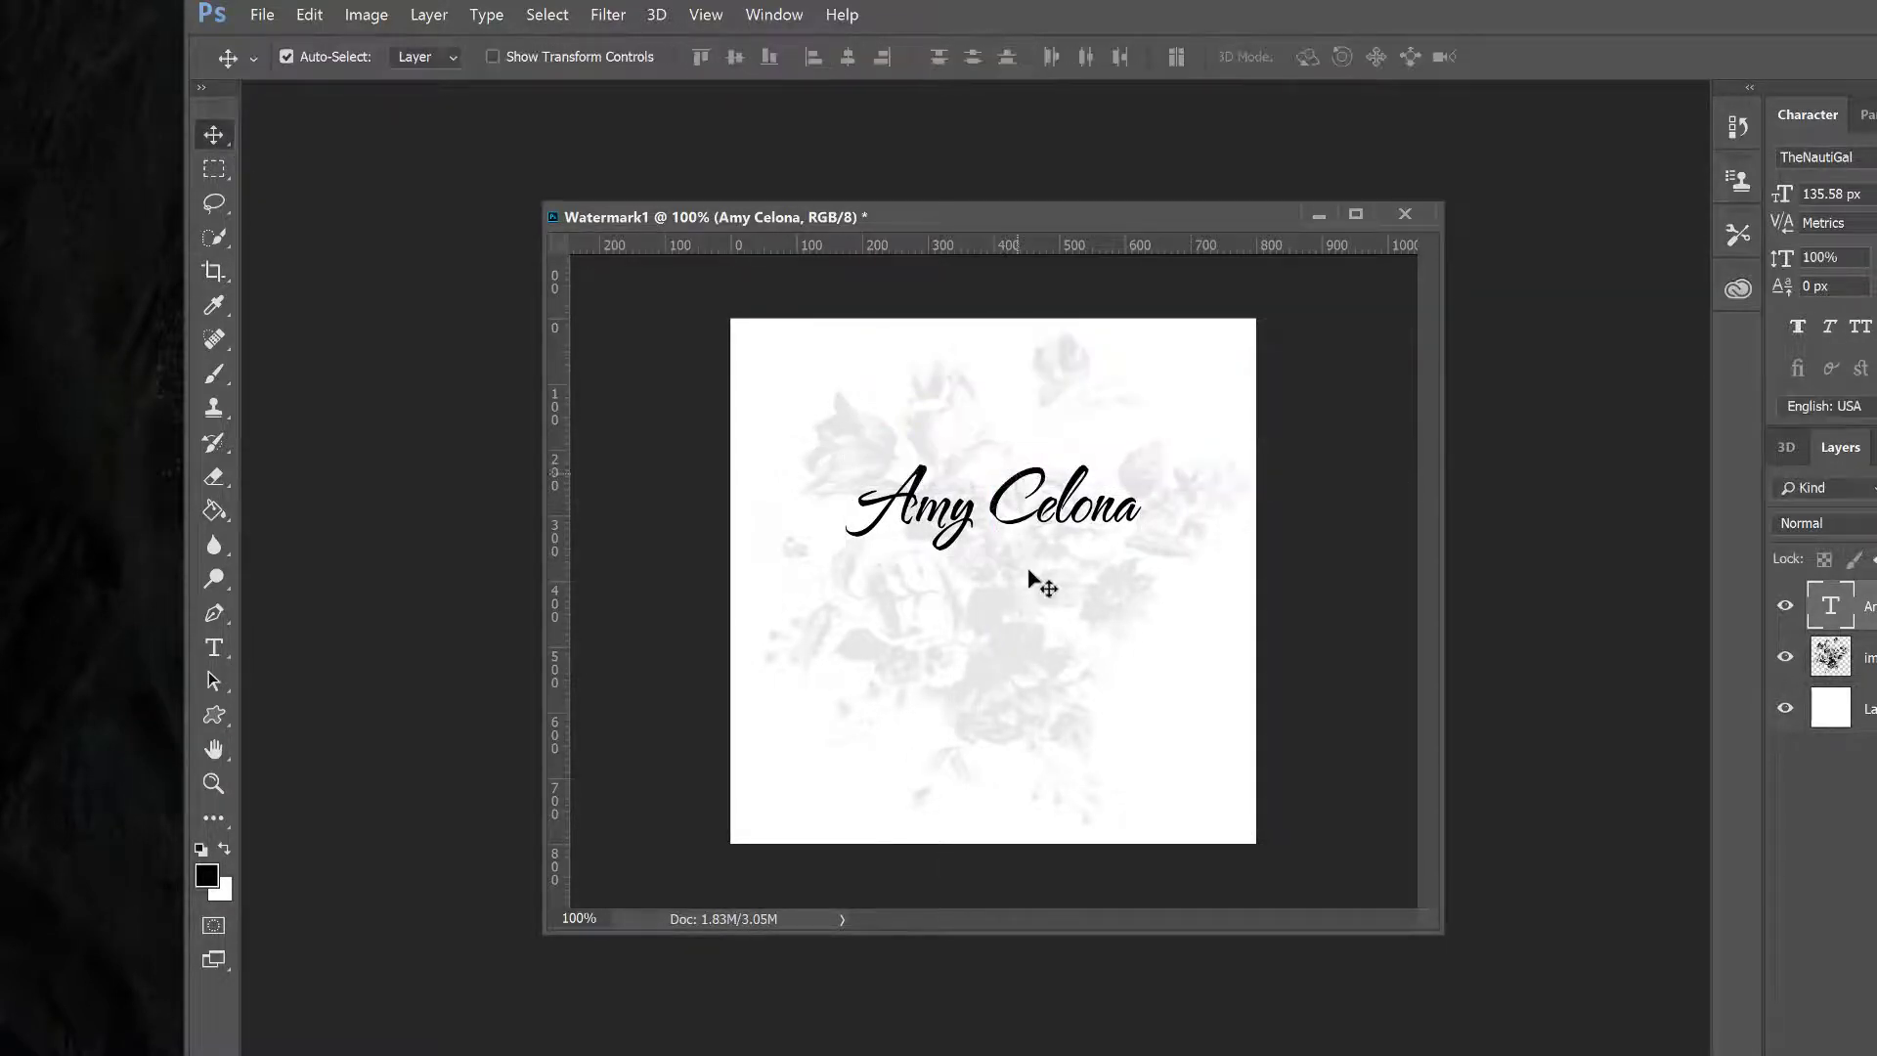
drag(1085, 507, 1079, 519)
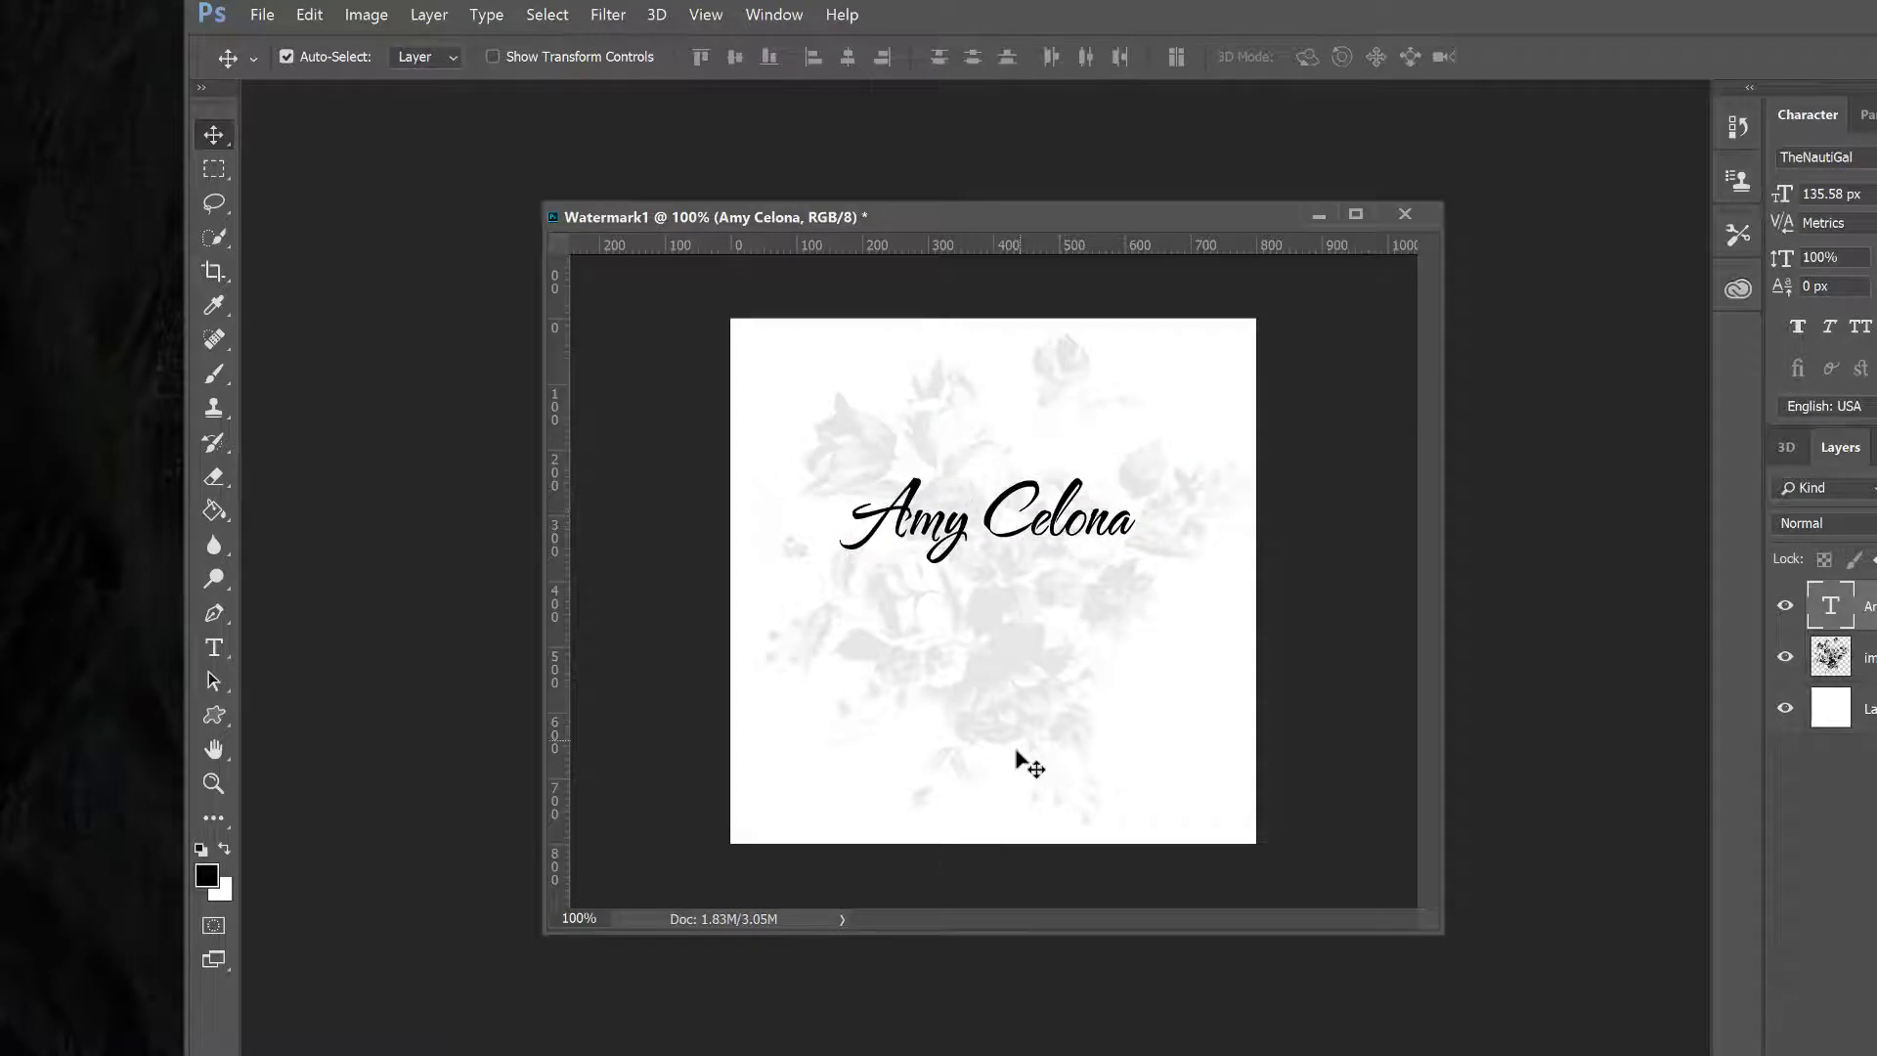
Add another new layer for the website line
click(430, 16)
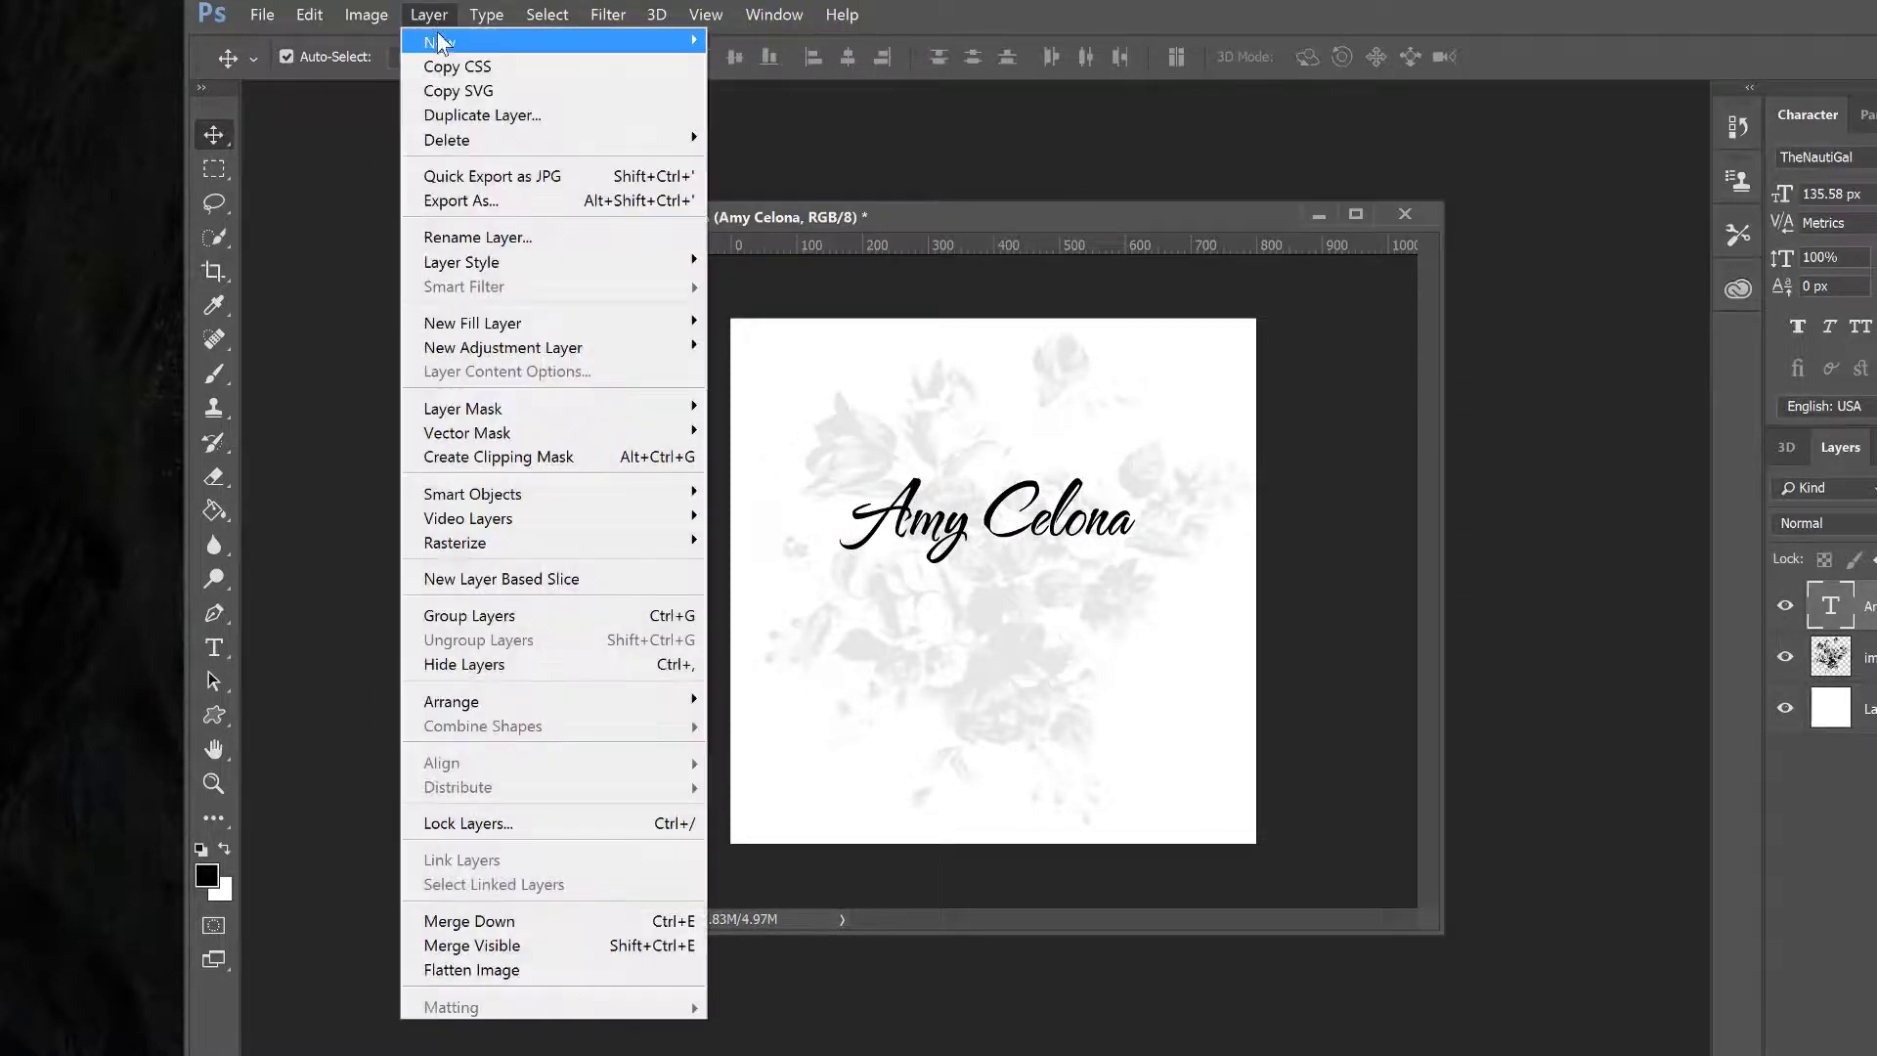
mouse_move(439, 42)
click(366, 42)
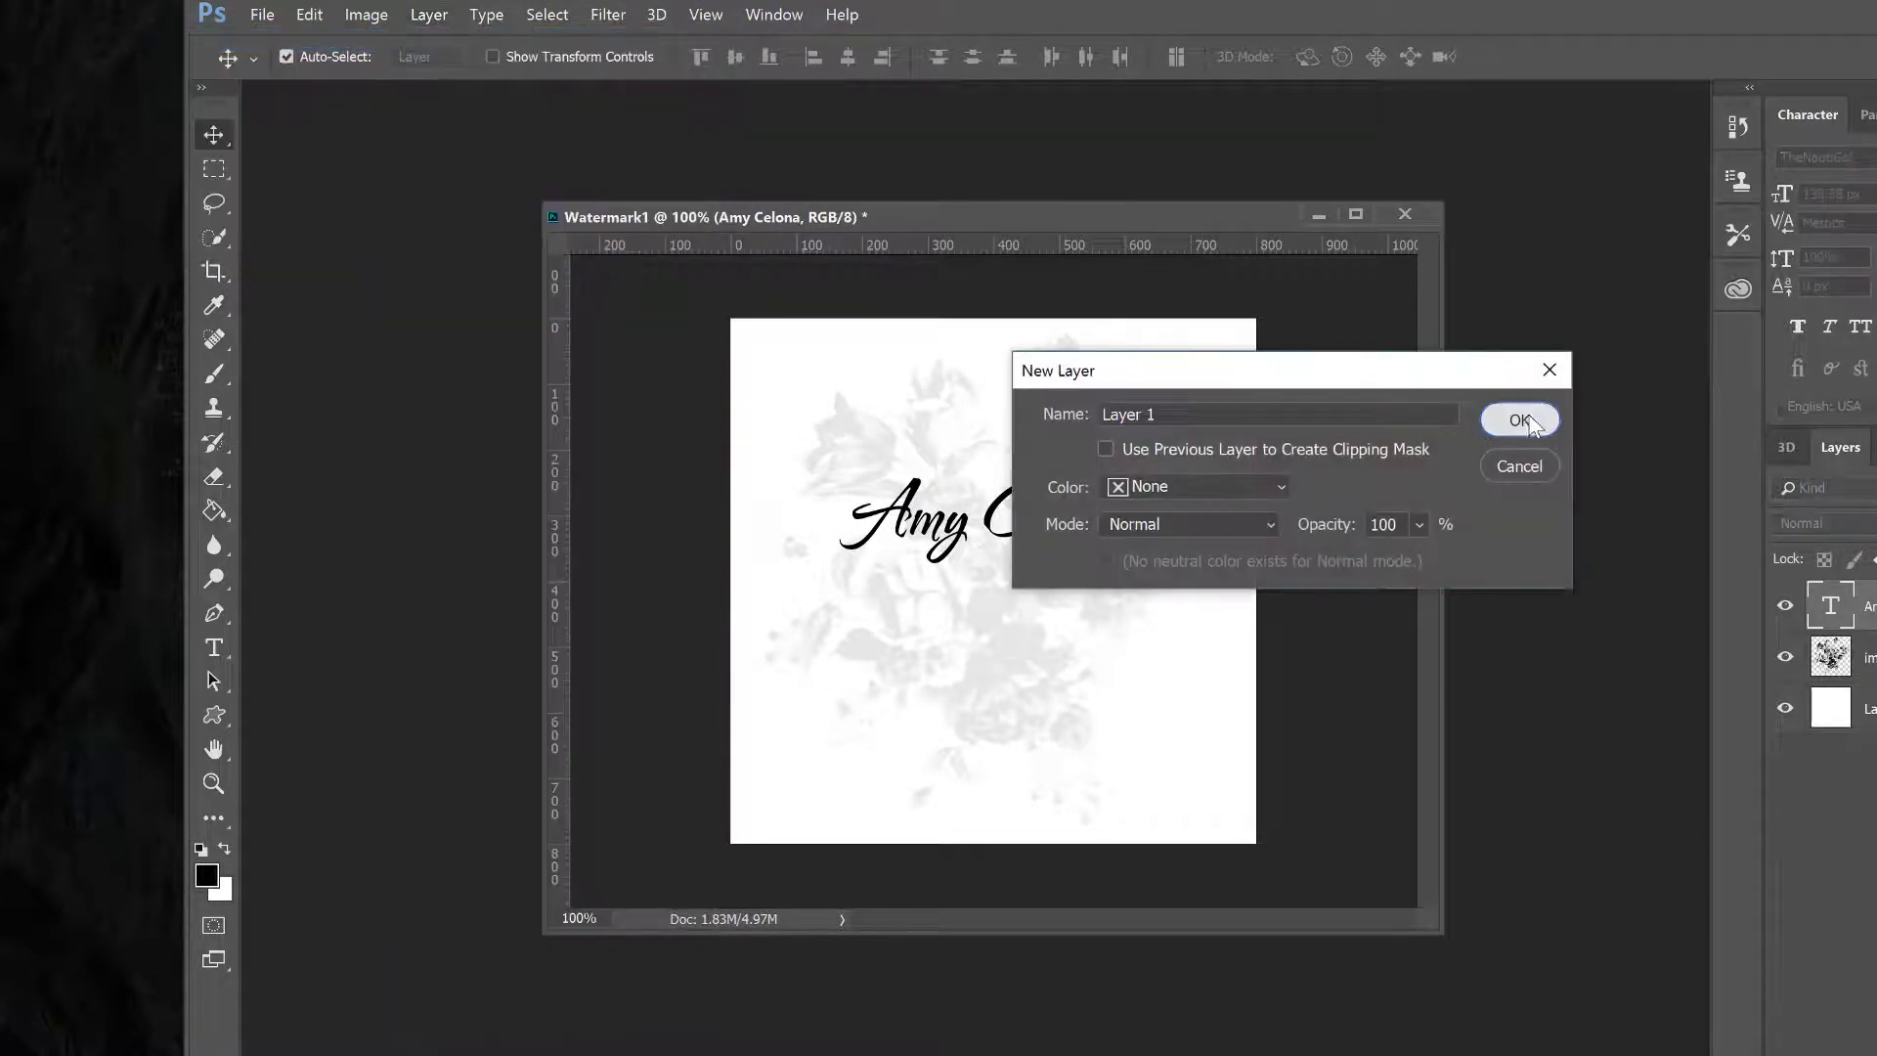
click(1527, 422)
Type the website address below the name in Futura Bk
click(214, 649)
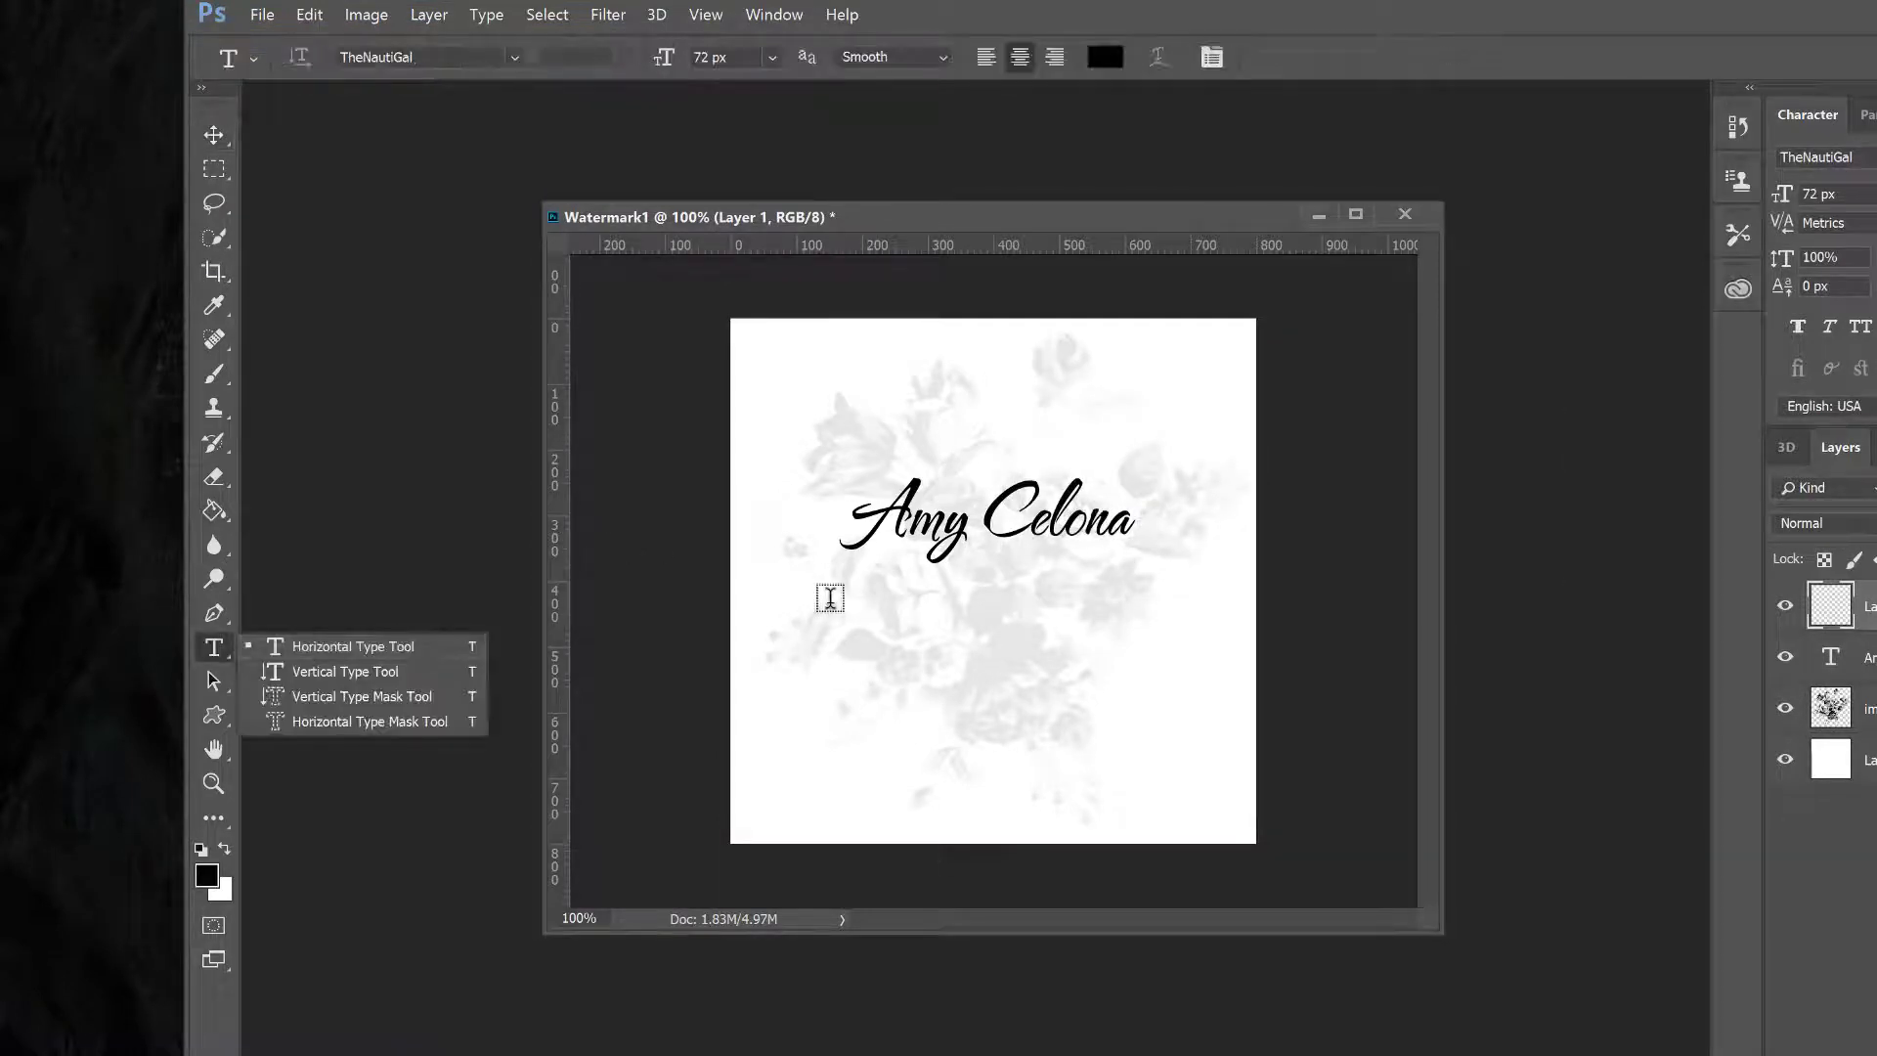
click(978, 606)
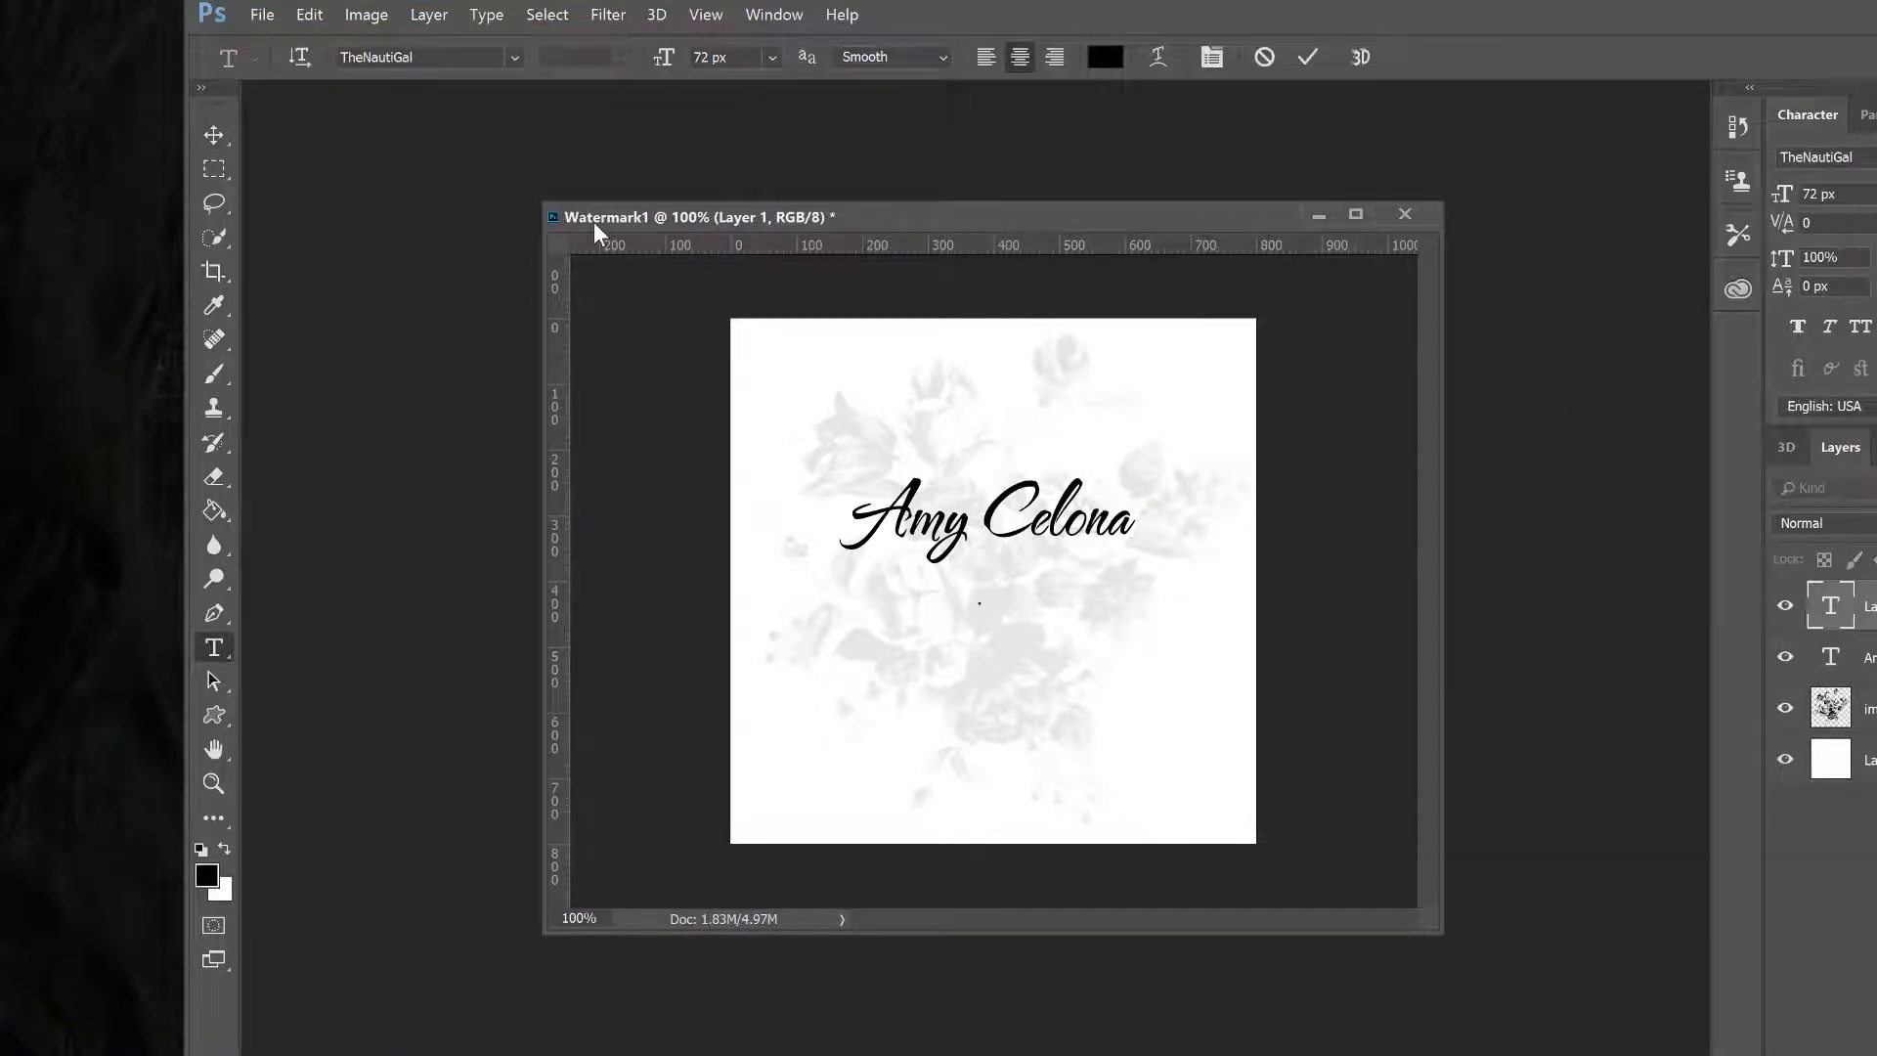
click(513, 57)
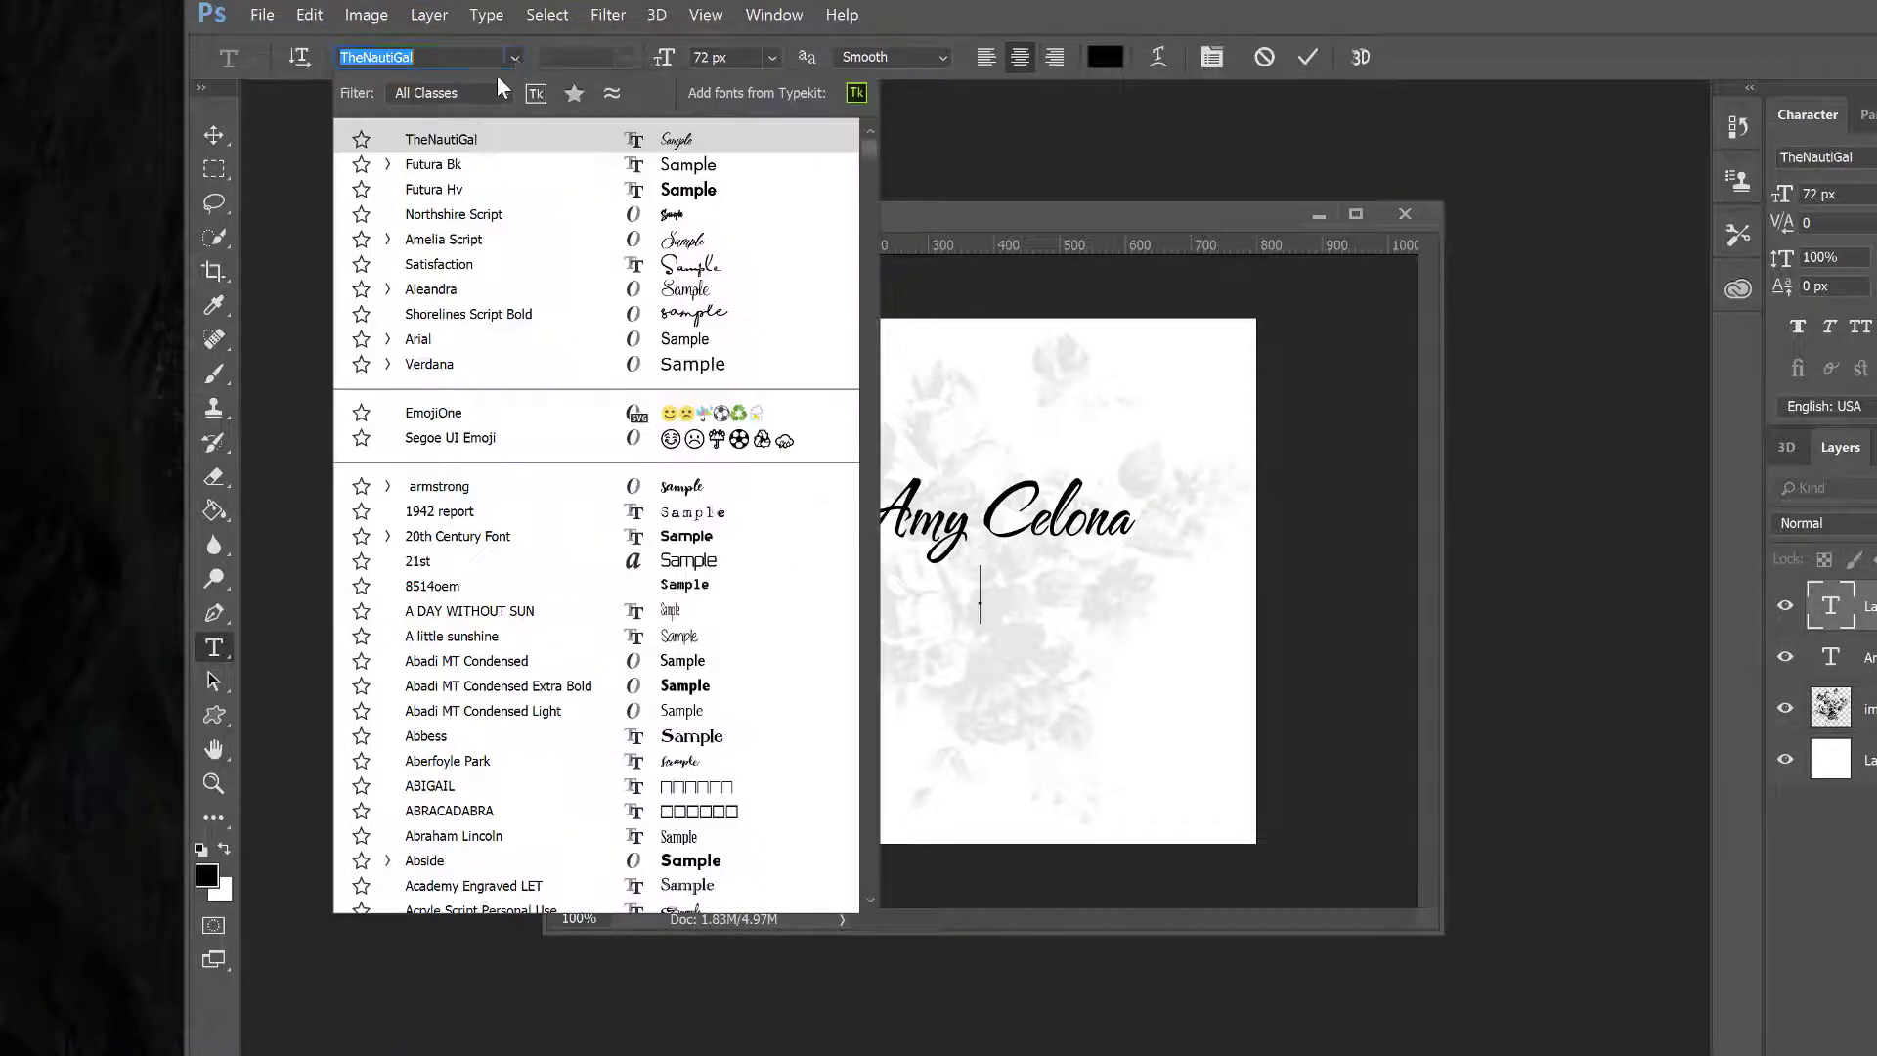
click(473, 164)
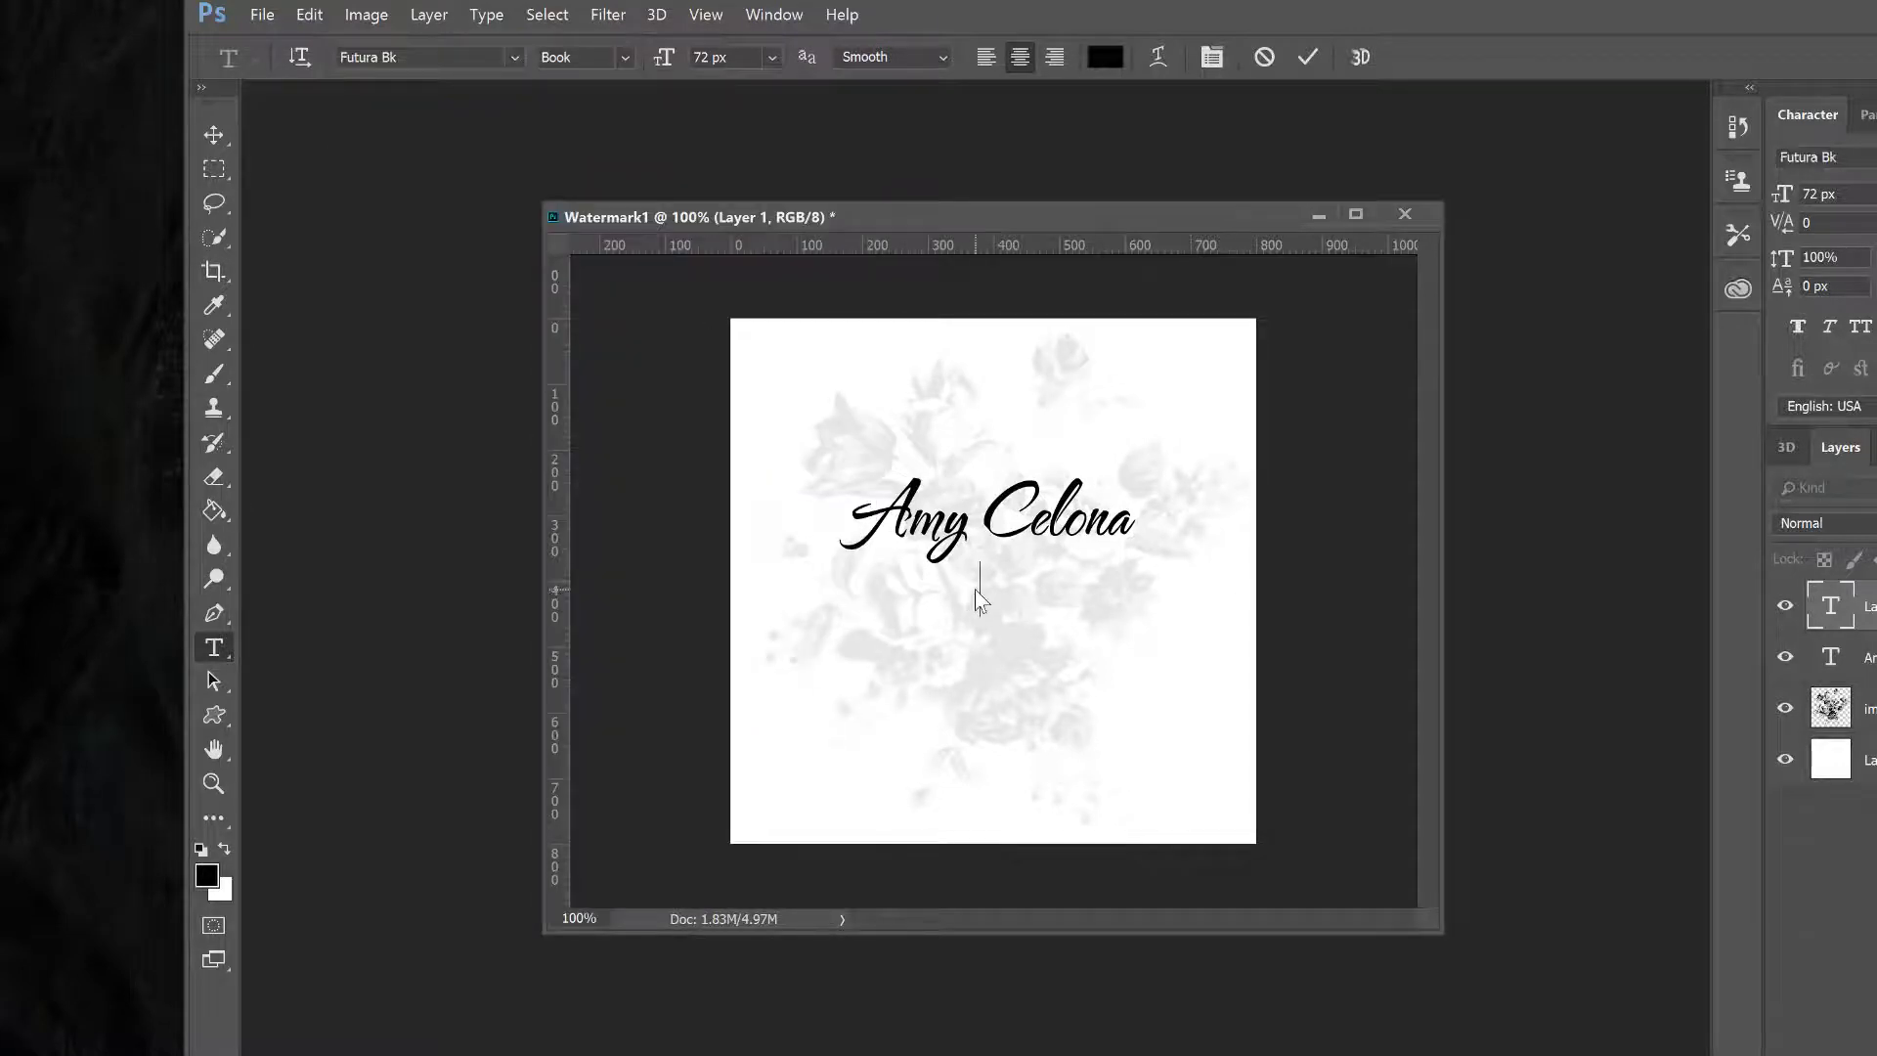
text(www.Amy)
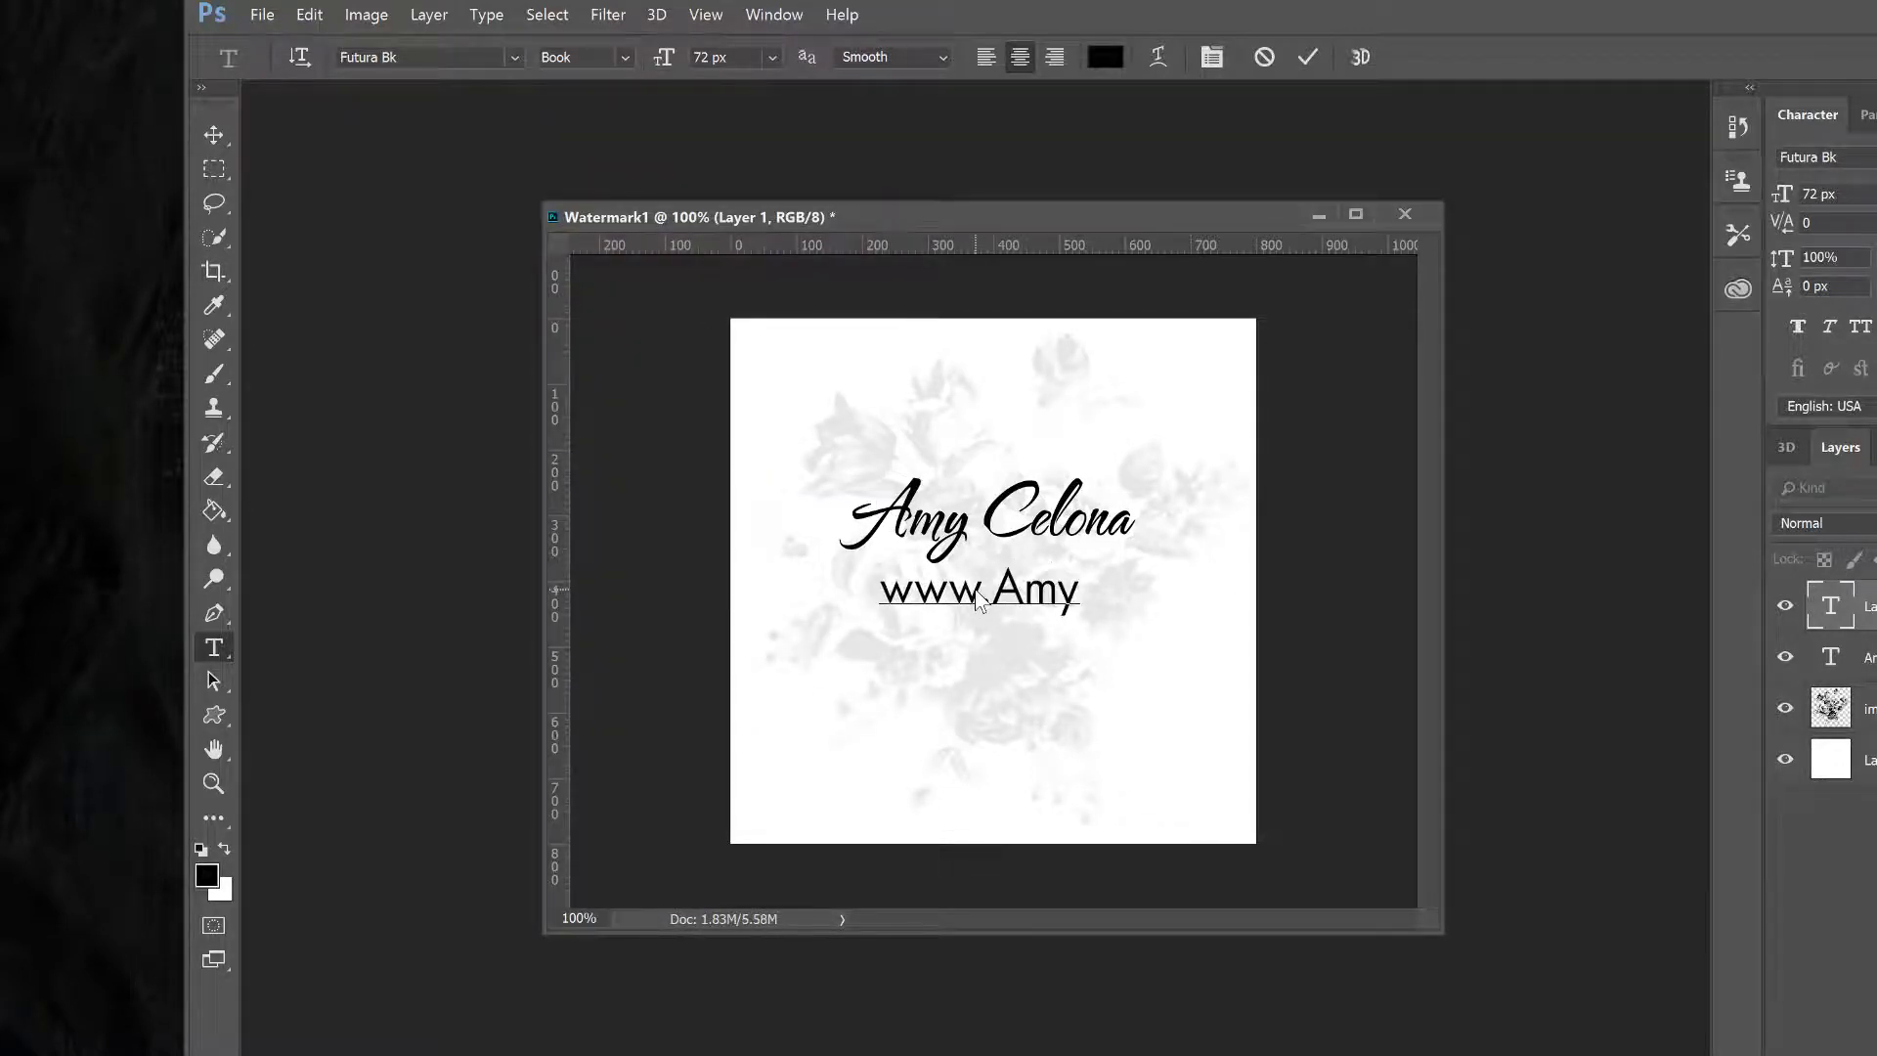
text(Celona.com)
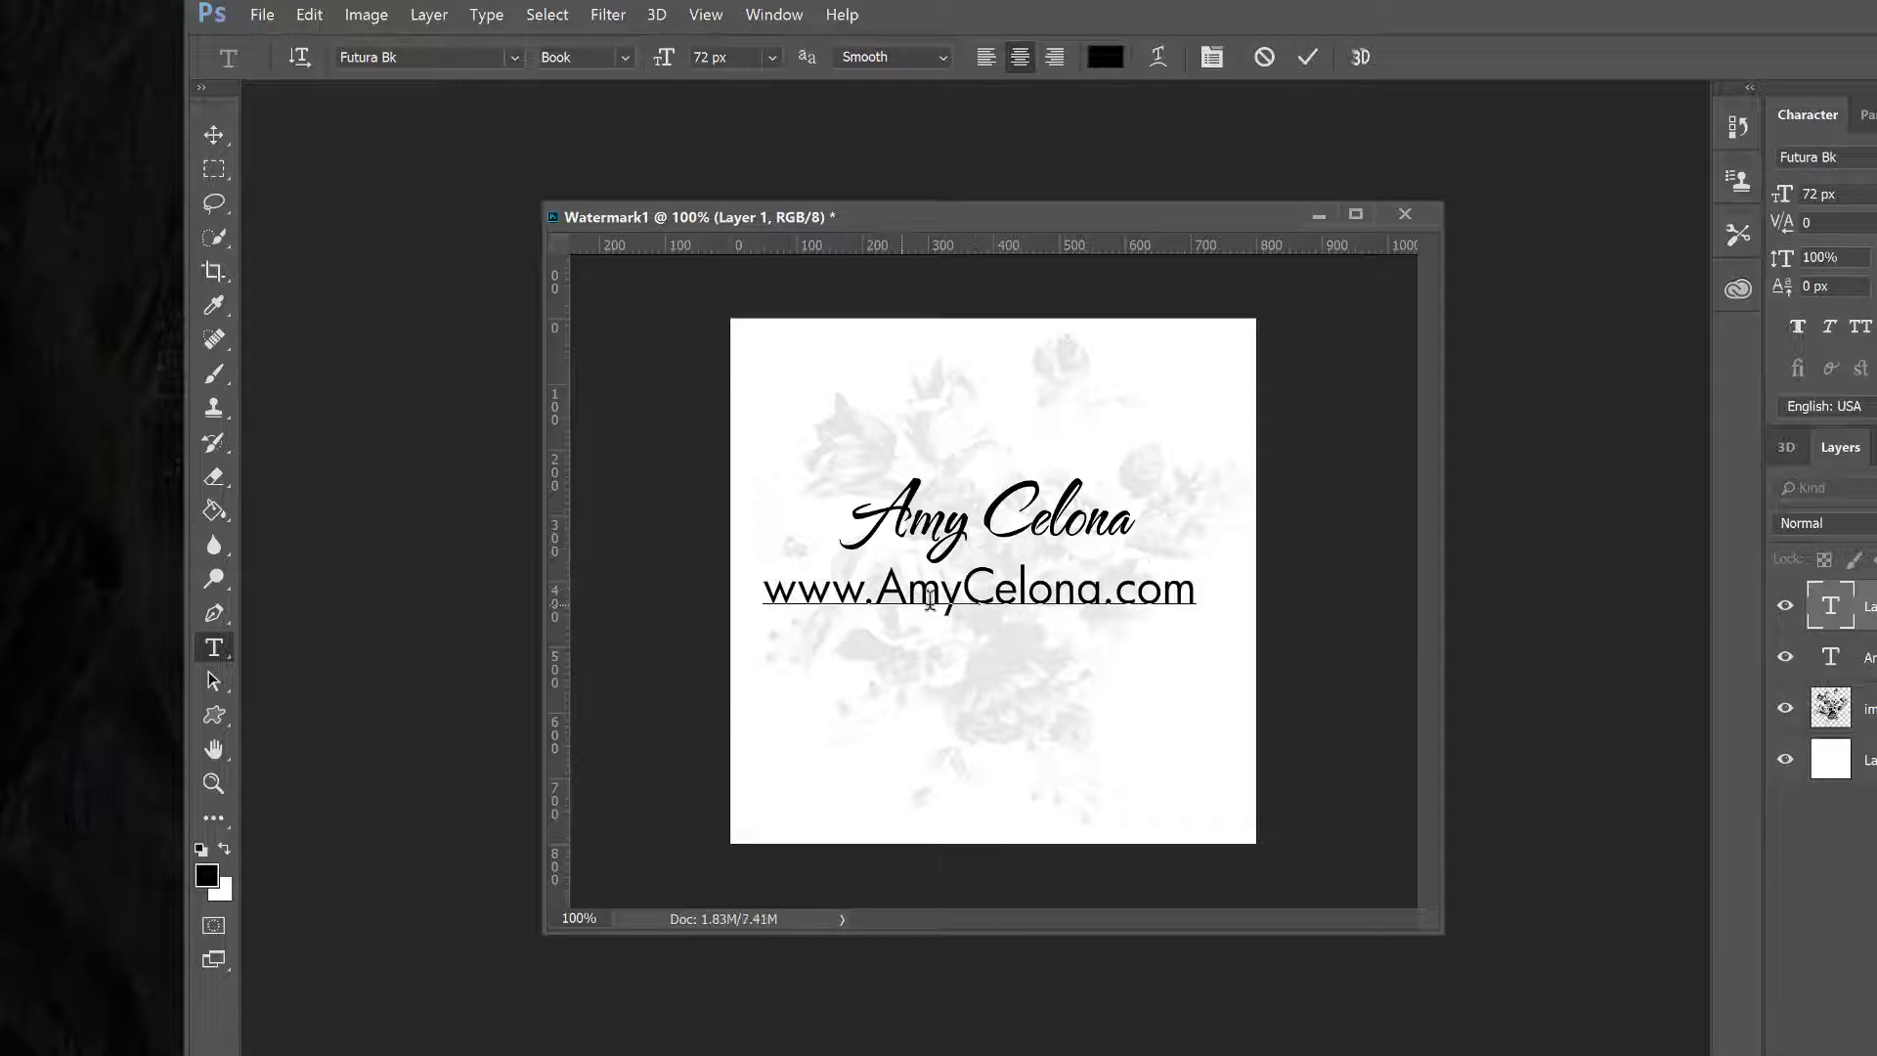
Set the website line to 48 px and move it up just beneath the name
drag(1039, 613, 1050, 620)
key(ctrl+a)
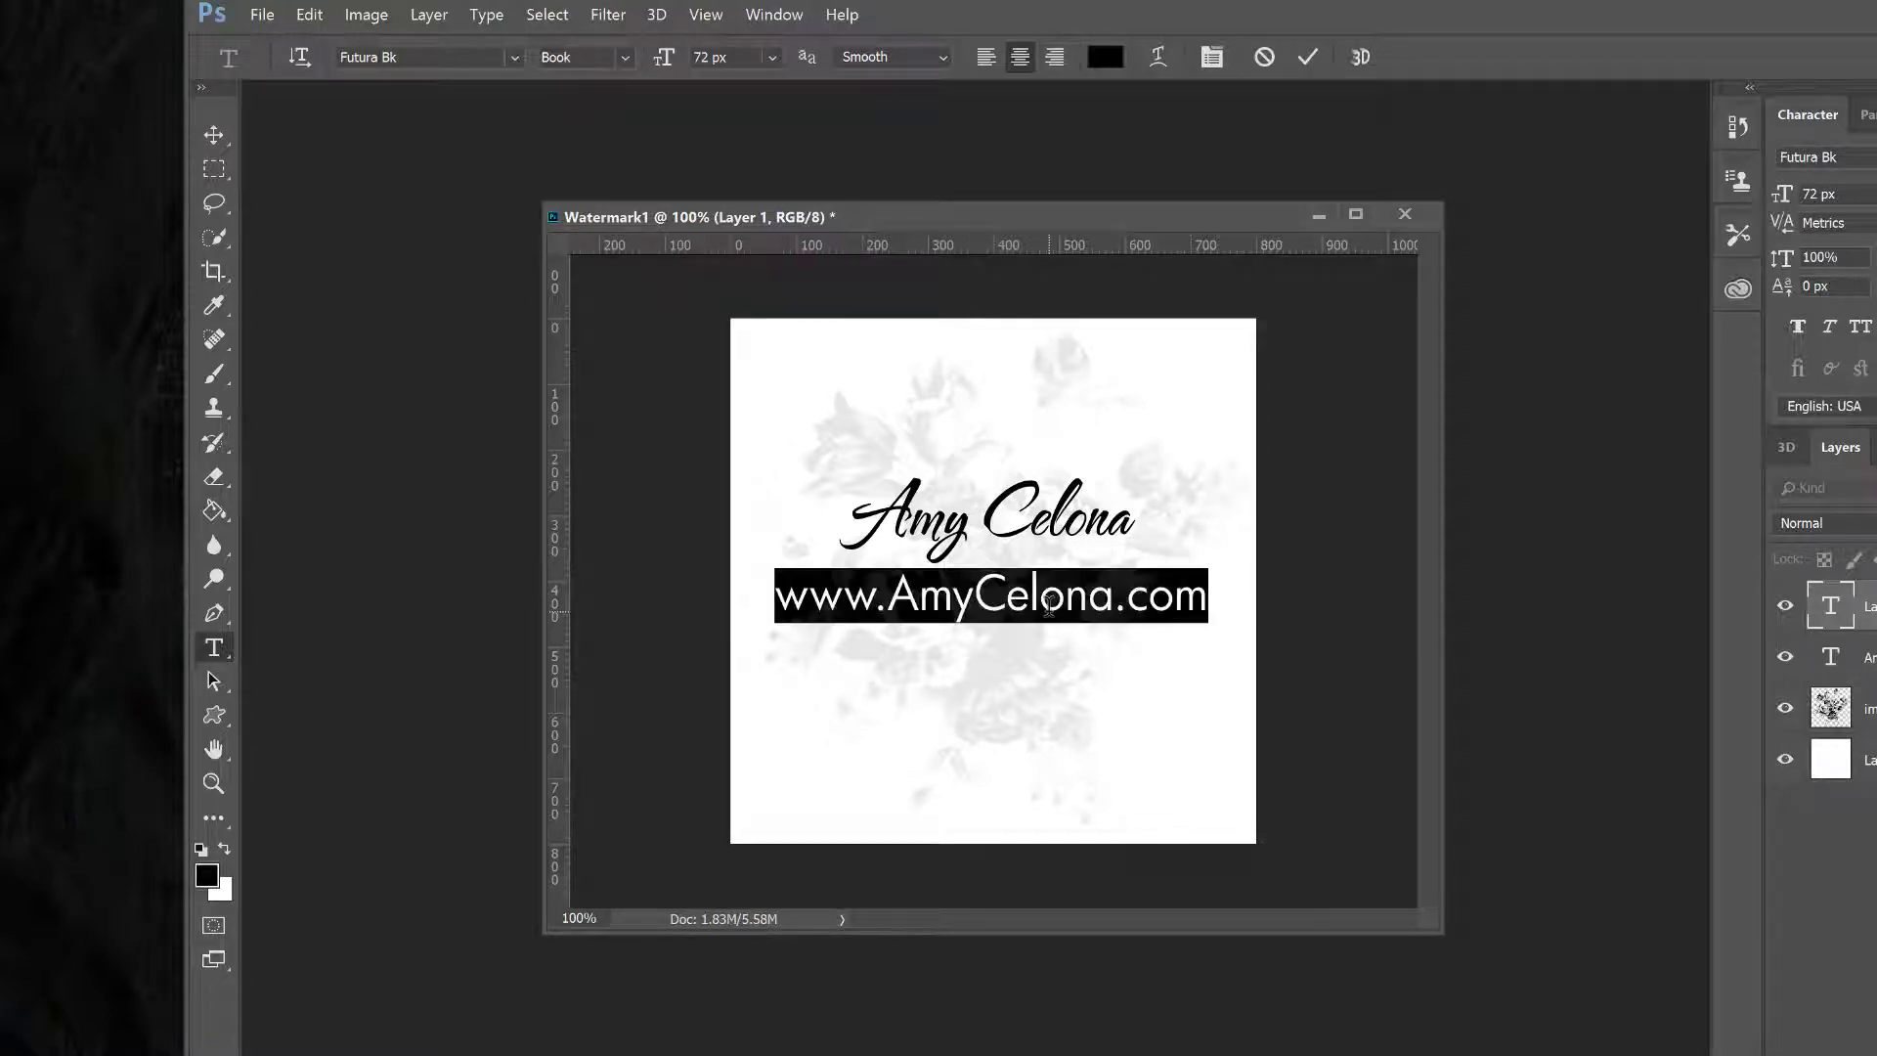
click(775, 58)
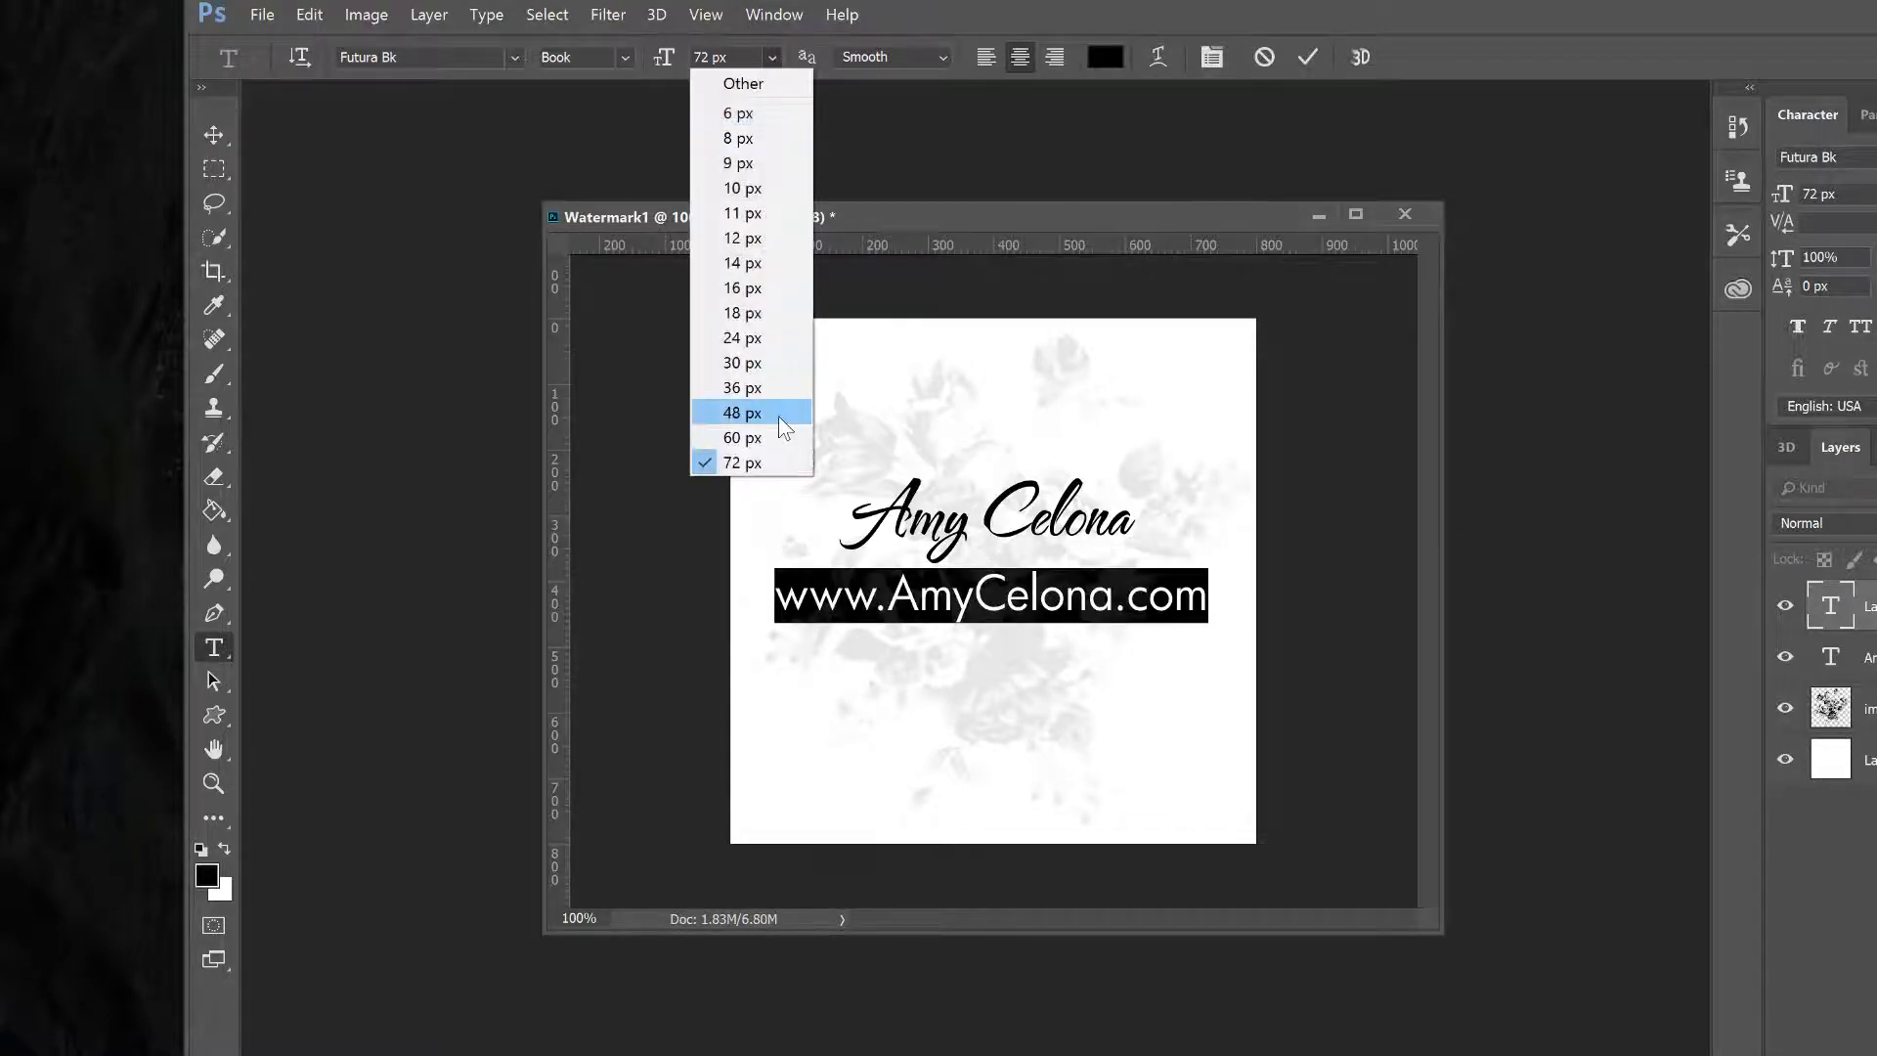
click(781, 421)
click(1057, 599)
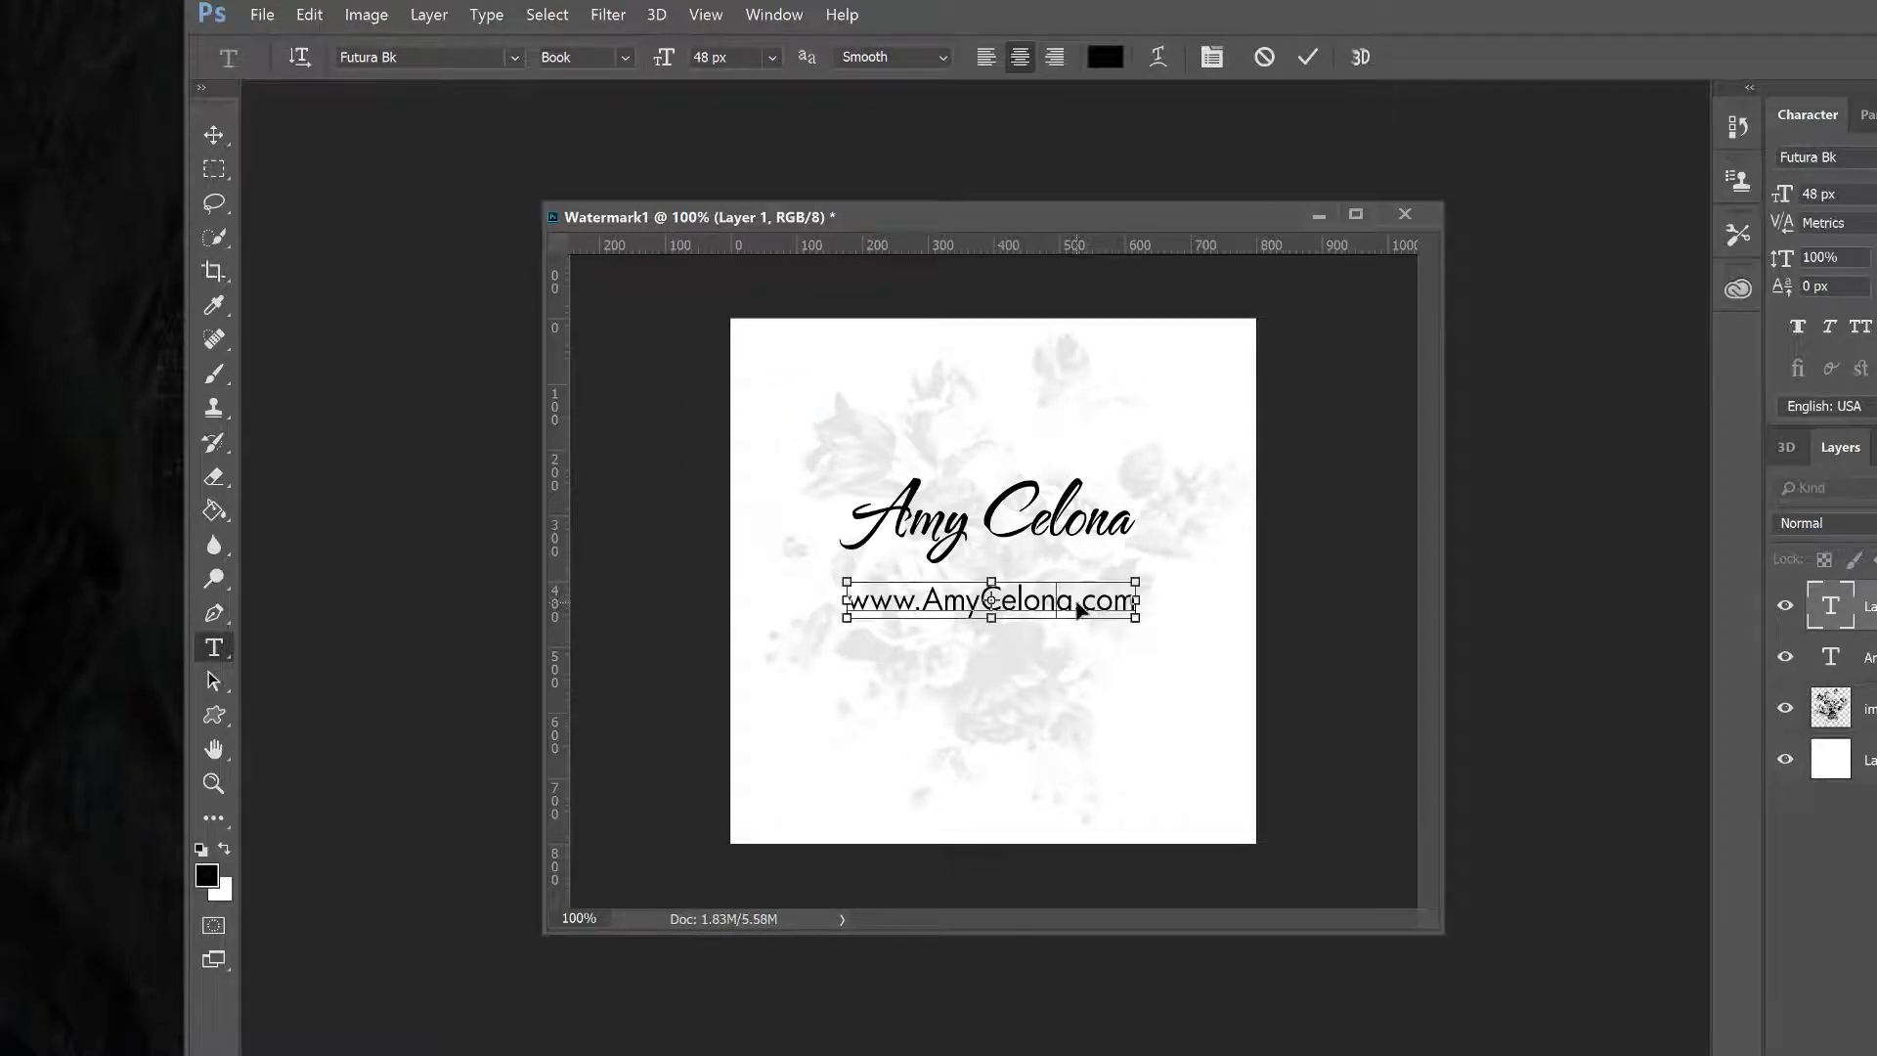
drag(1080, 608, 1083, 593)
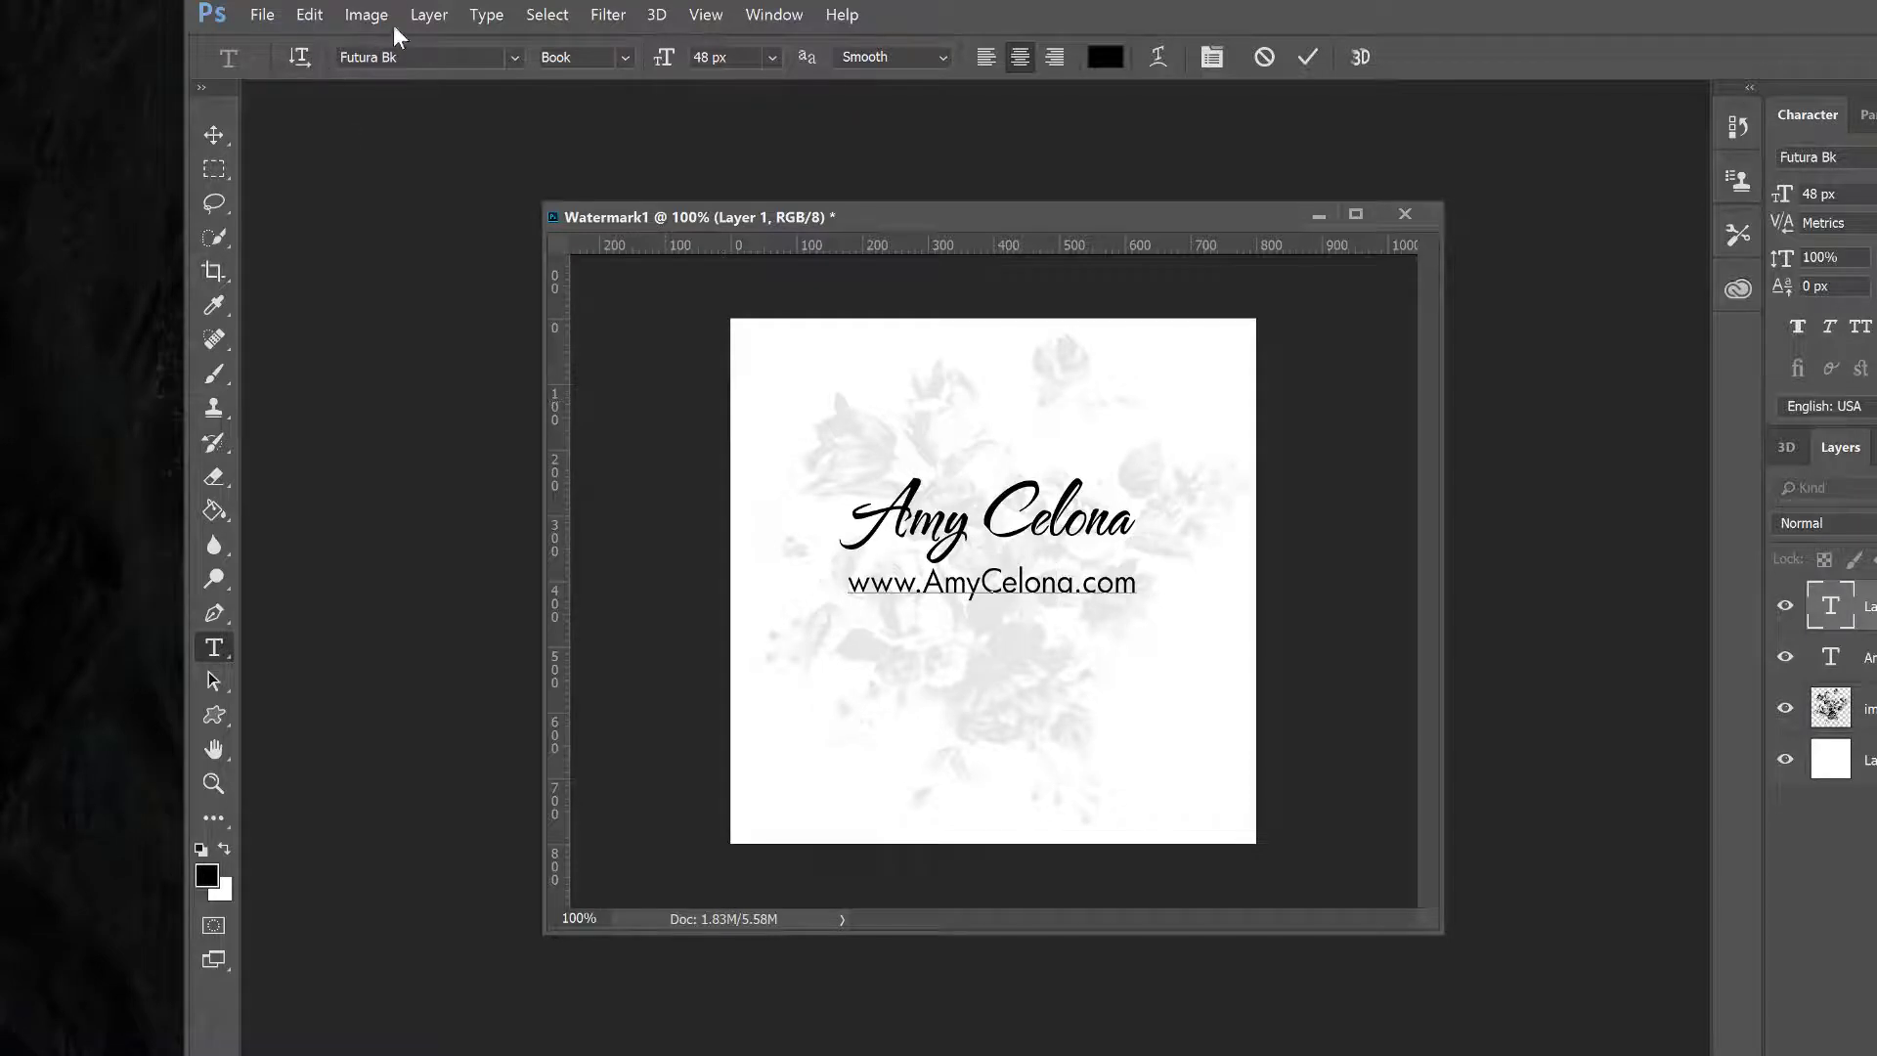
click(428, 15)
Create an empty top layer above the website text and start a type entry beneath the URL
mouse_move(421, 37)
click(195, 38)
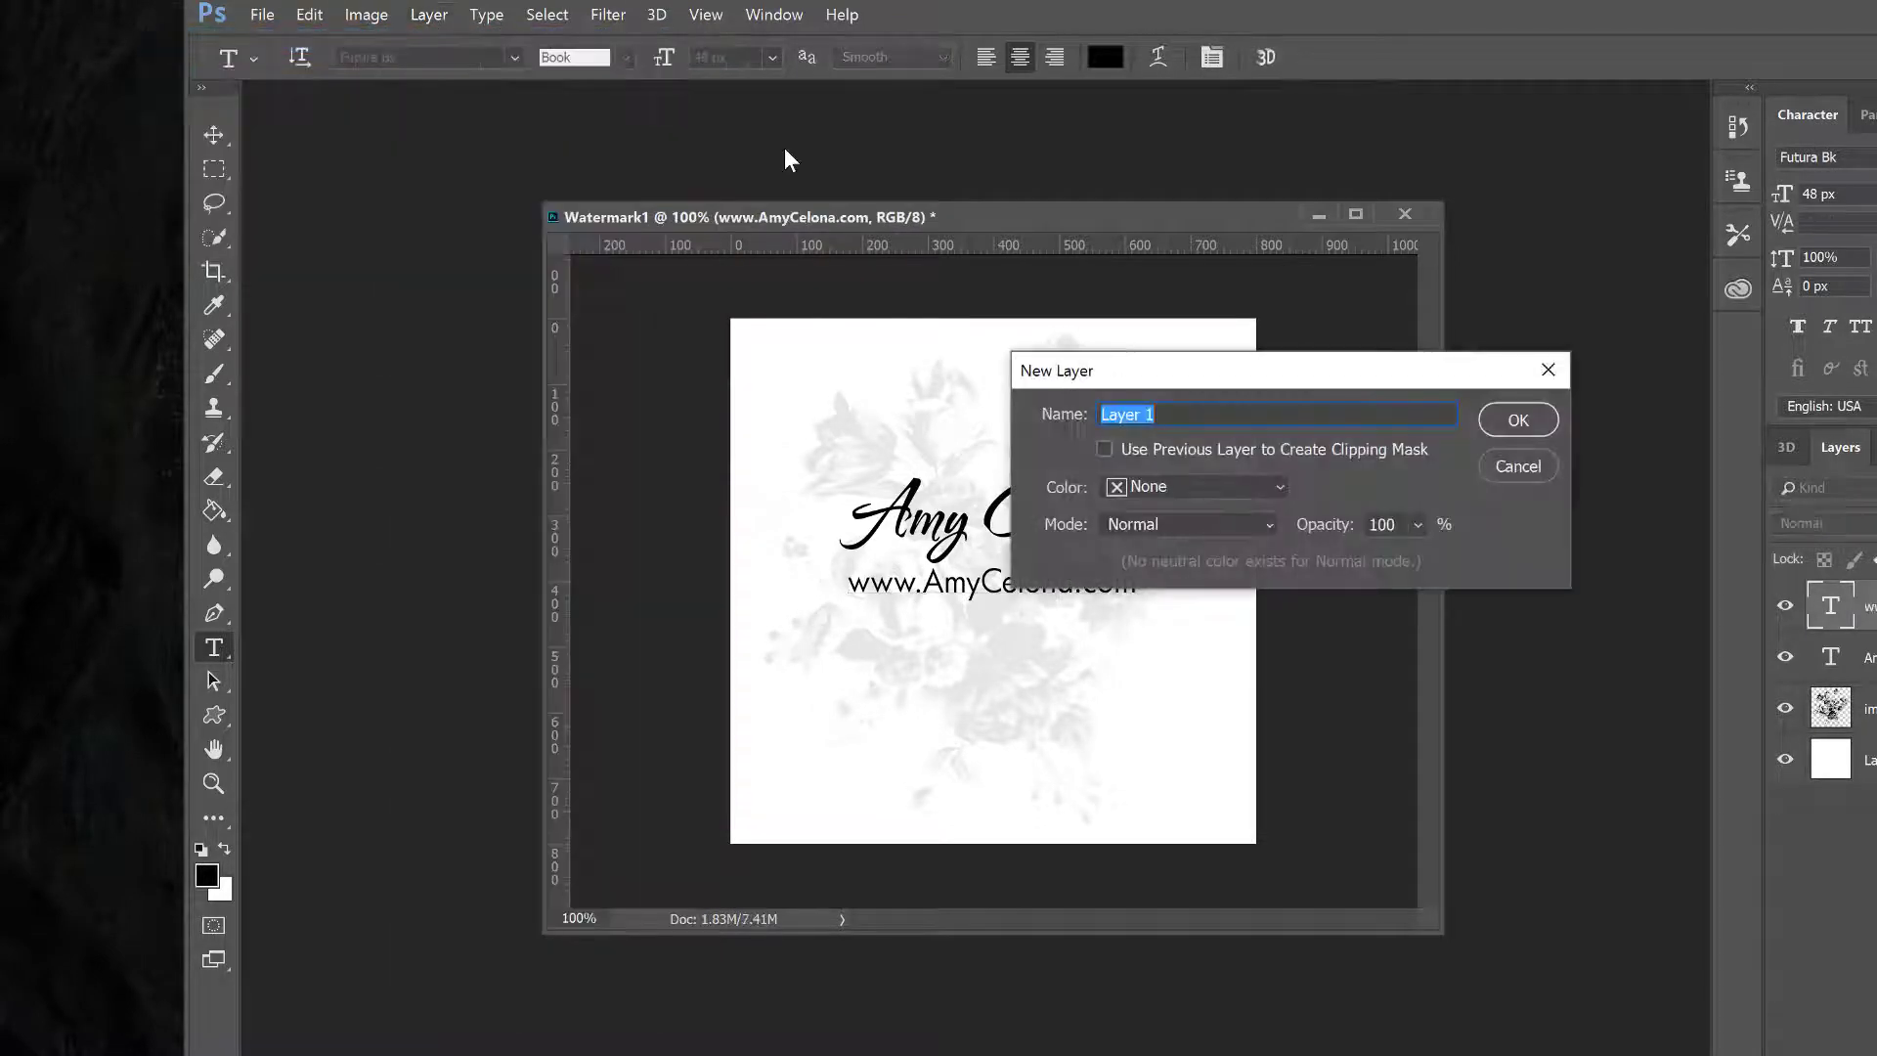
click(1518, 420)
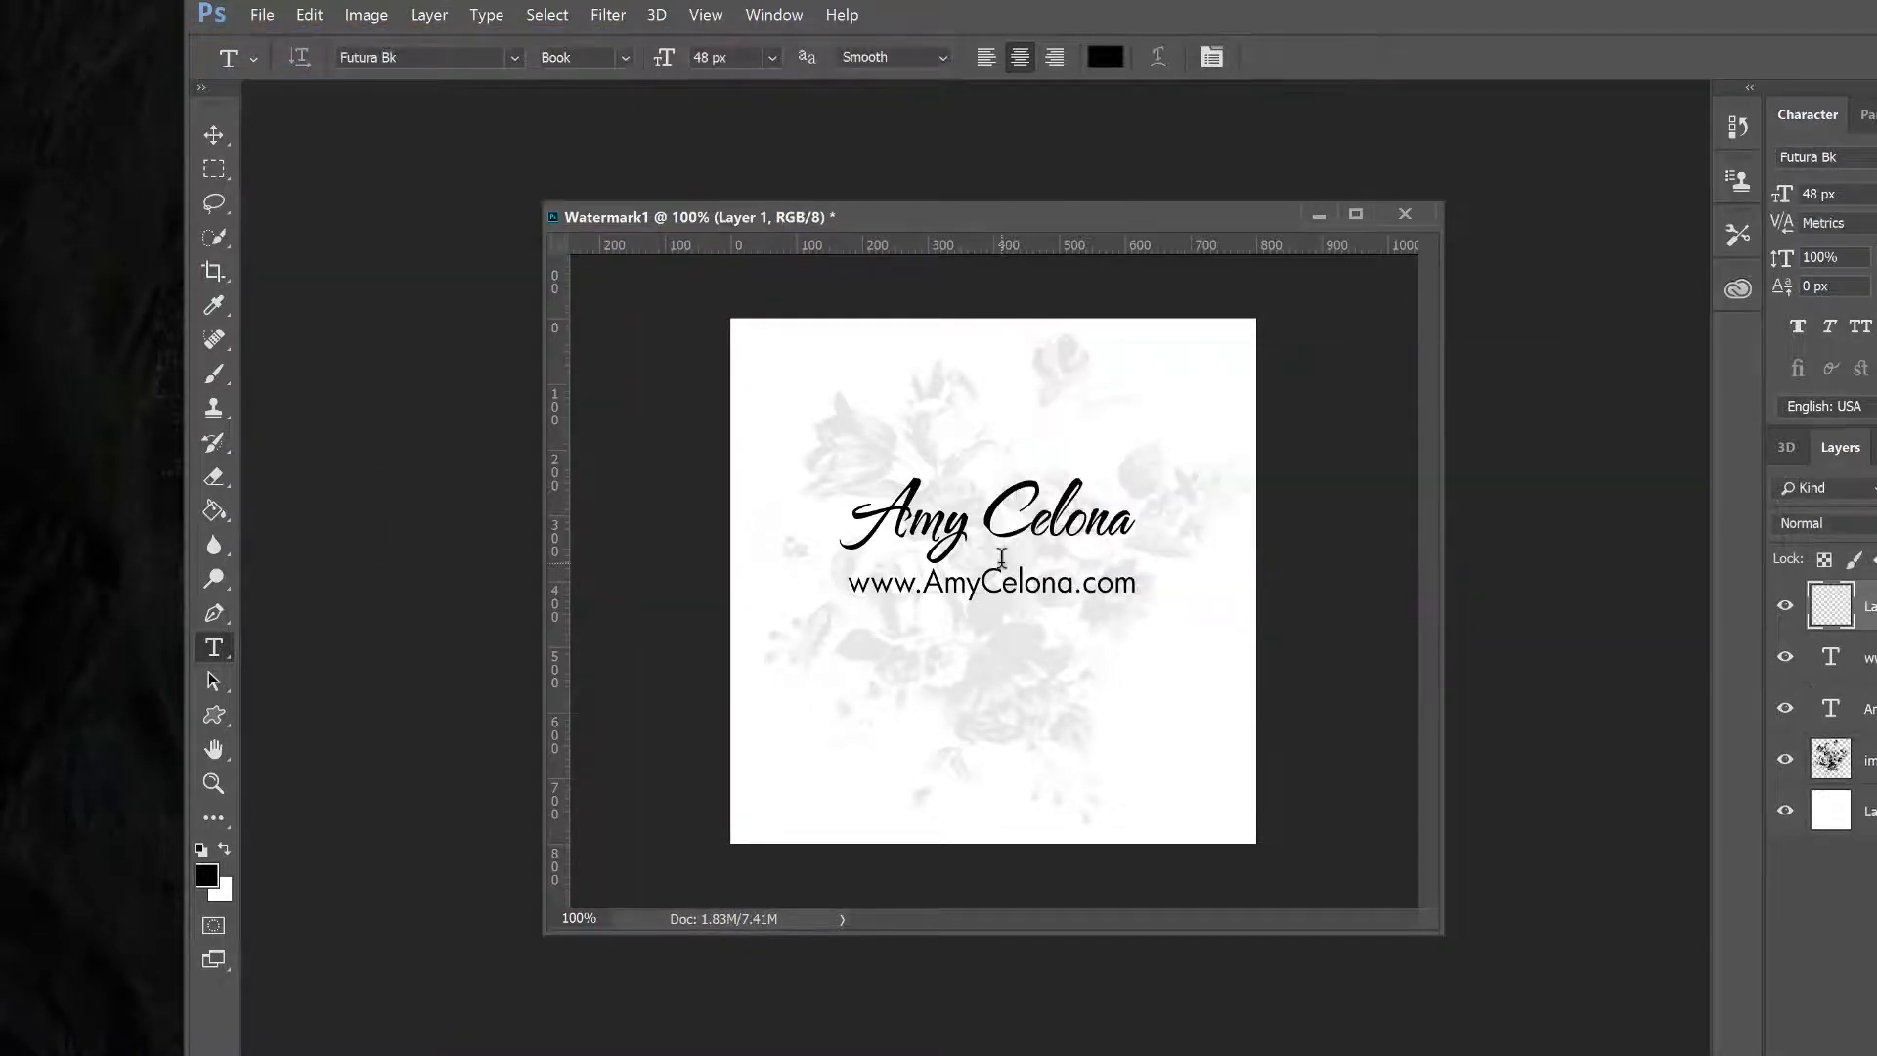
click(994, 633)
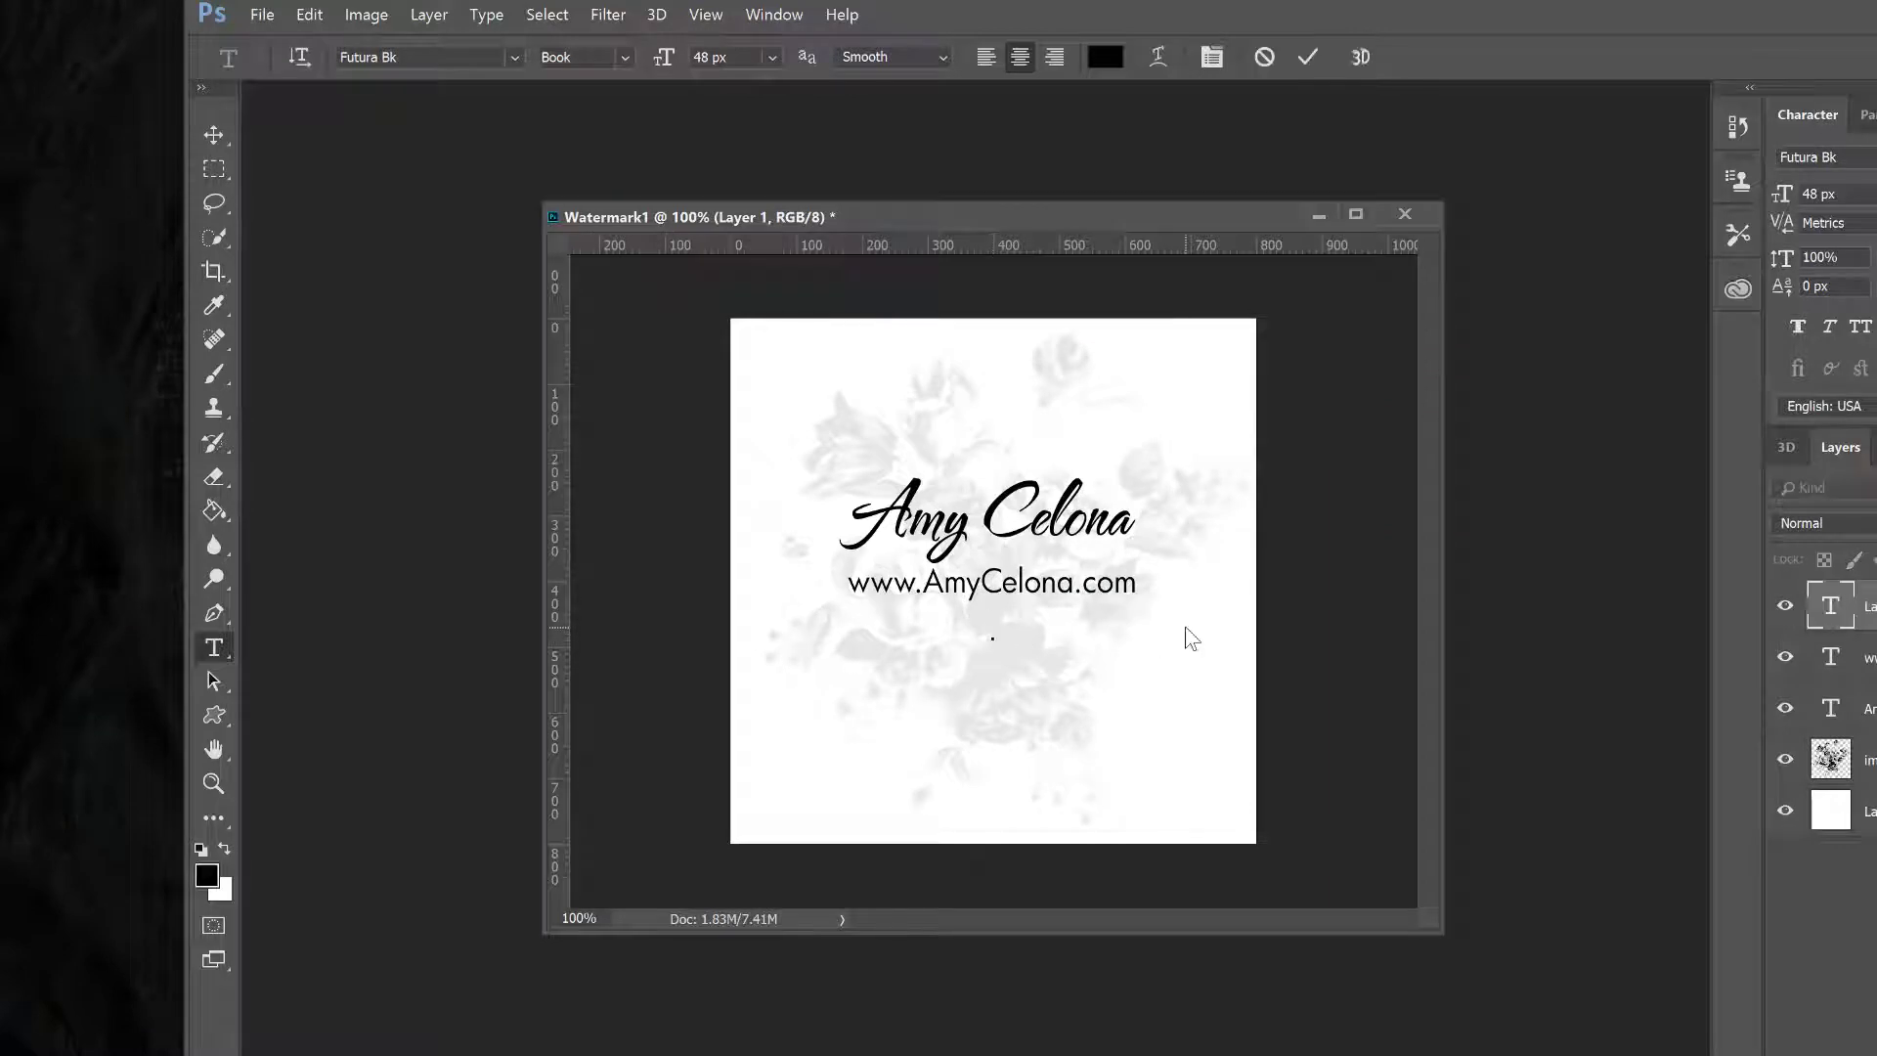
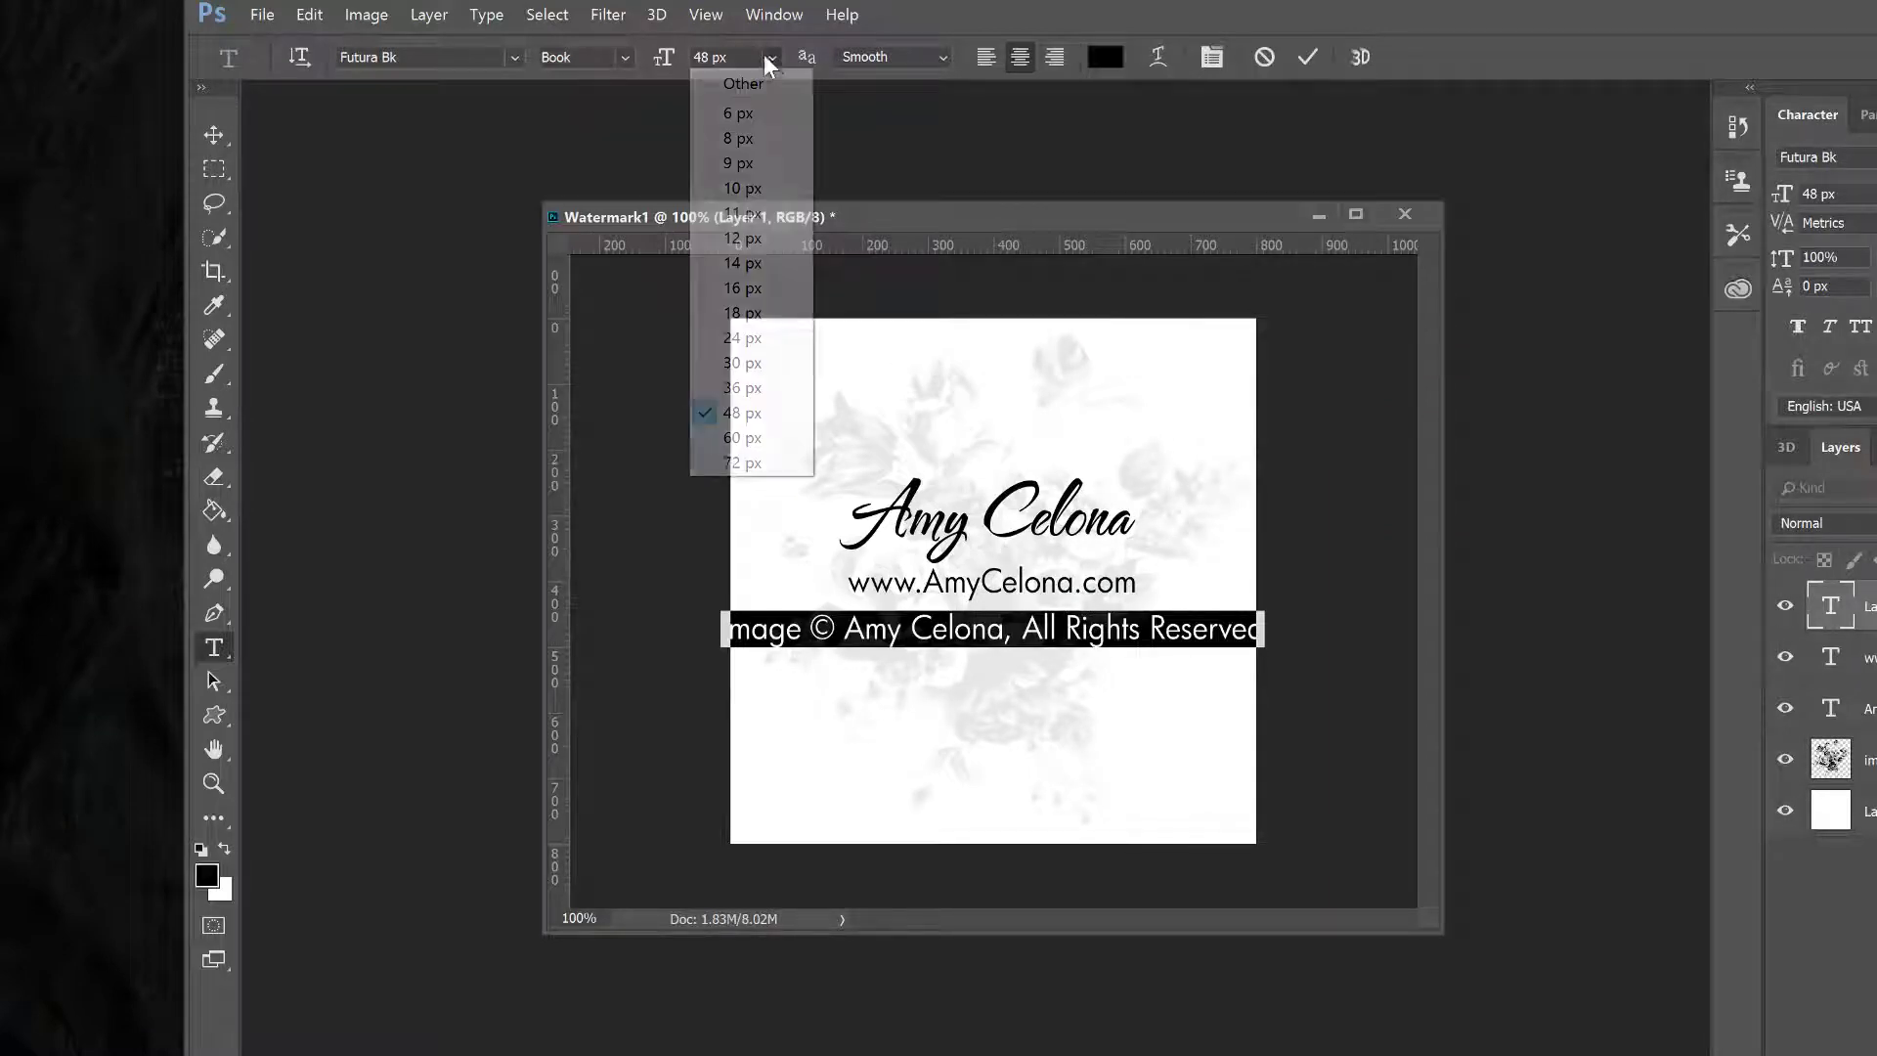
Set the copyright line to 30 px and move it just beneath the website line
click(744, 363)
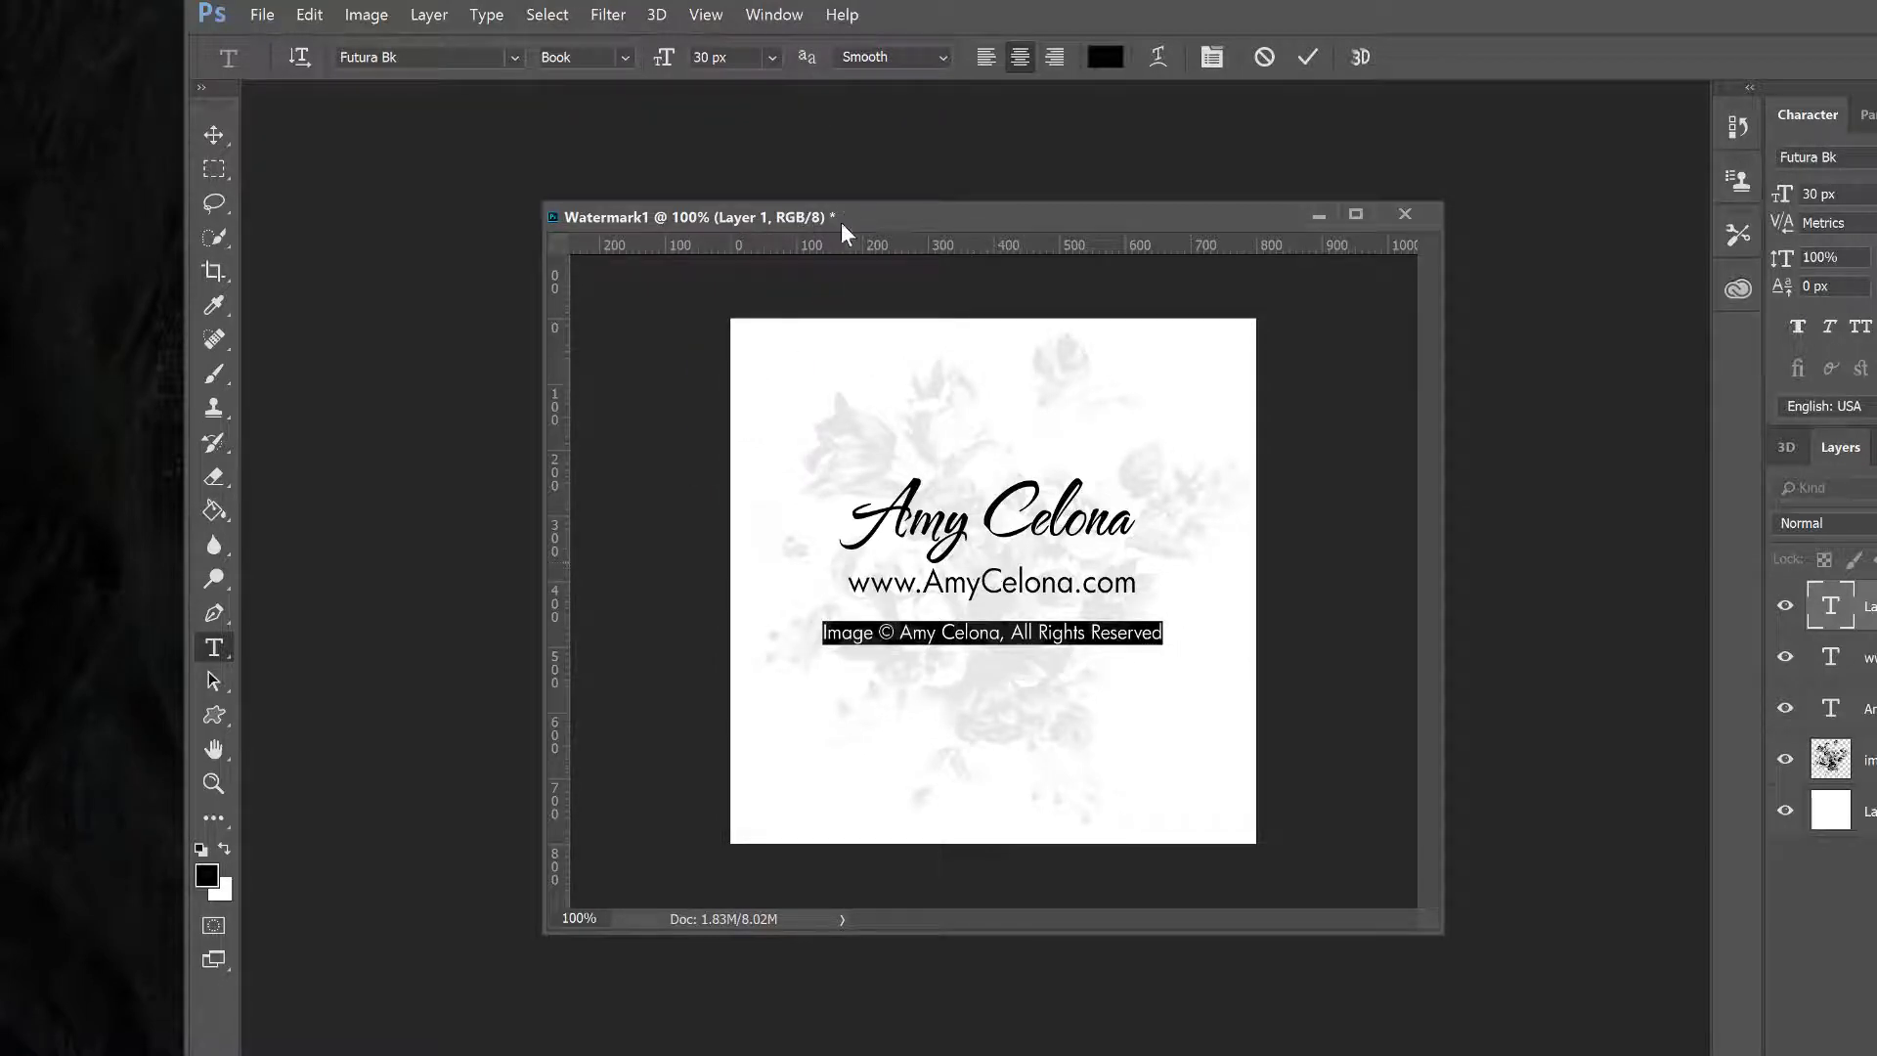
click(1024, 628)
drag(1063, 631, 1062, 623)
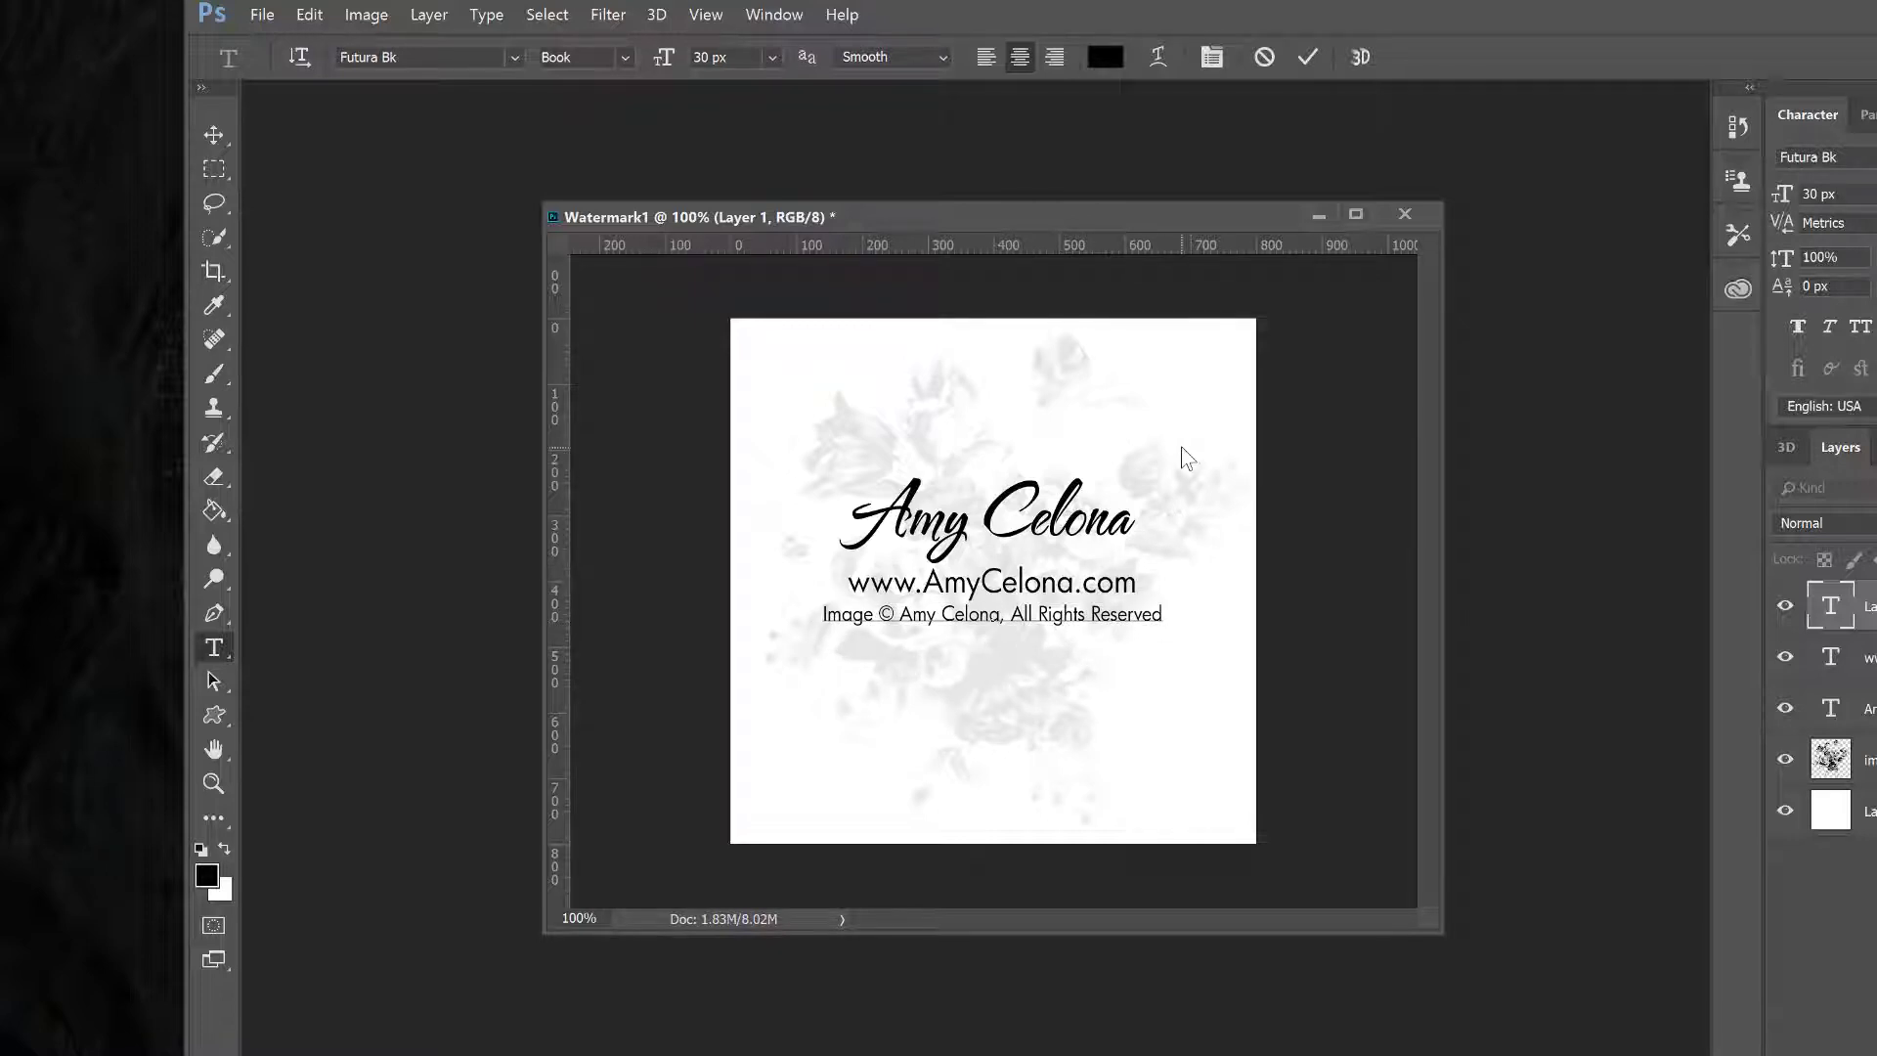
key(ctrl)
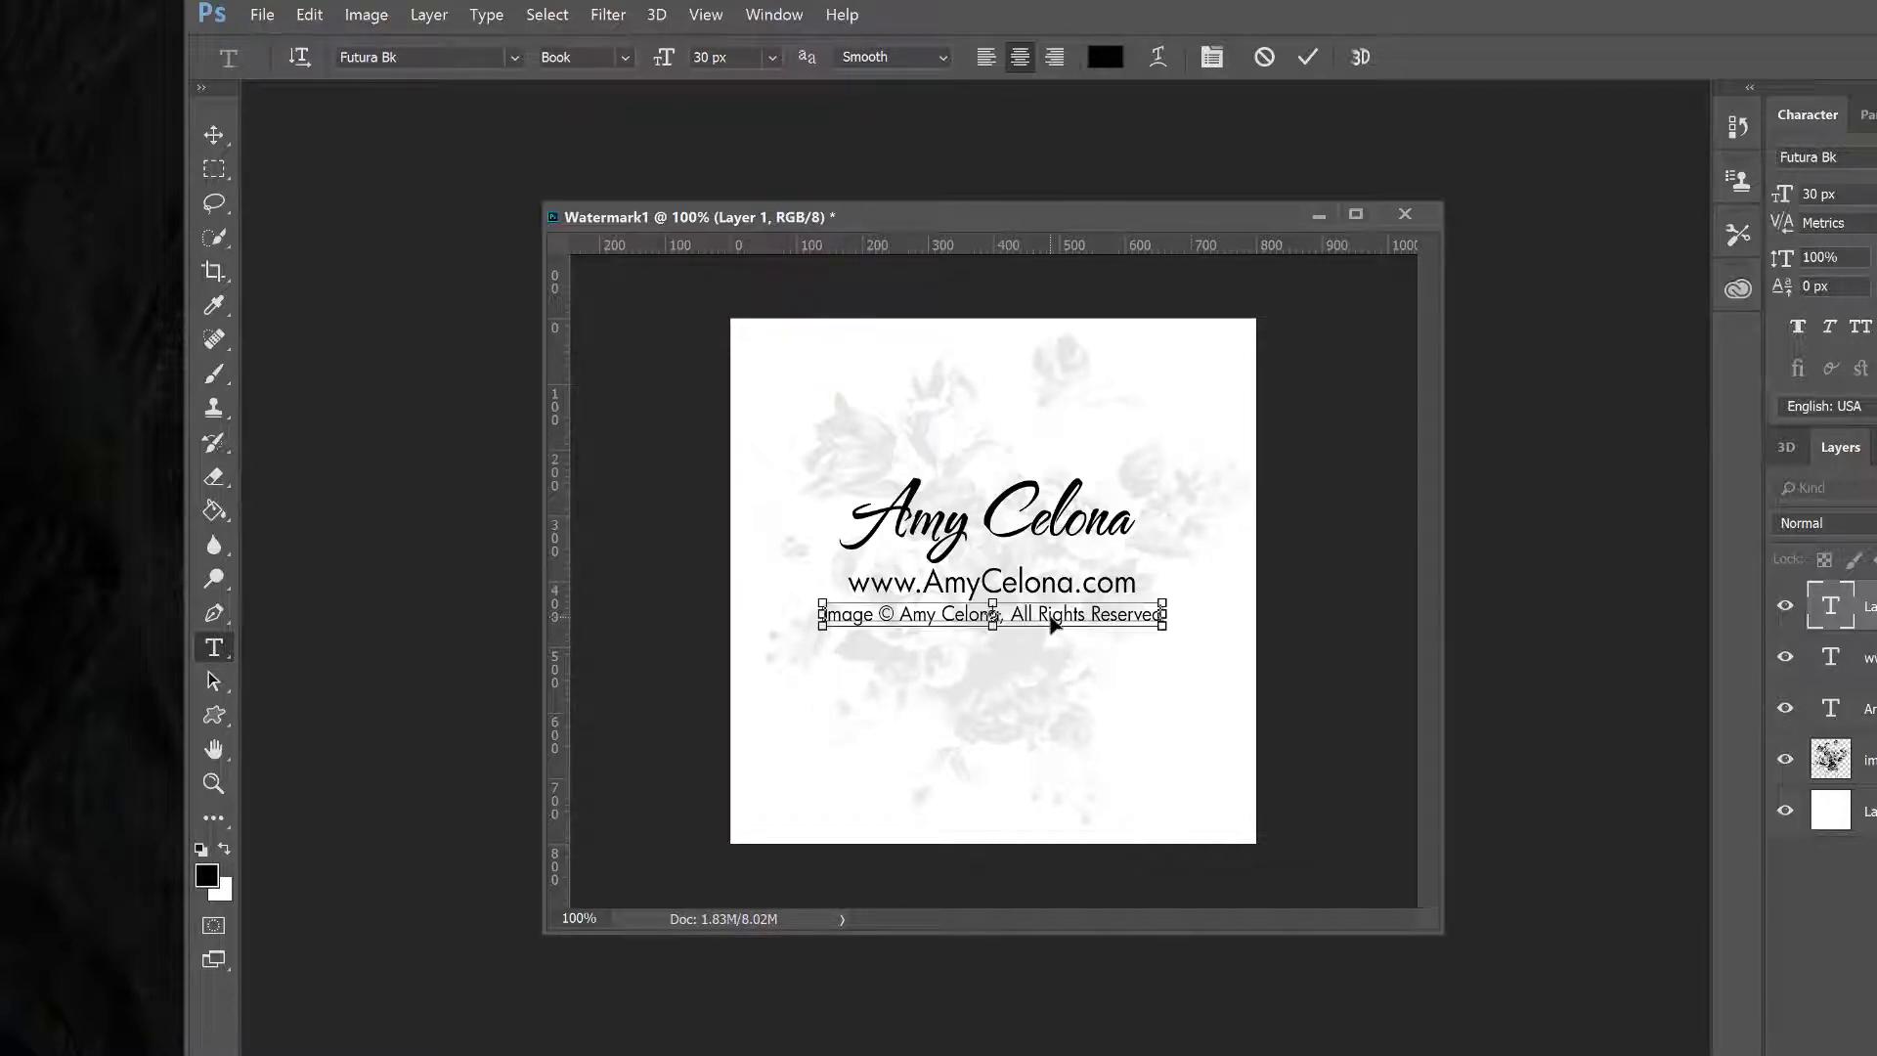
key(ctrl+Return)
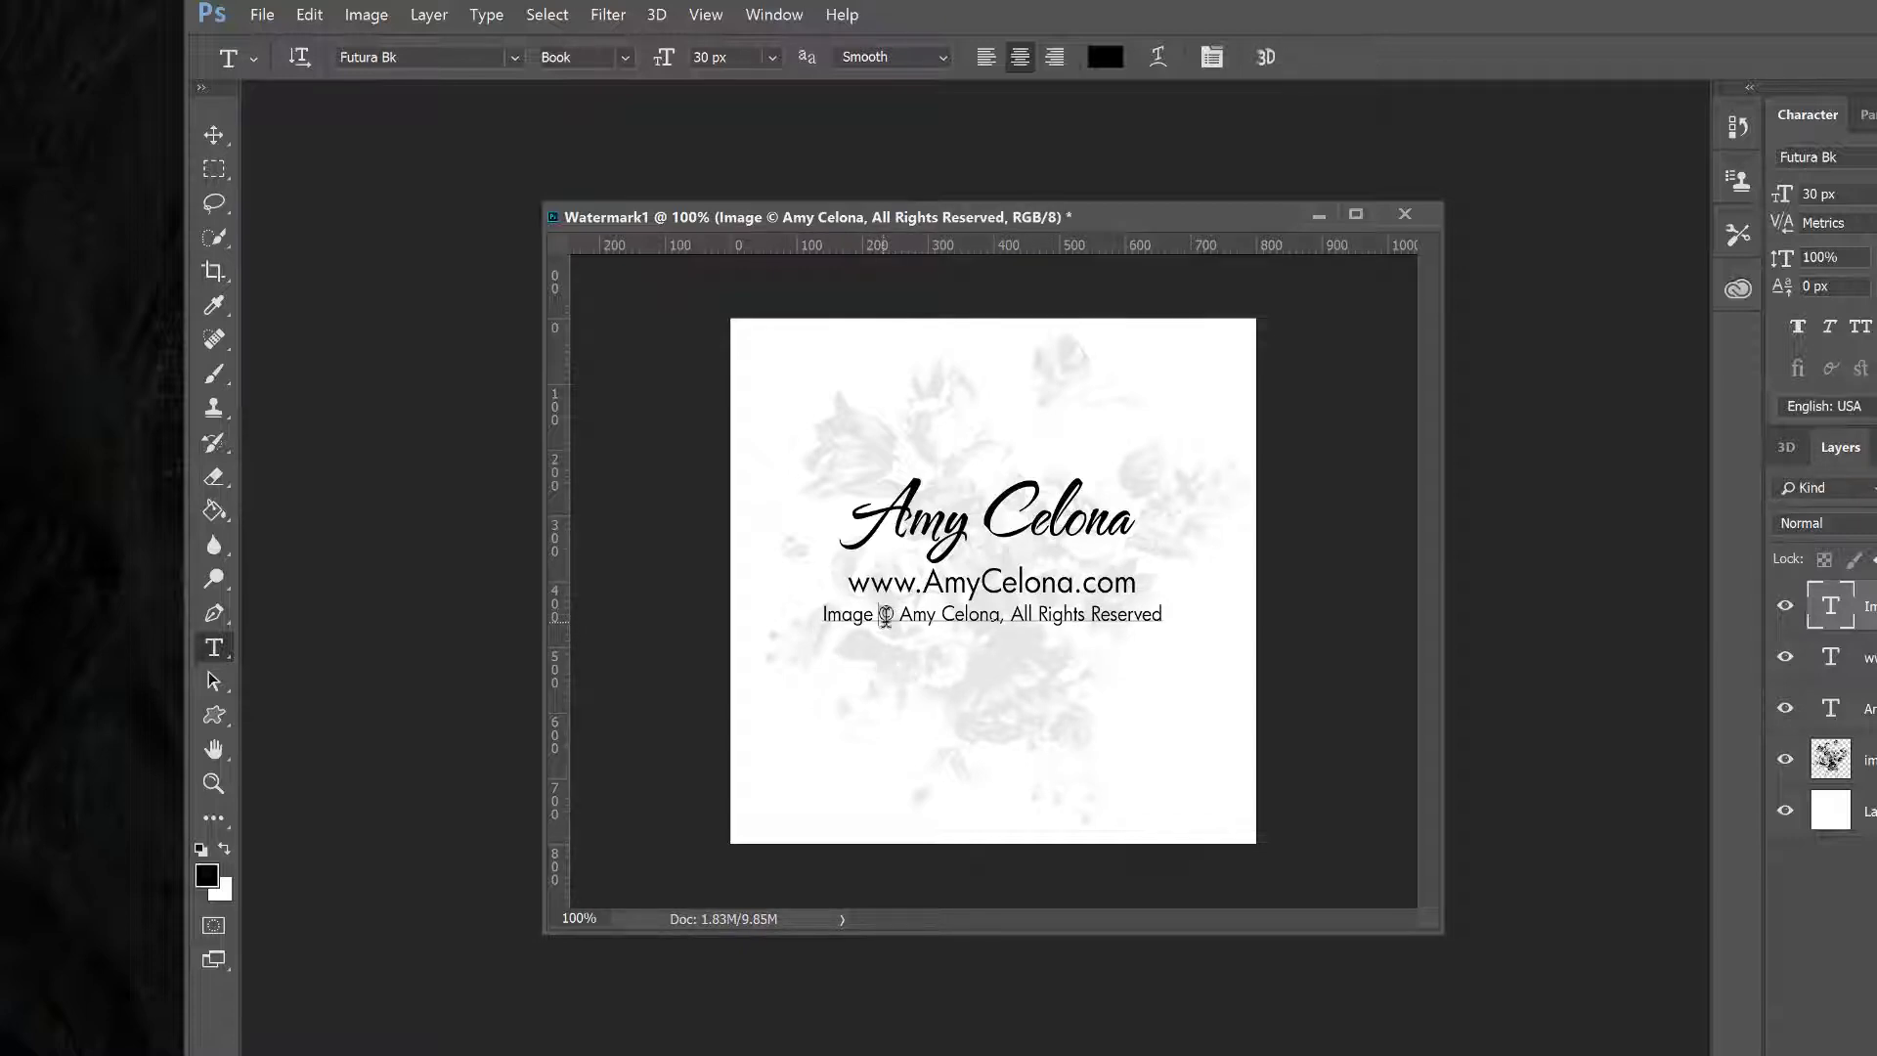
click(888, 616)
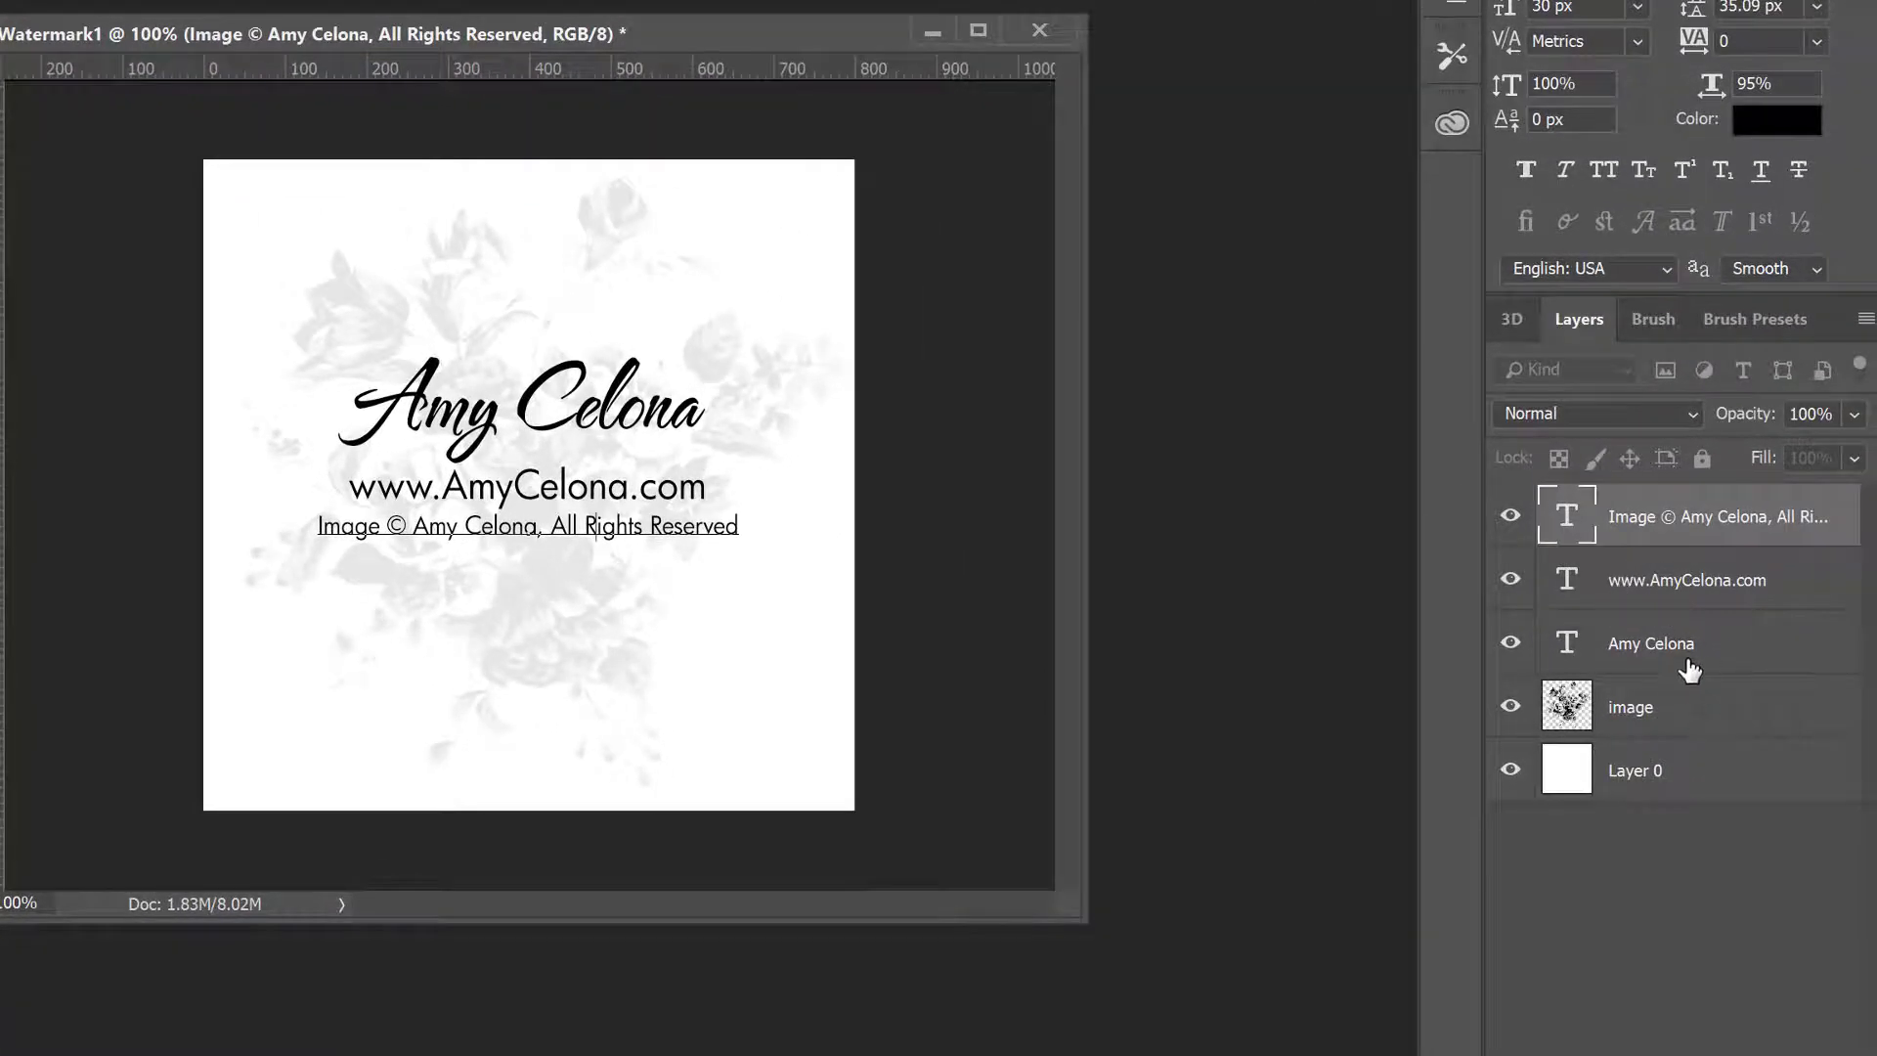
Lower the script name text layer's opacity to 66% in Layer Style
double_click(1684, 657)
drag(1388, 541, 1339, 545)
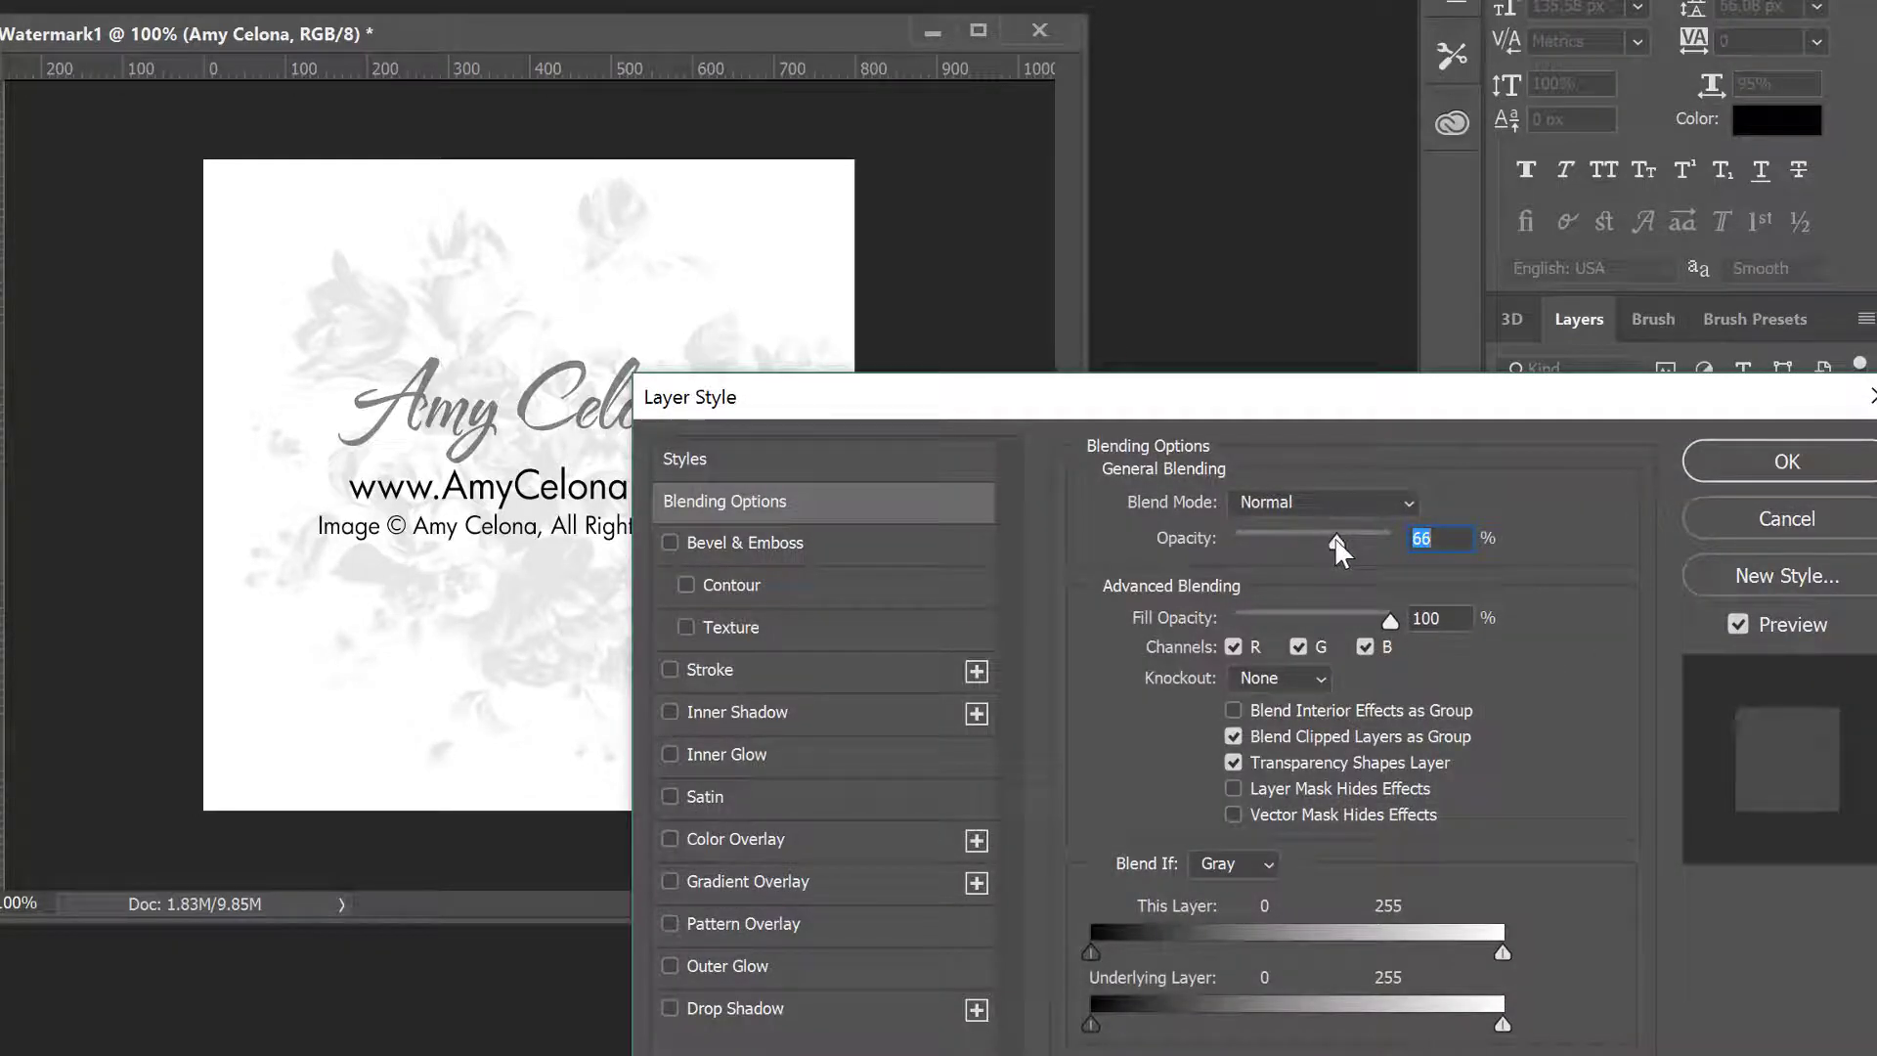
click(1799, 451)
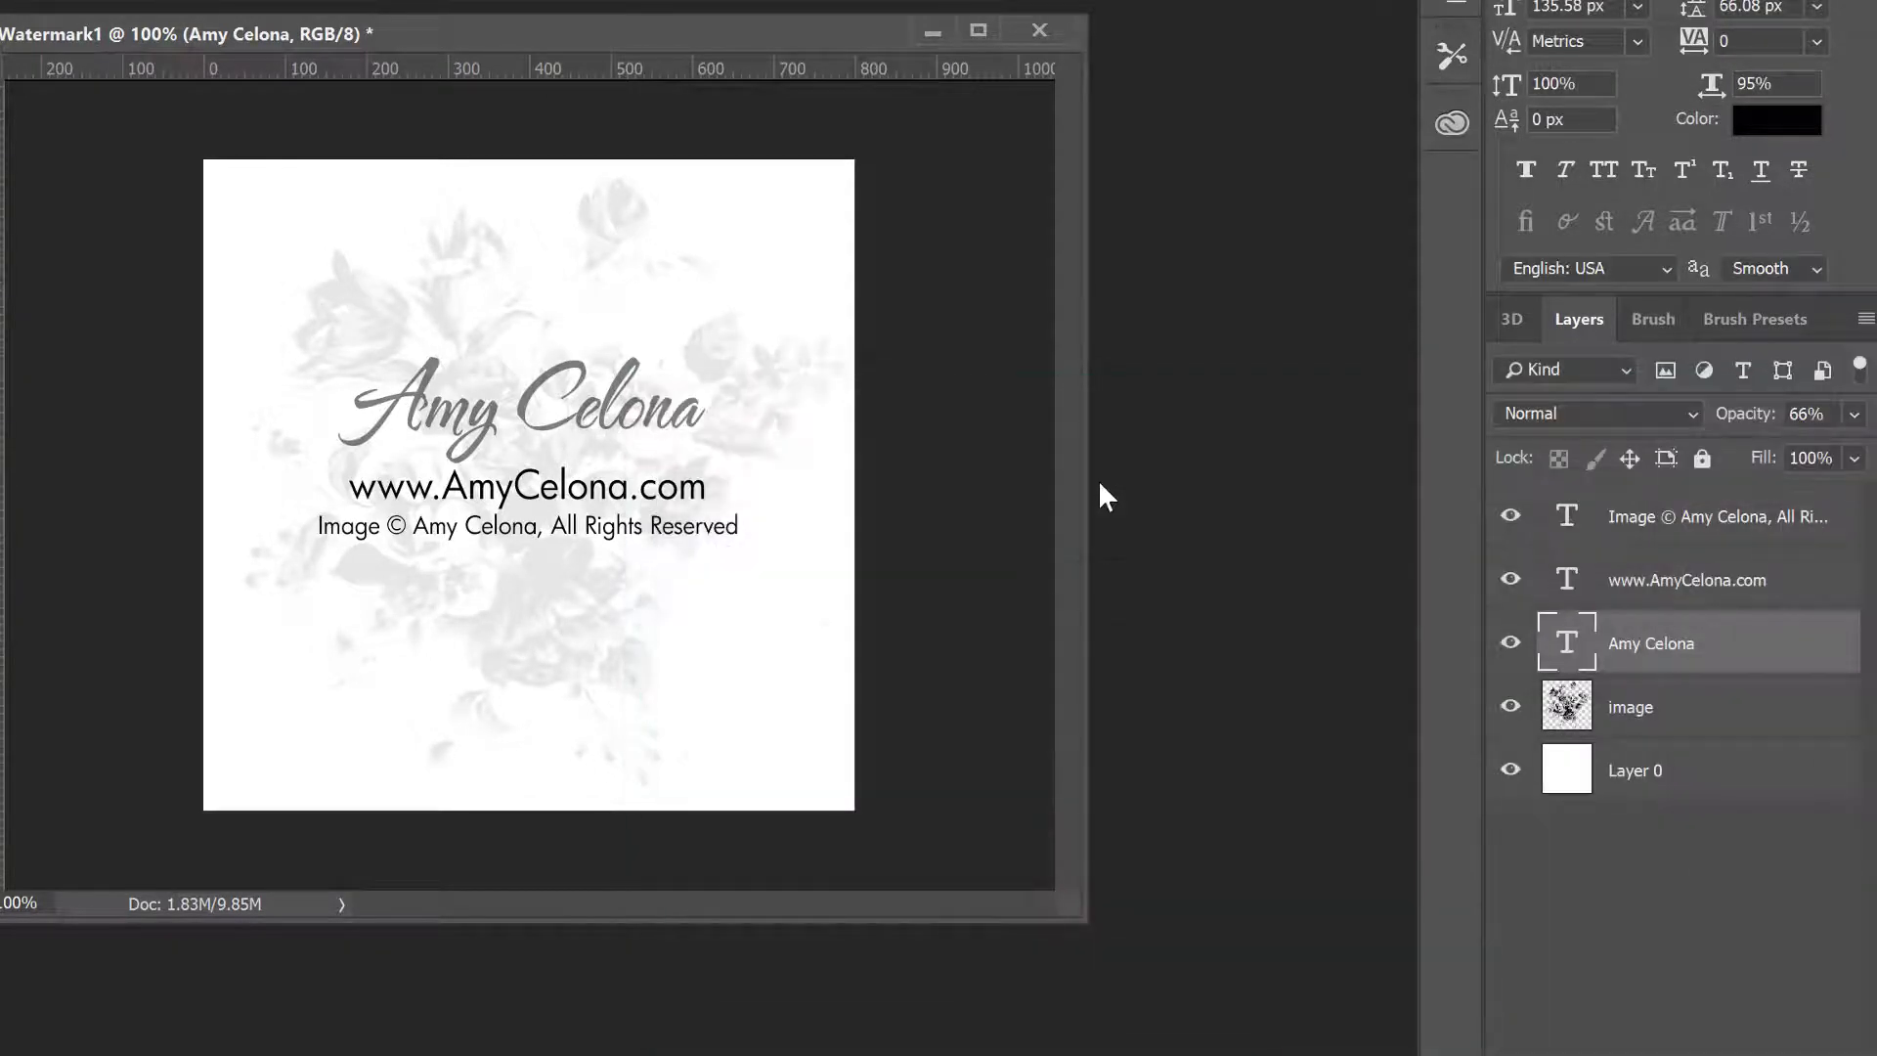
Lower the website text layer's opacity to 72% in Layer Style
double_click(1706, 579)
double_click(1795, 585)
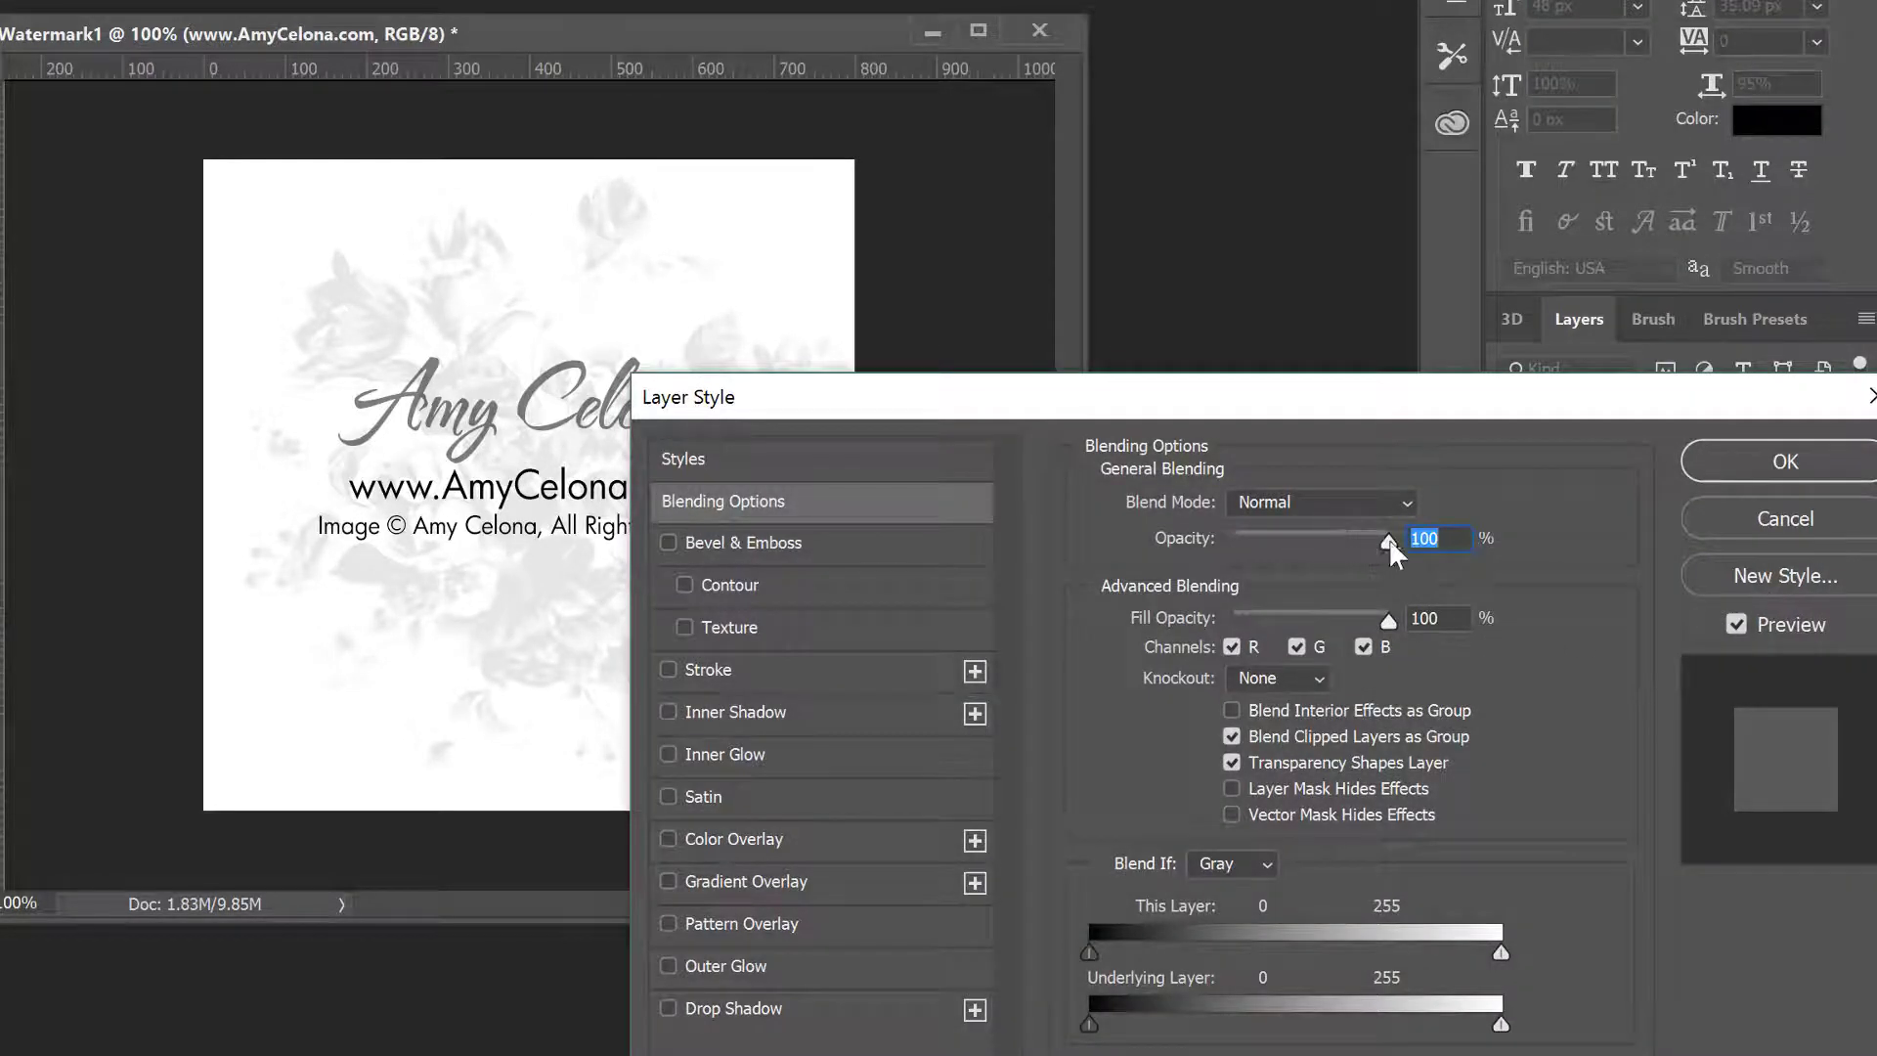
drag(1388, 540, 1345, 540)
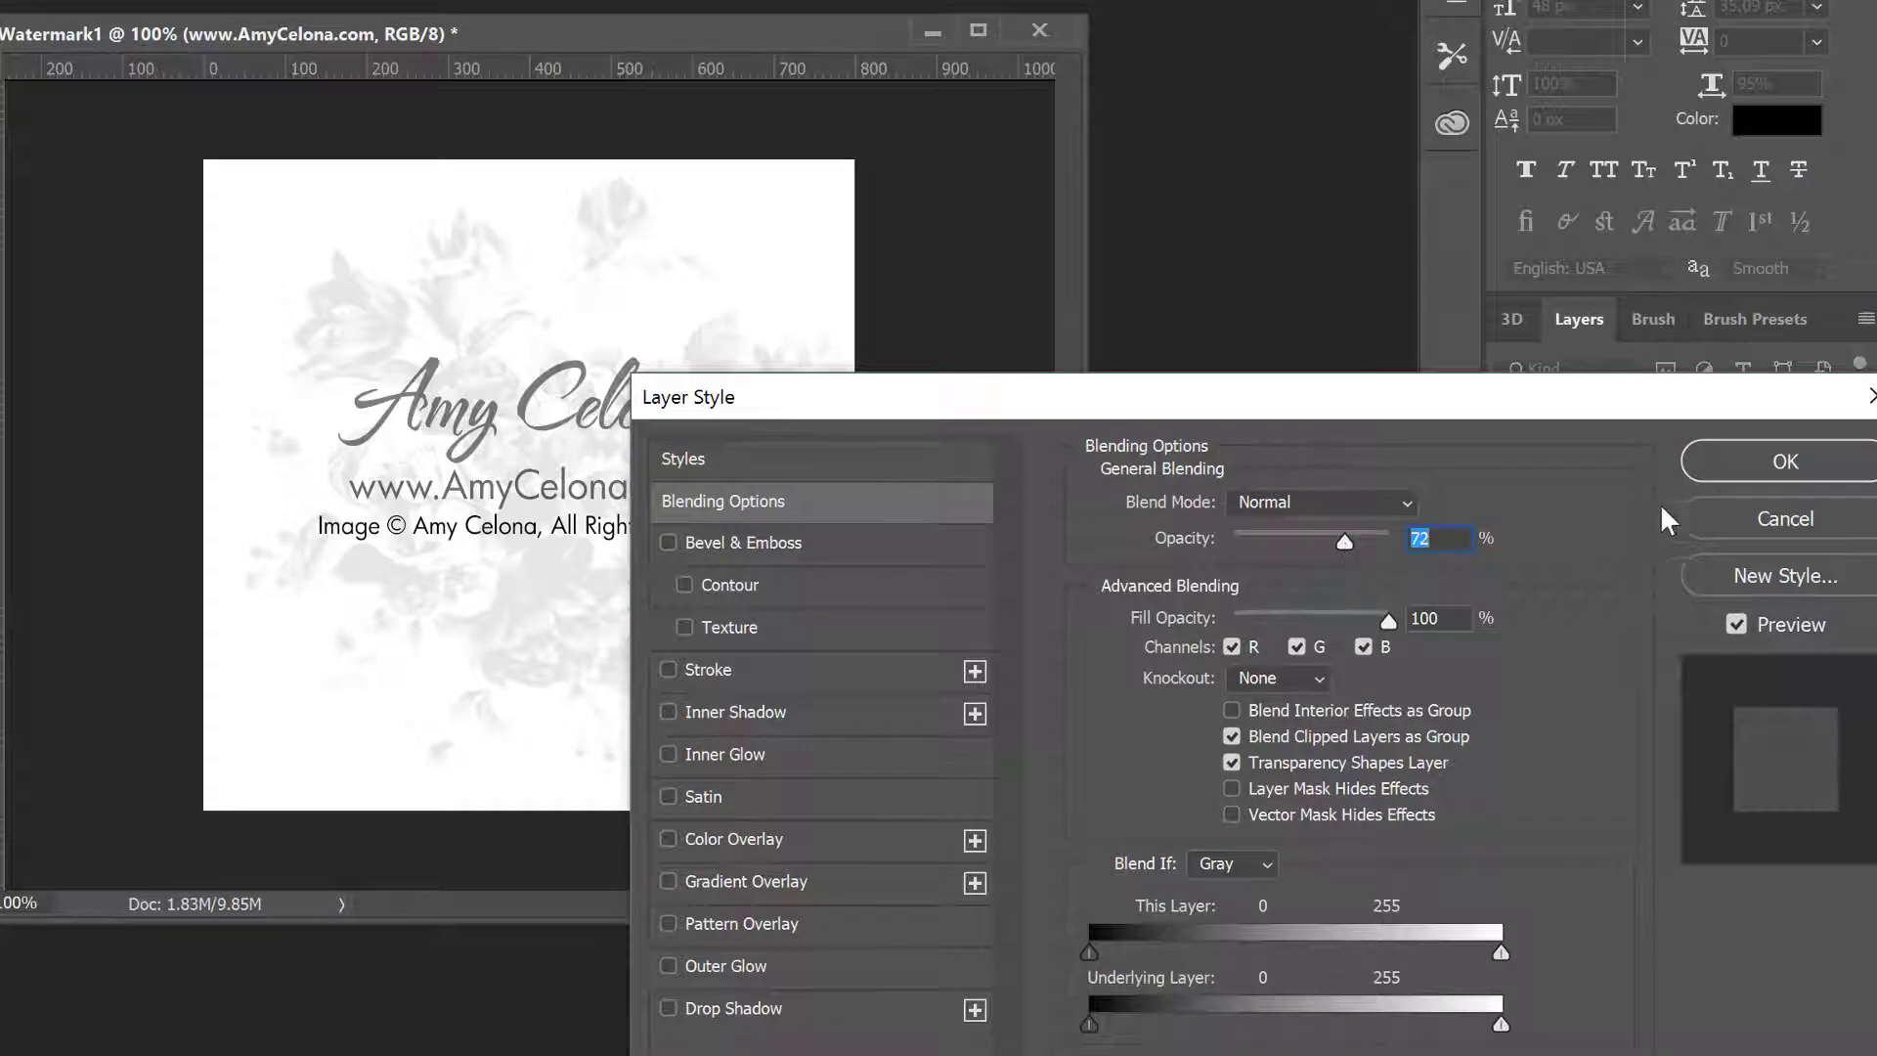
click(1752, 458)
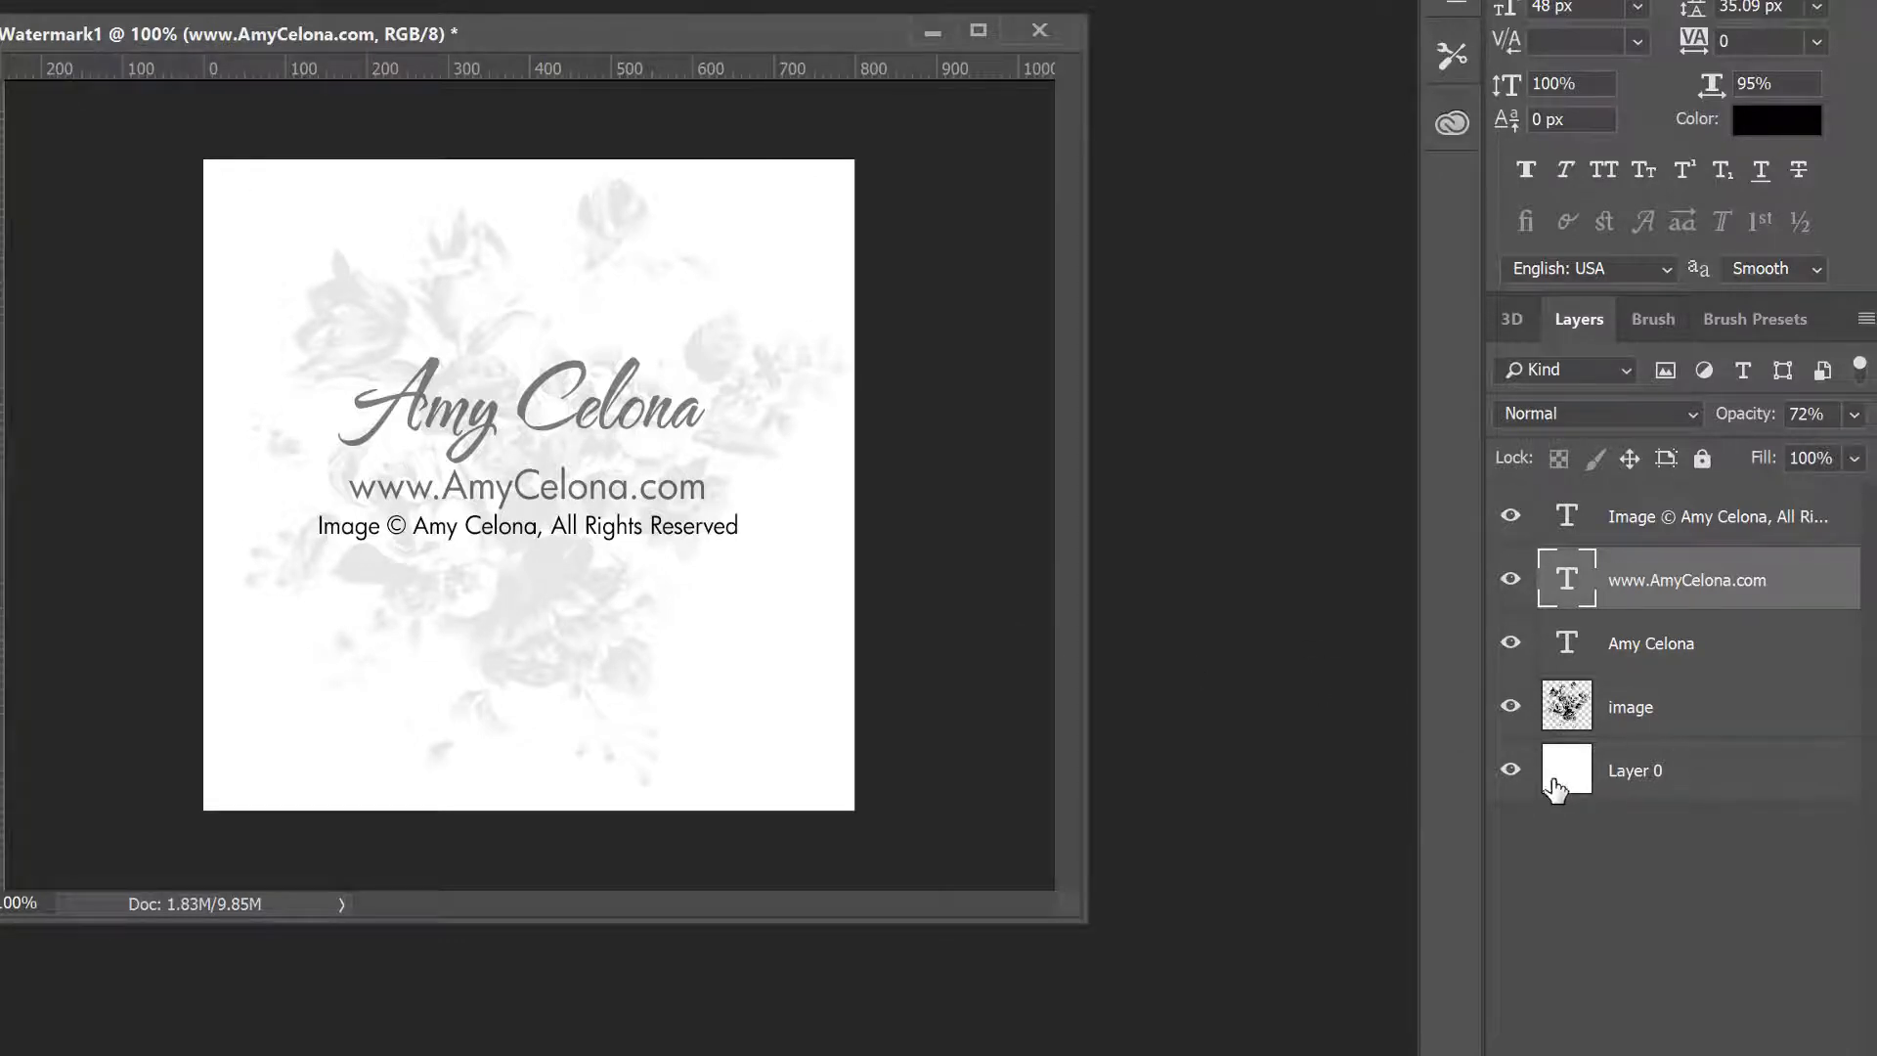
Hide Layer 0 and save as Watermark1.psd in Dropbox > 0 Photoshop > Brushes > HomemadeBrushesPSDs
click(1510, 770)
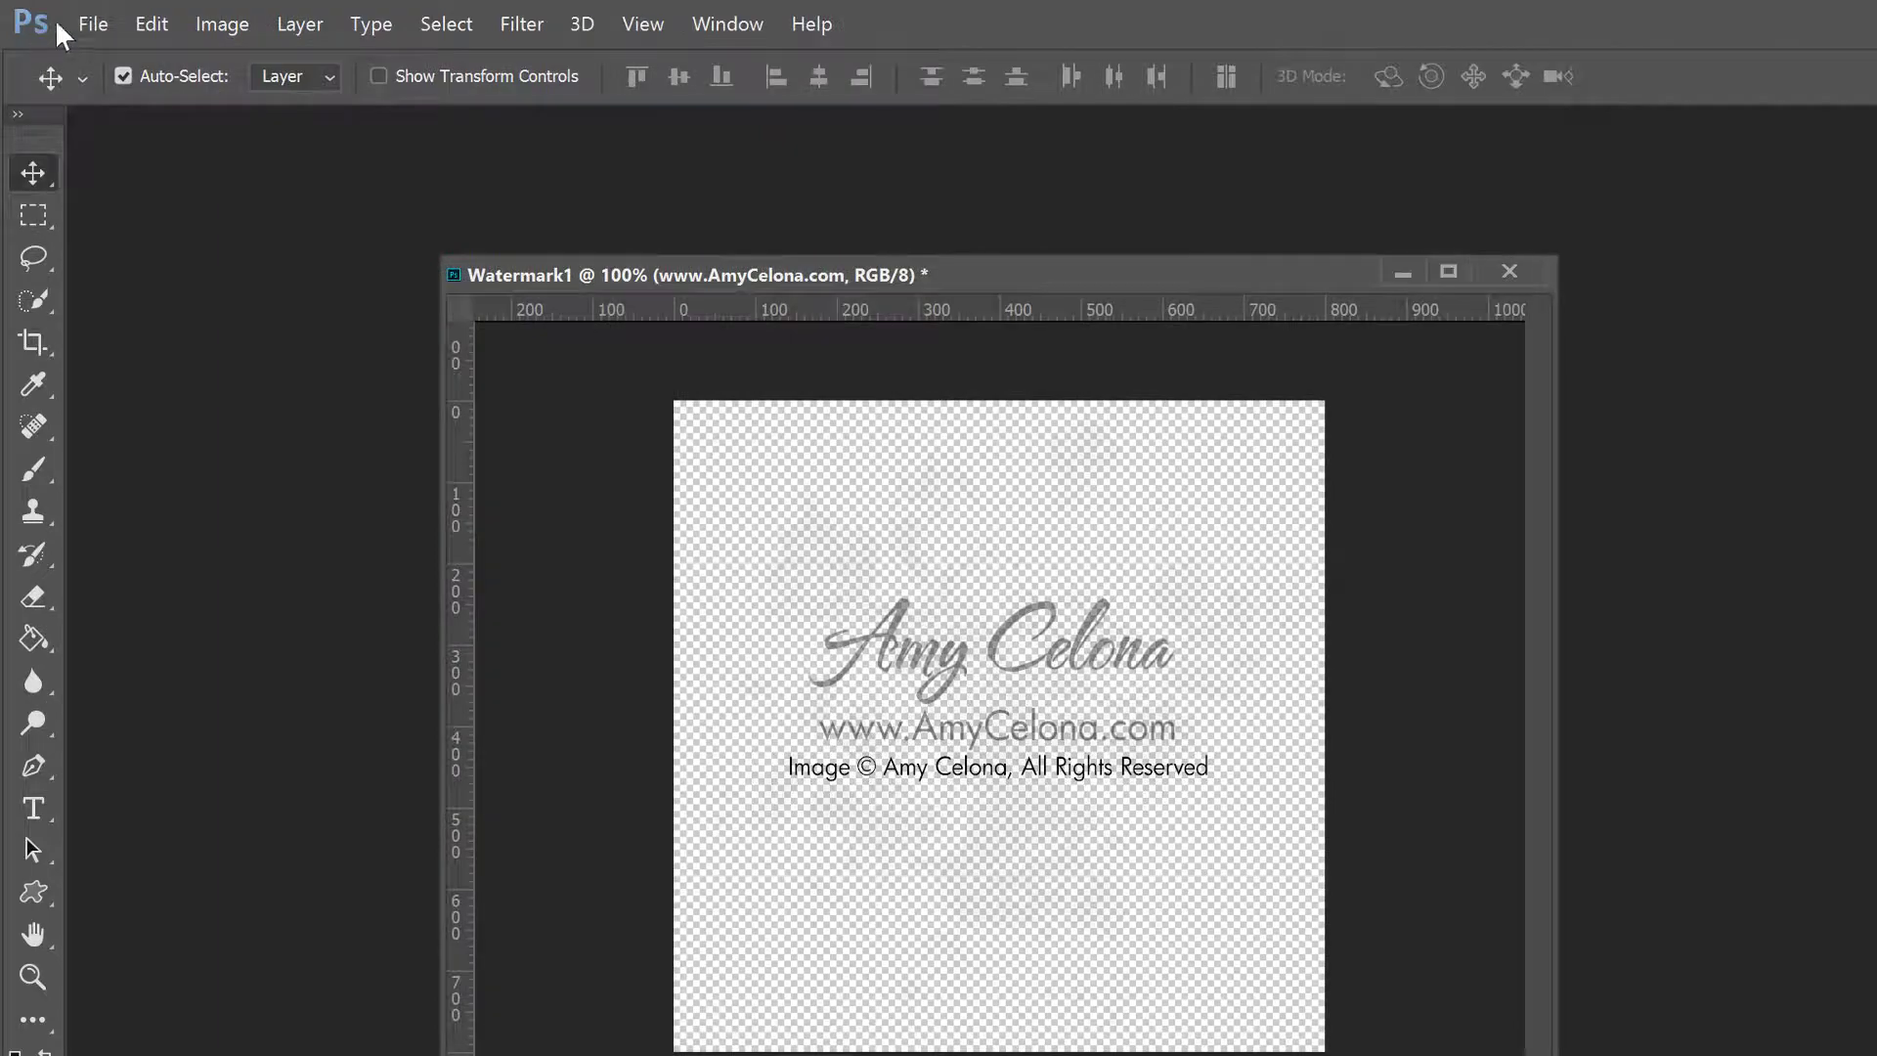
click(93, 23)
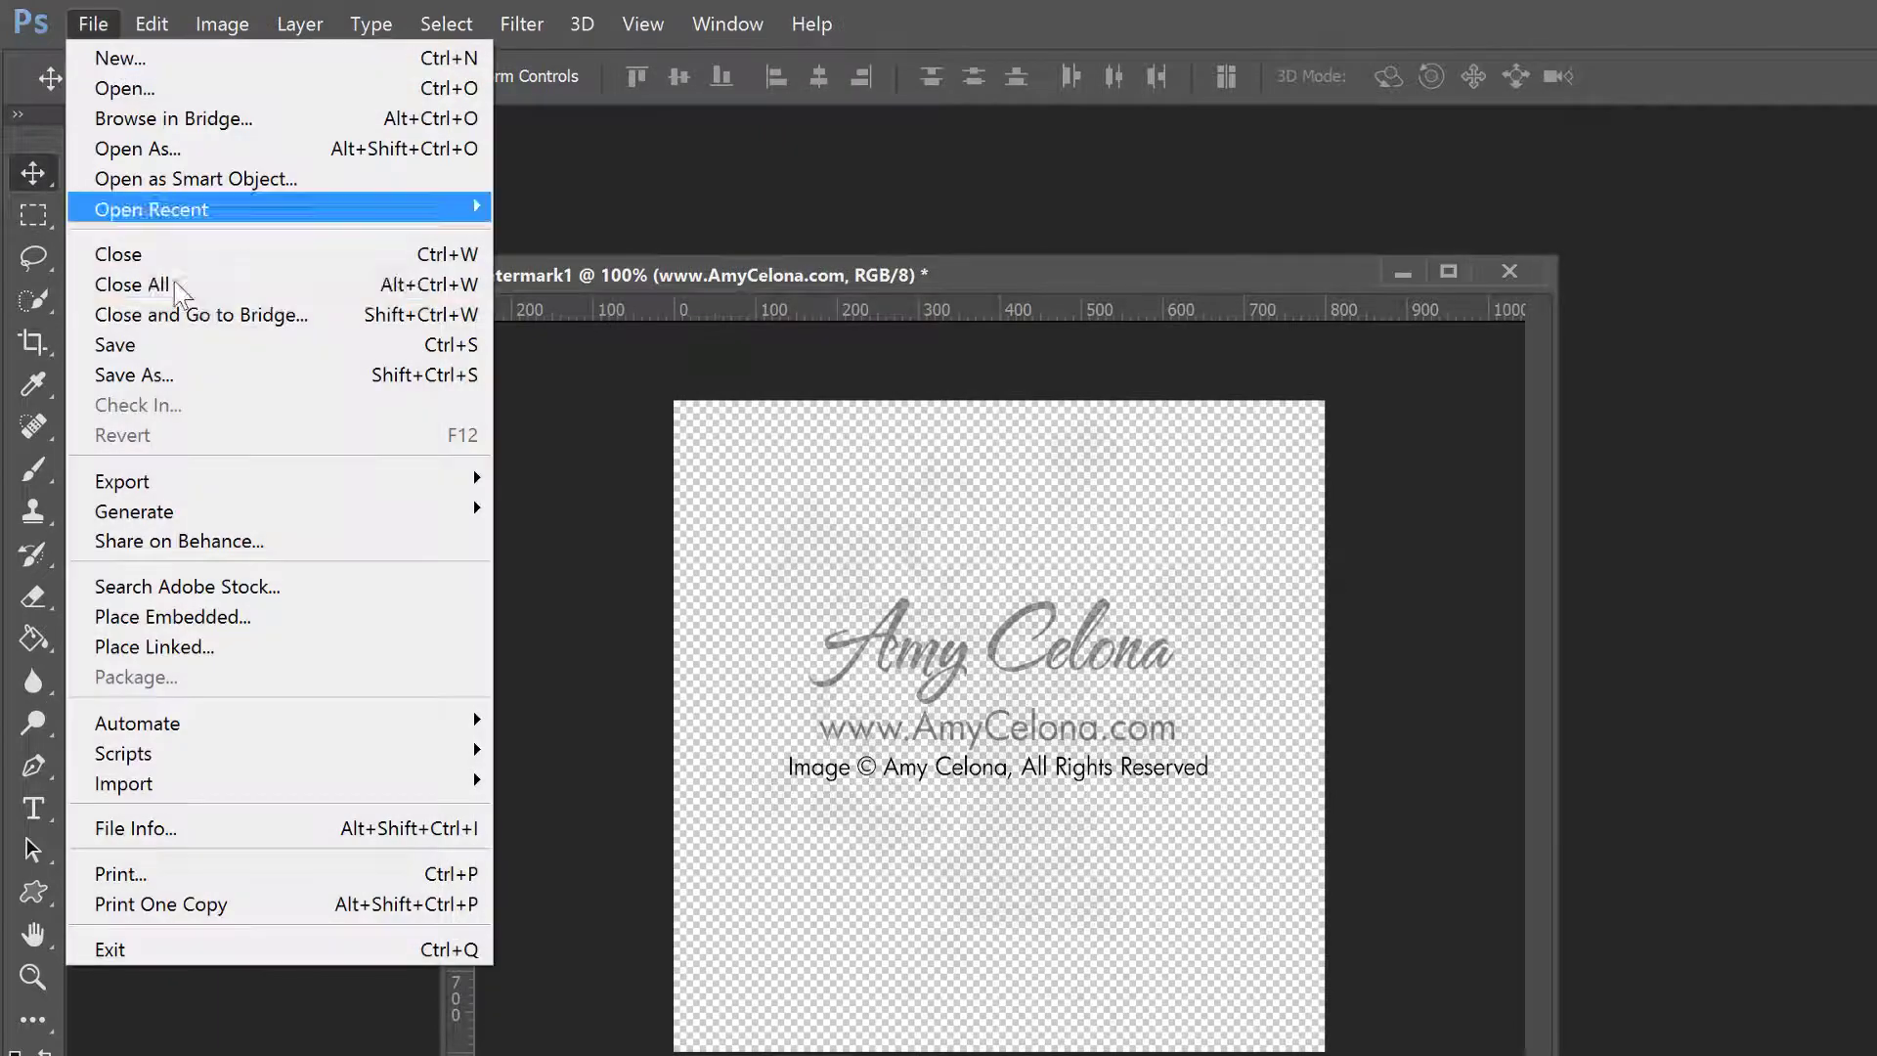
click(195, 377)
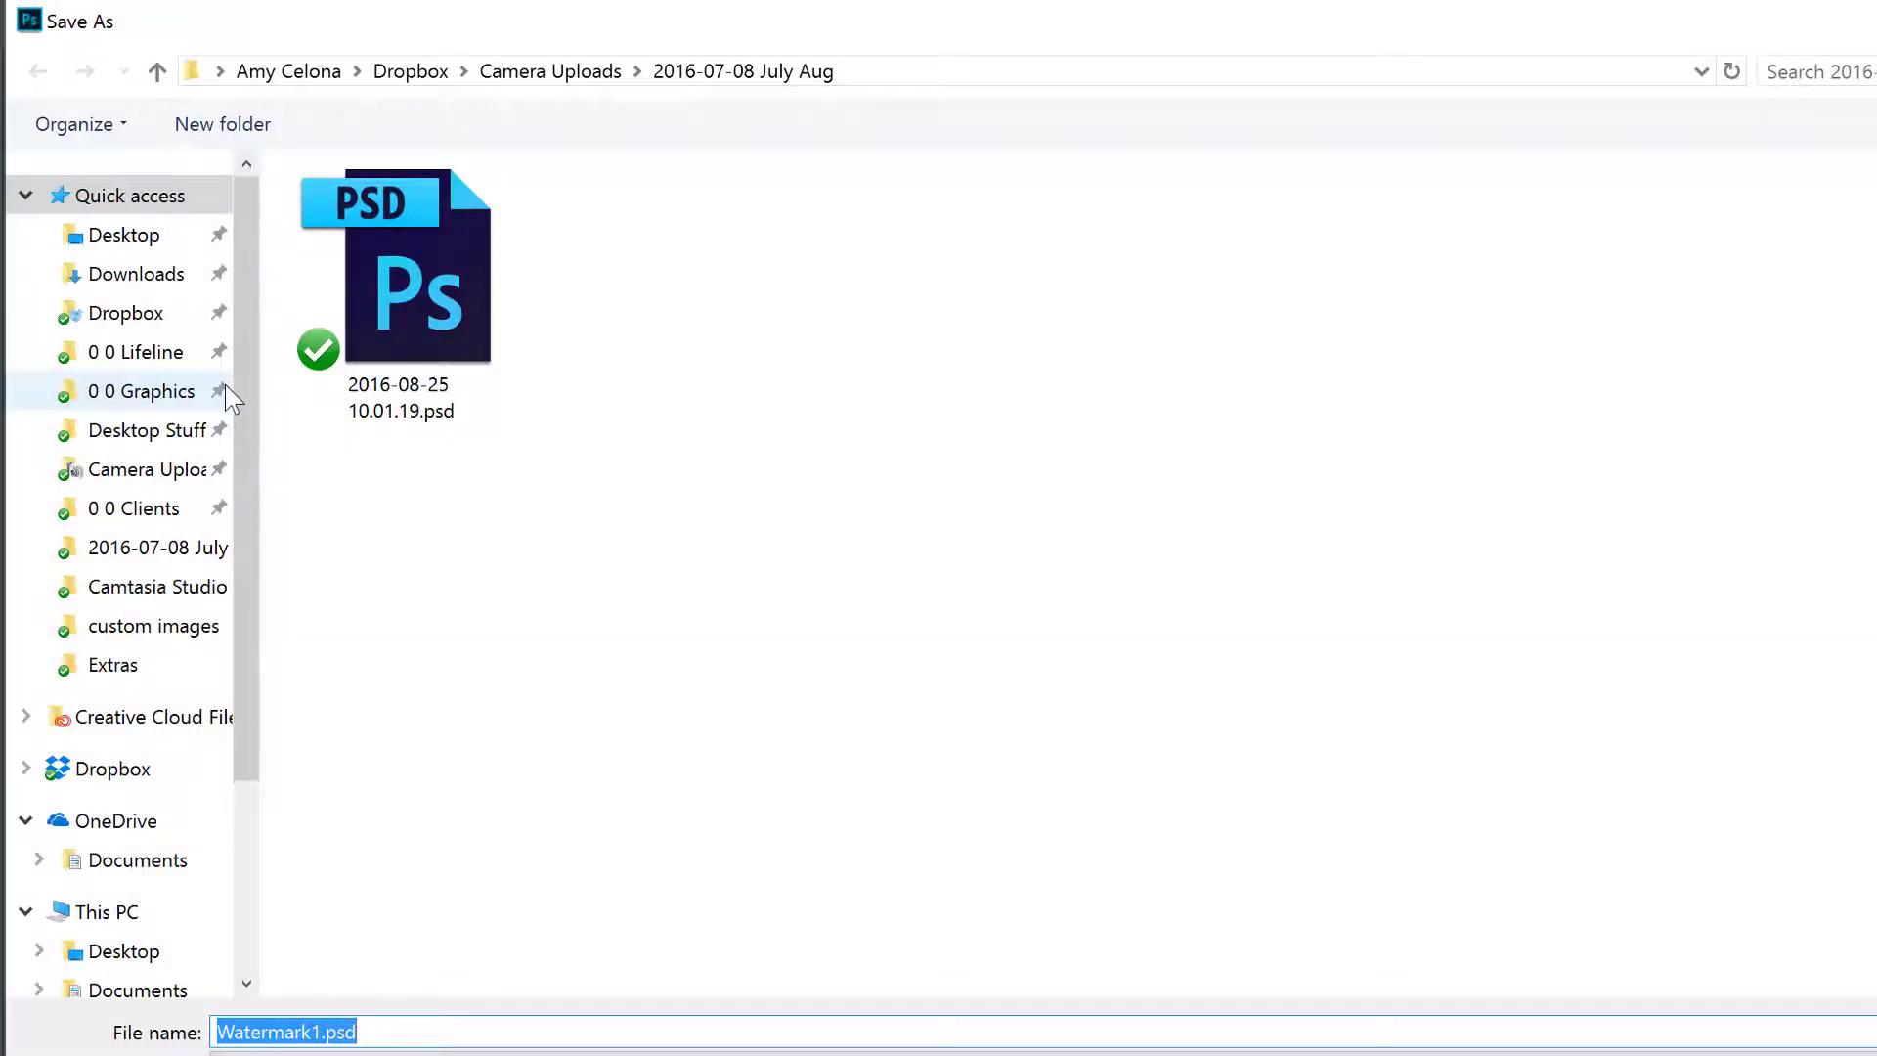
click(176, 323)
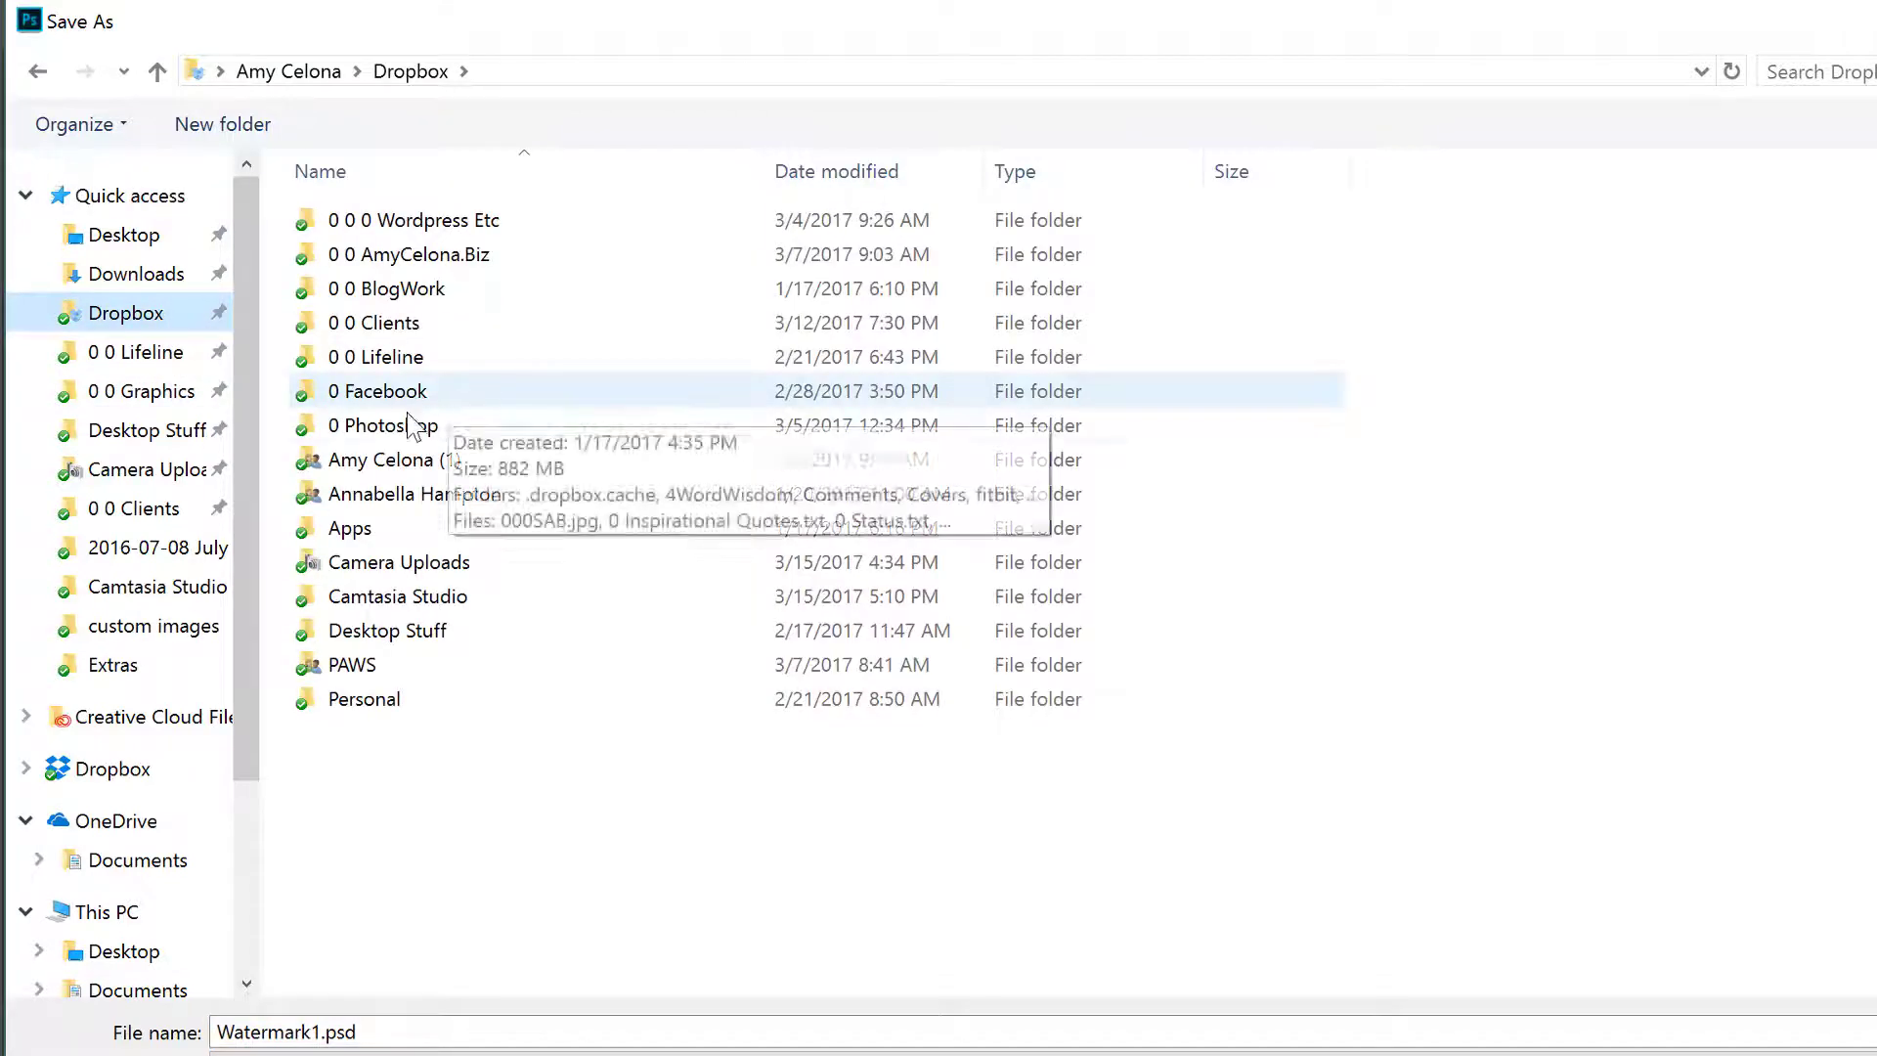
click(409, 430)
double_click(409, 430)
scroll(401, 655, down, 2)
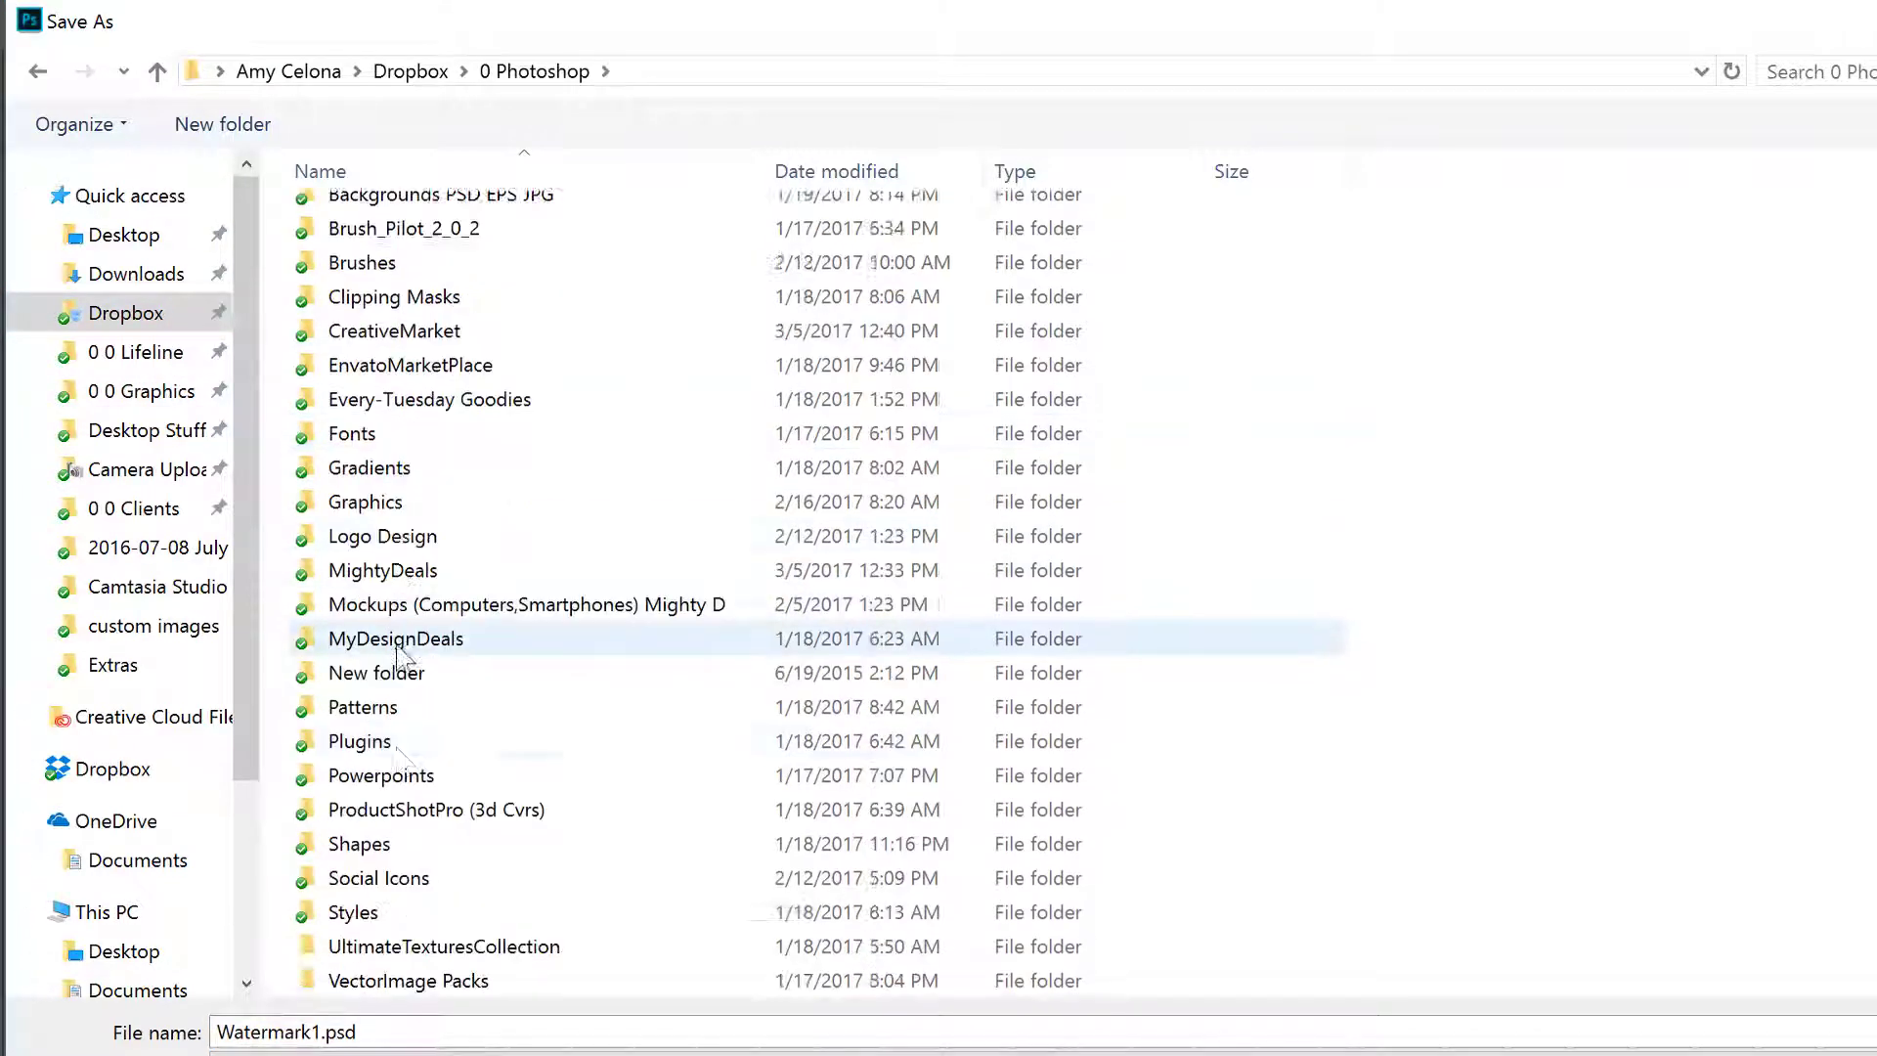
scroll(381, 264, up, 2)
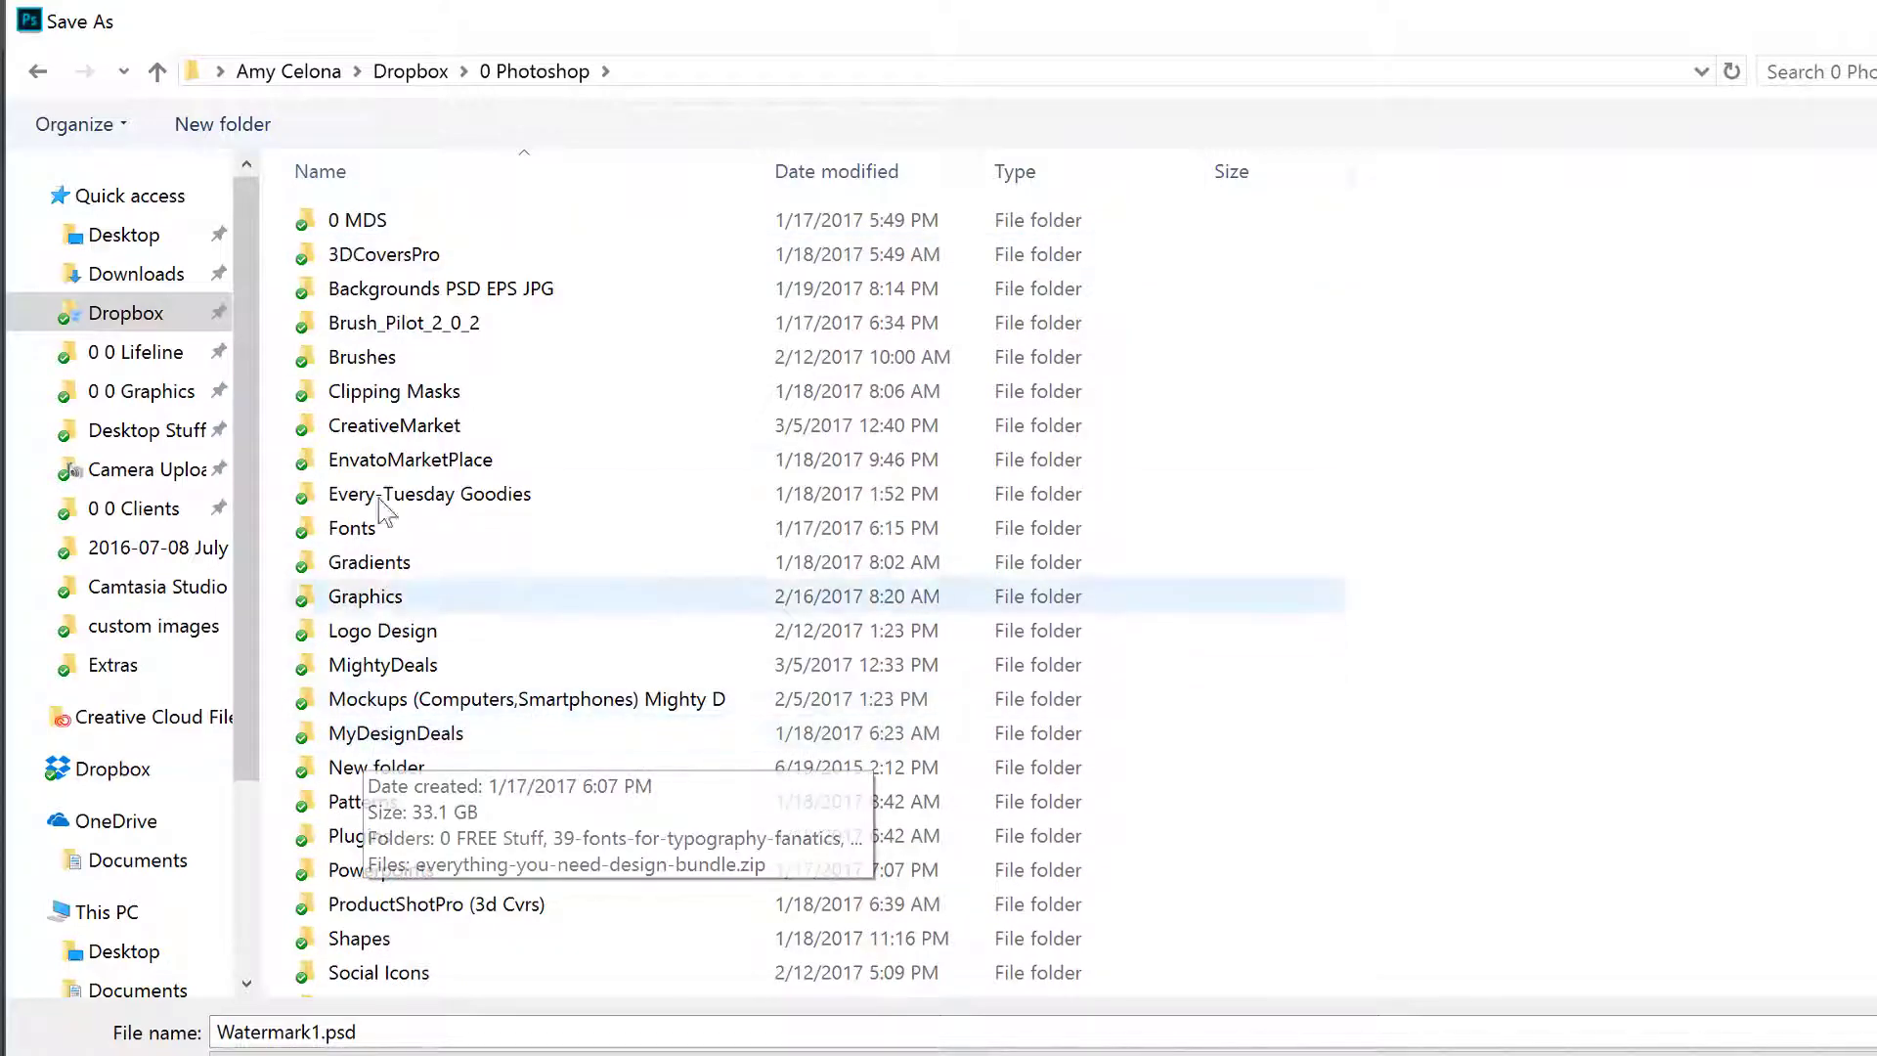
double_click(368, 364)
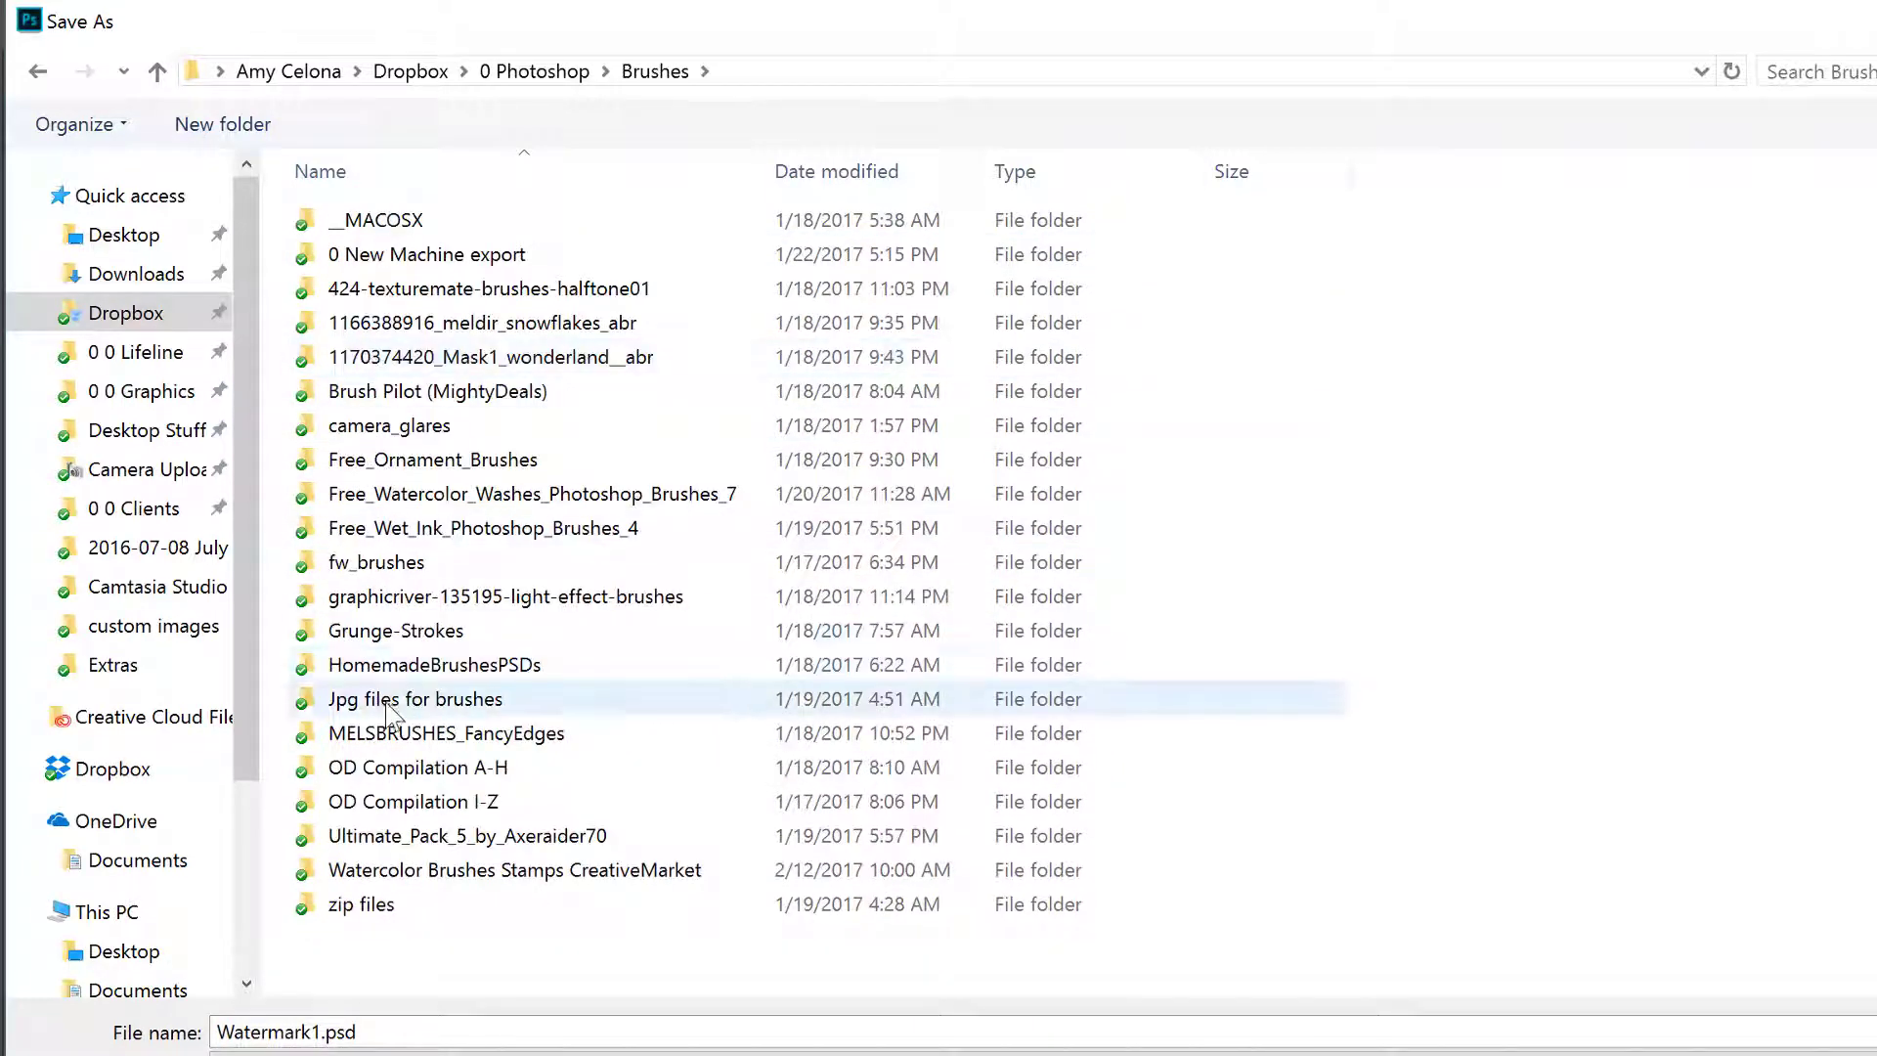
double_click(393, 666)
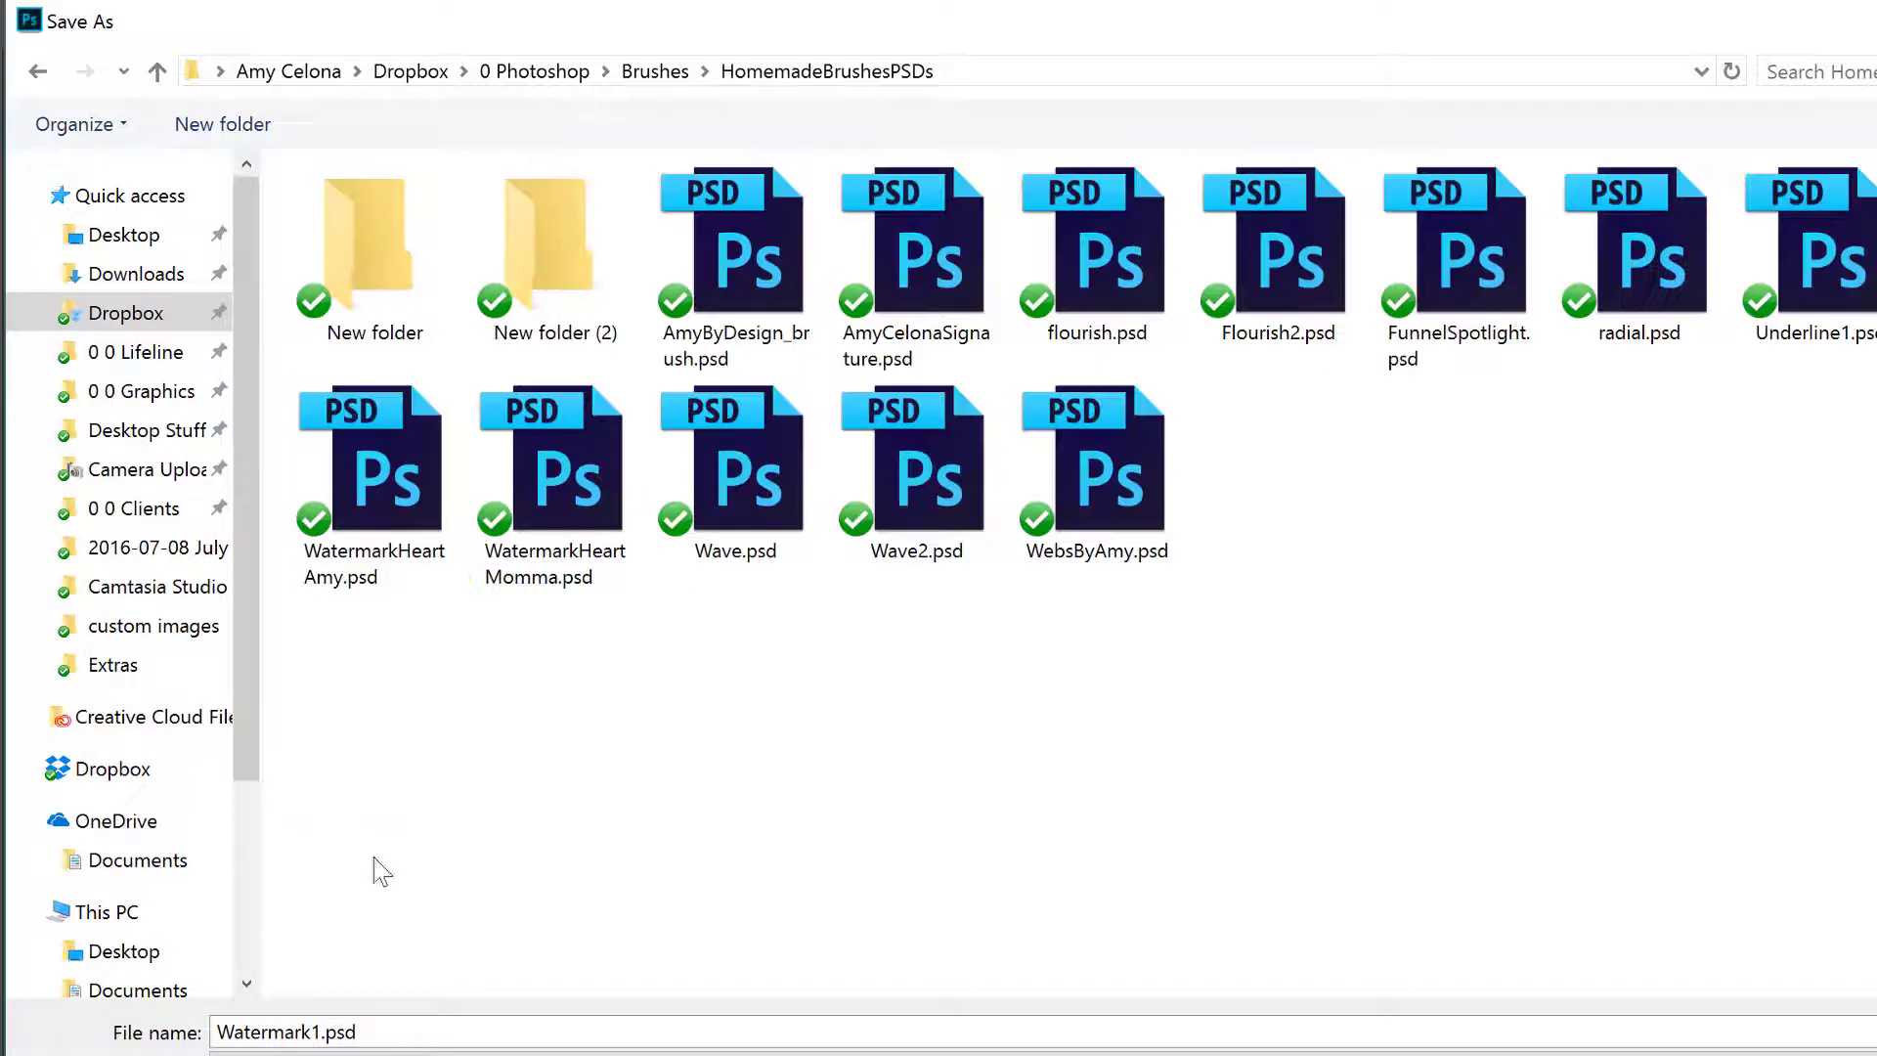
double_click(469, 1032)
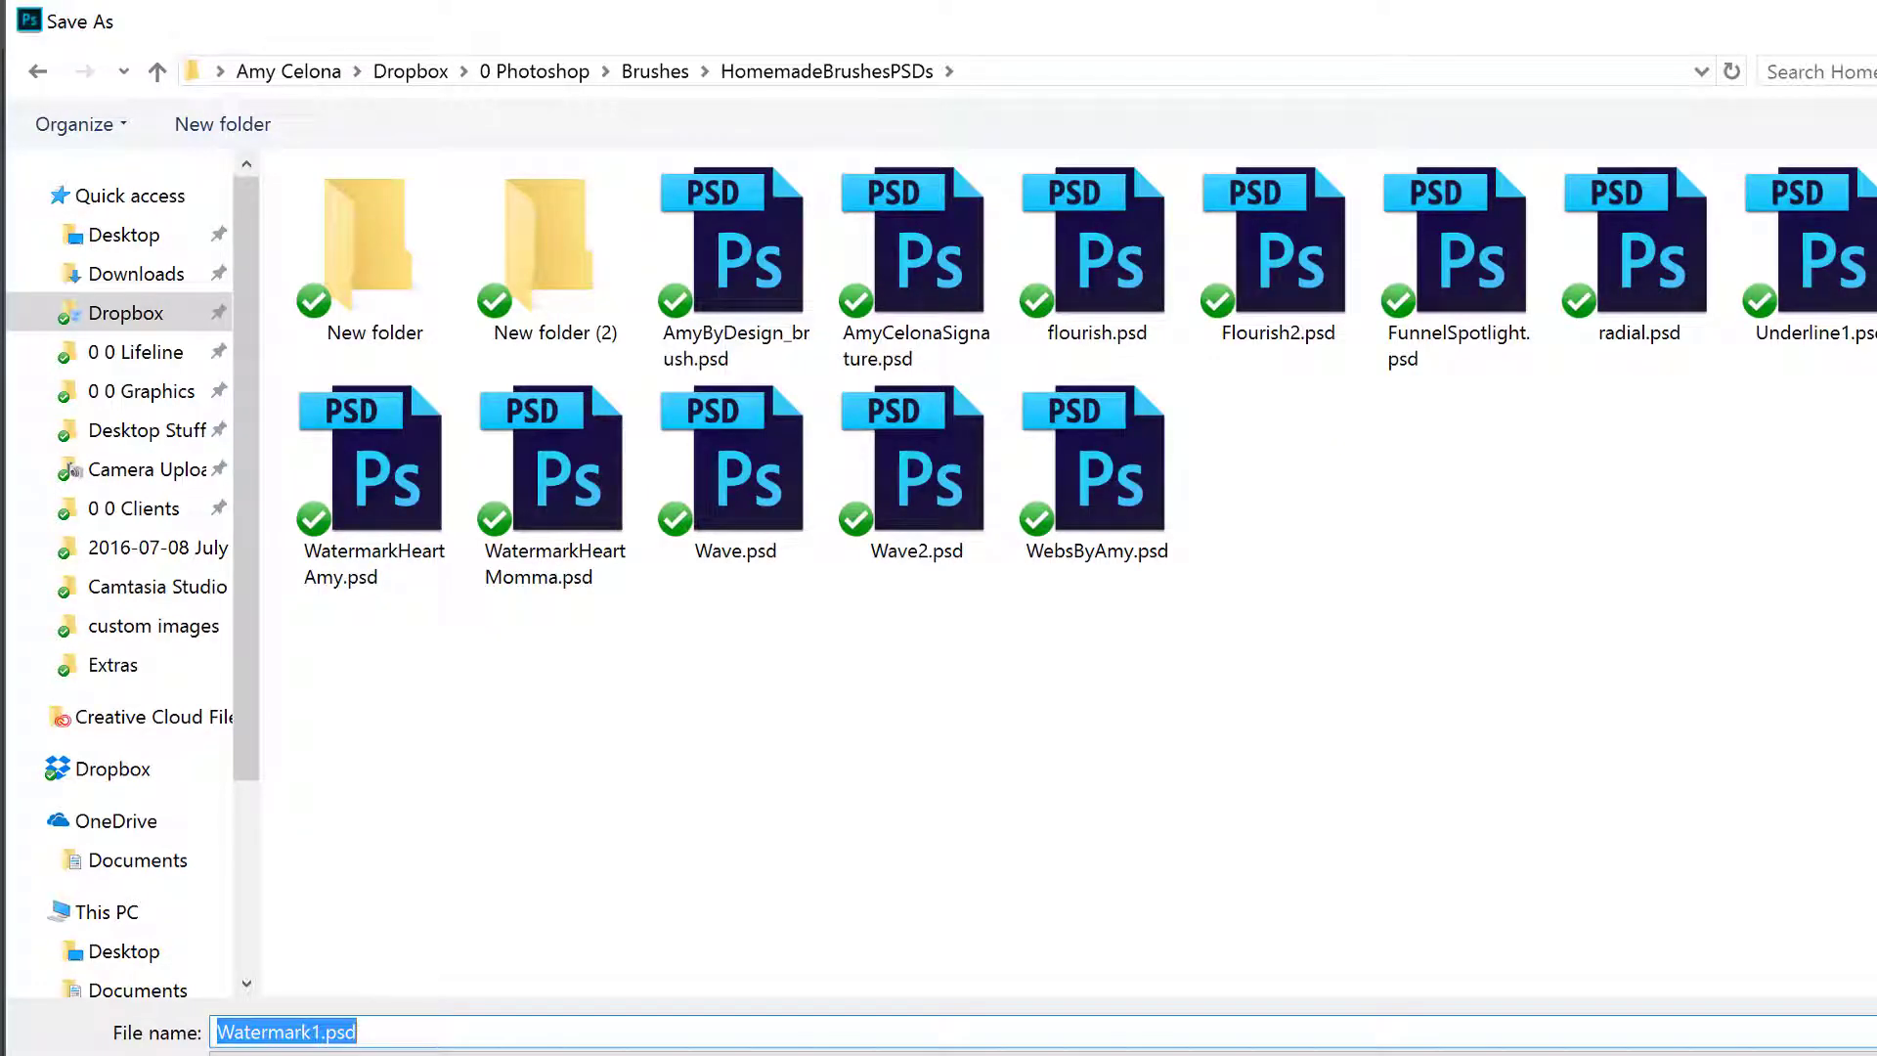
key(Return)
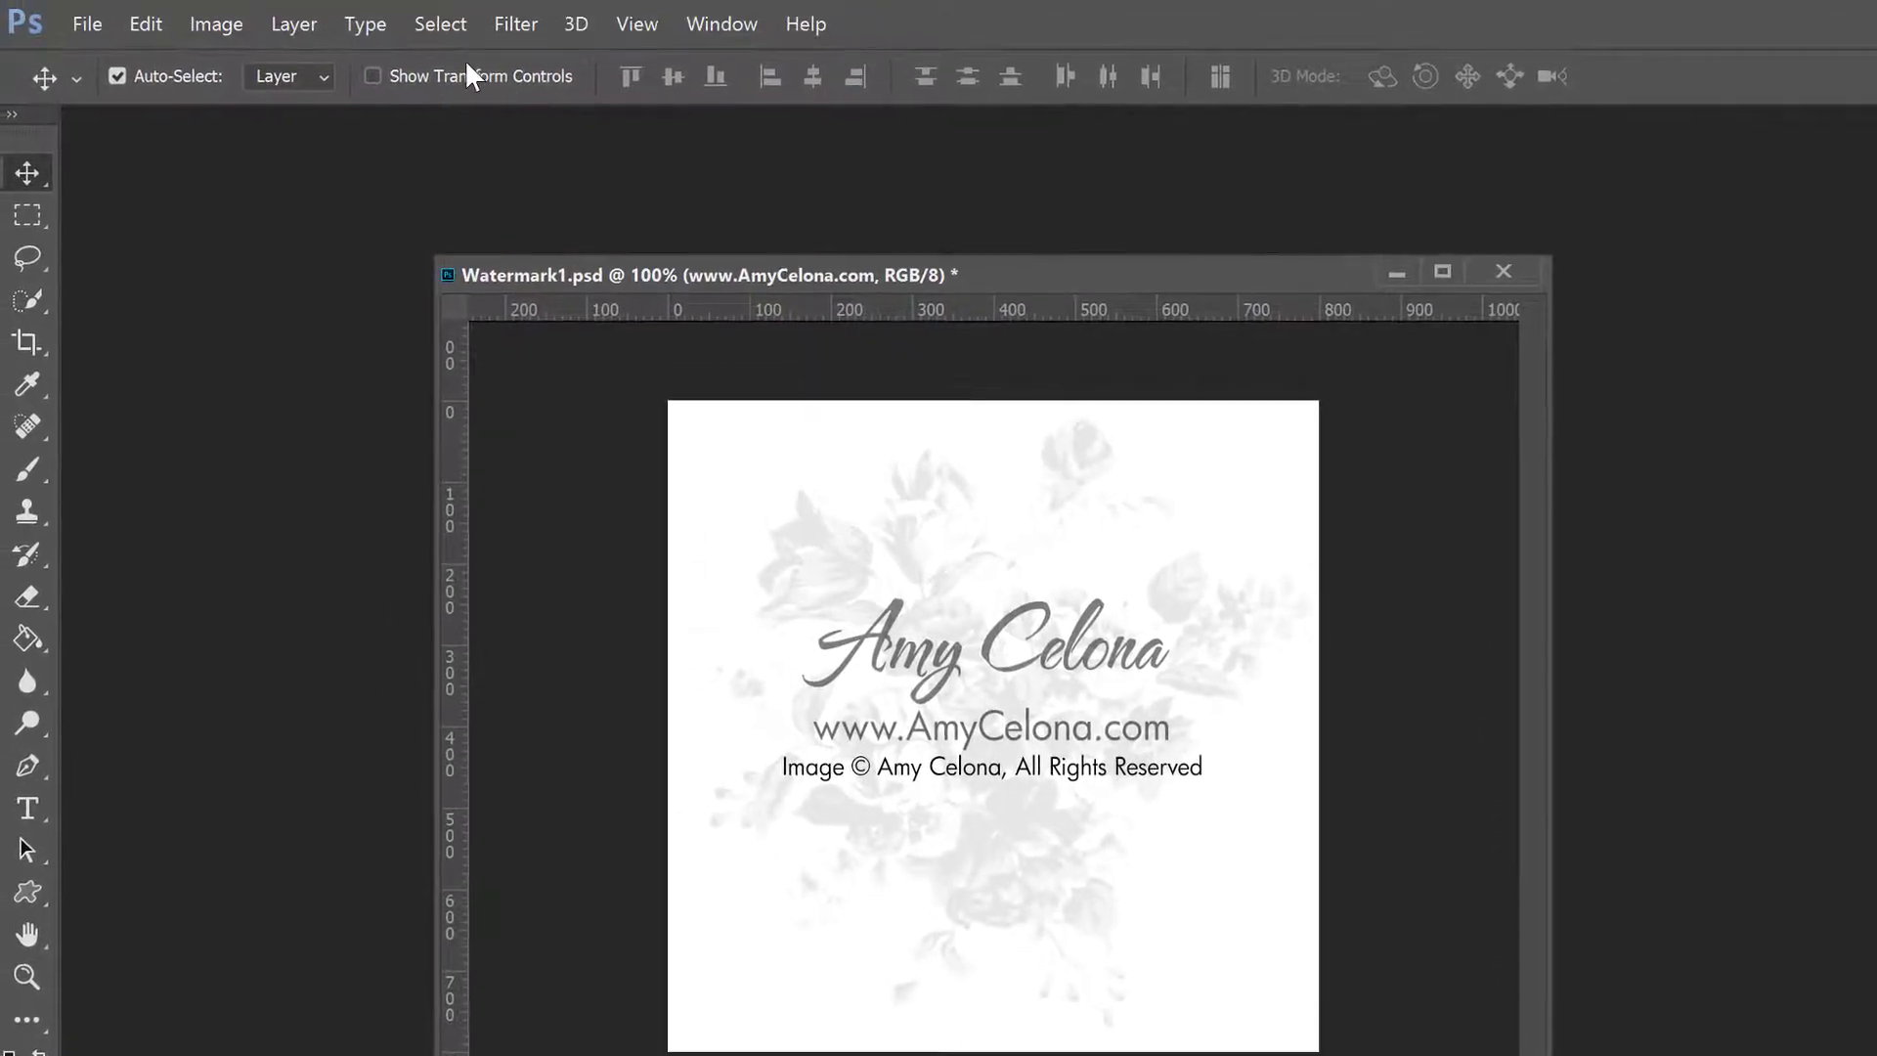
Define the watermark as a 750 px brush preset named AmyCelona.comWatermark
click(319, 21)
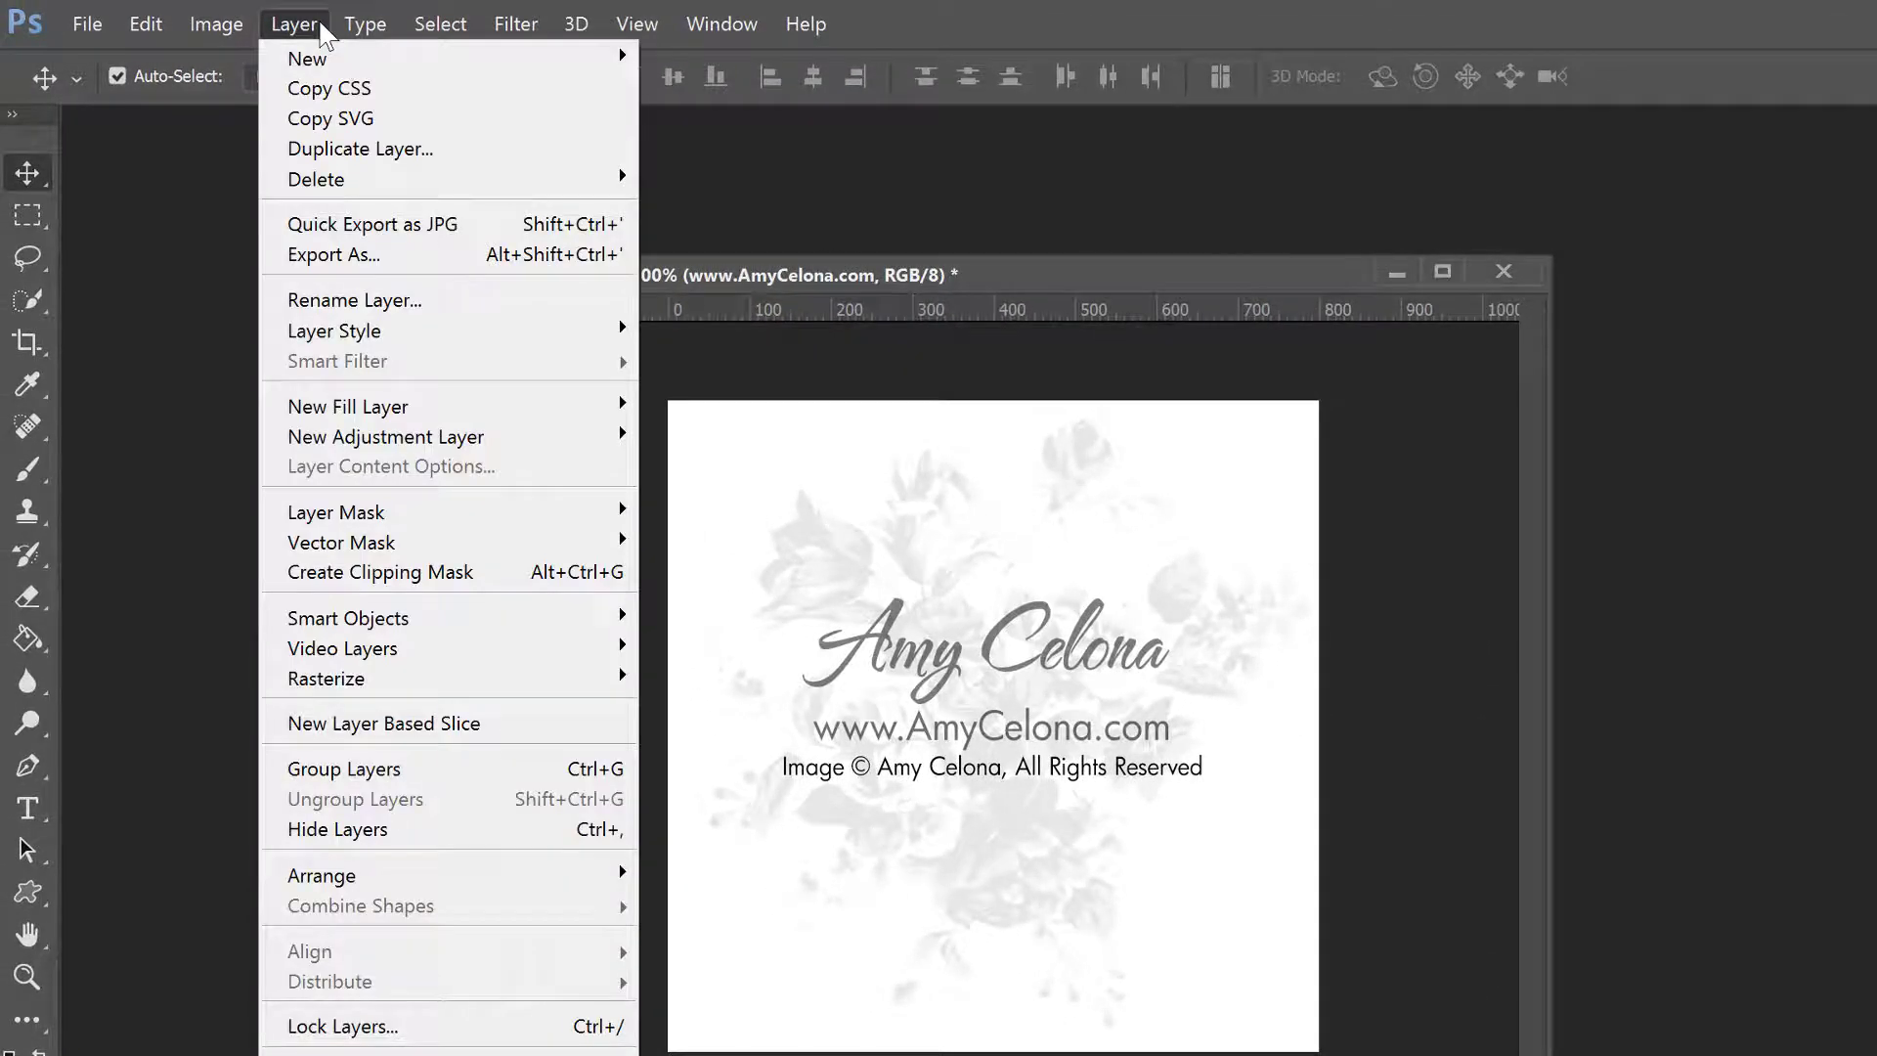
mouse_move(161, 26)
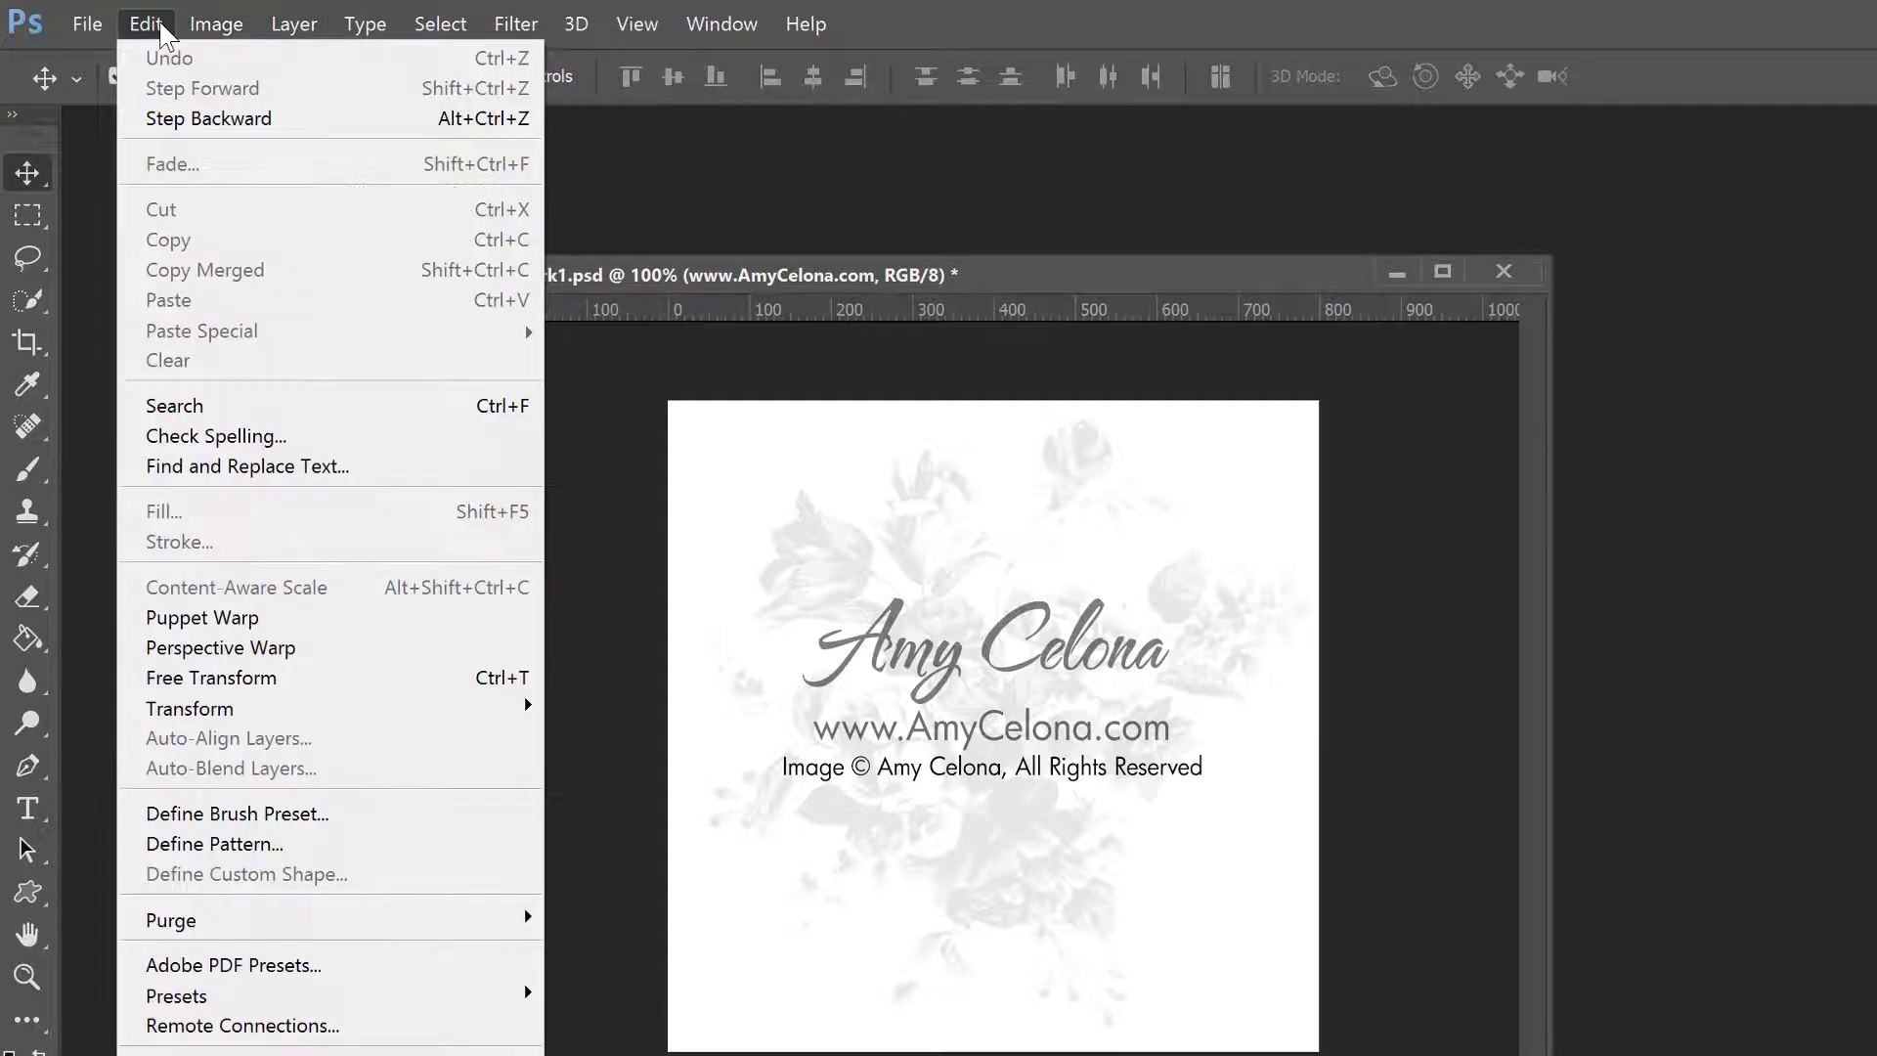
click(211, 812)
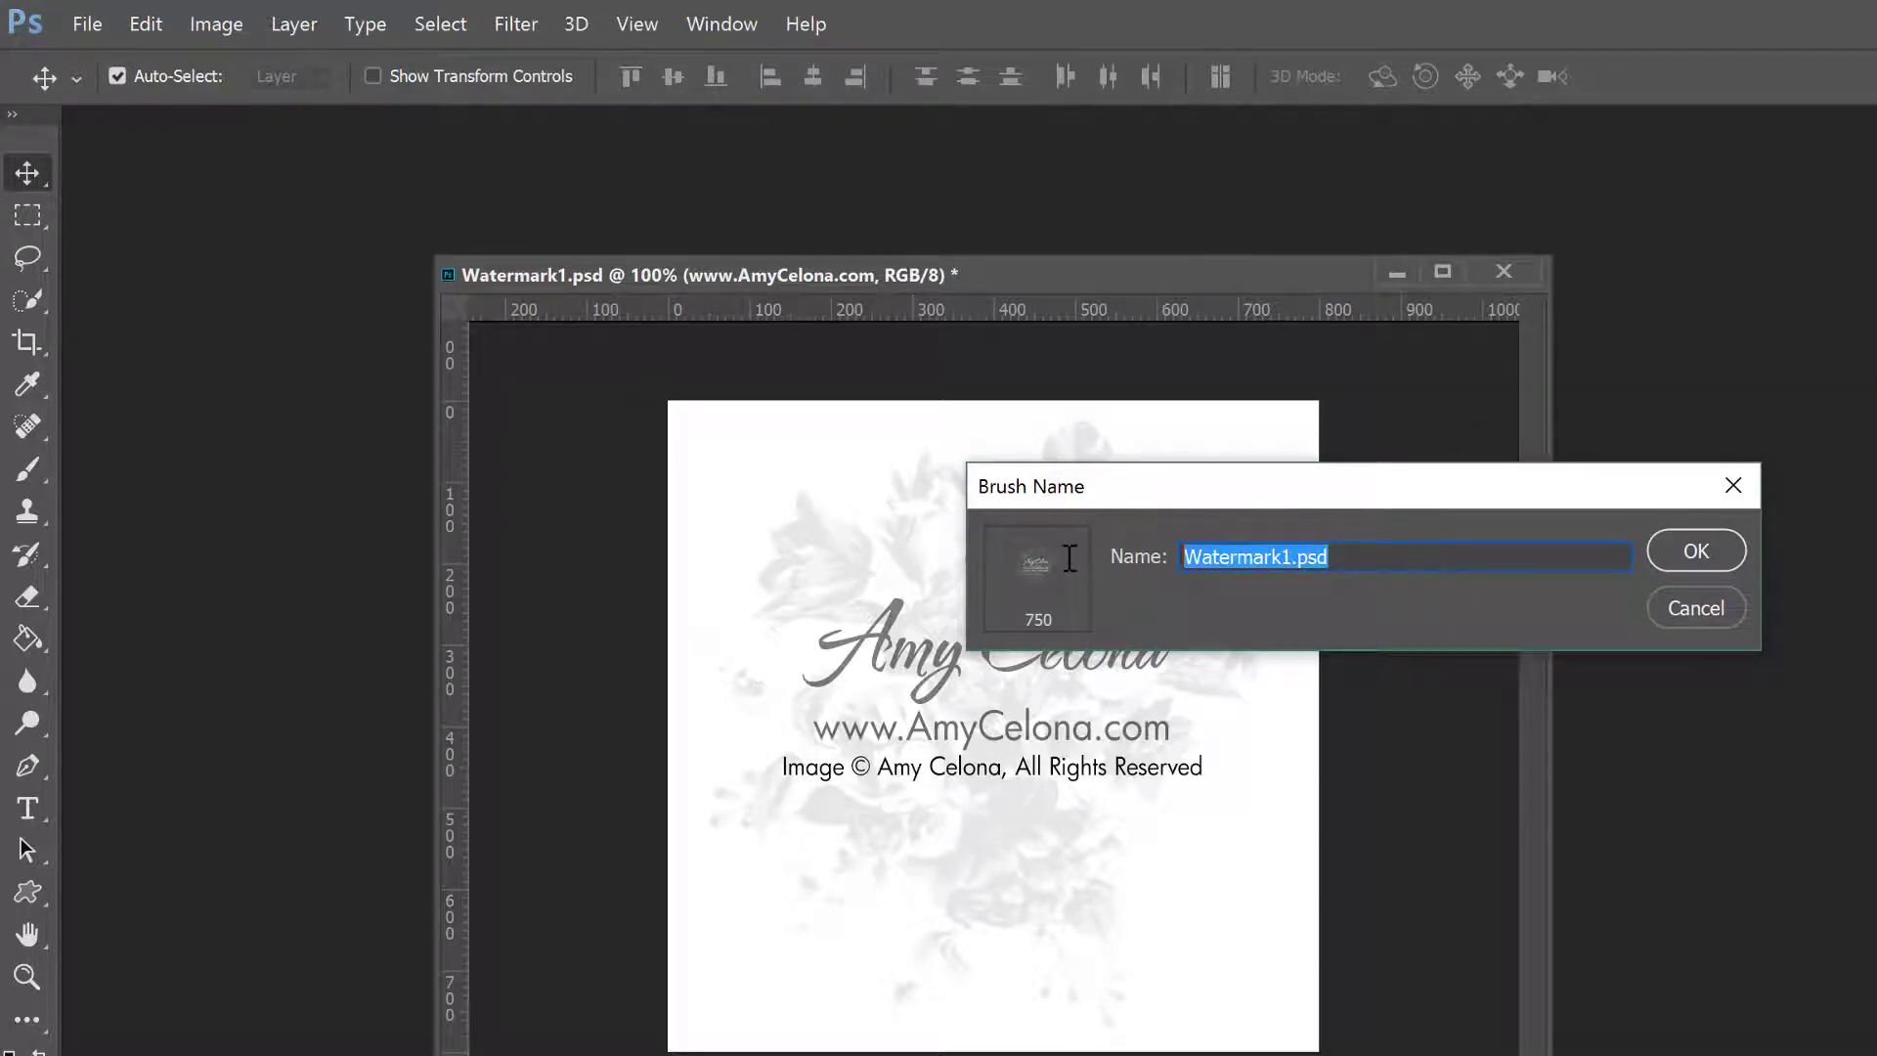
text(AmyCelona.com)
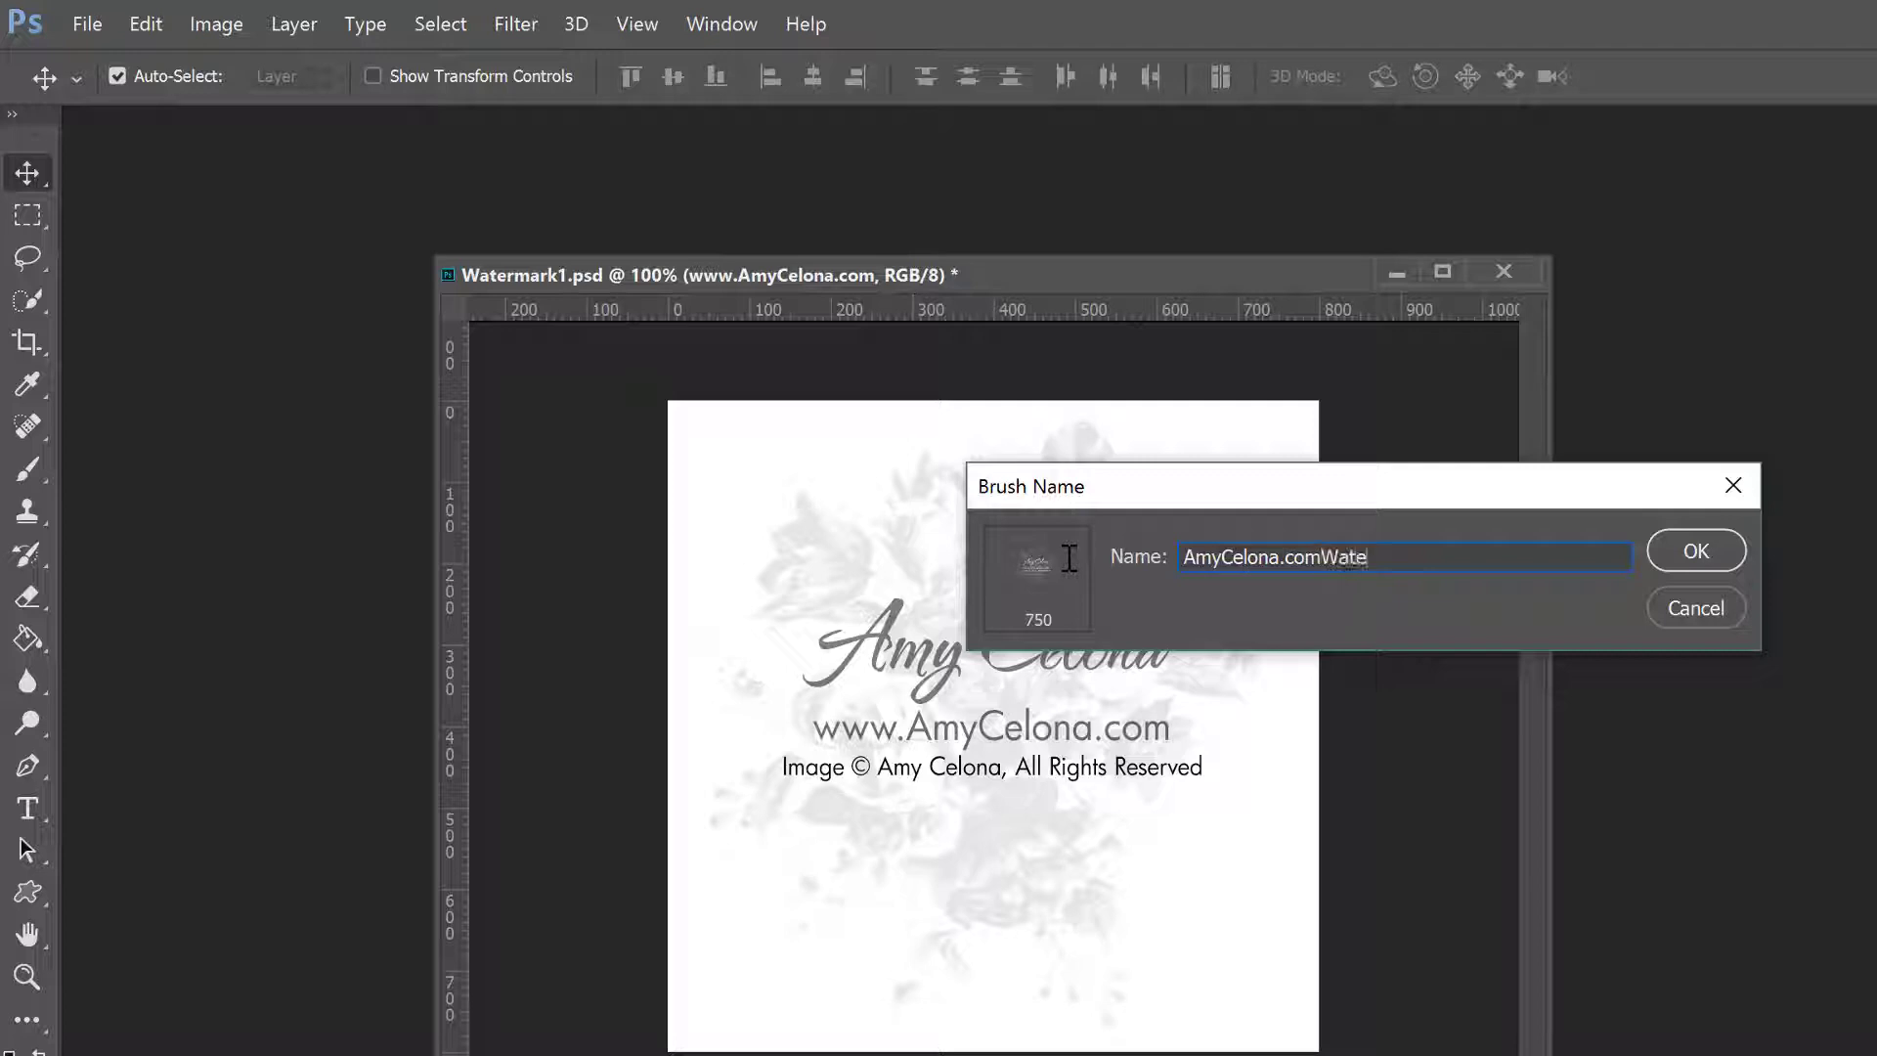
click(1687, 554)
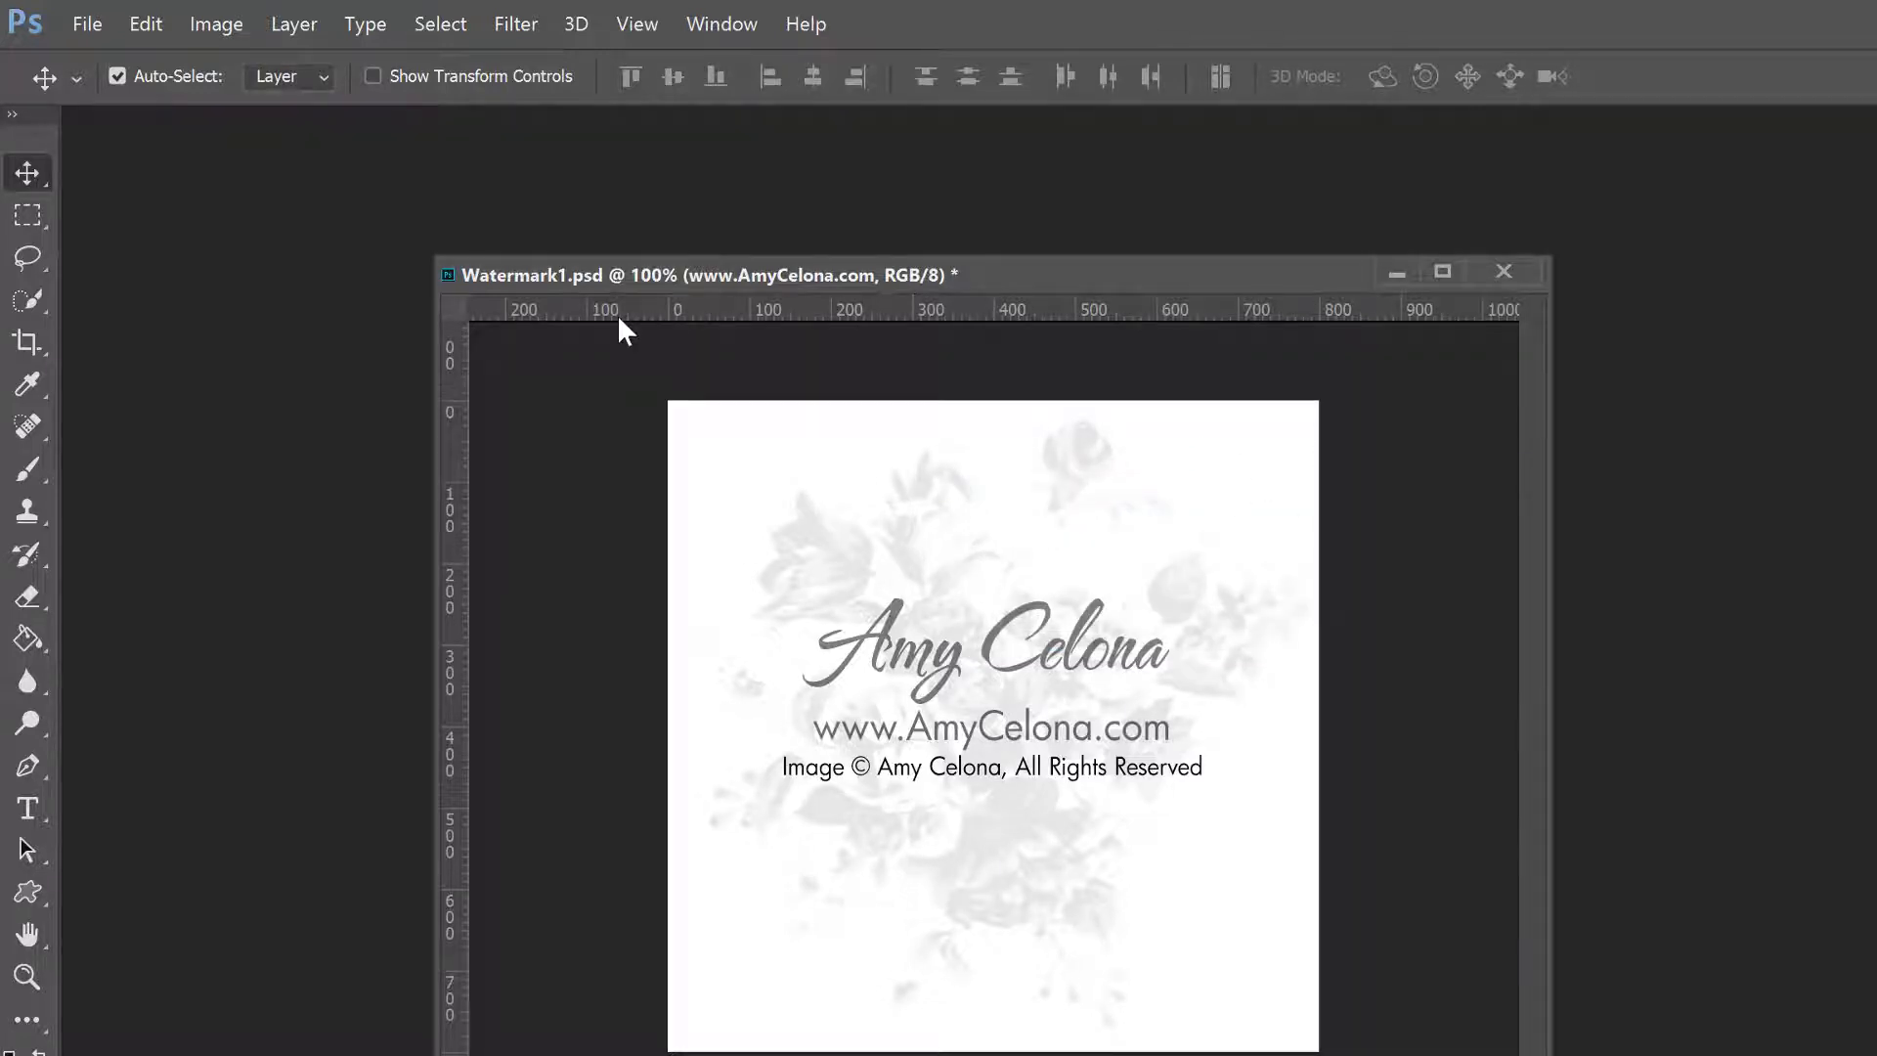
Hide the background and export the watermark via Save for Web as a transparent PNG-24
drag(782, 266, 634, 403)
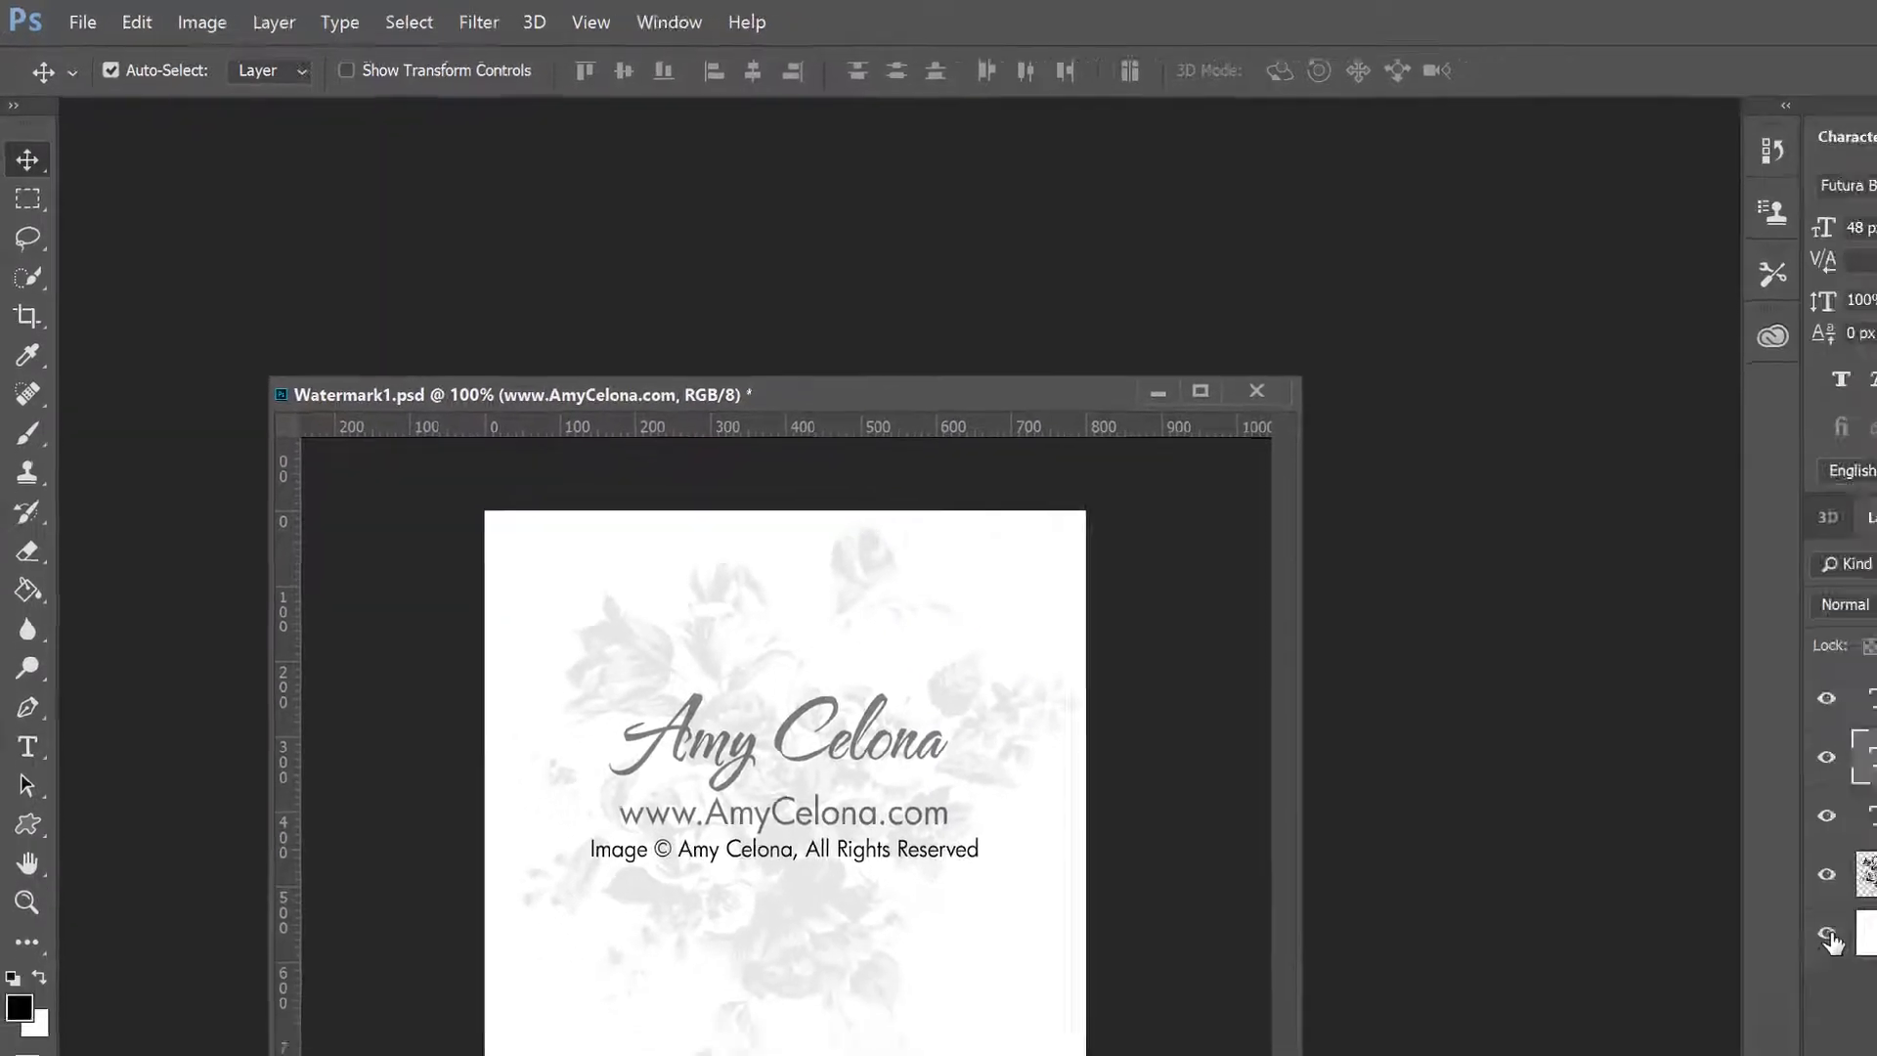
click(1828, 937)
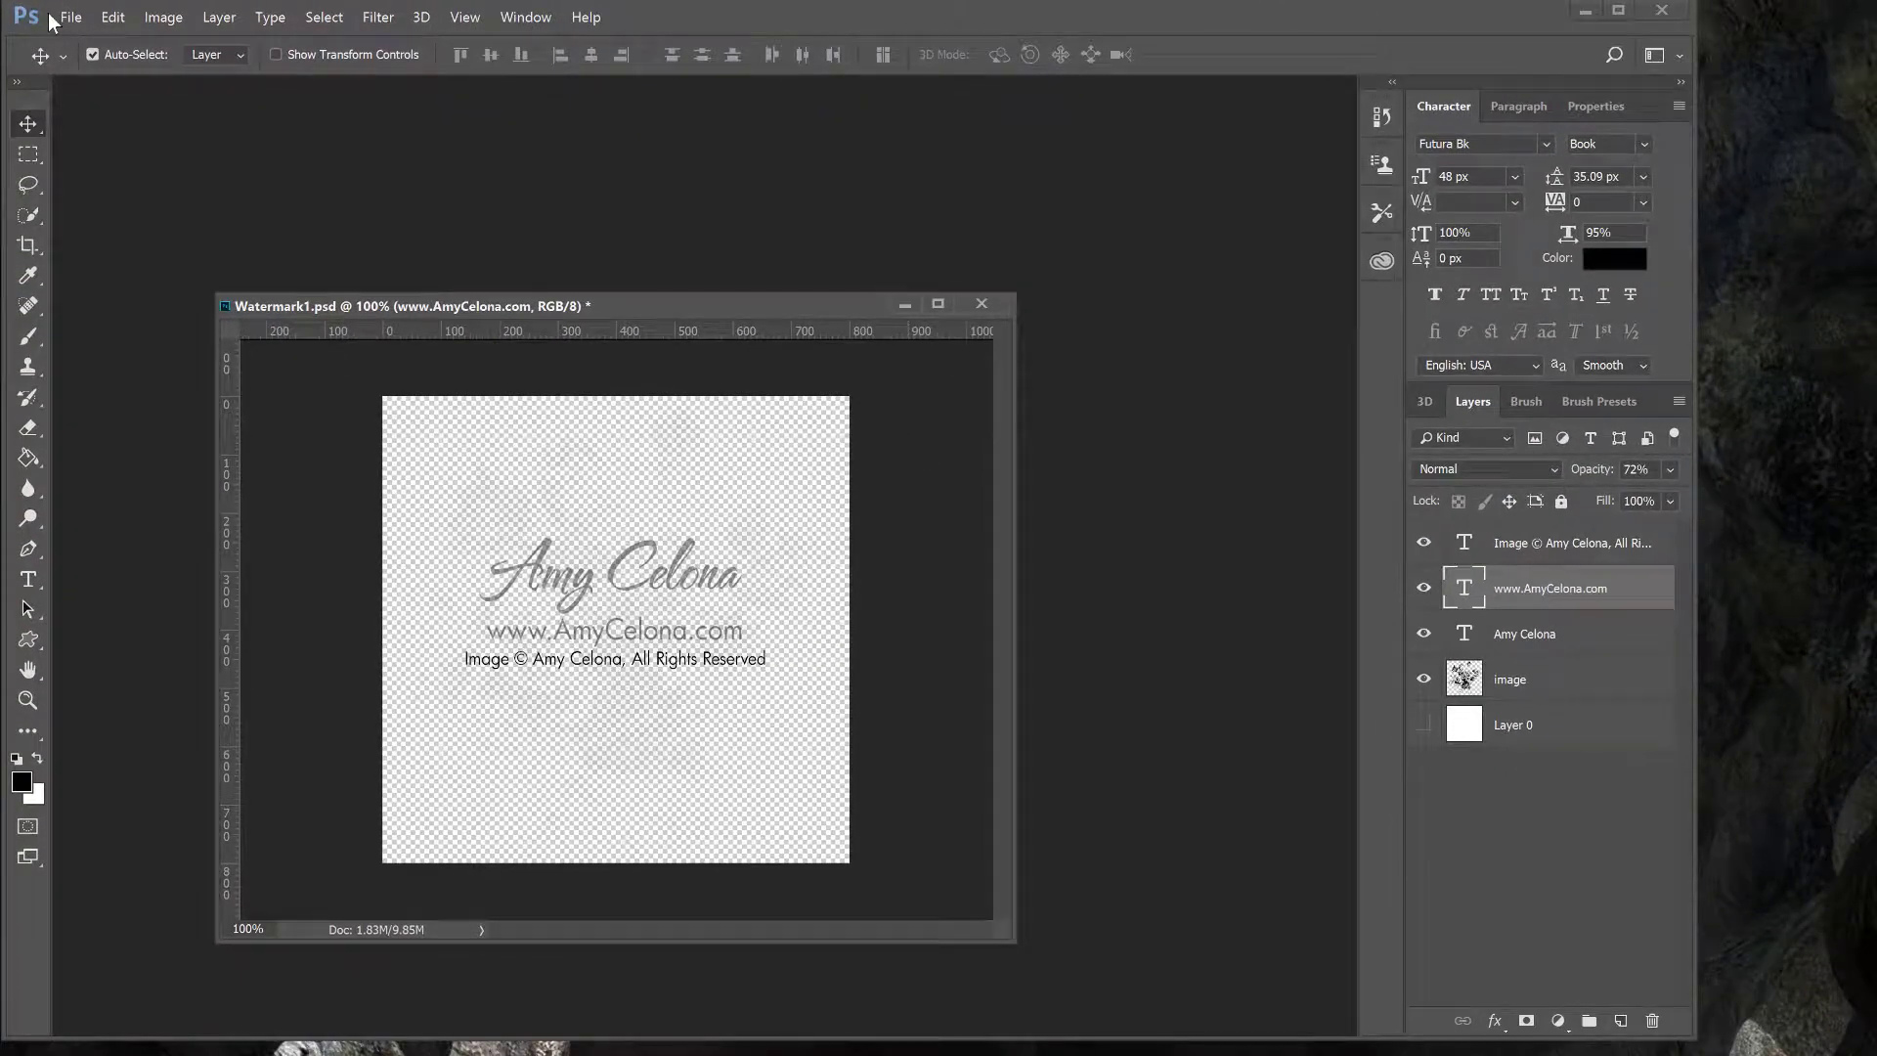
click(53, 19)
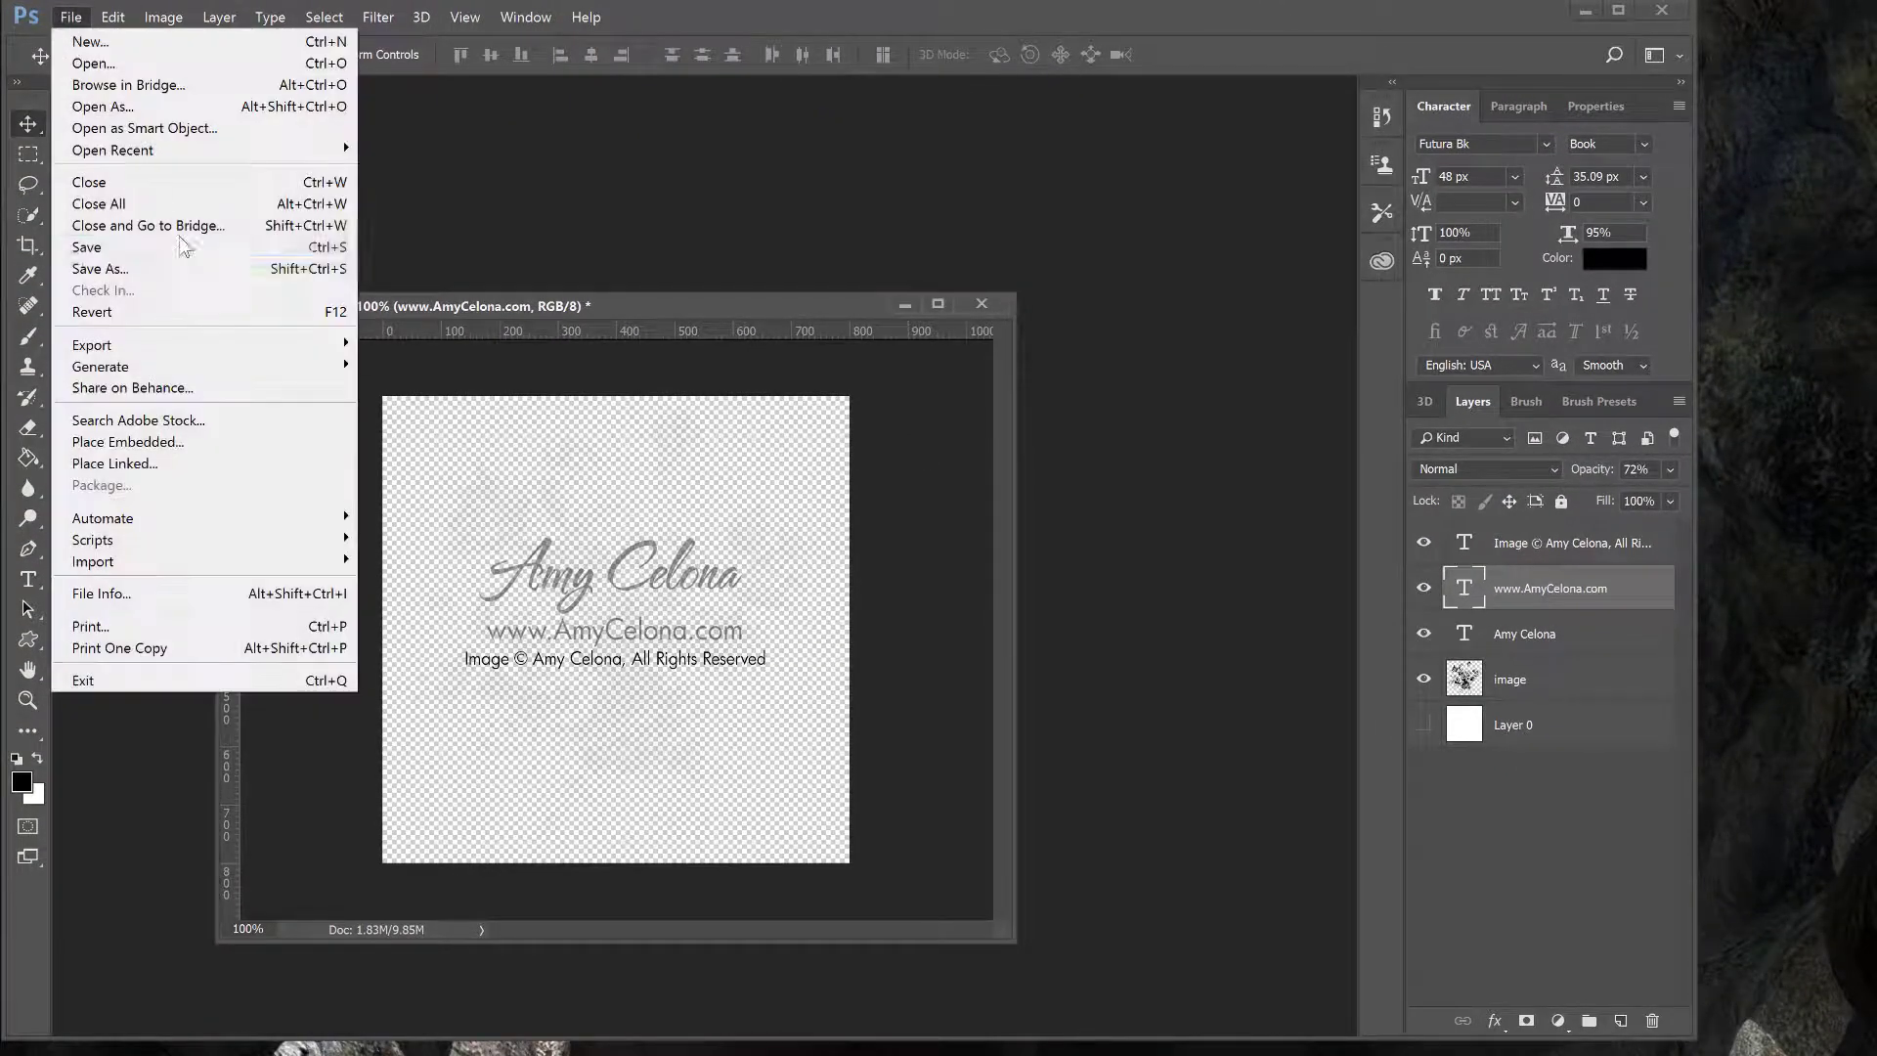
mouse_move(184, 342)
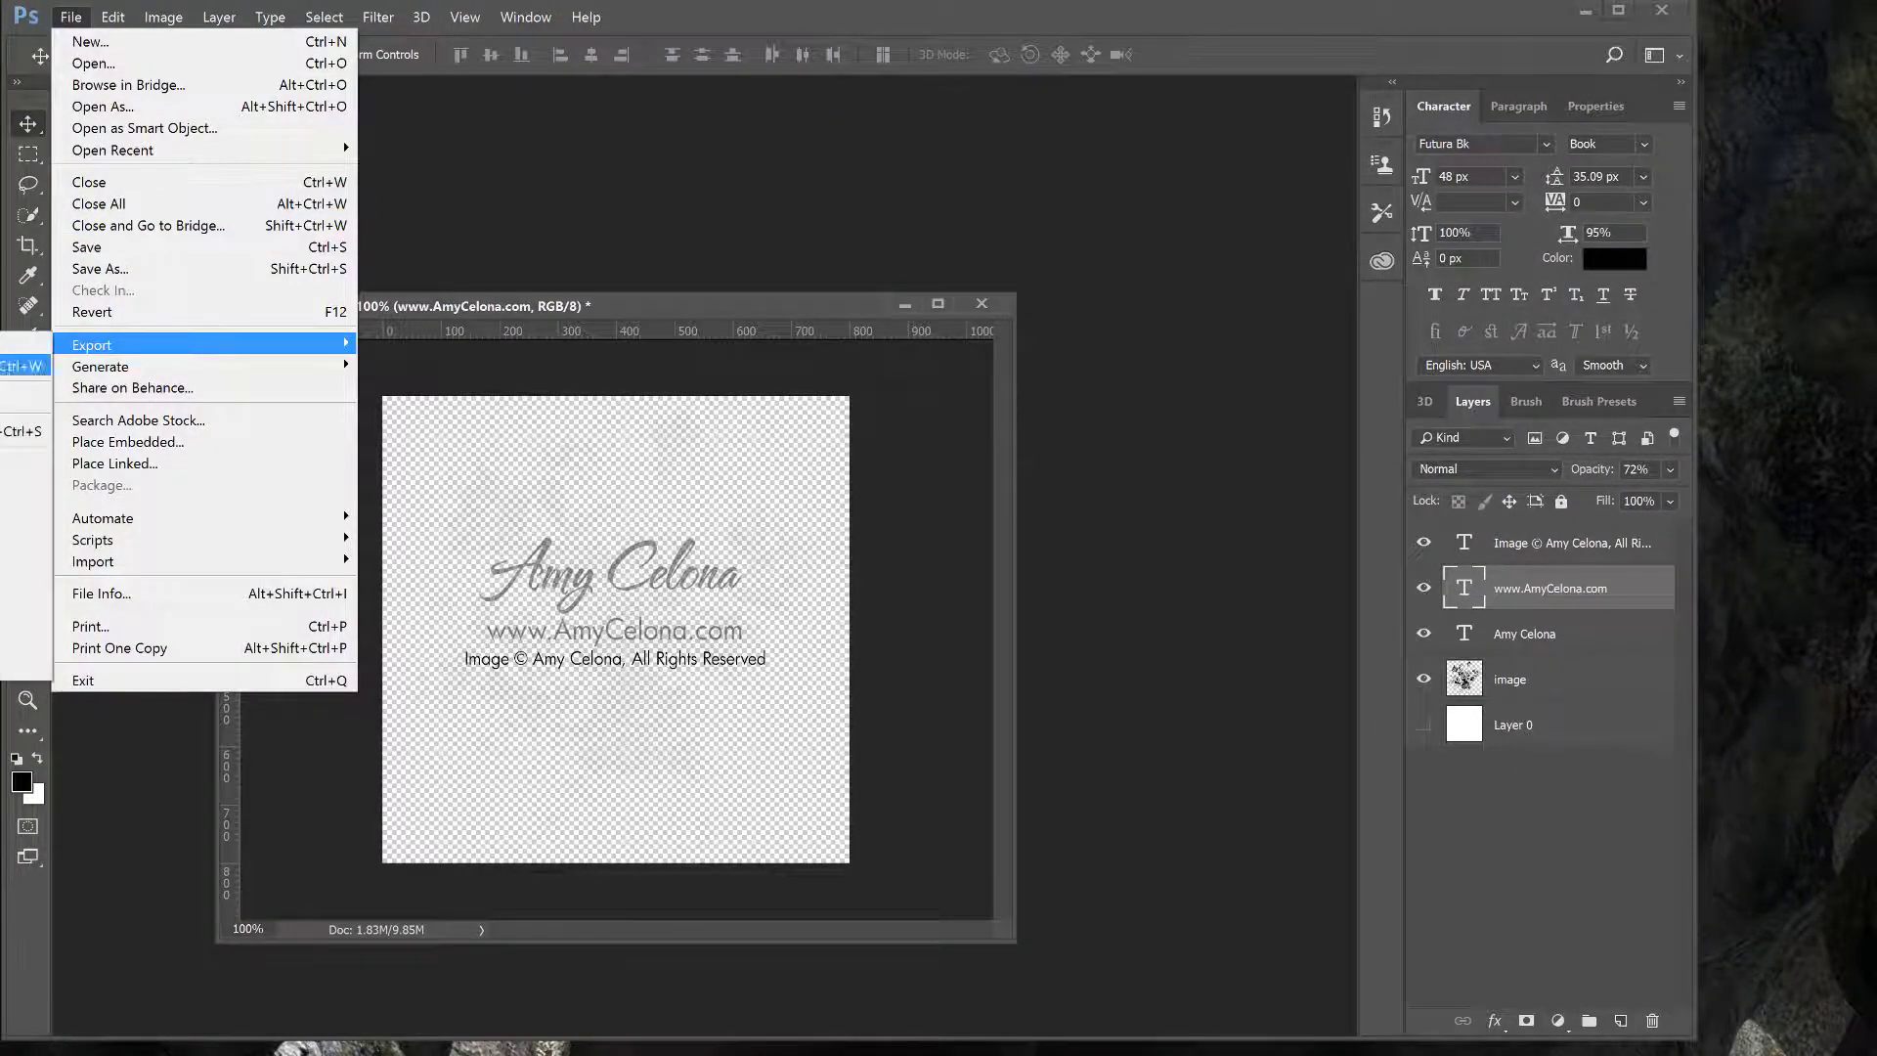
click(21, 431)
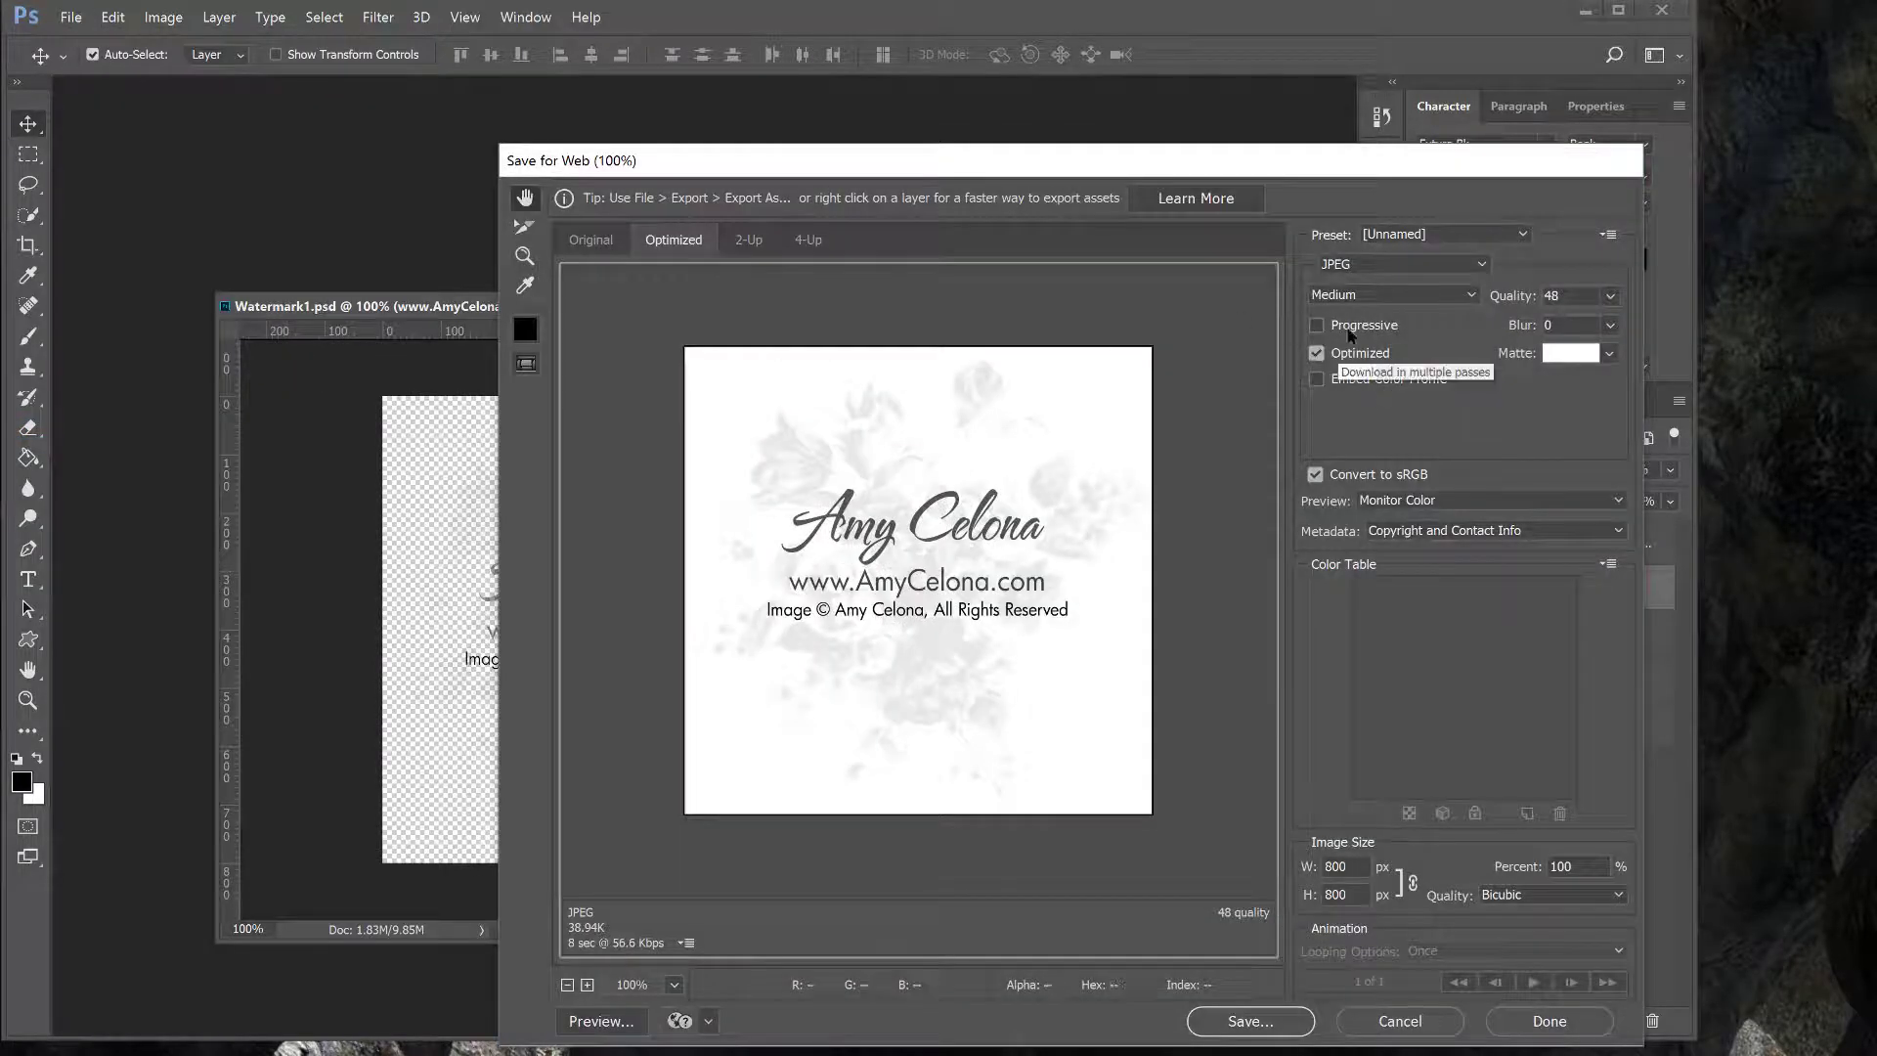
click(1422, 264)
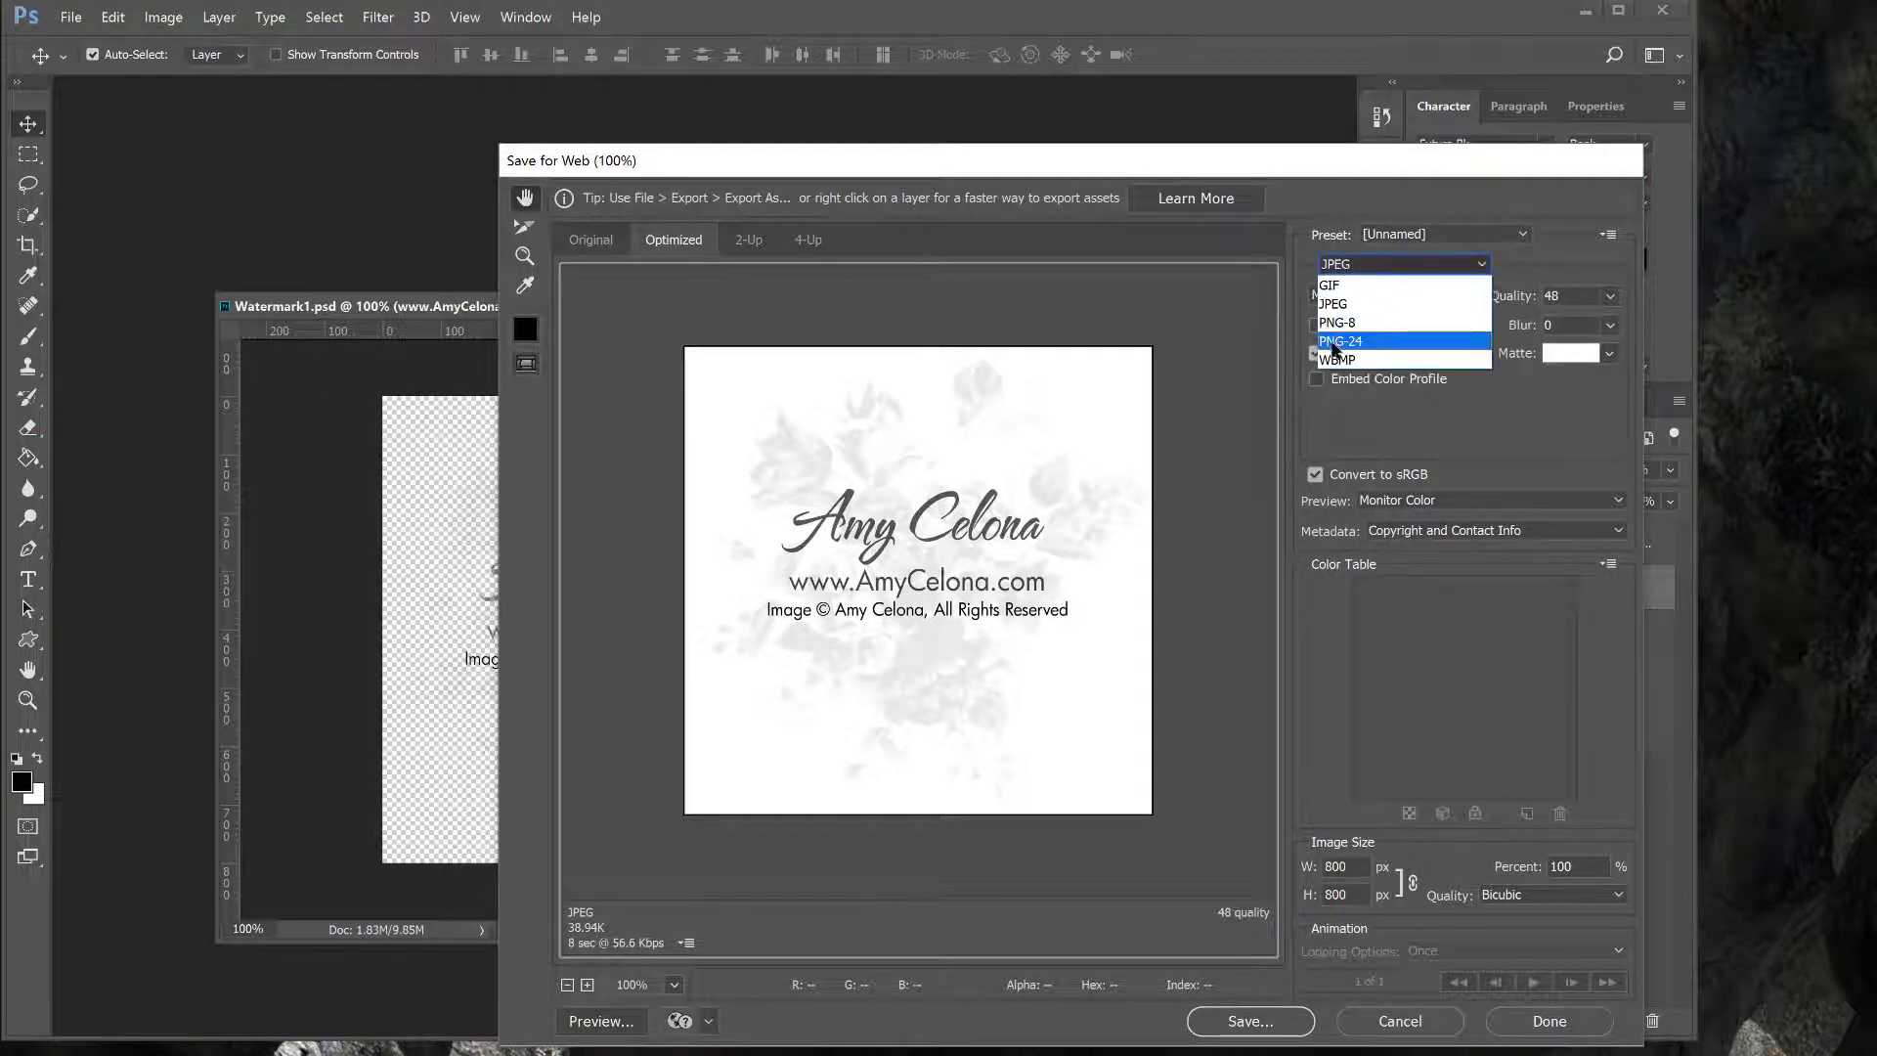
click(1340, 341)
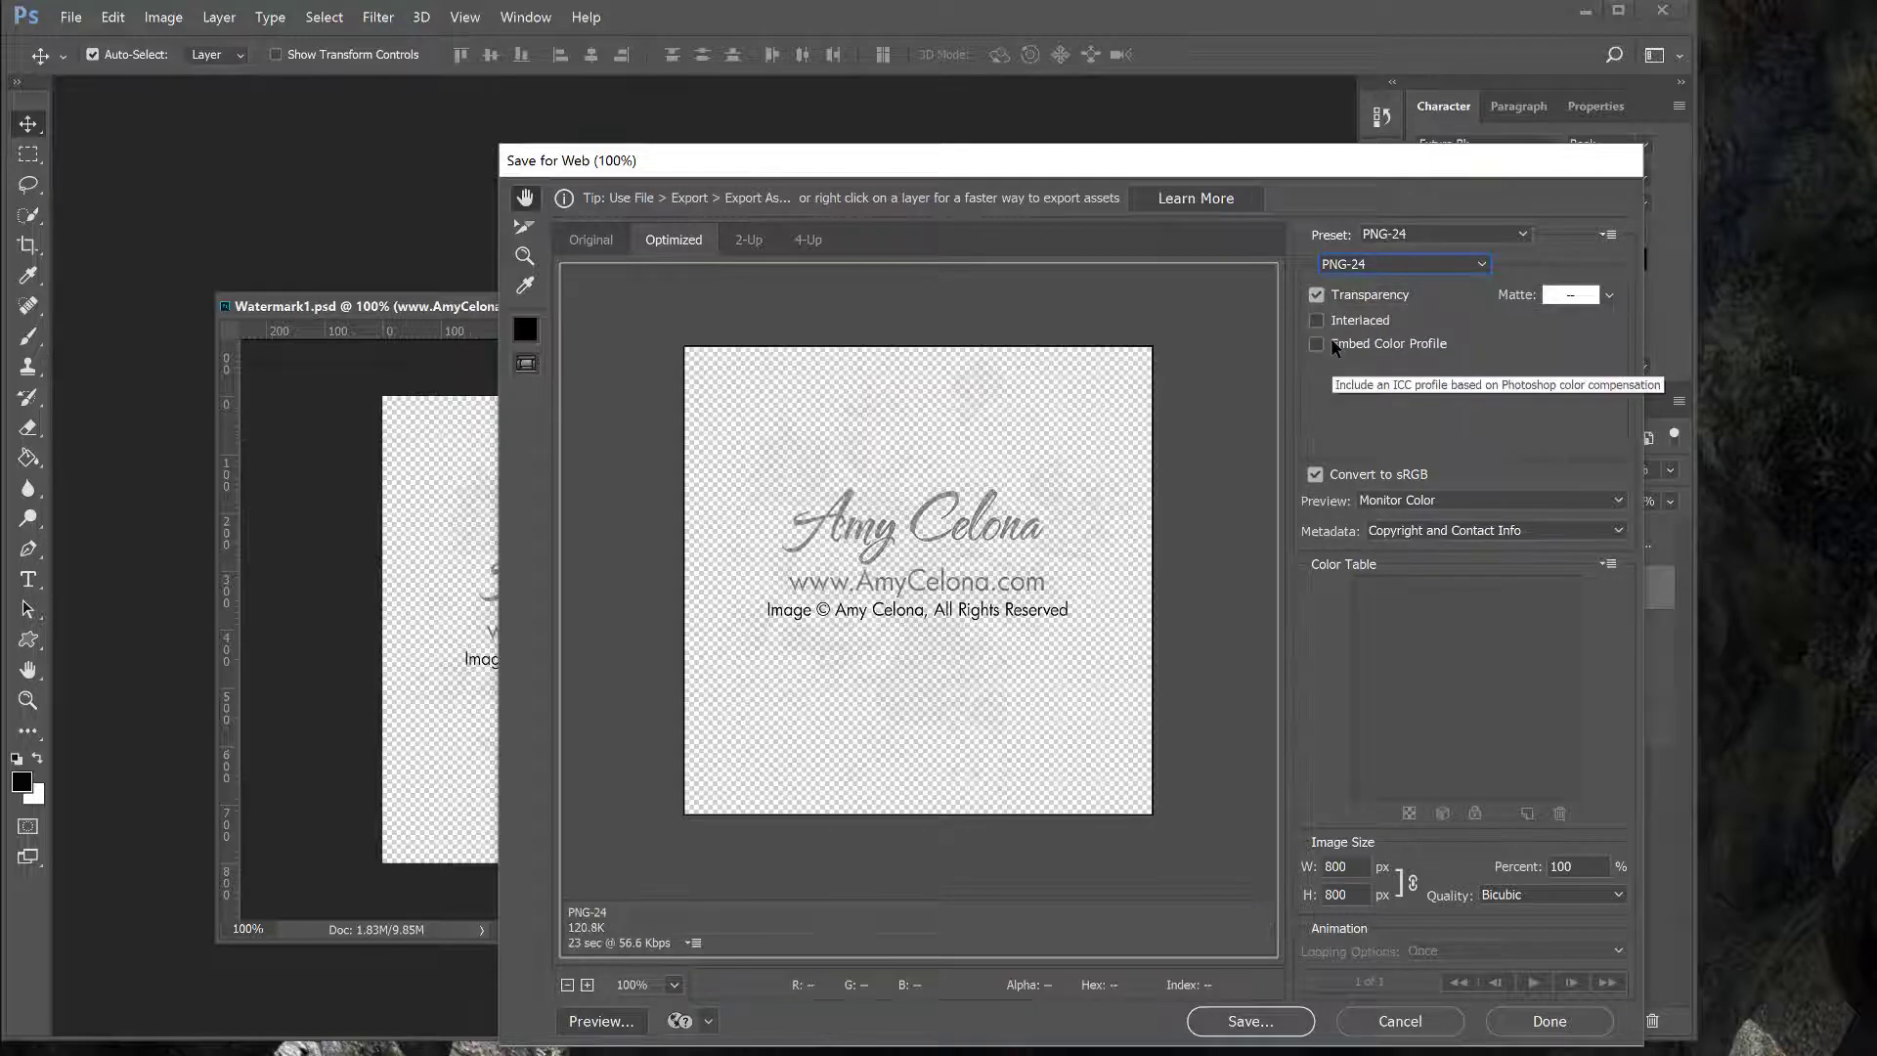
click(1246, 1020)
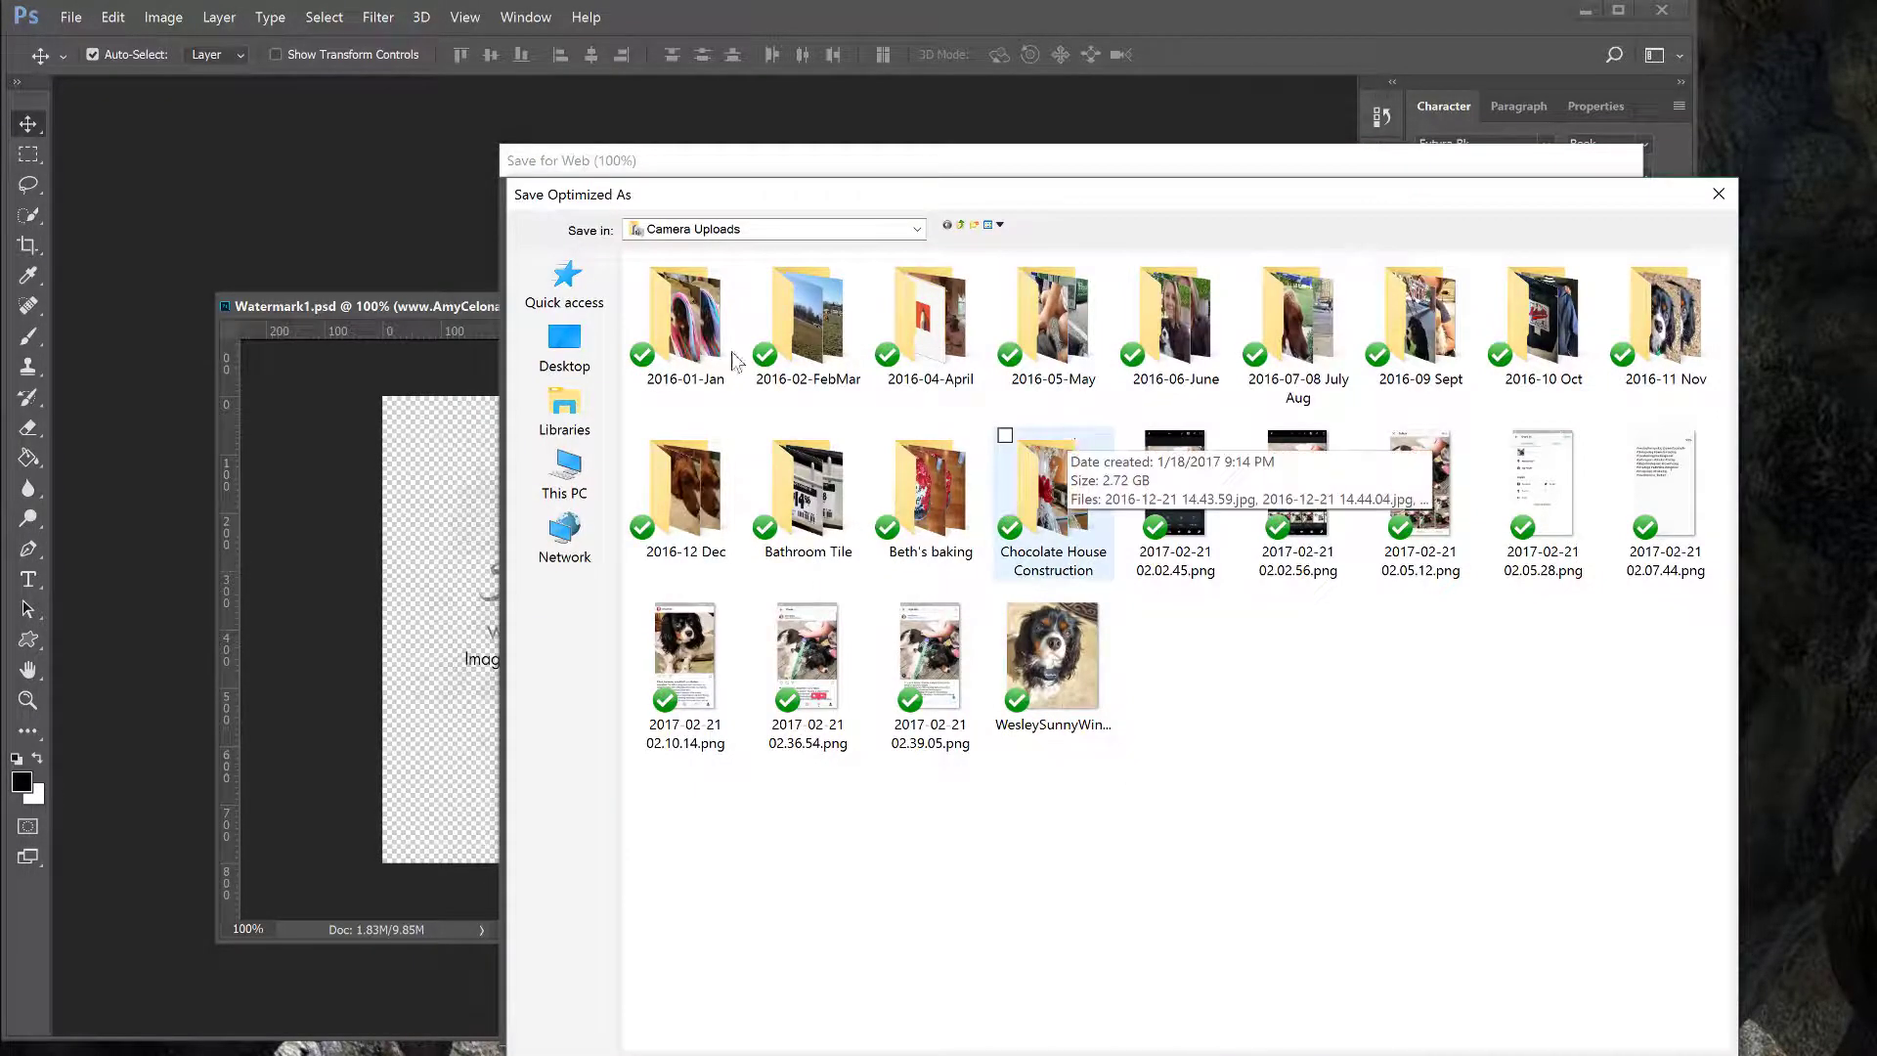
key(Return)
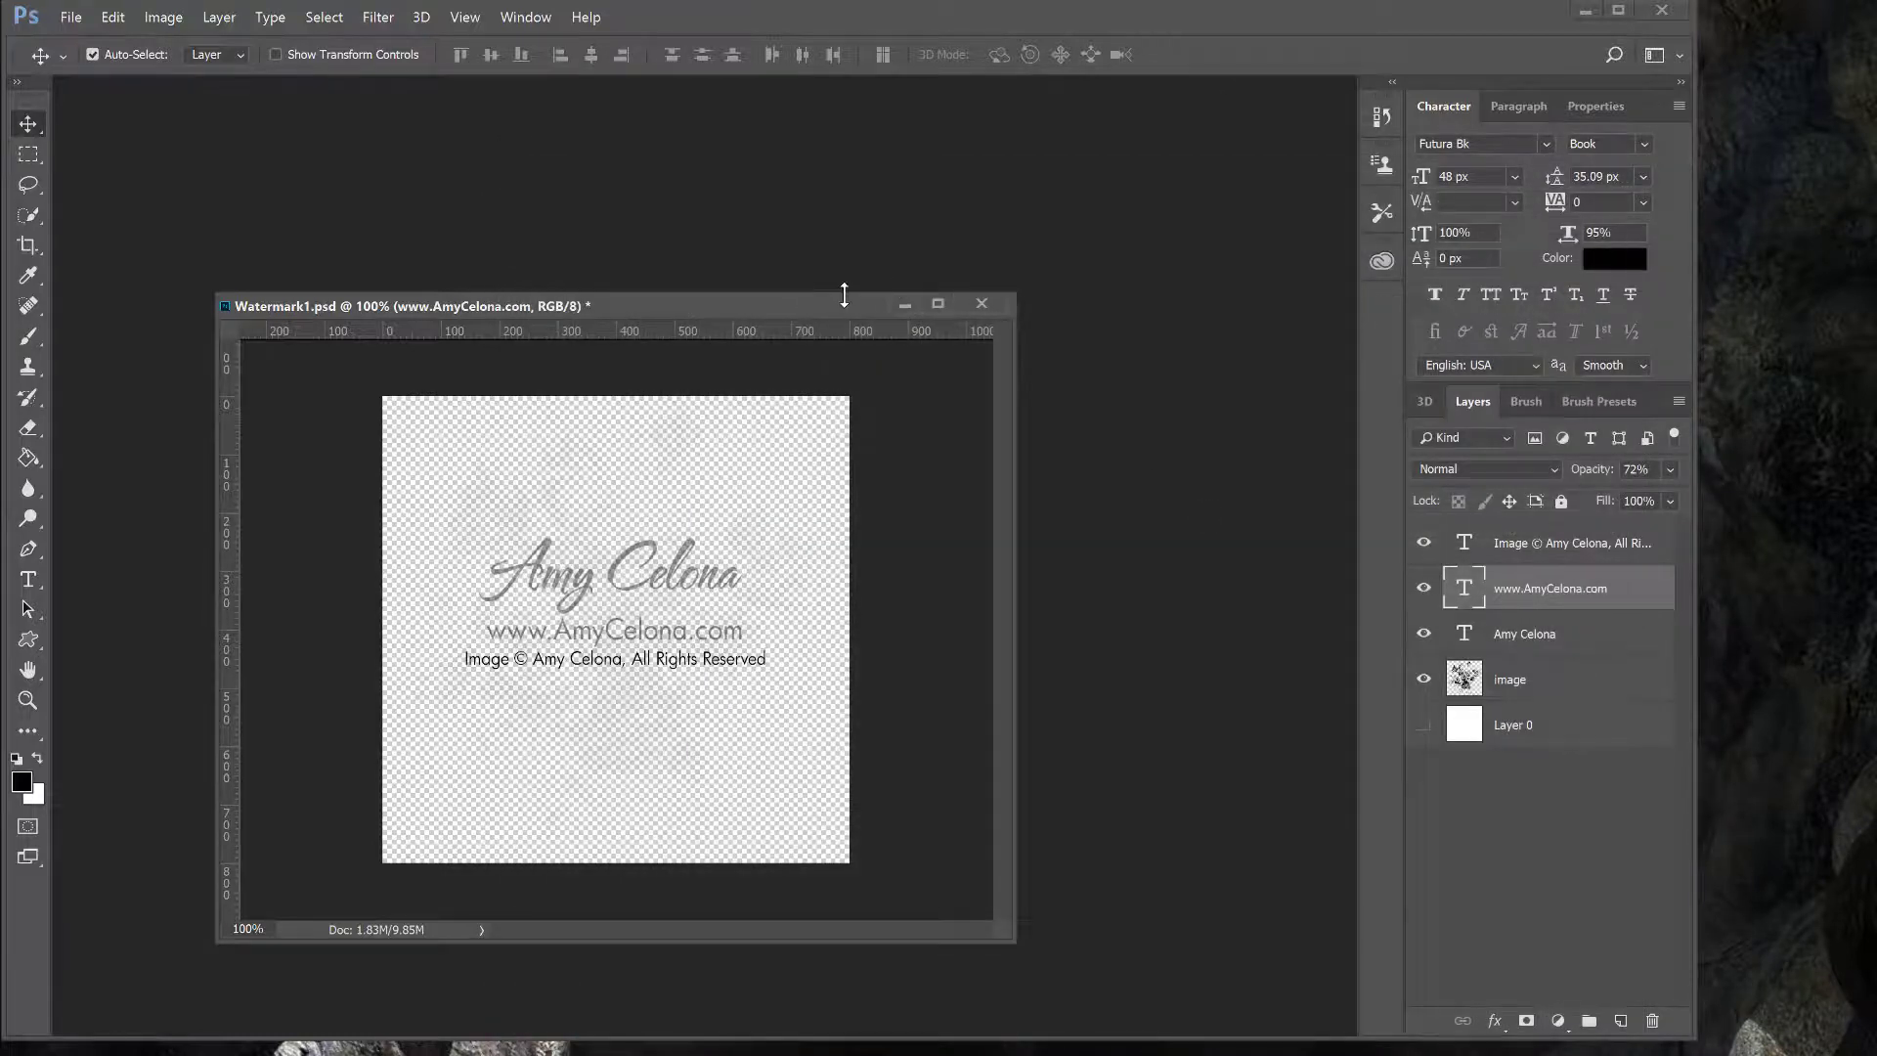
Bring up the Recent Files start screen from the File menu
drag(845, 295, 1135, 129)
click(70, 17)
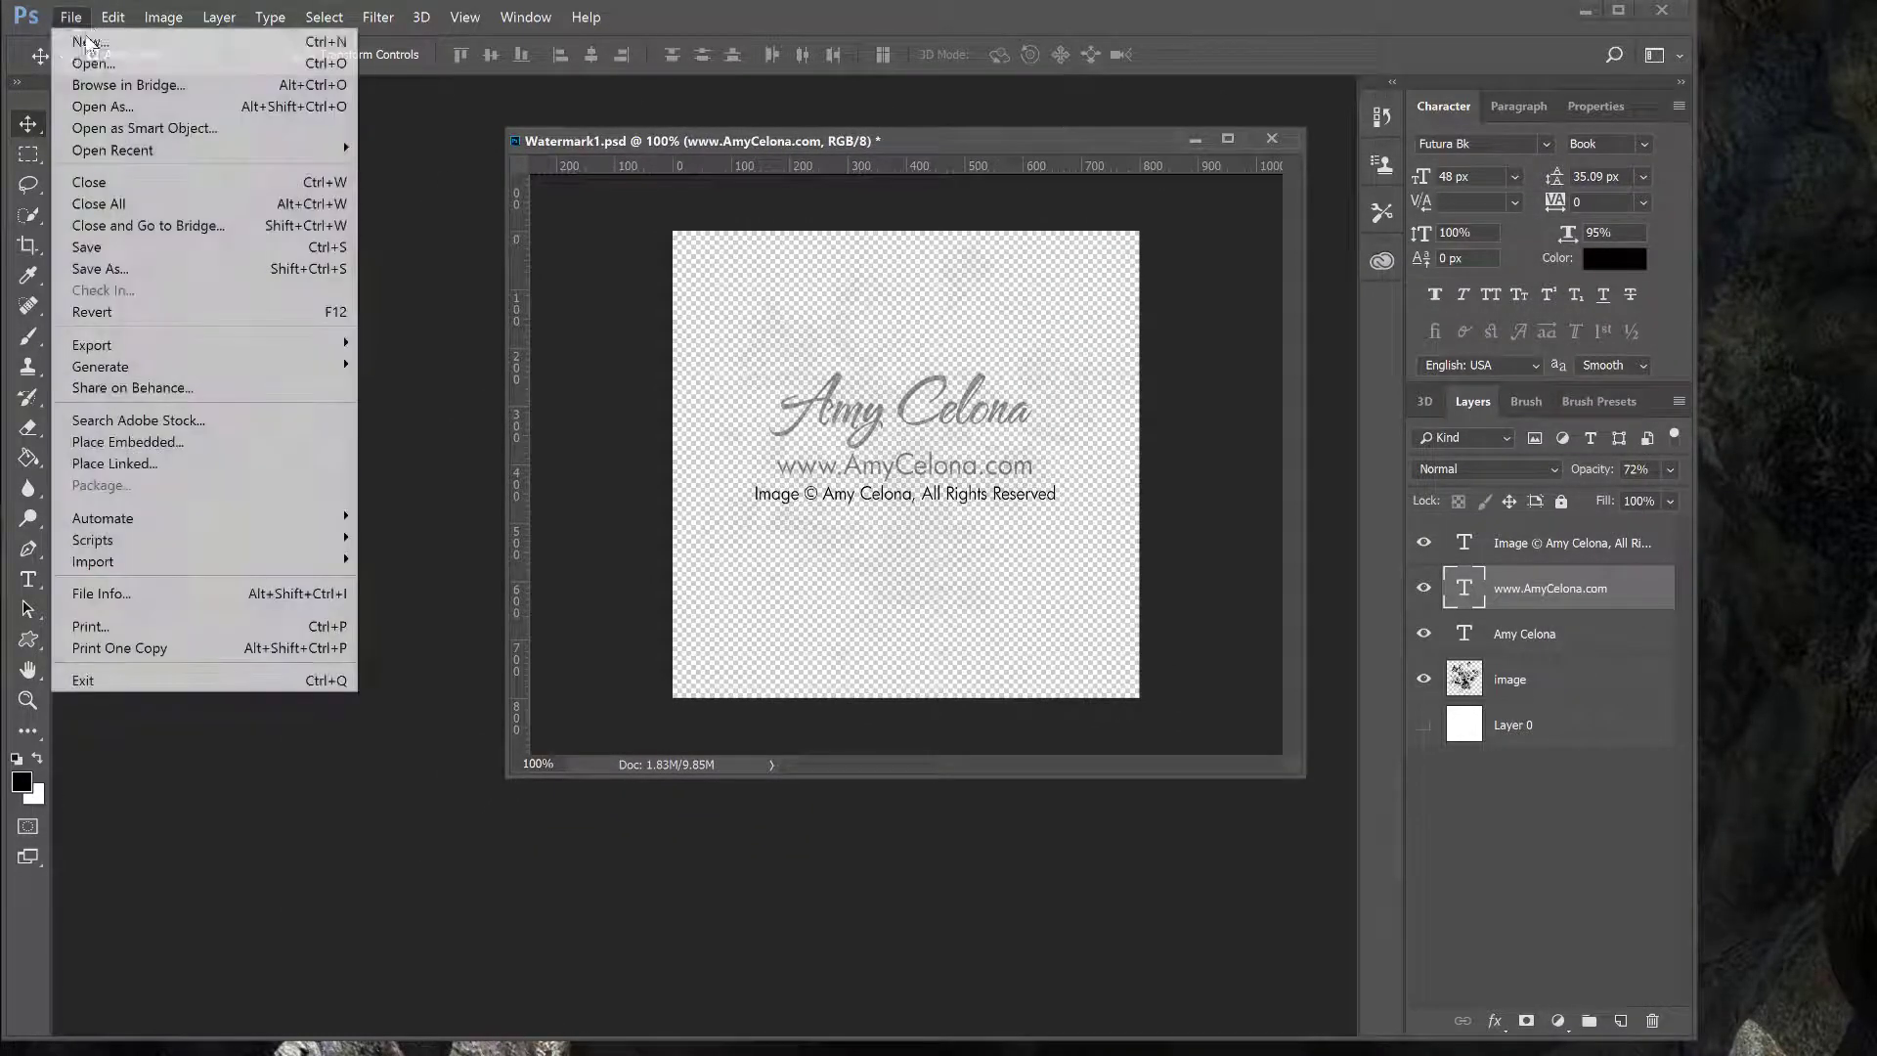
click(98, 37)
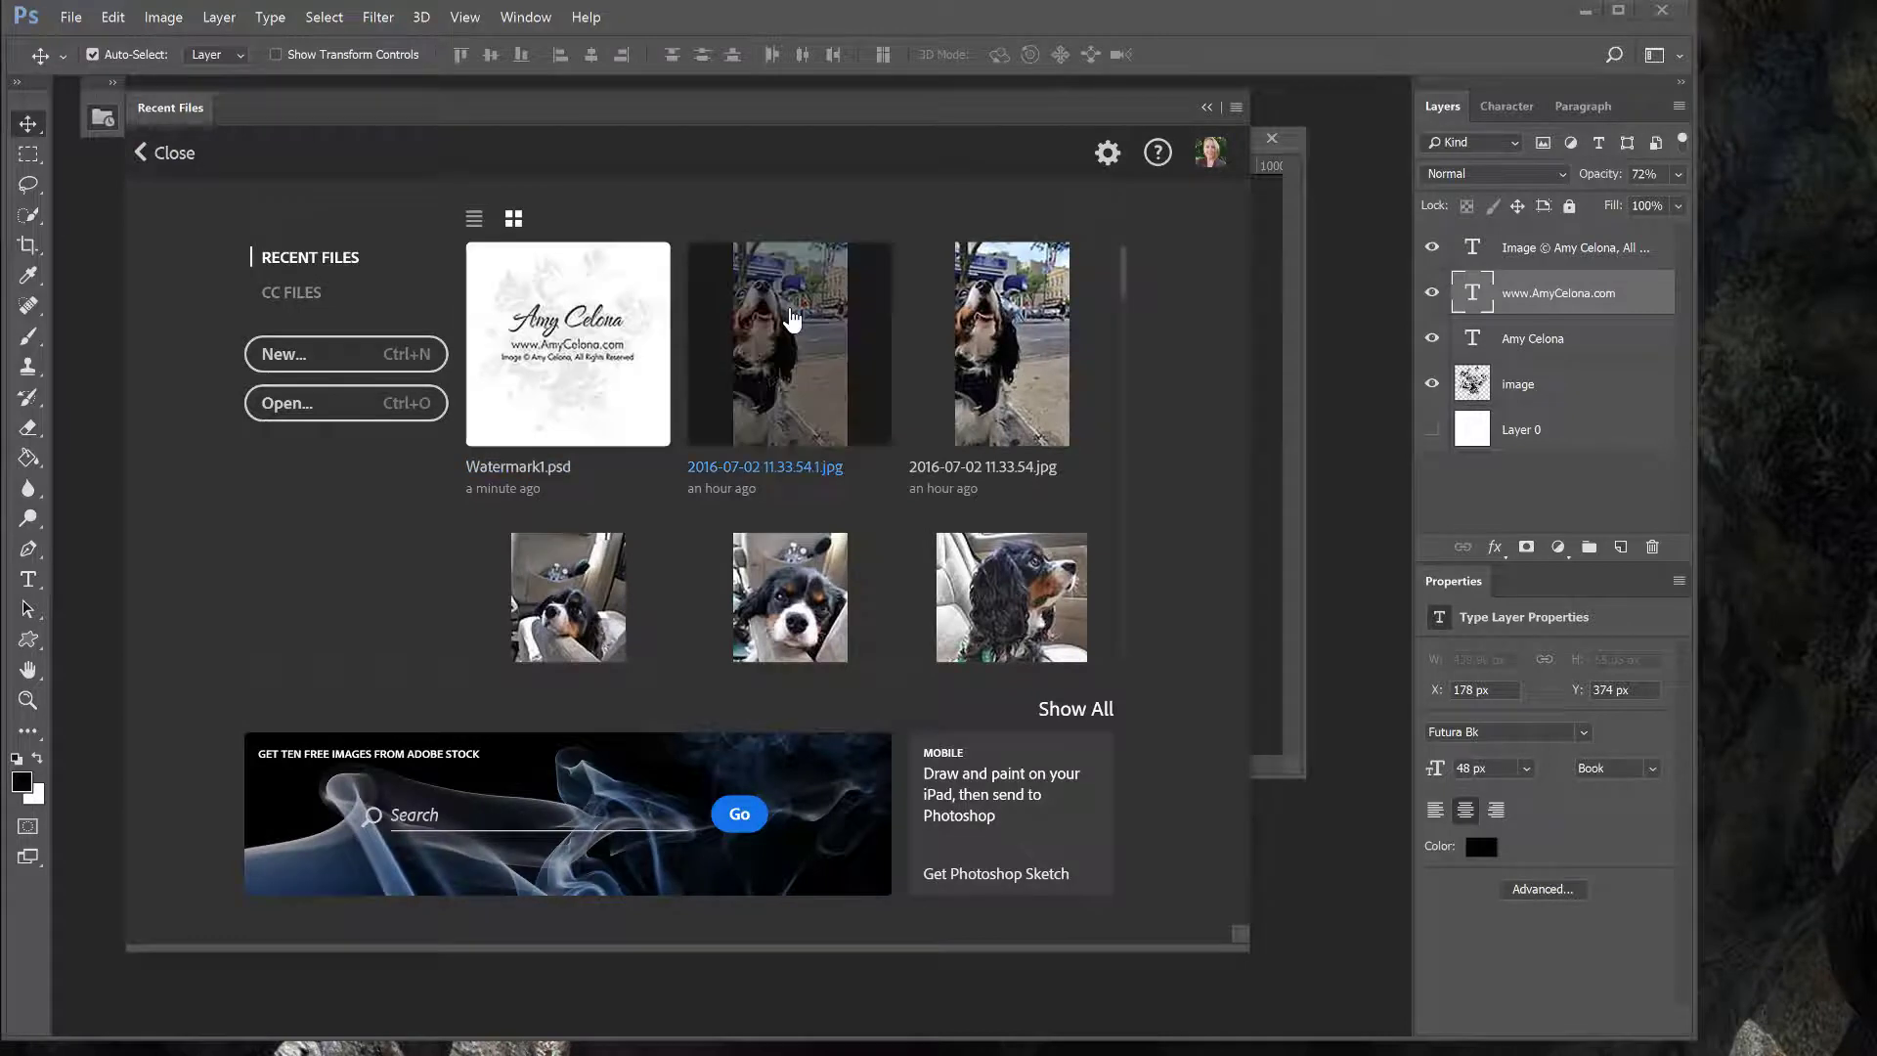
Open the puppy JPG from Recent Files and create a duplicate copy of it
click(861, 608)
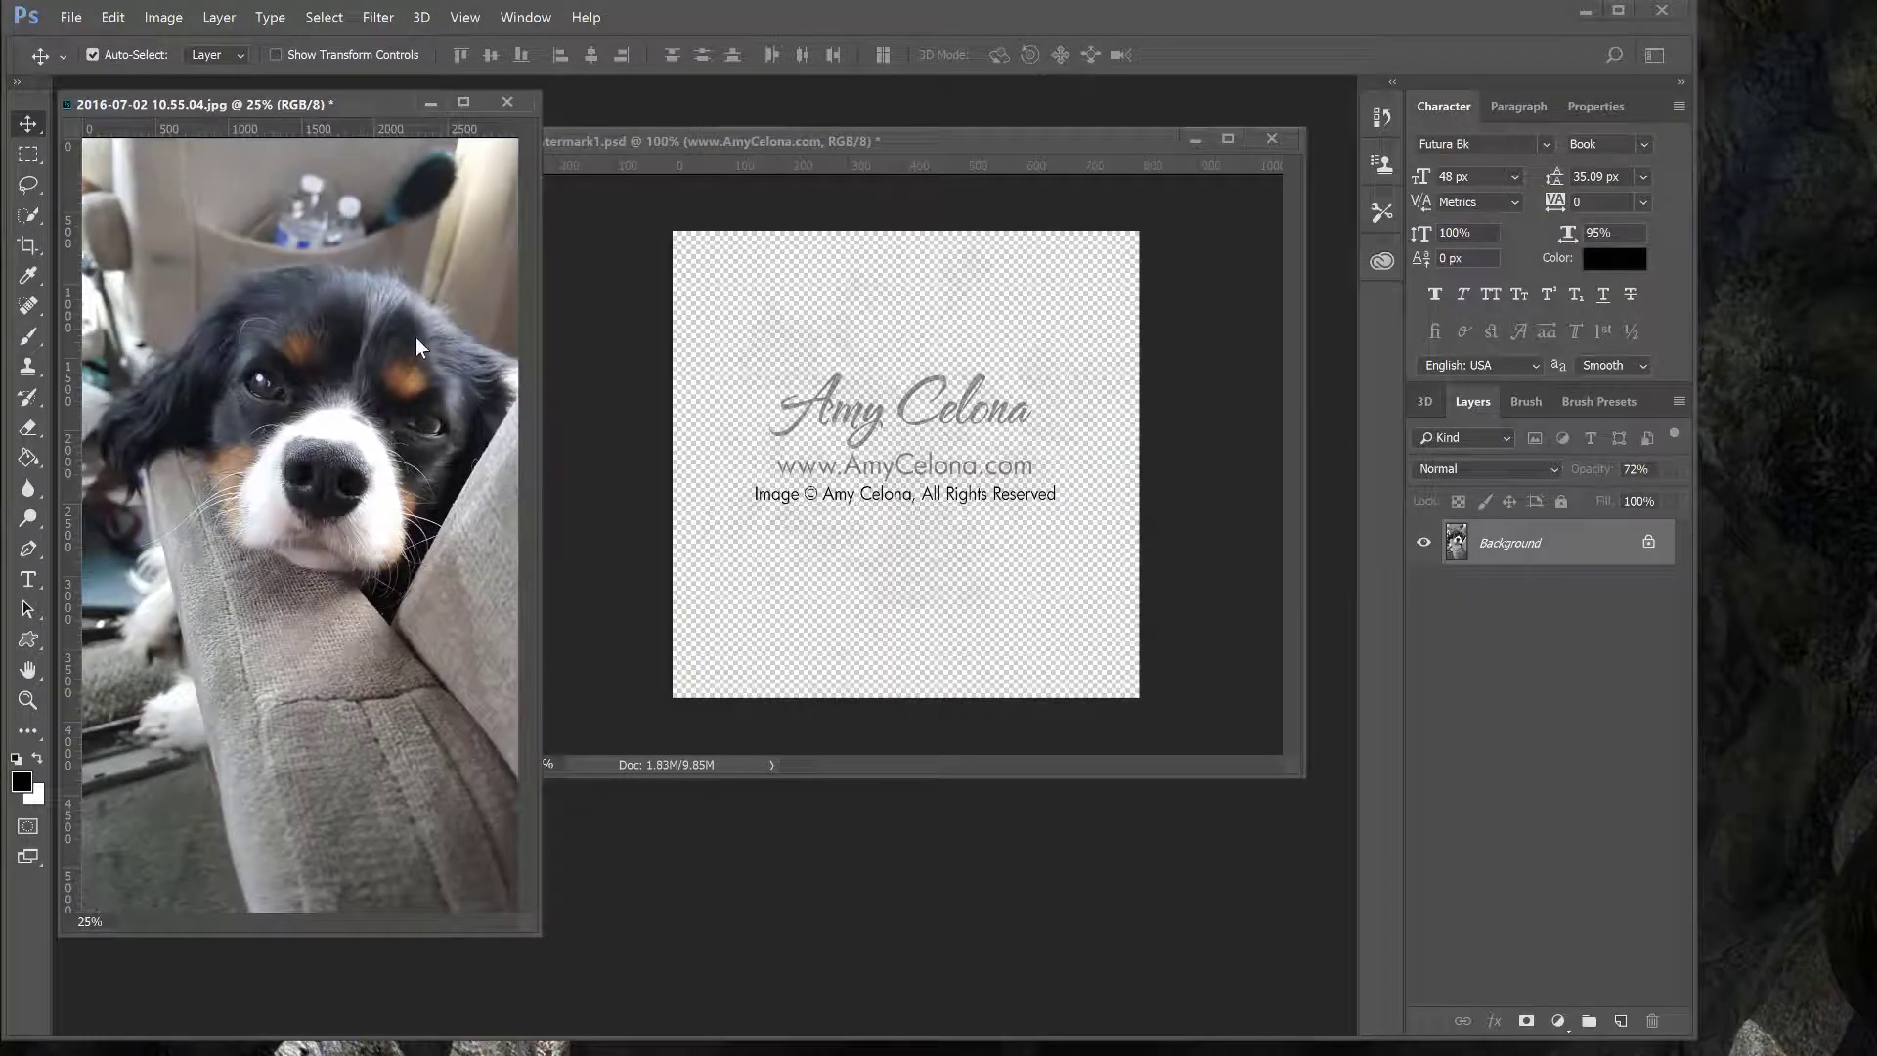
drag(285, 110, 325, 103)
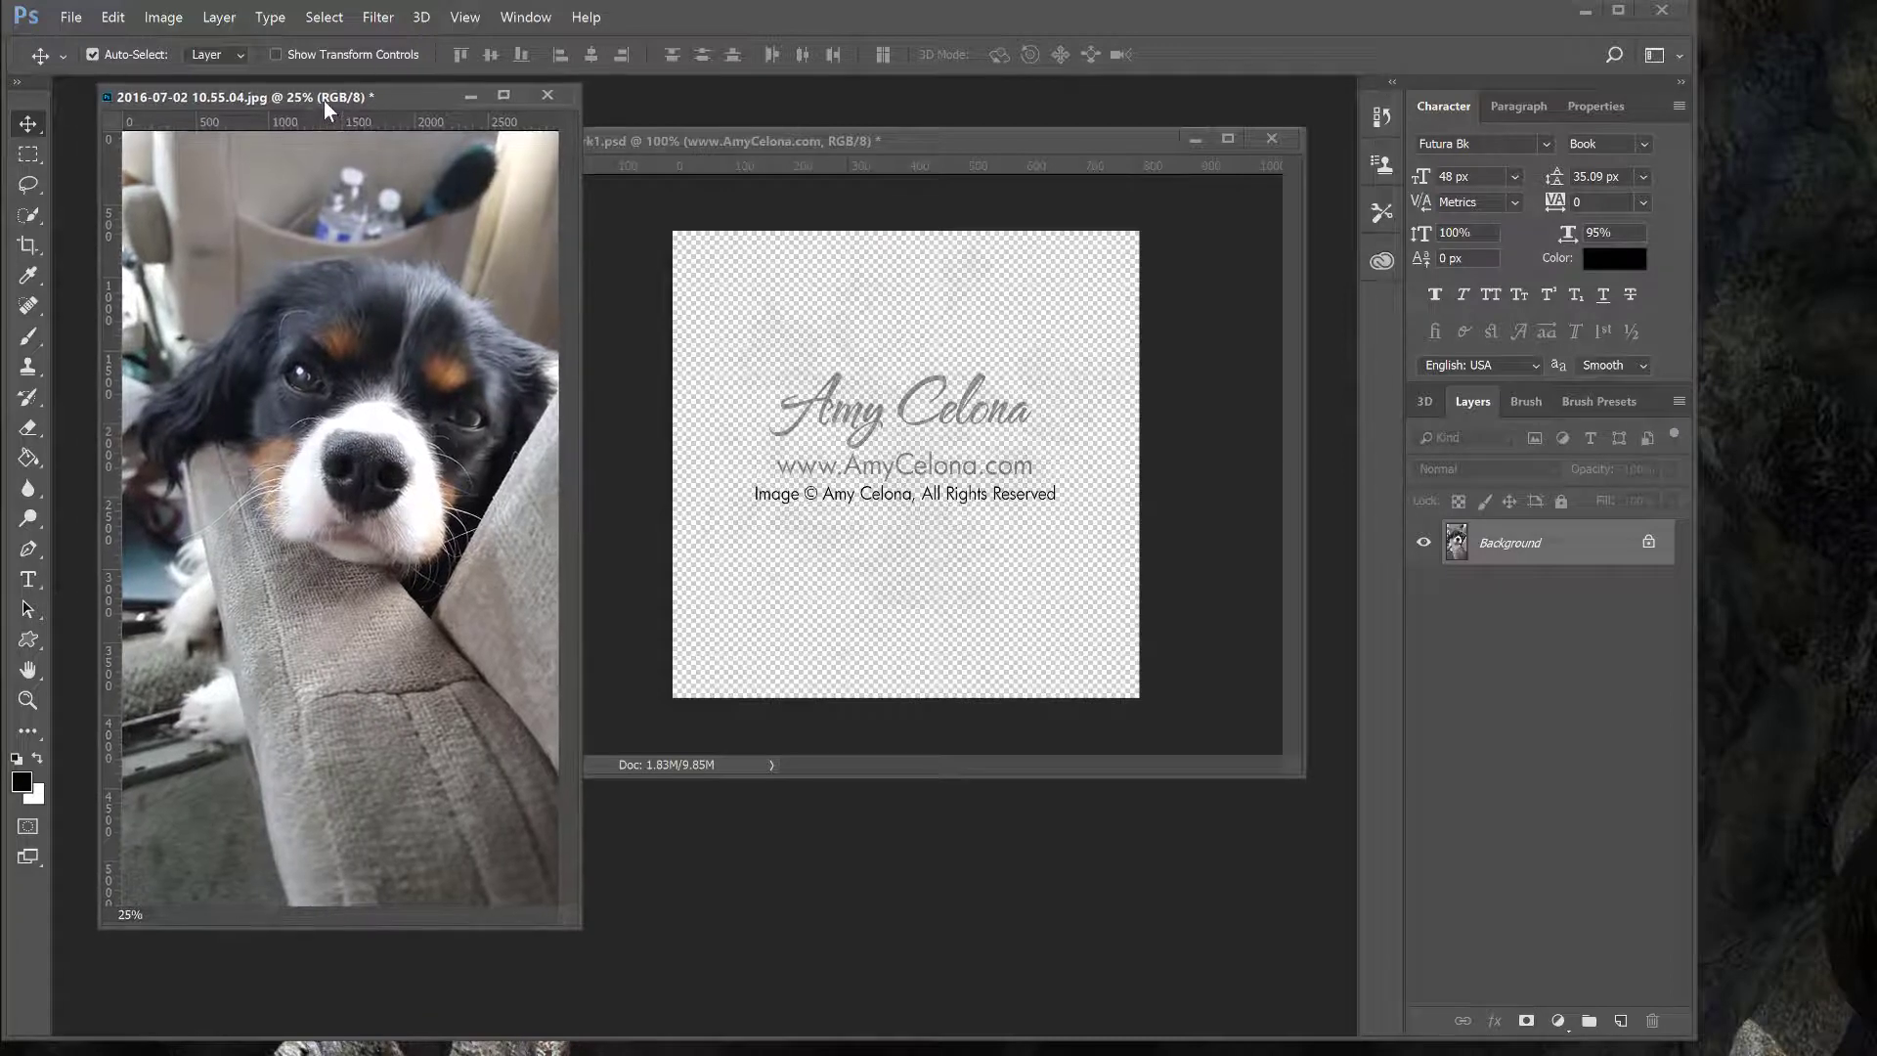
right_click(324, 102)
click(378, 114)
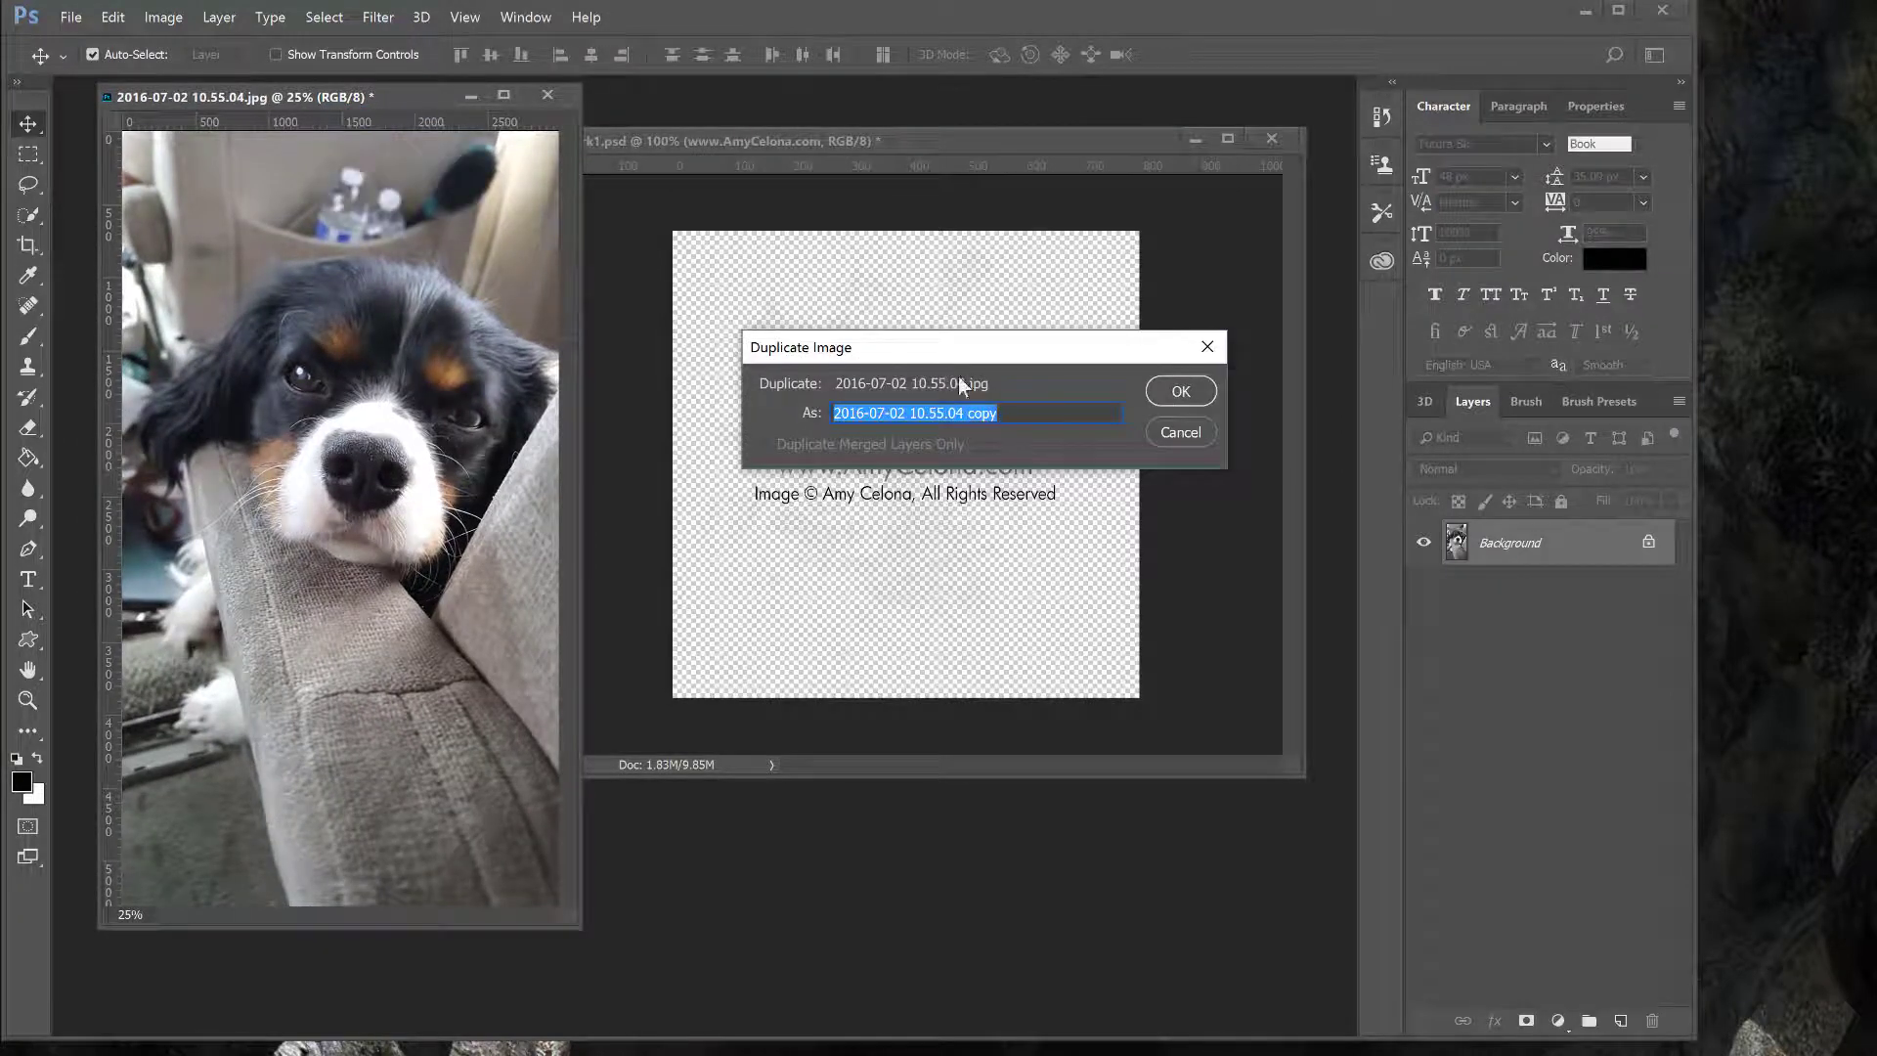
click(1180, 391)
drag(371, 95, 381, 133)
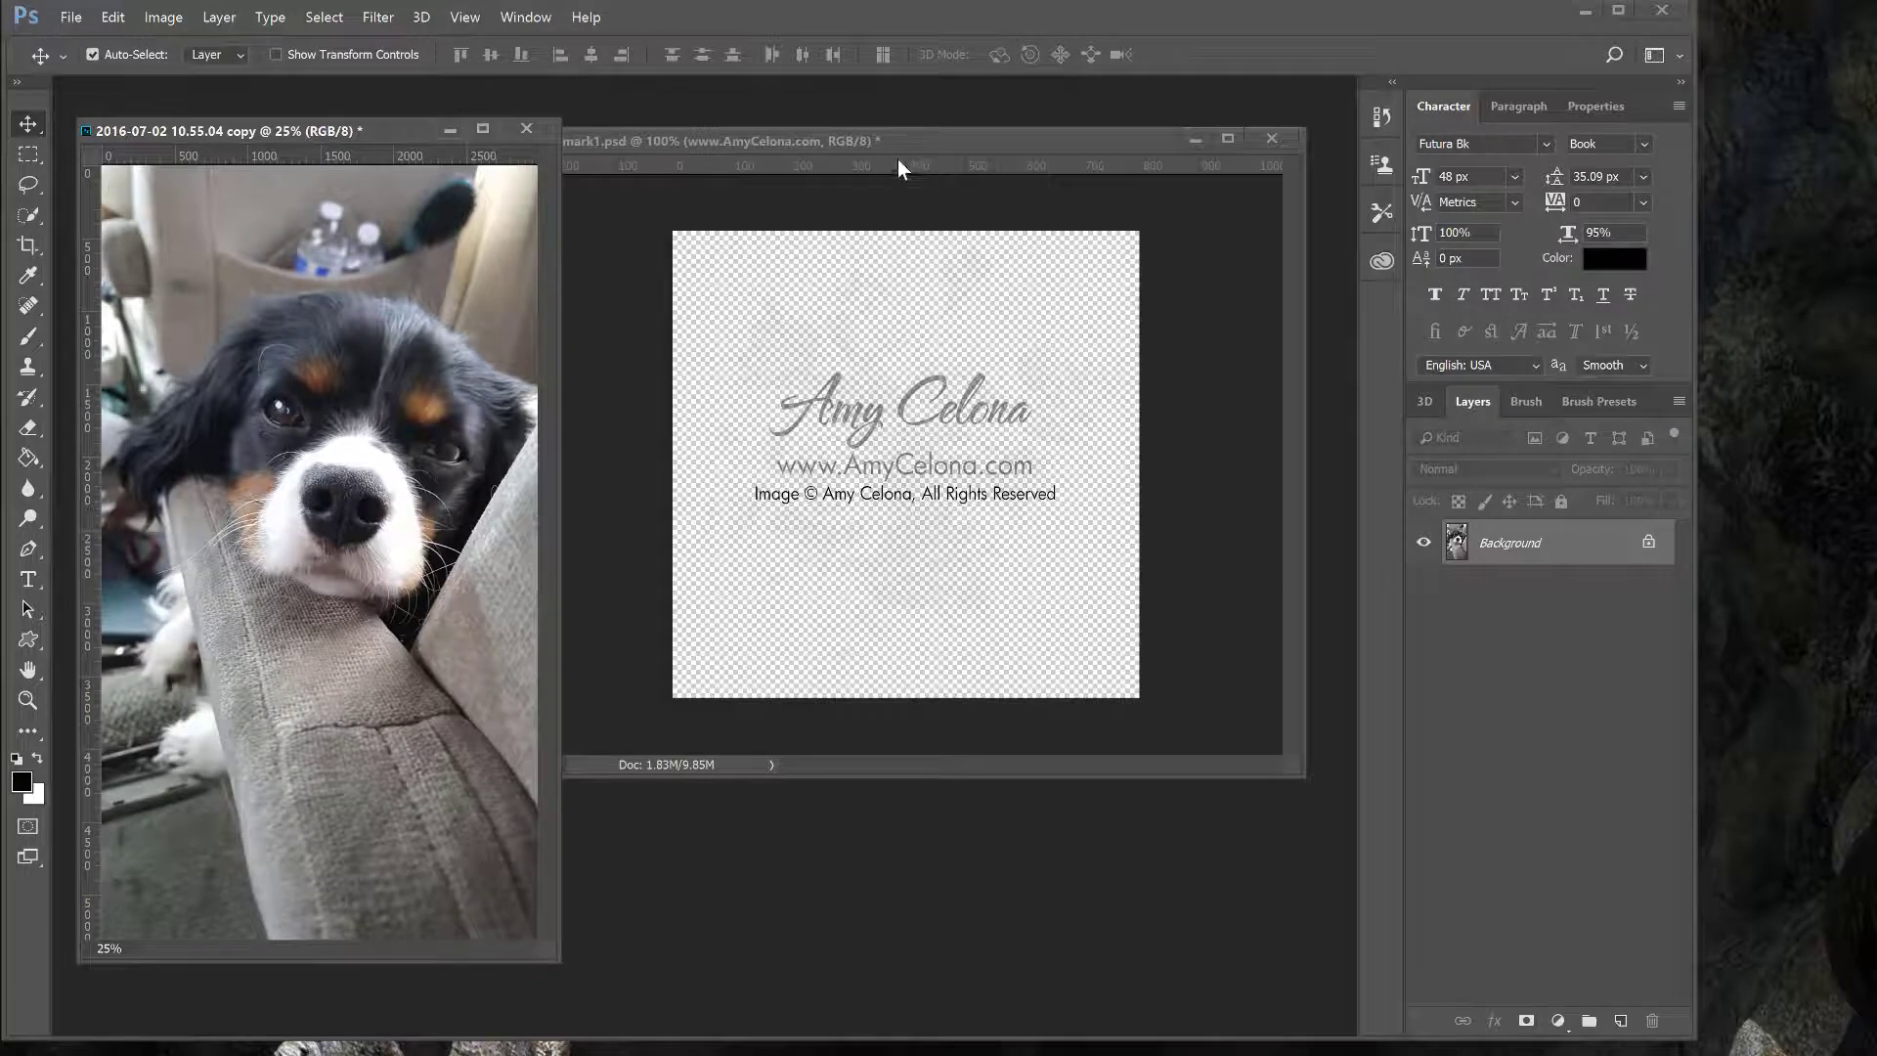
Open the exported transparent Watermark1.png from disk
drag(906, 145, 972, 141)
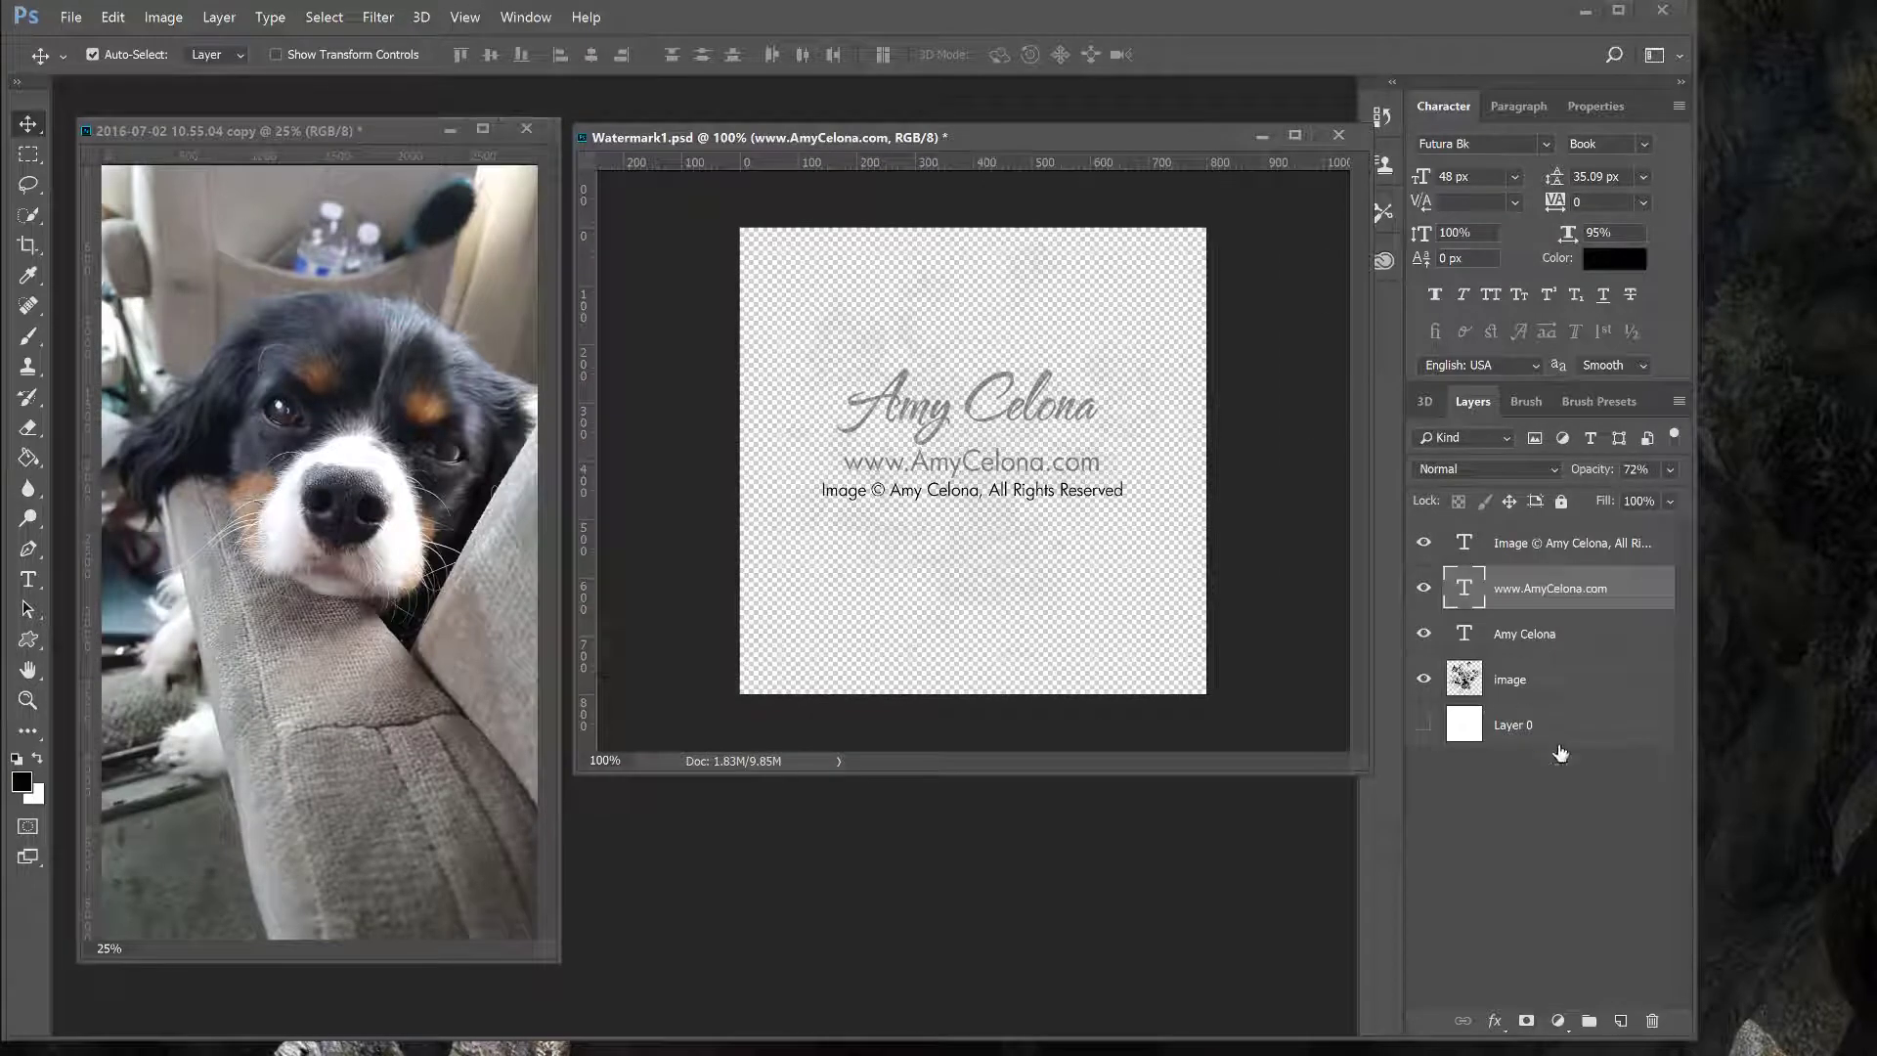
key(ctrl+o)
click(339, 399)
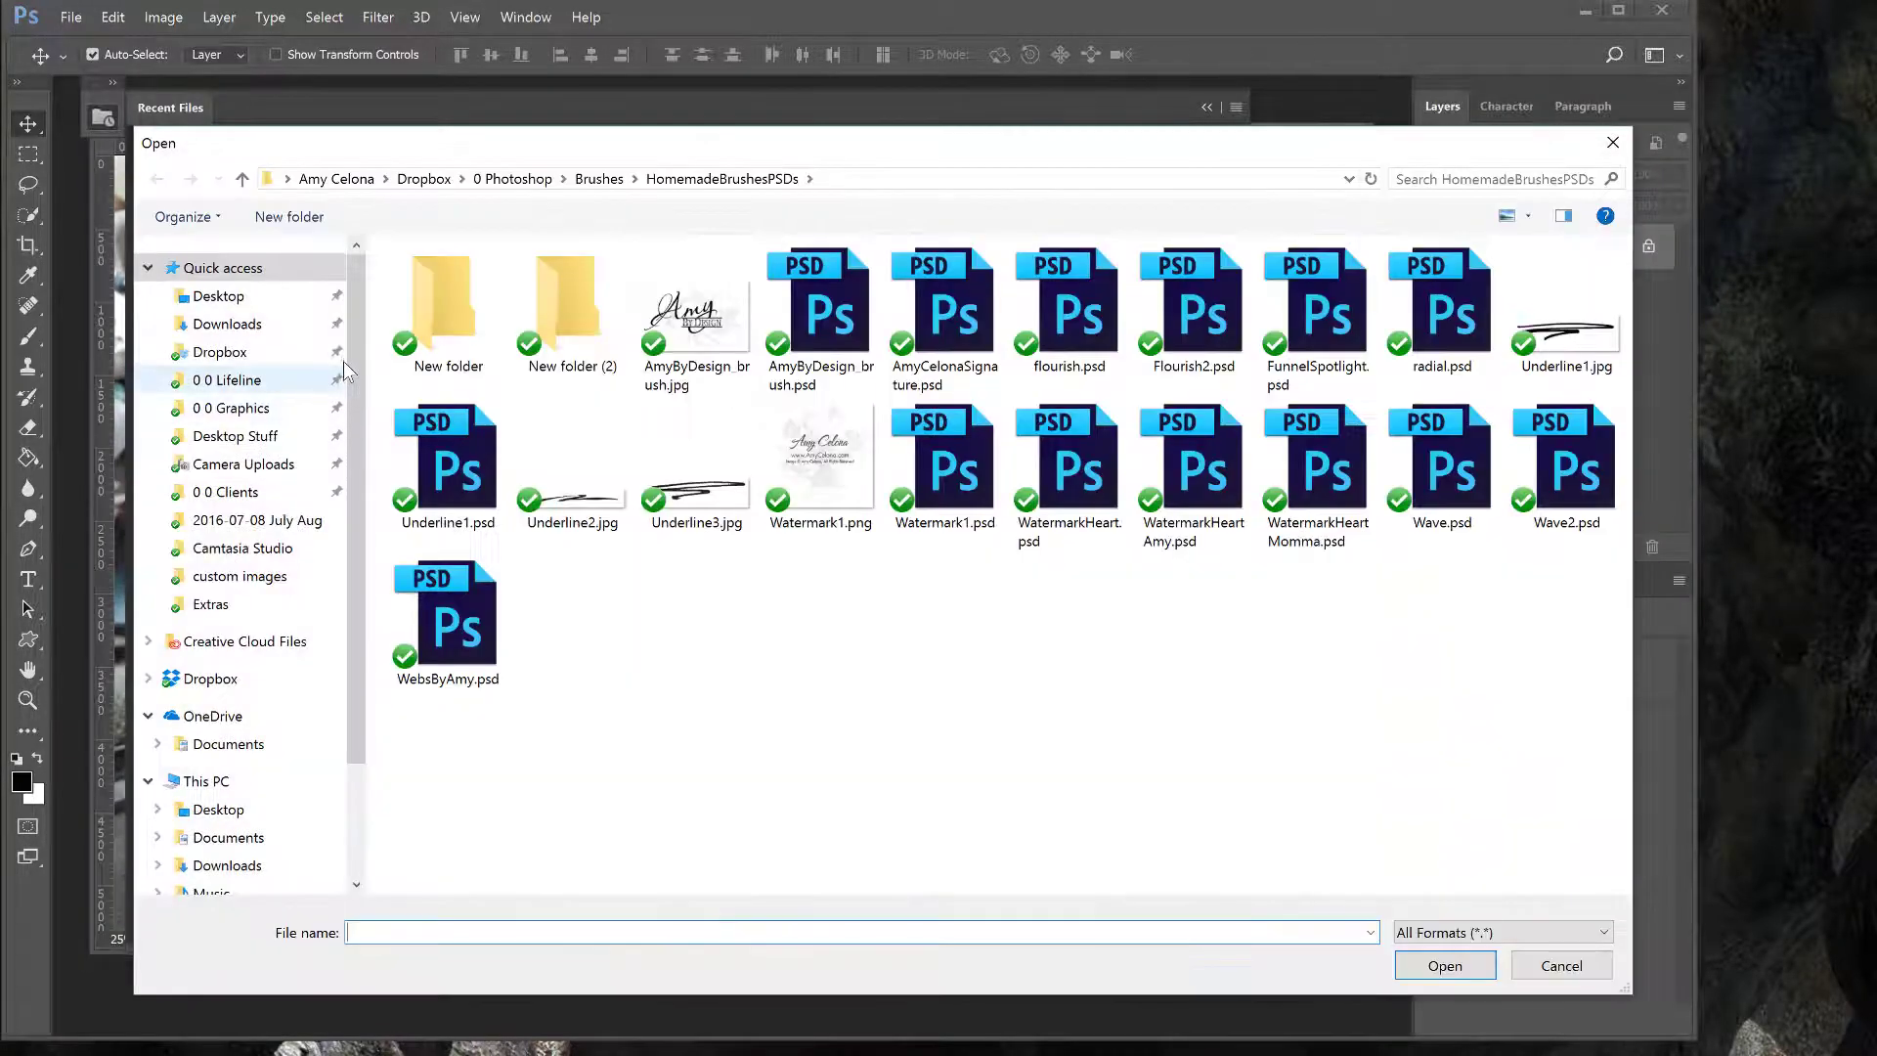
click(205, 268)
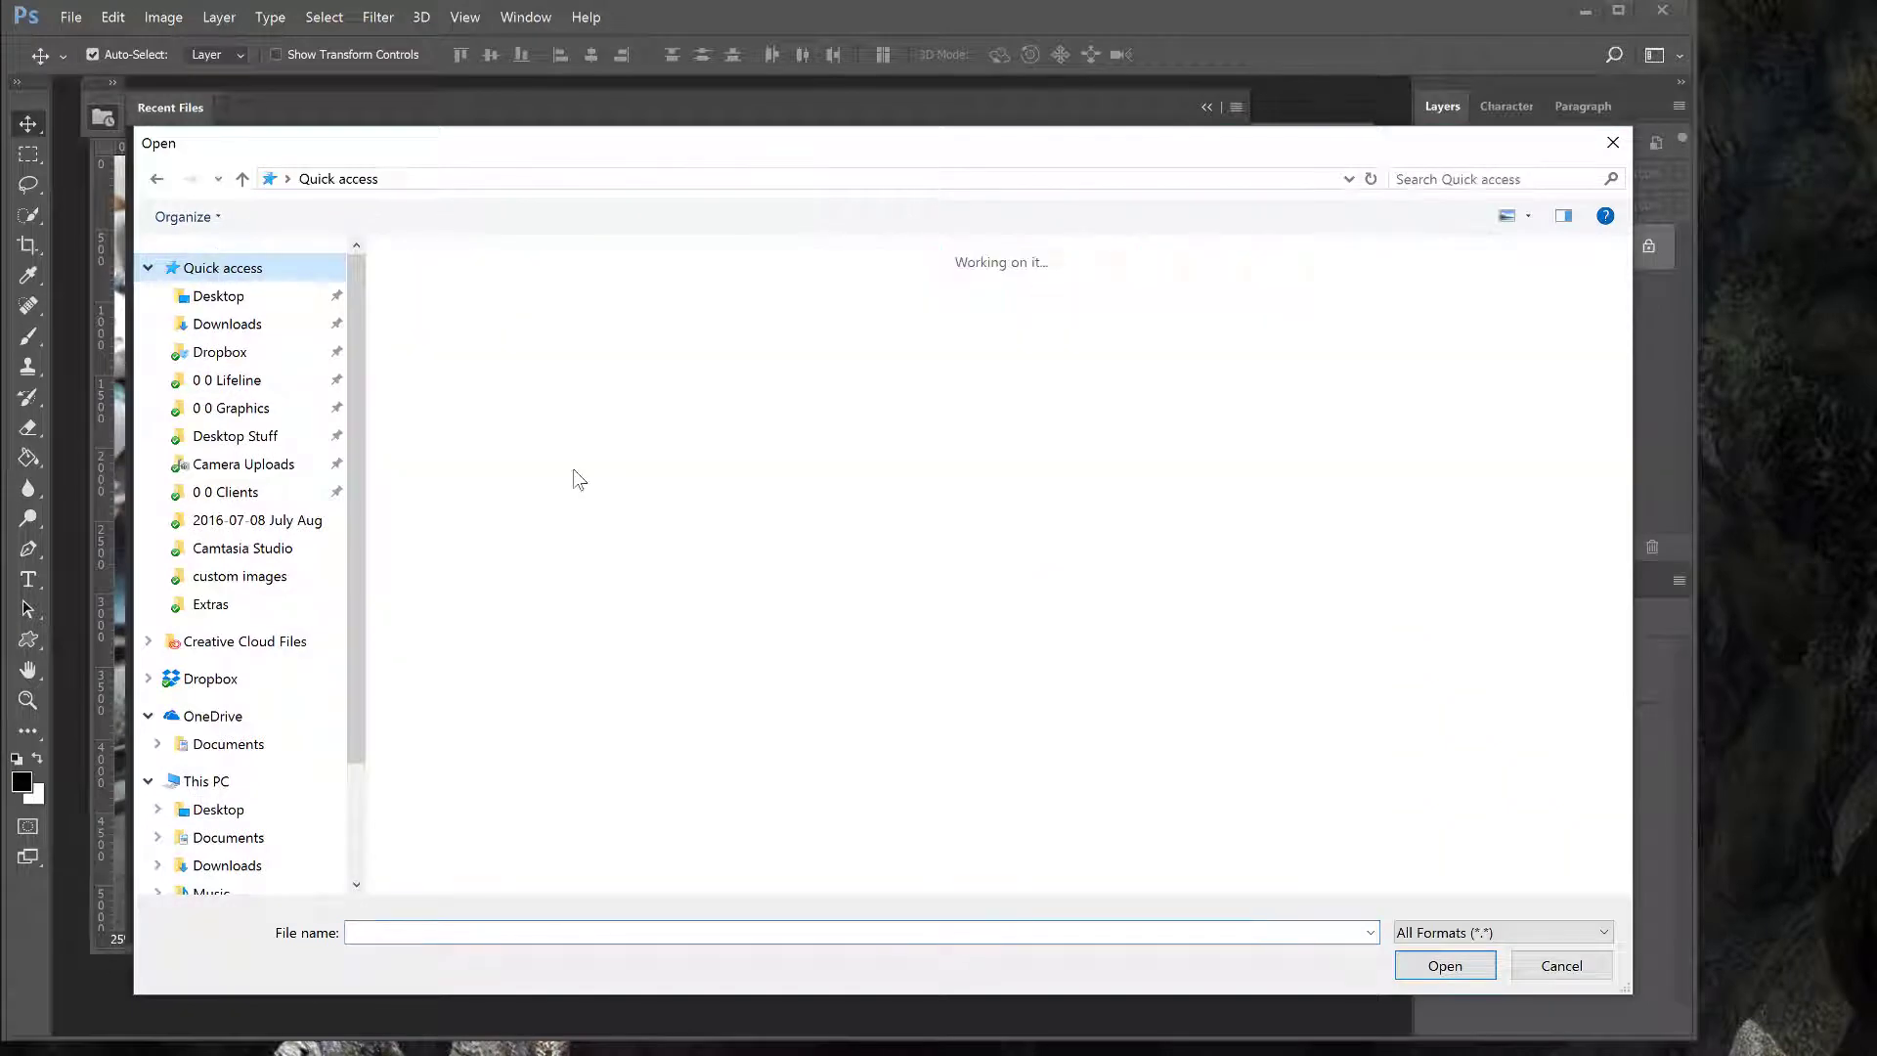
double_click(466, 681)
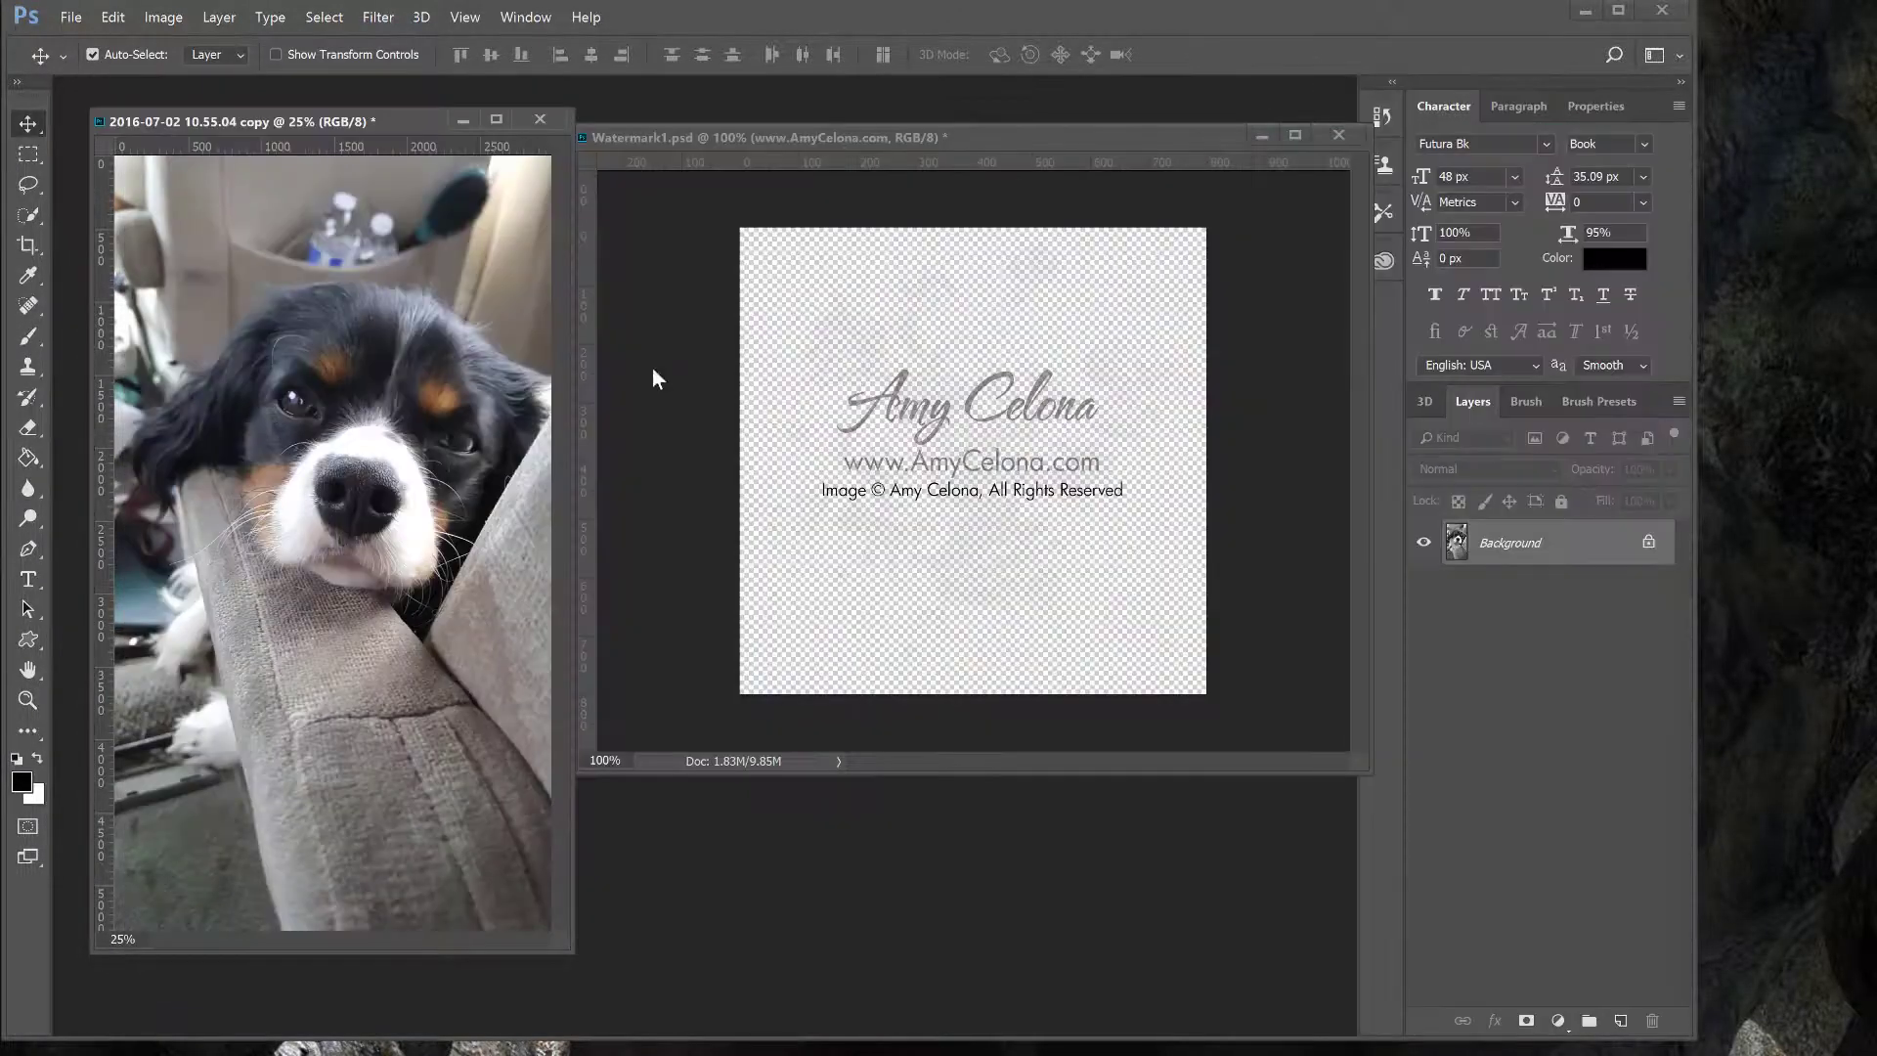
drag(369, 127, 938, 110)
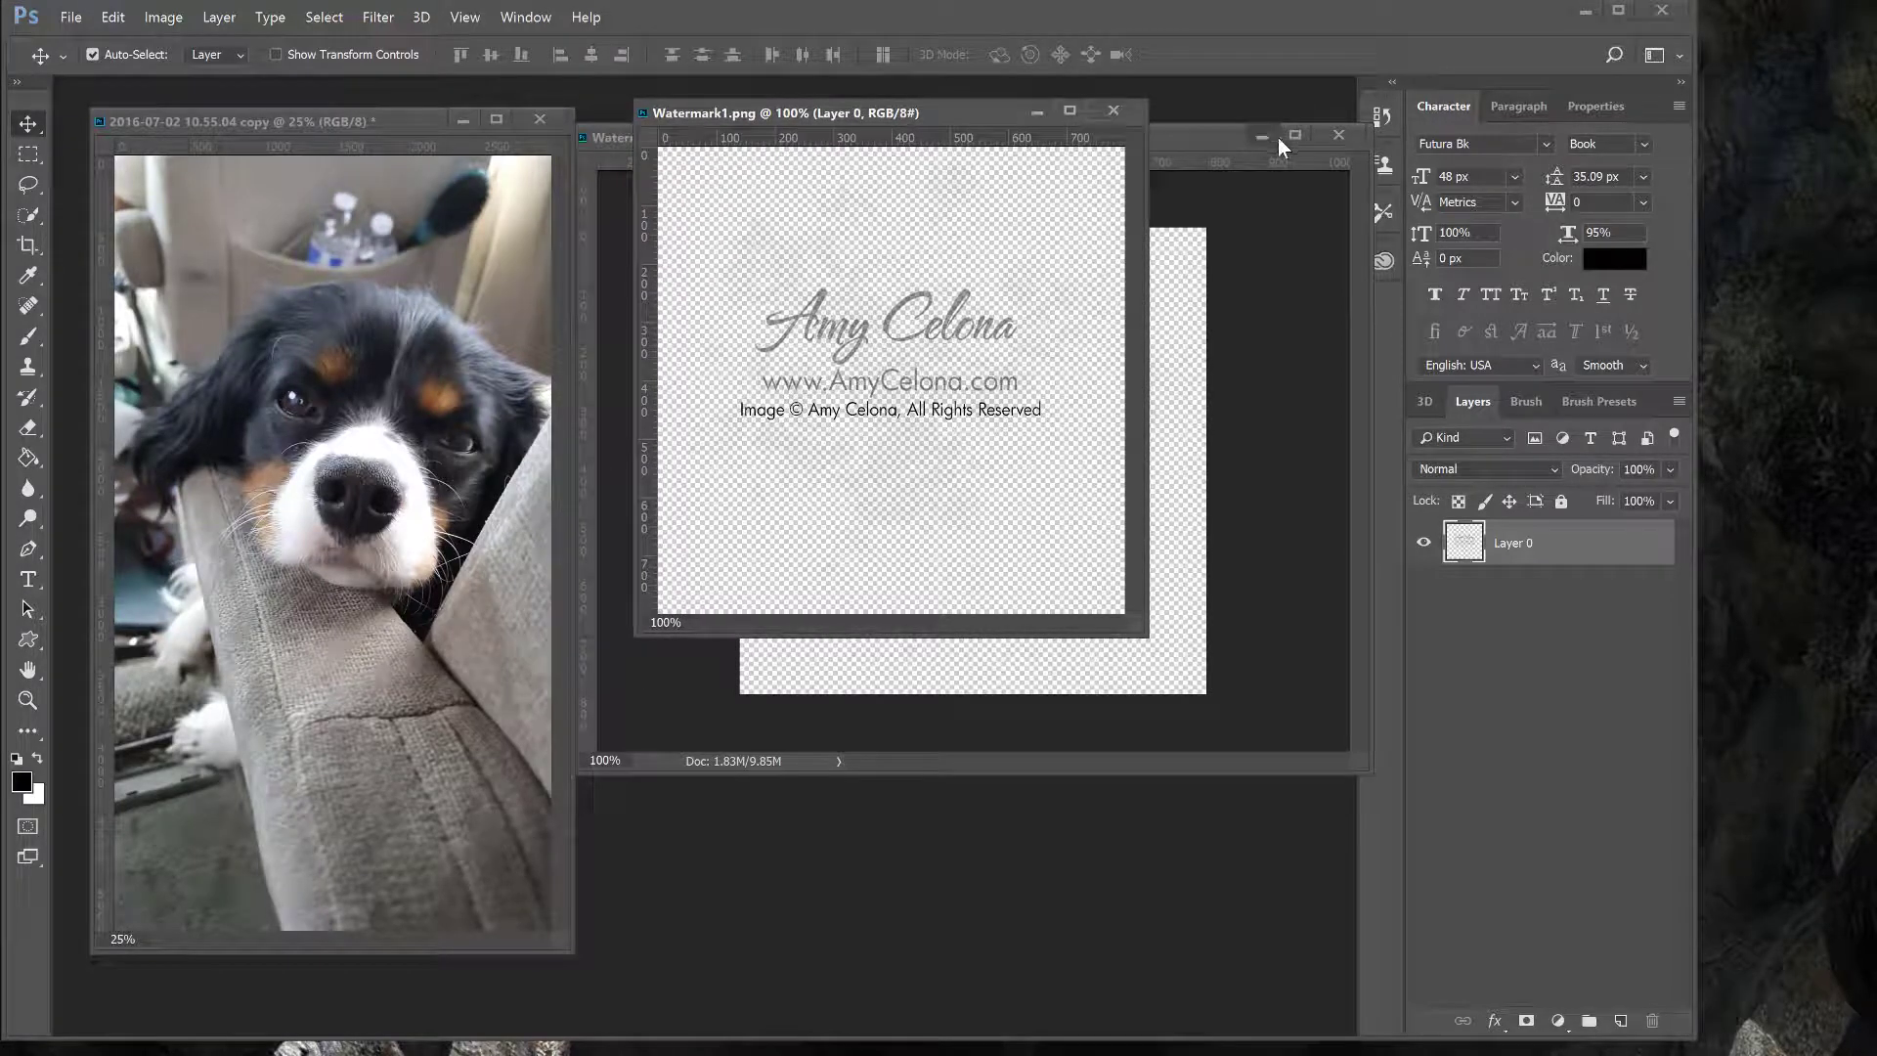
Close Watermark1.psd, saving its changes
click(1277, 137)
key(ctrl+w)
click(759, 419)
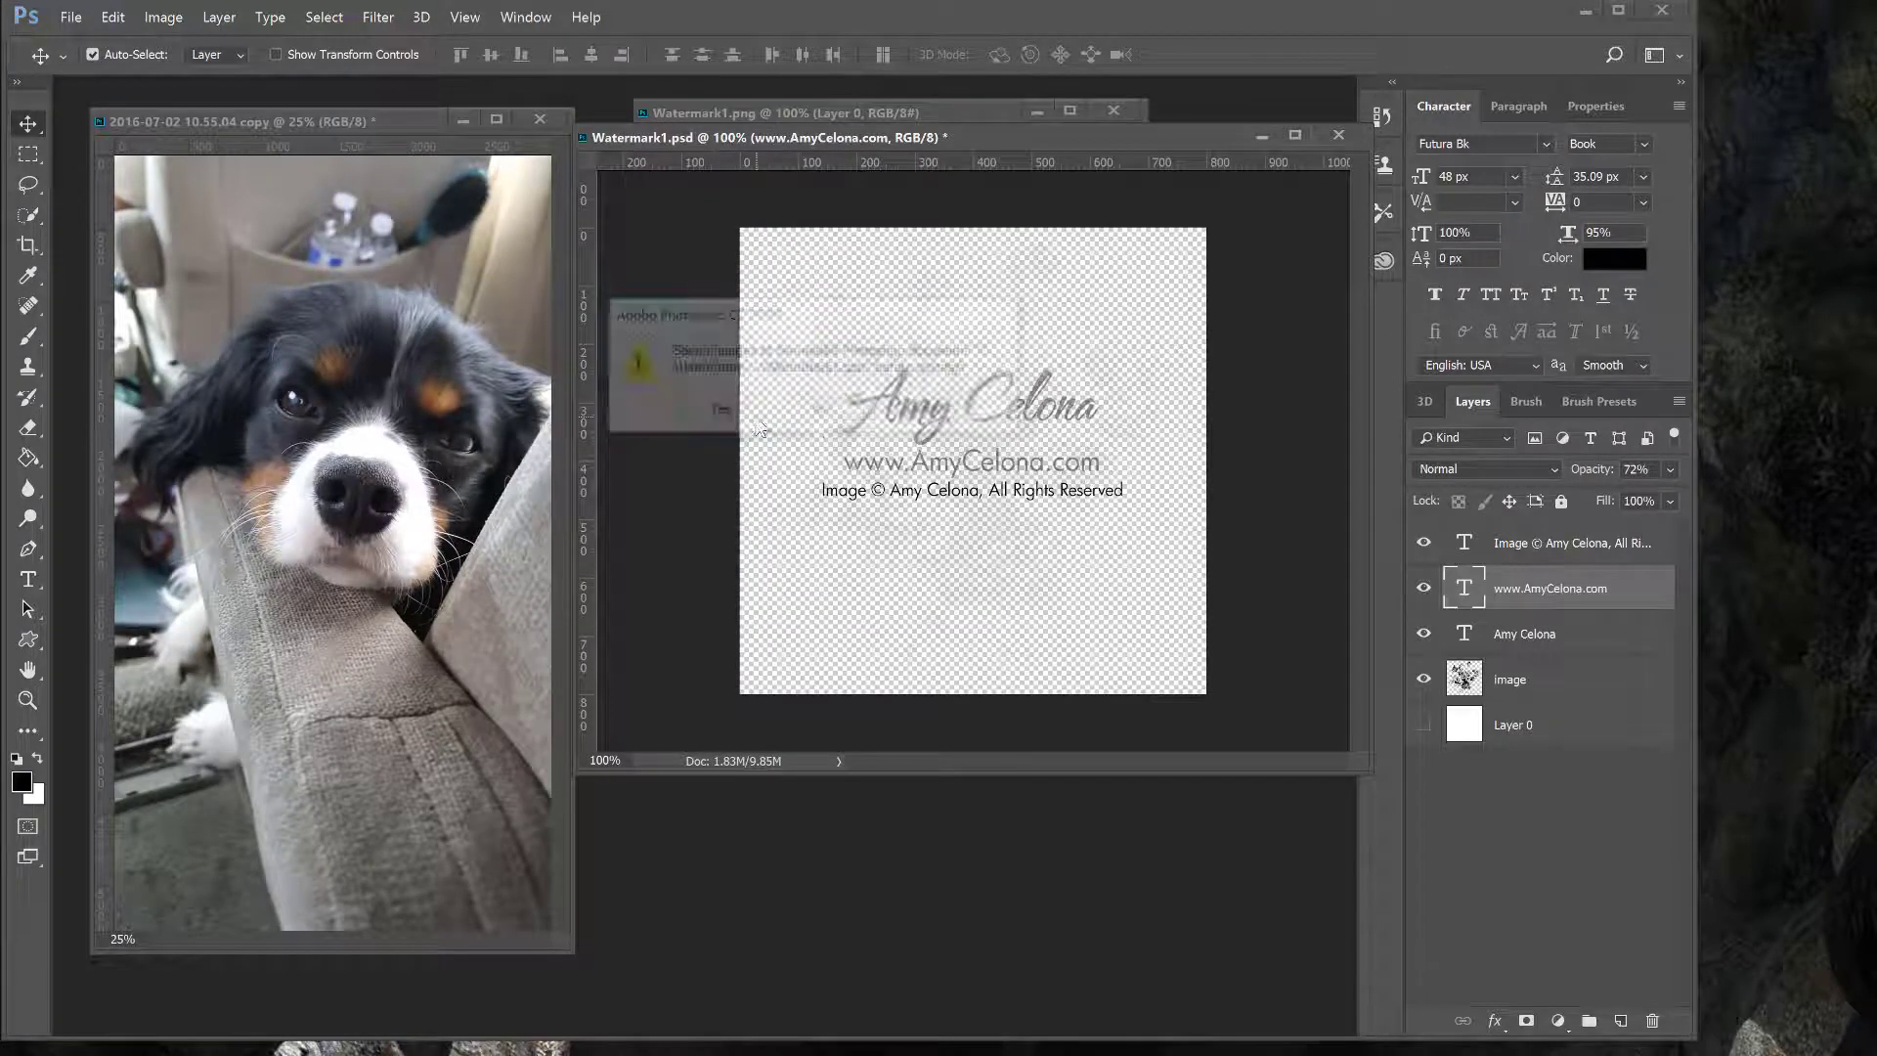
drag(872, 114, 980, 196)
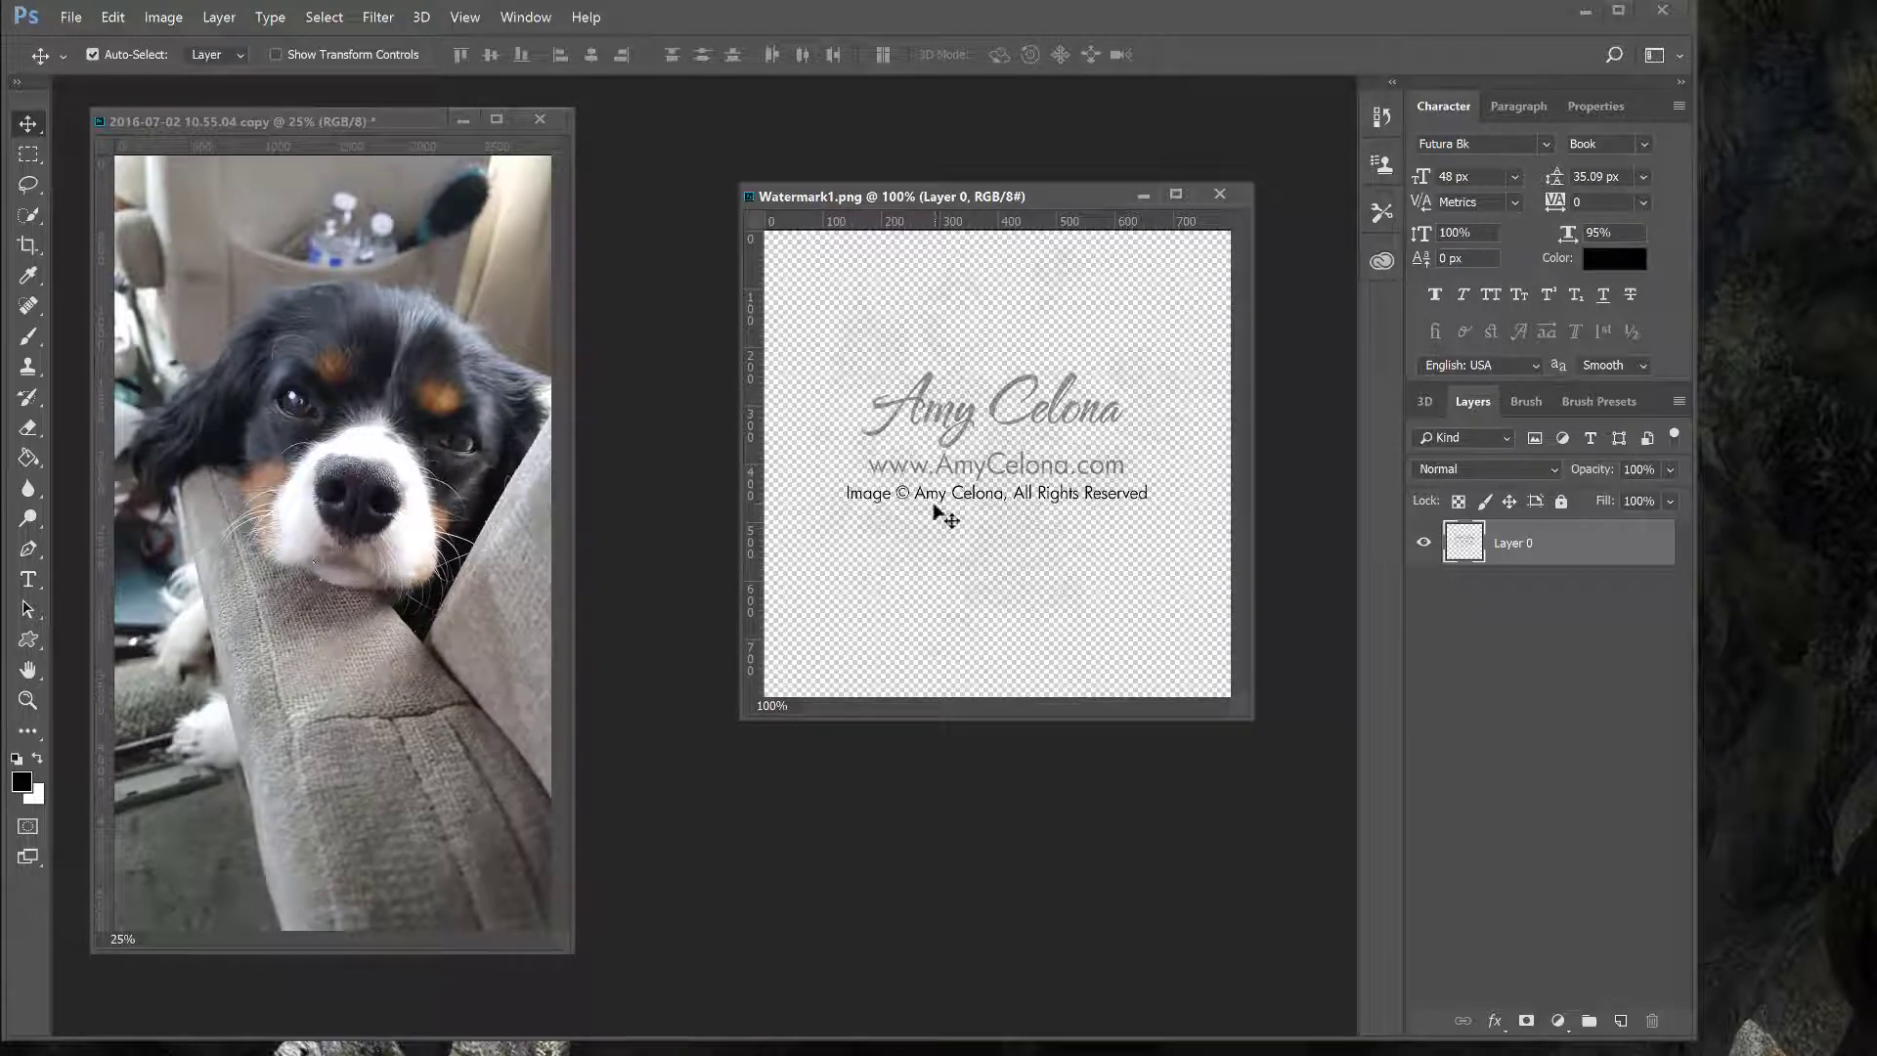
click(988, 479)
drag(987, 477, 360, 563)
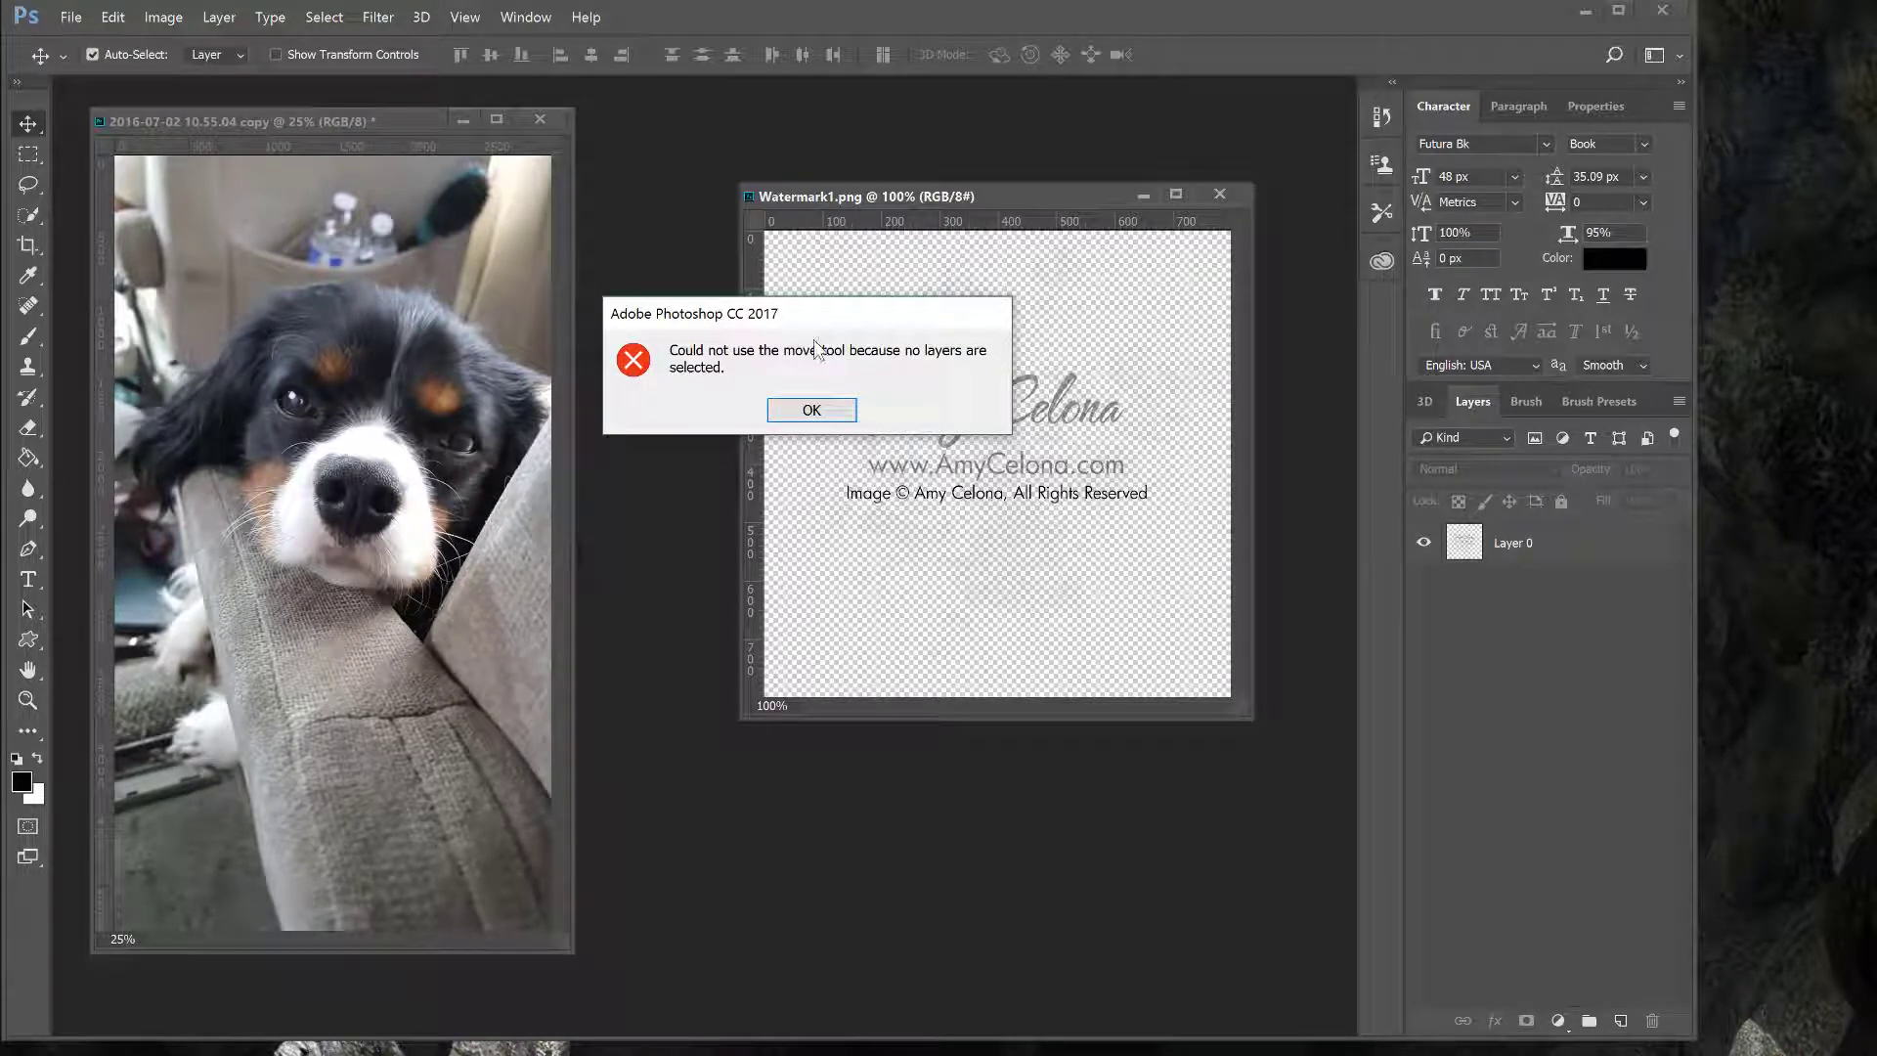
click(811, 410)
click(1525, 549)
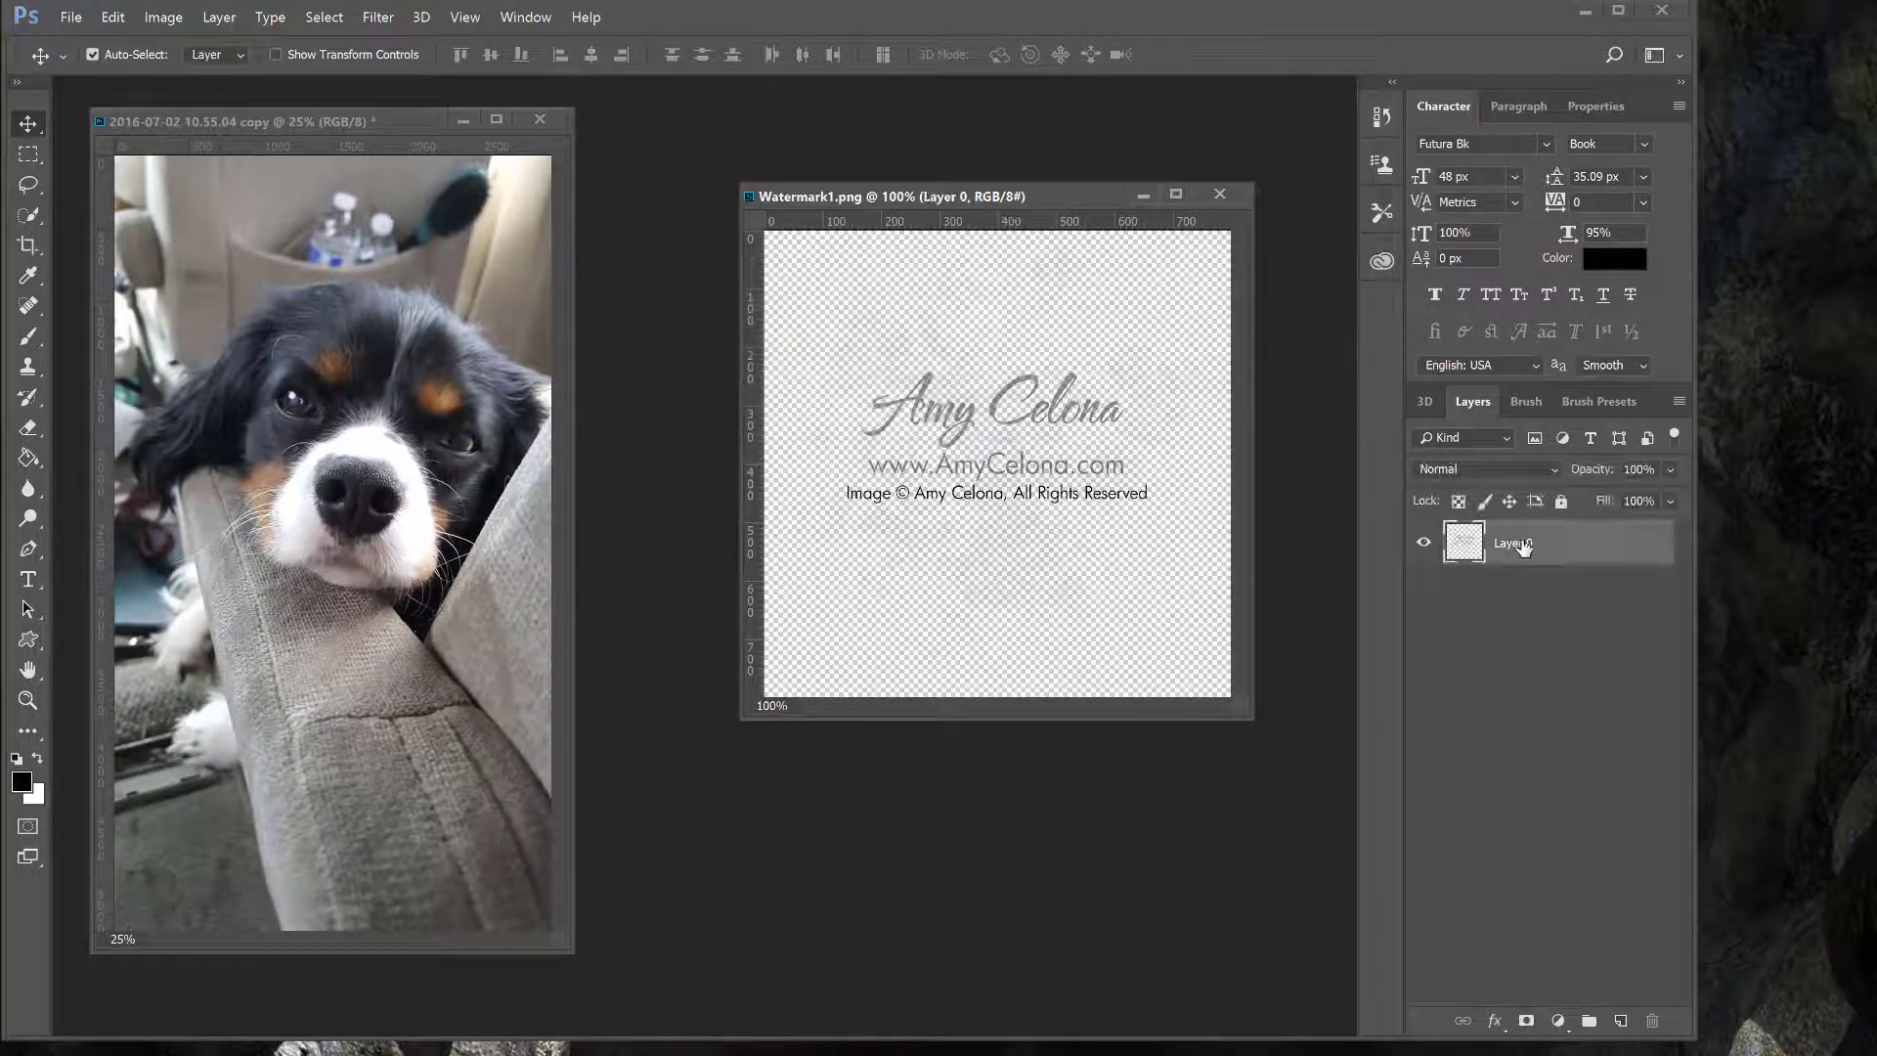
drag(914, 469, 486, 253)
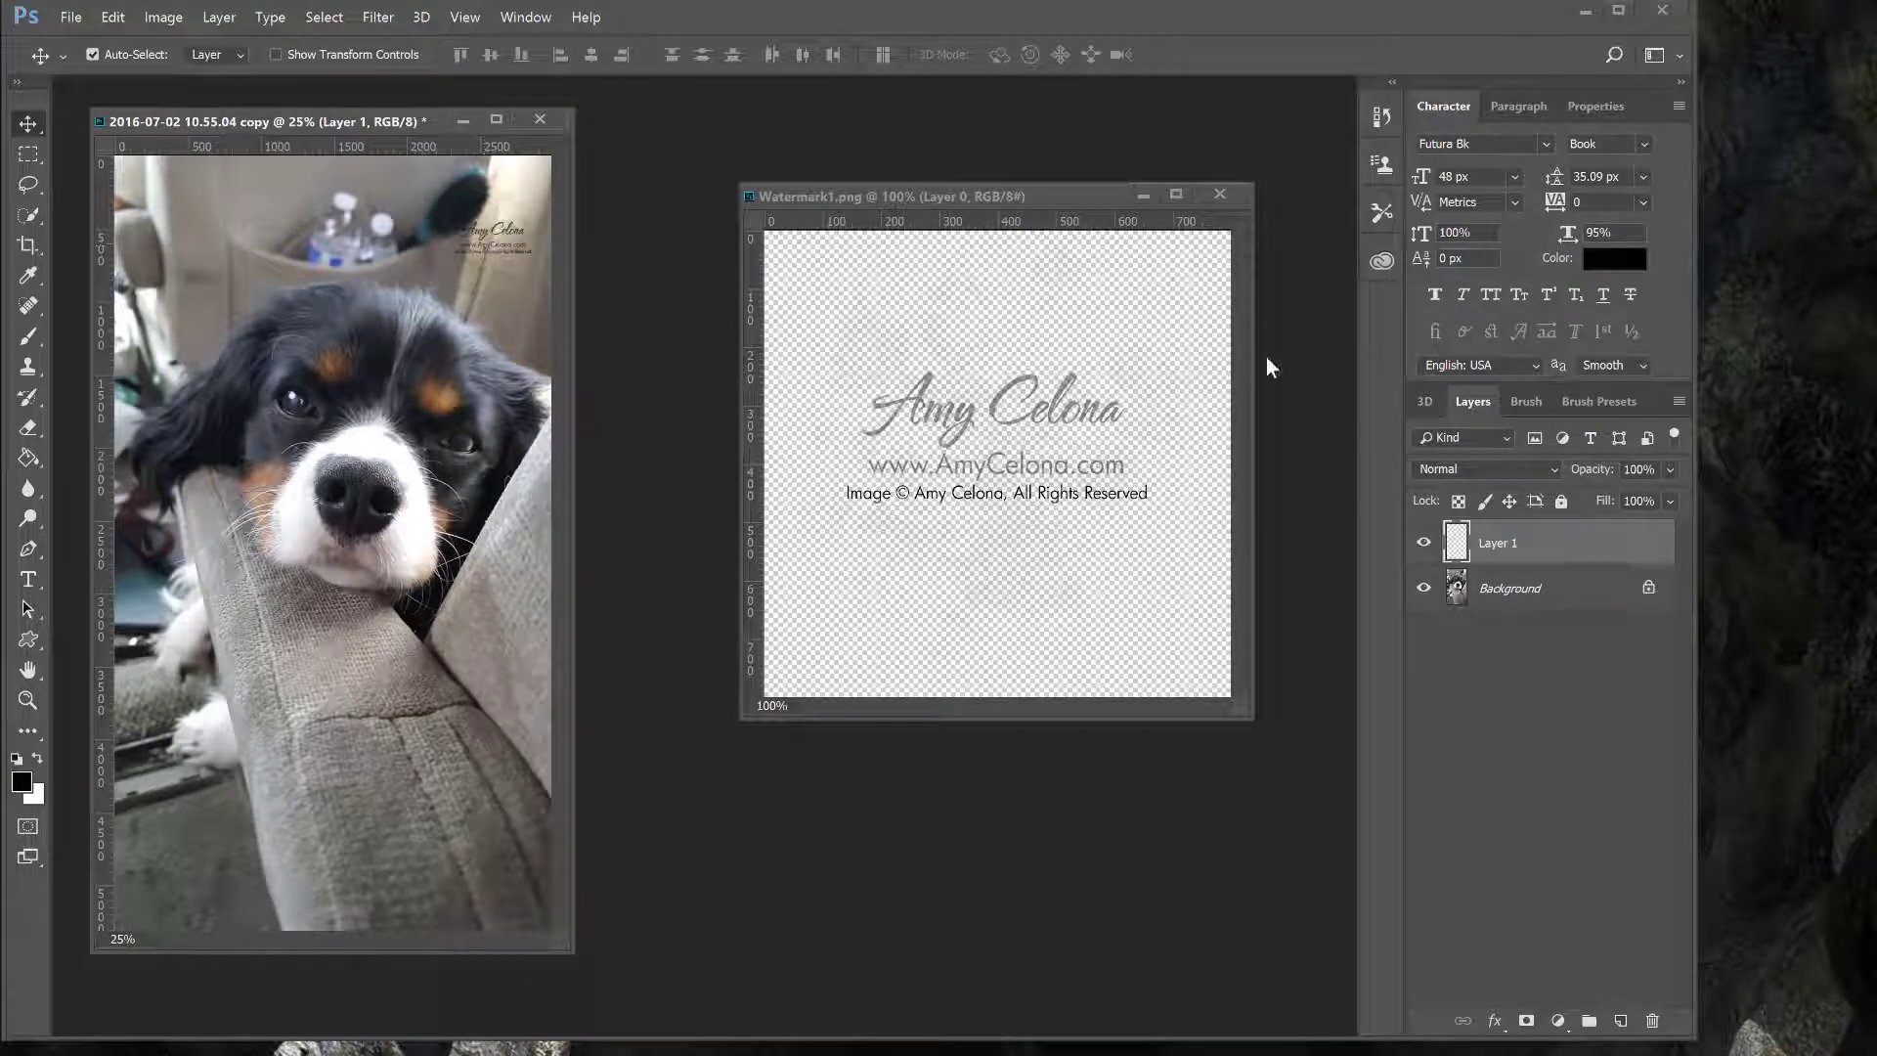
right_click(1561, 553)
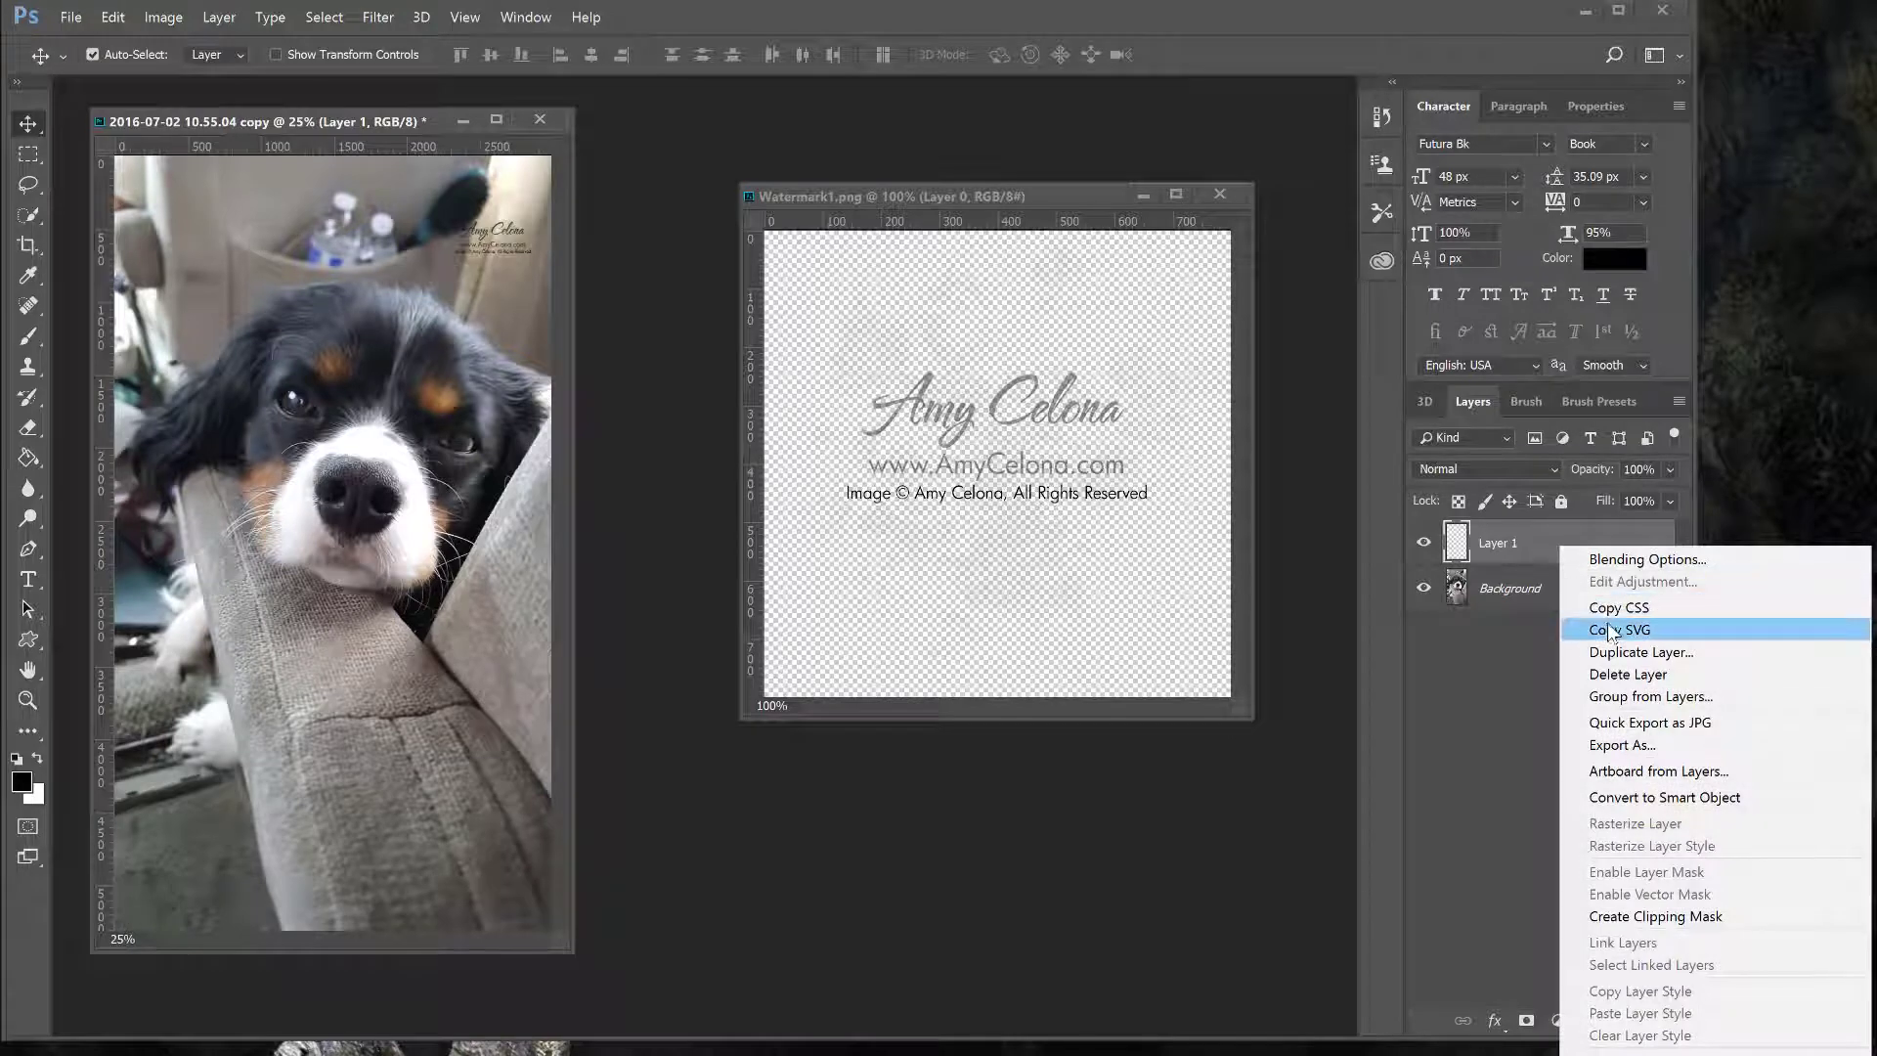
click(78, 23)
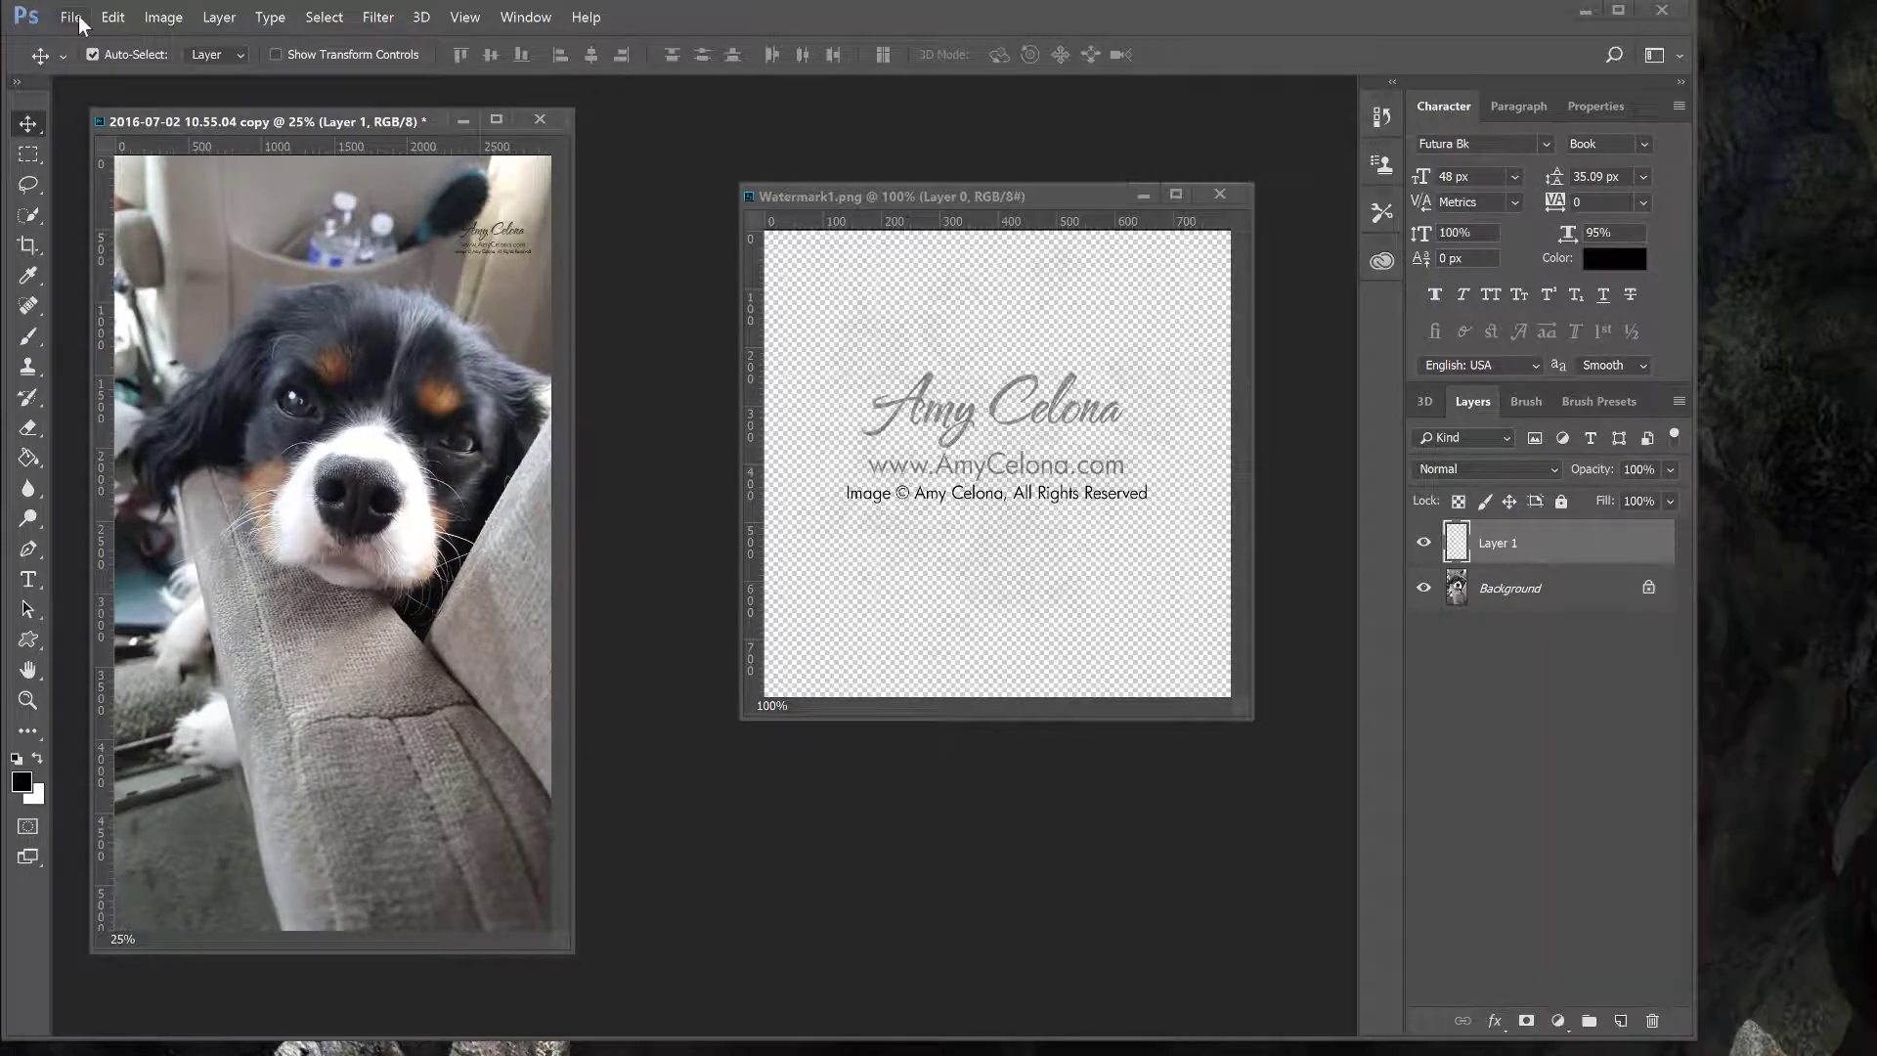
click(115, 24)
click(125, 37)
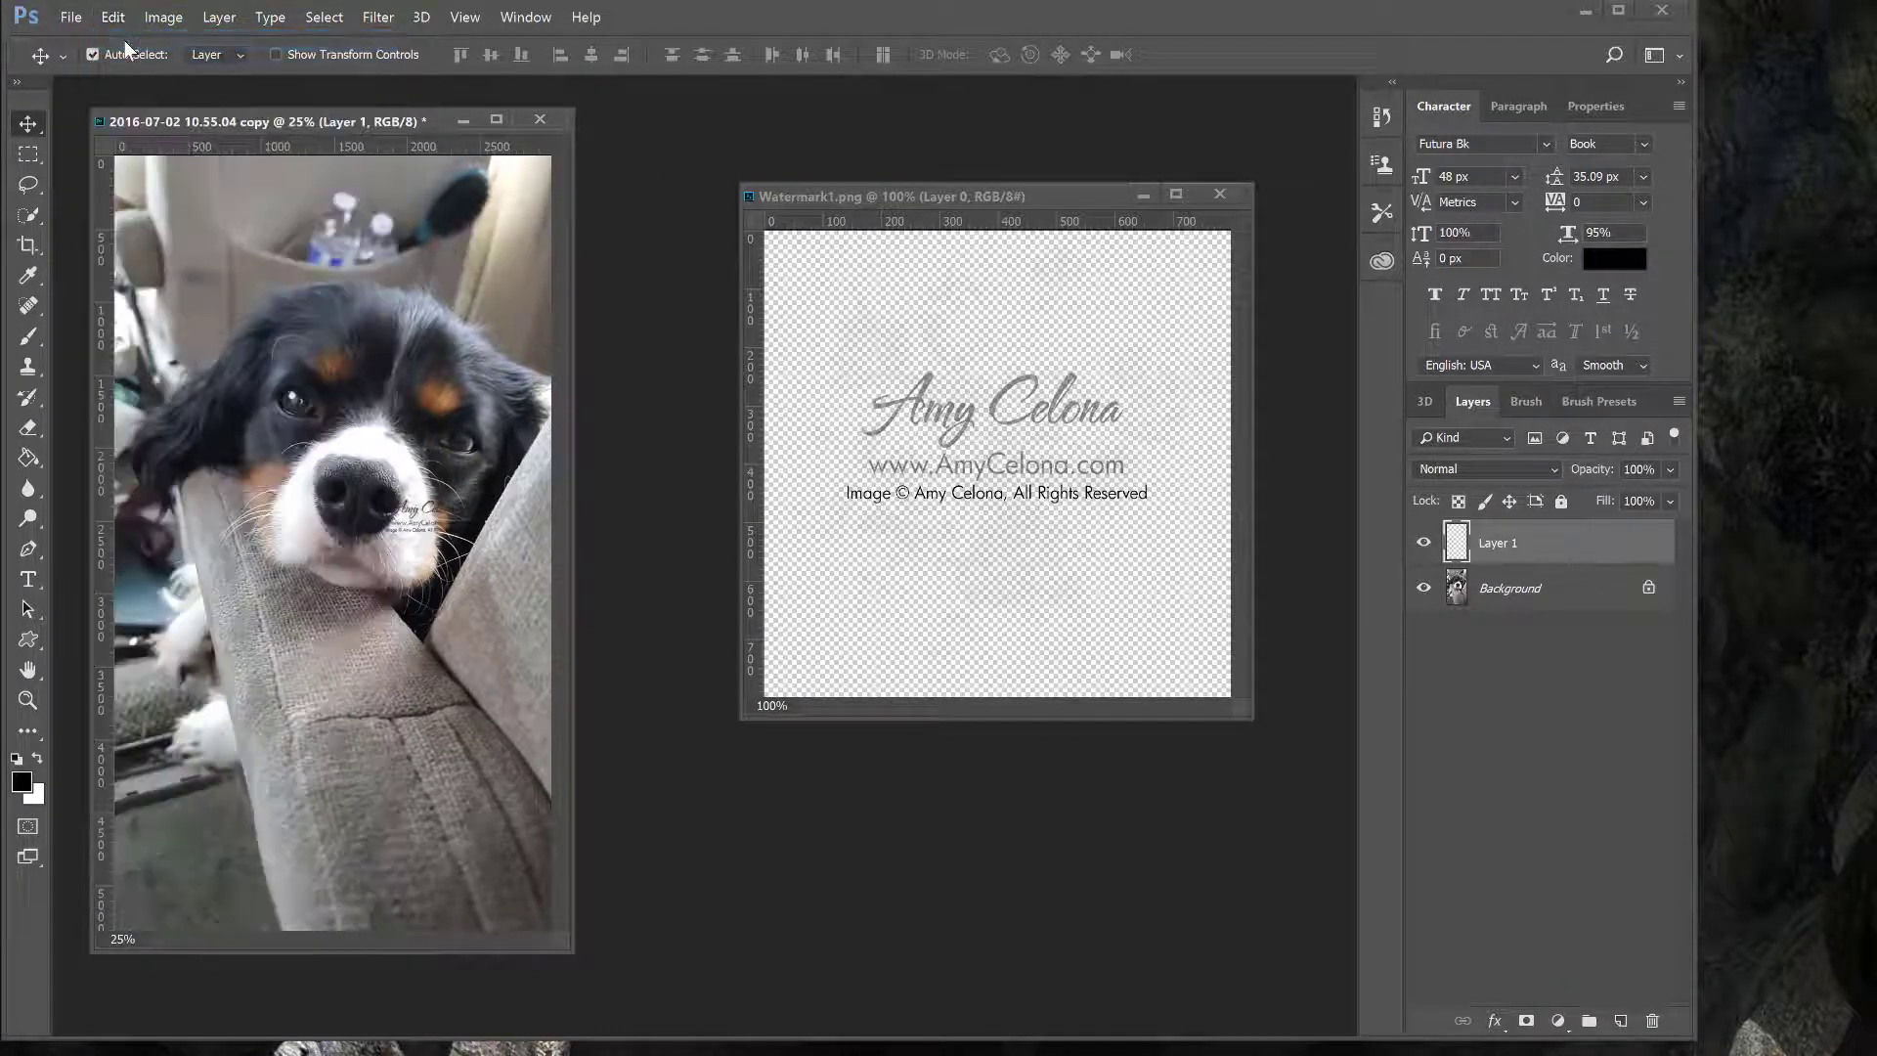
click(121, 25)
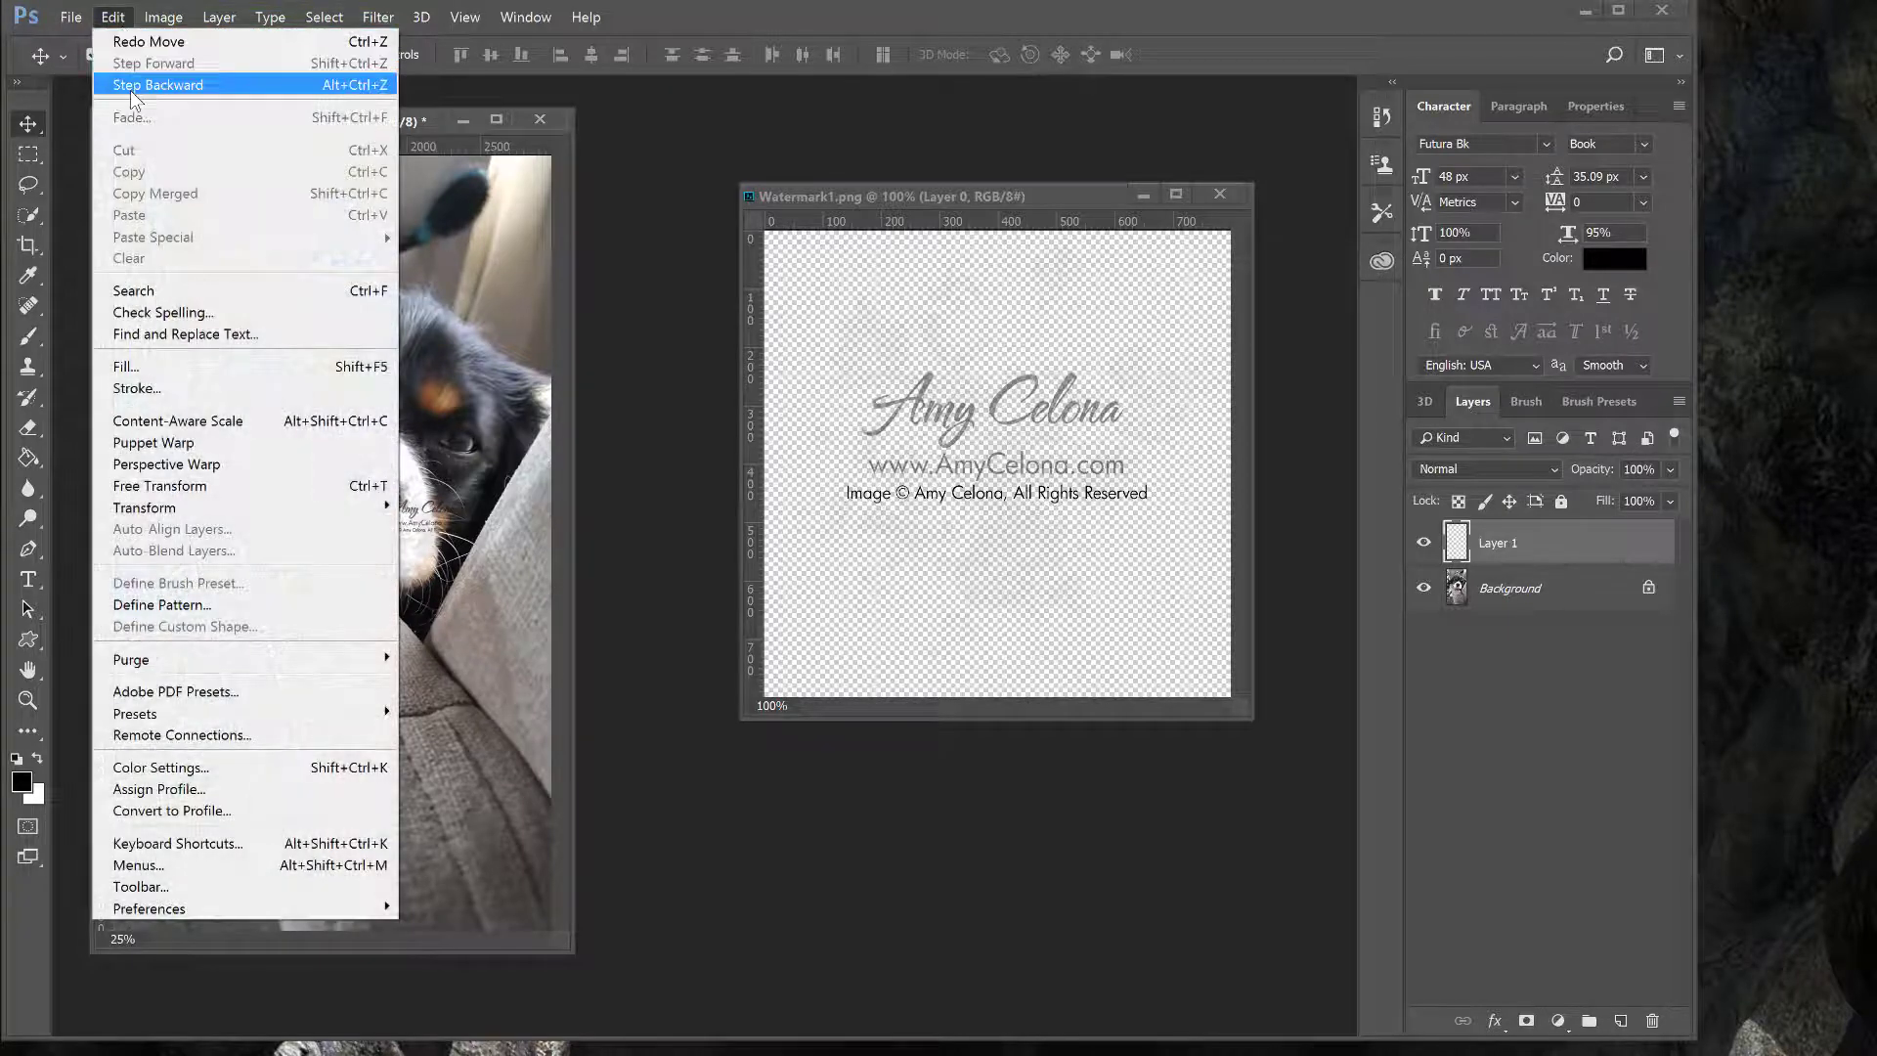
click(131, 90)
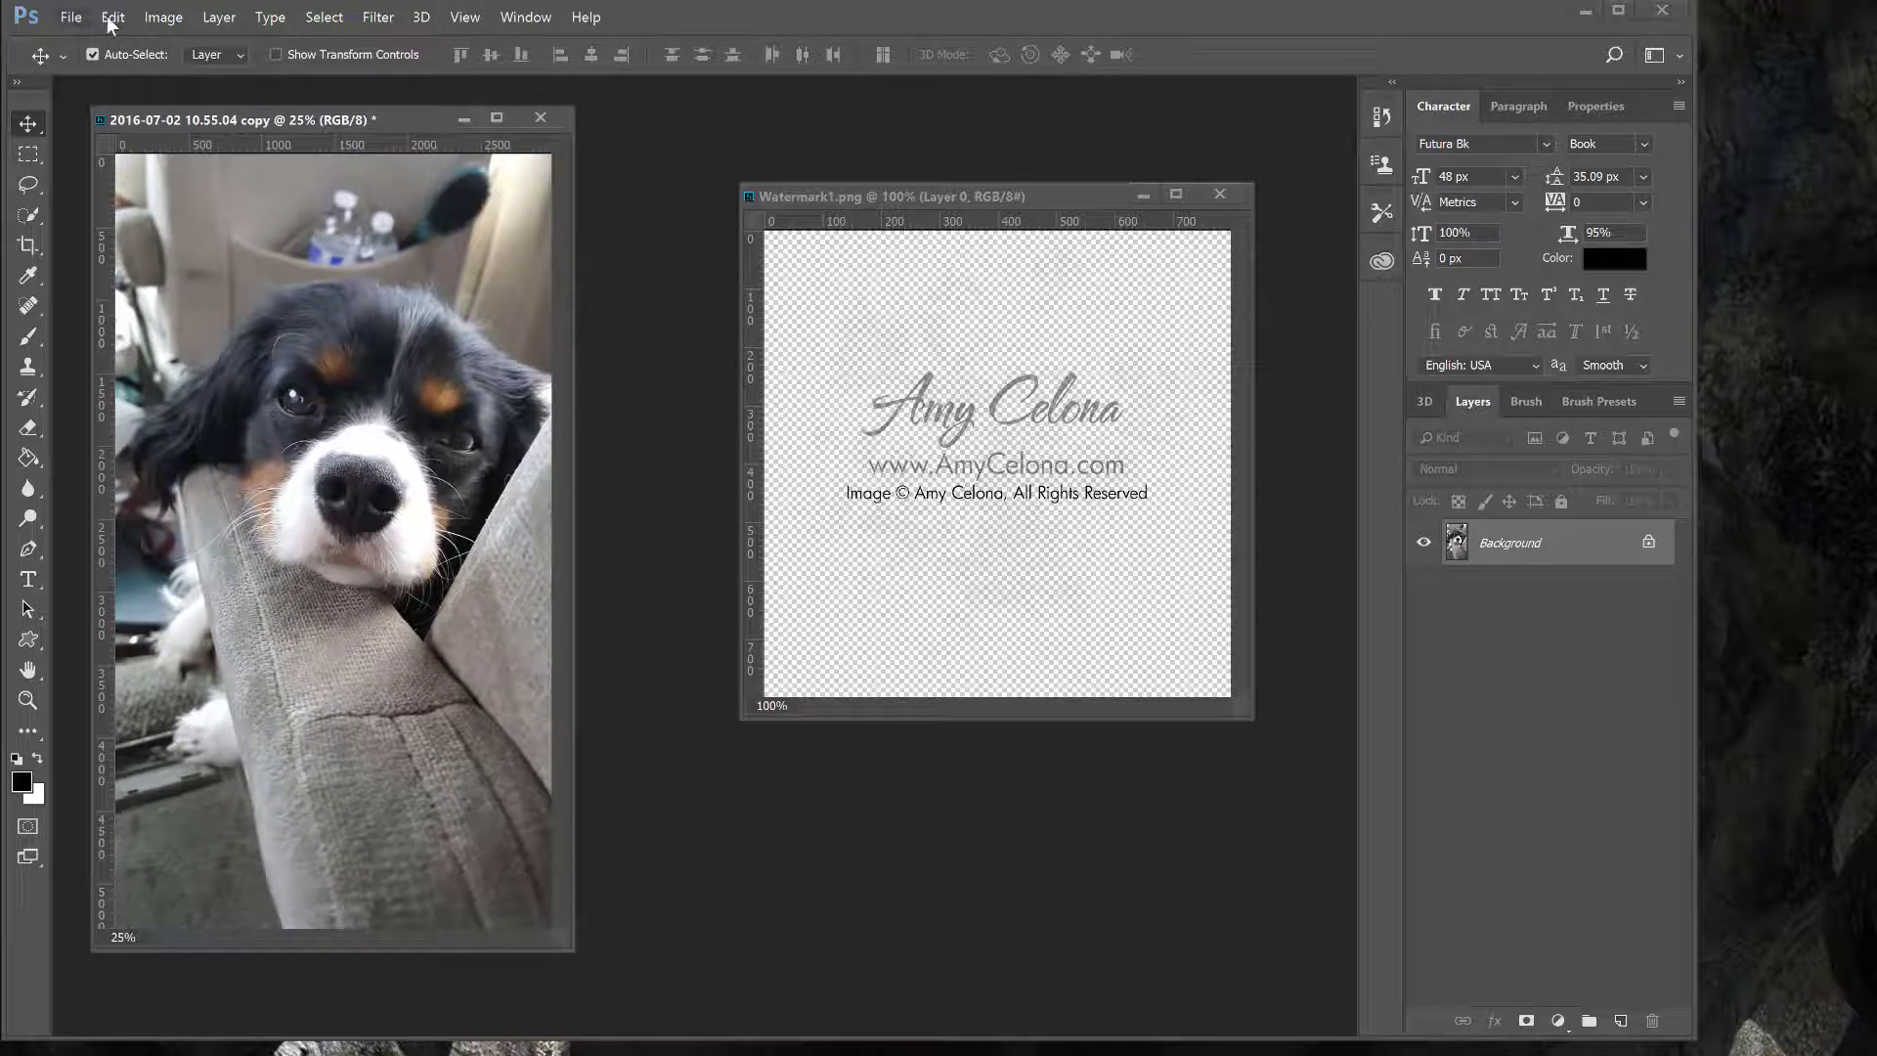
click(163, 16)
Resize the puppy photo to 1200 px wide and fit it in its window
click(187, 180)
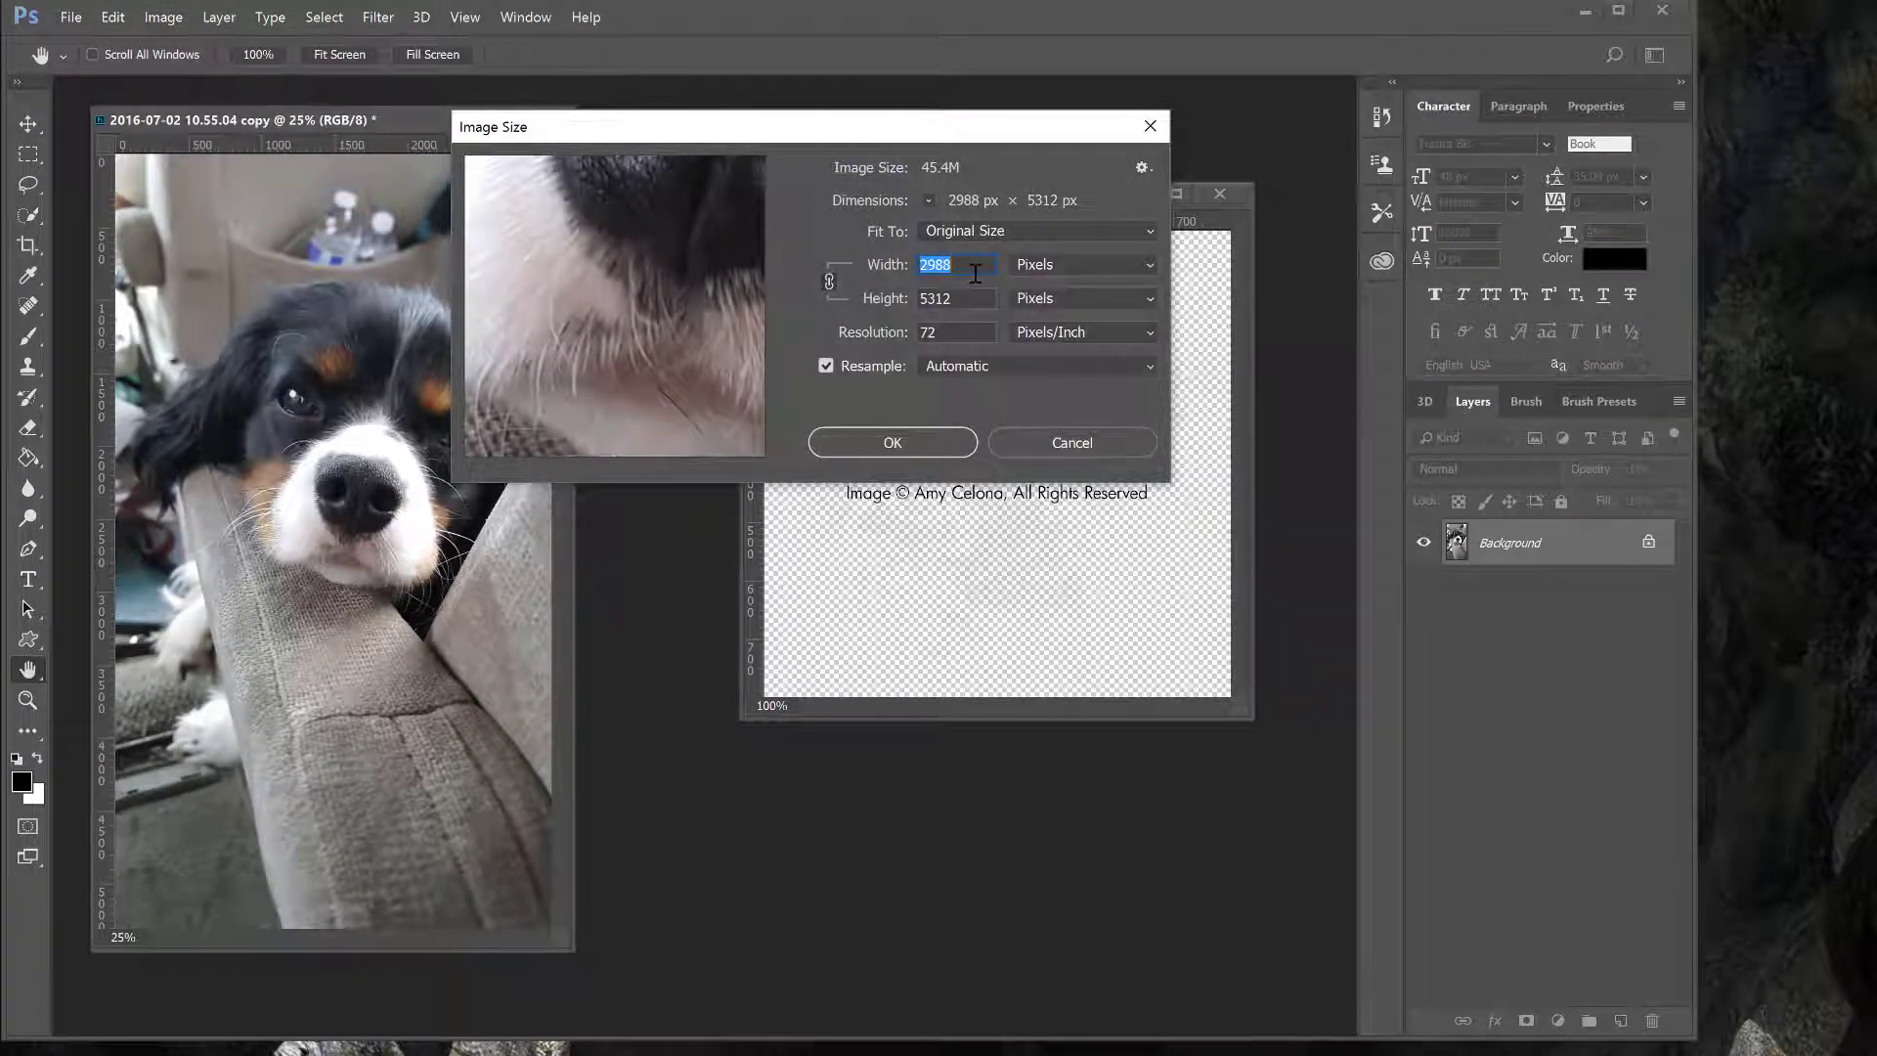
text(1200)
key(Return)
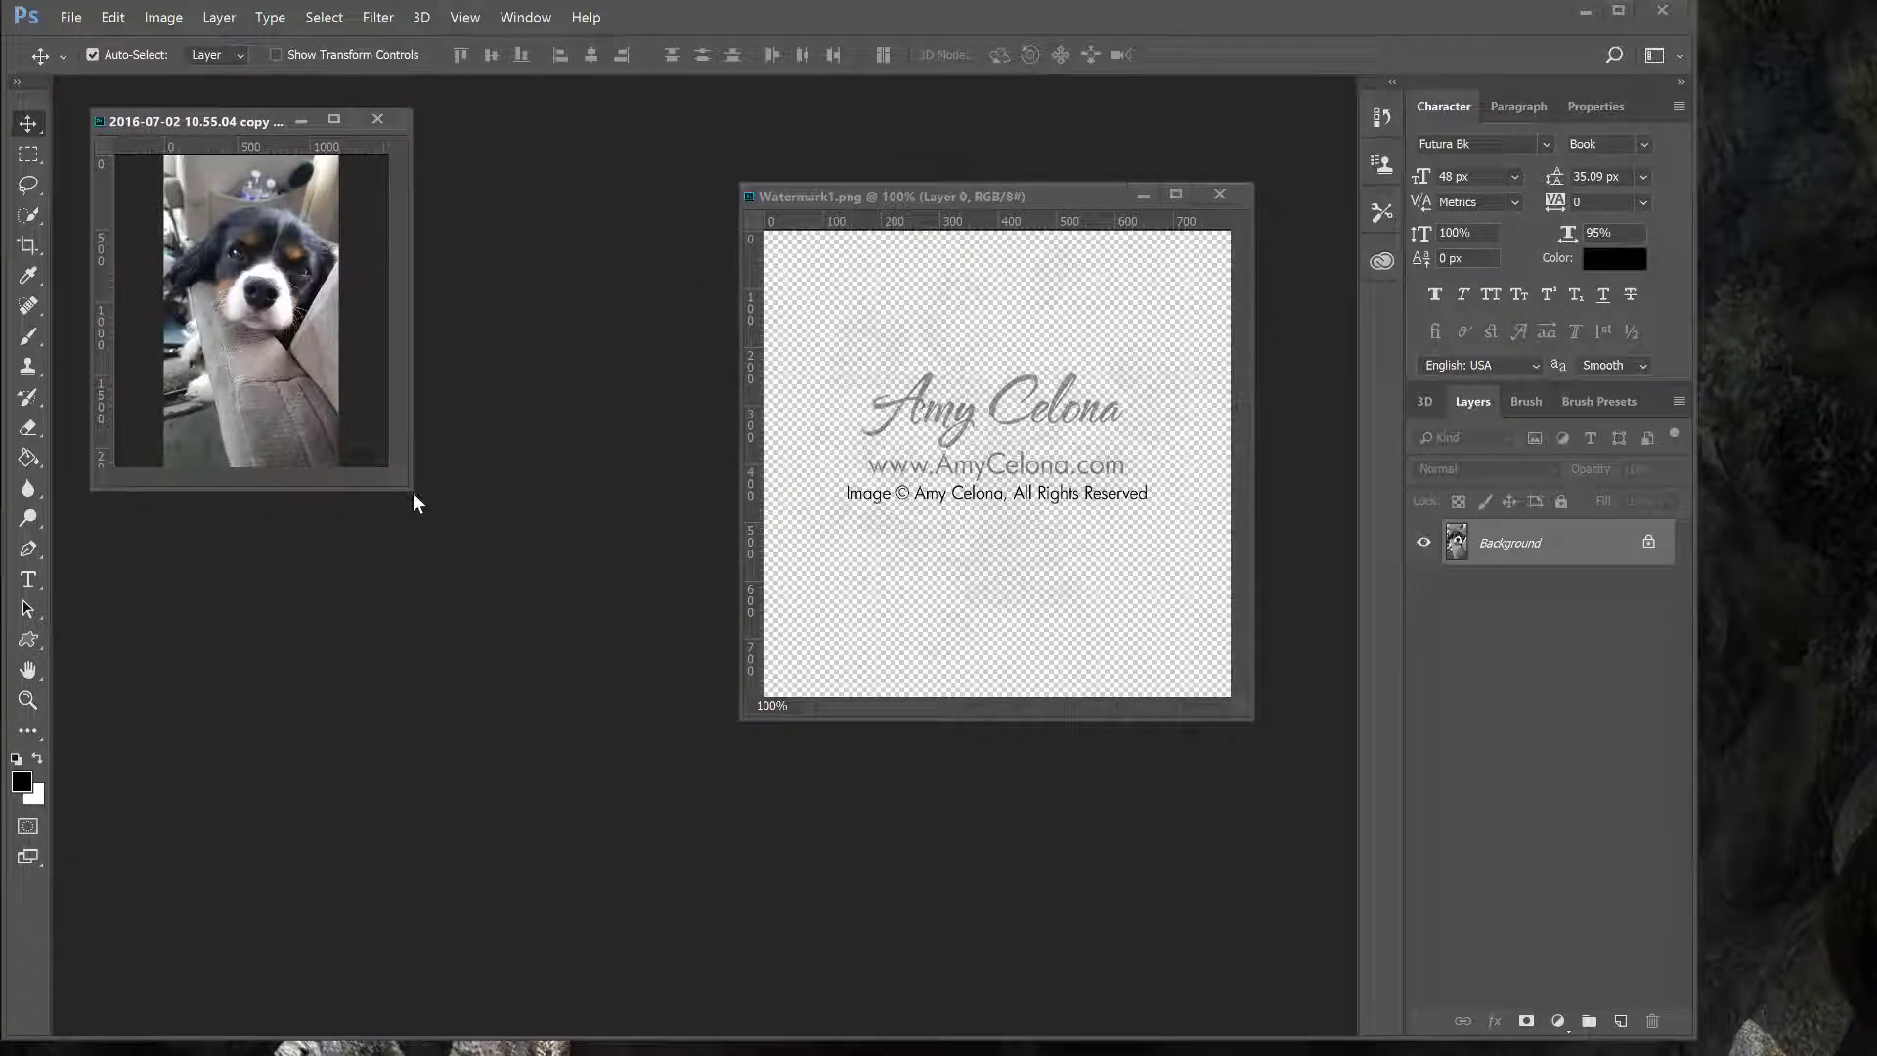
drag(408, 486, 792, 950)
key(ctrl+0)
scroll(616, 745, down, 2)
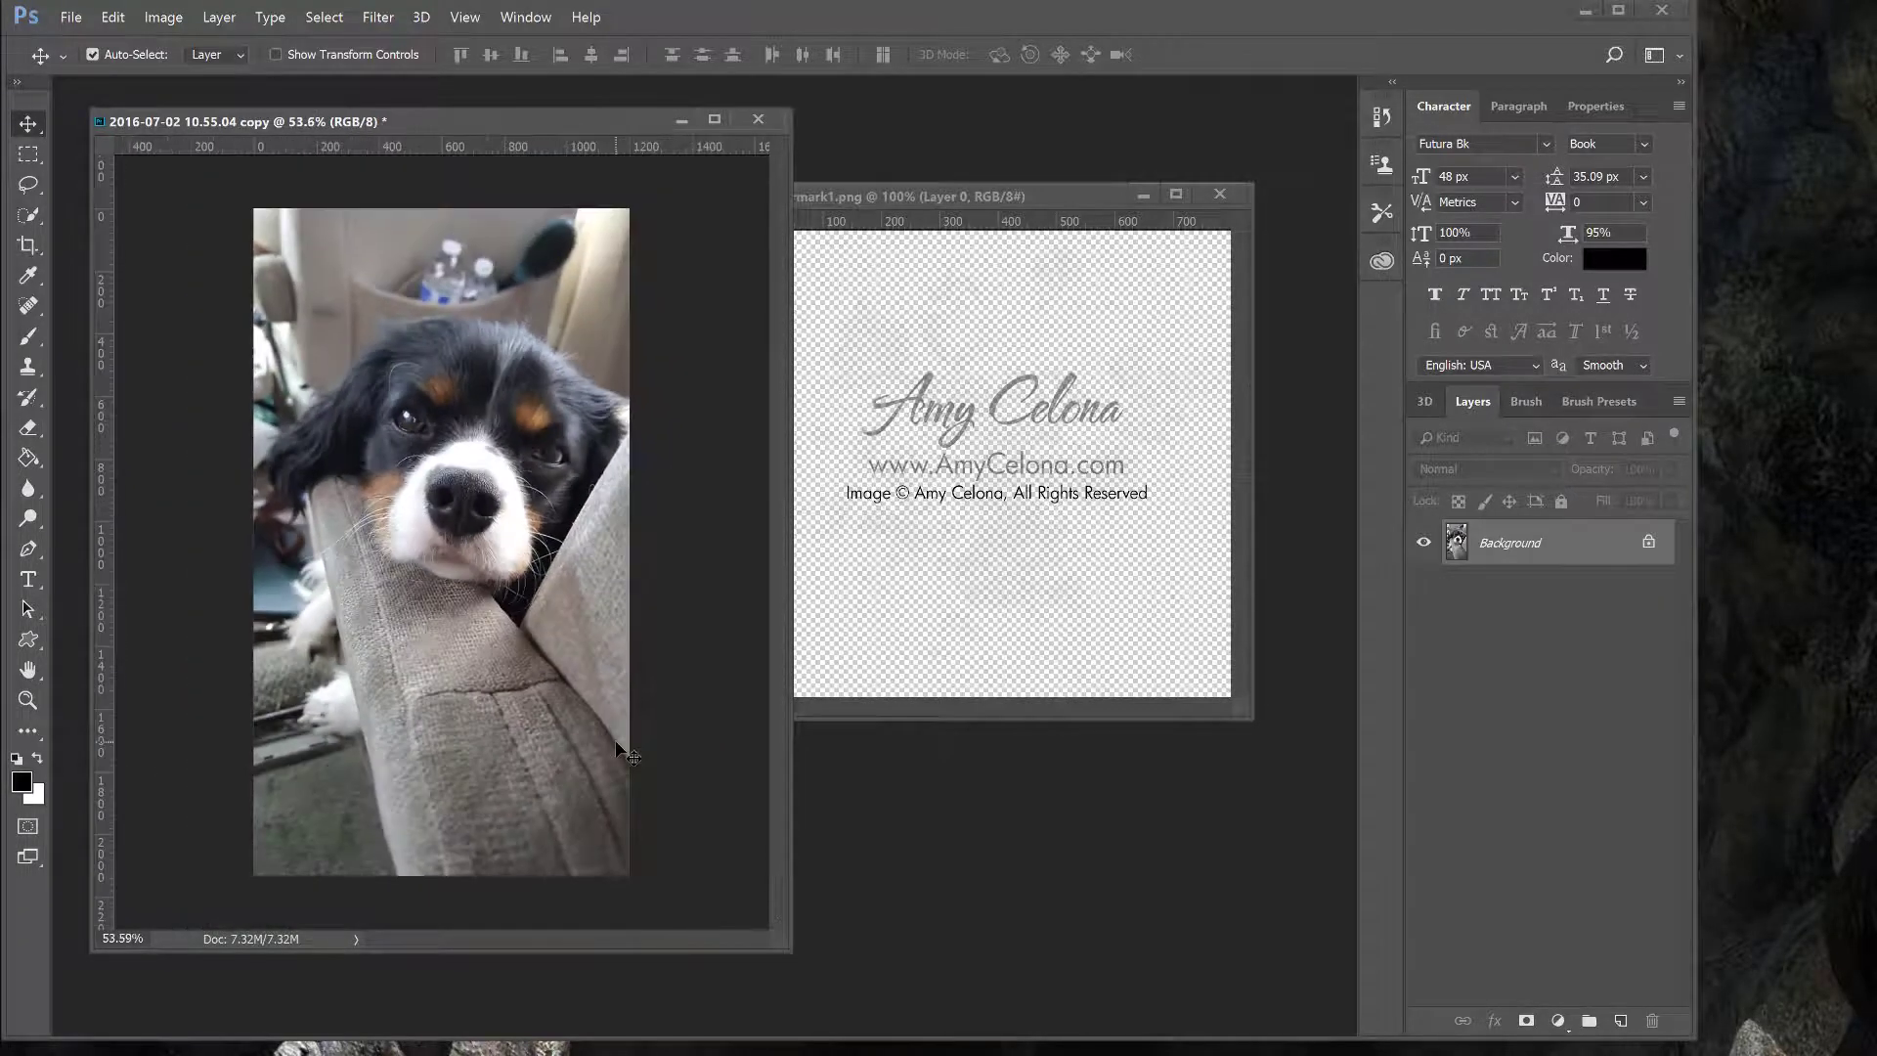
Drag the watermark from Watermark1.png onto the puppy photo over the lower-left sofa arm
click(975, 494)
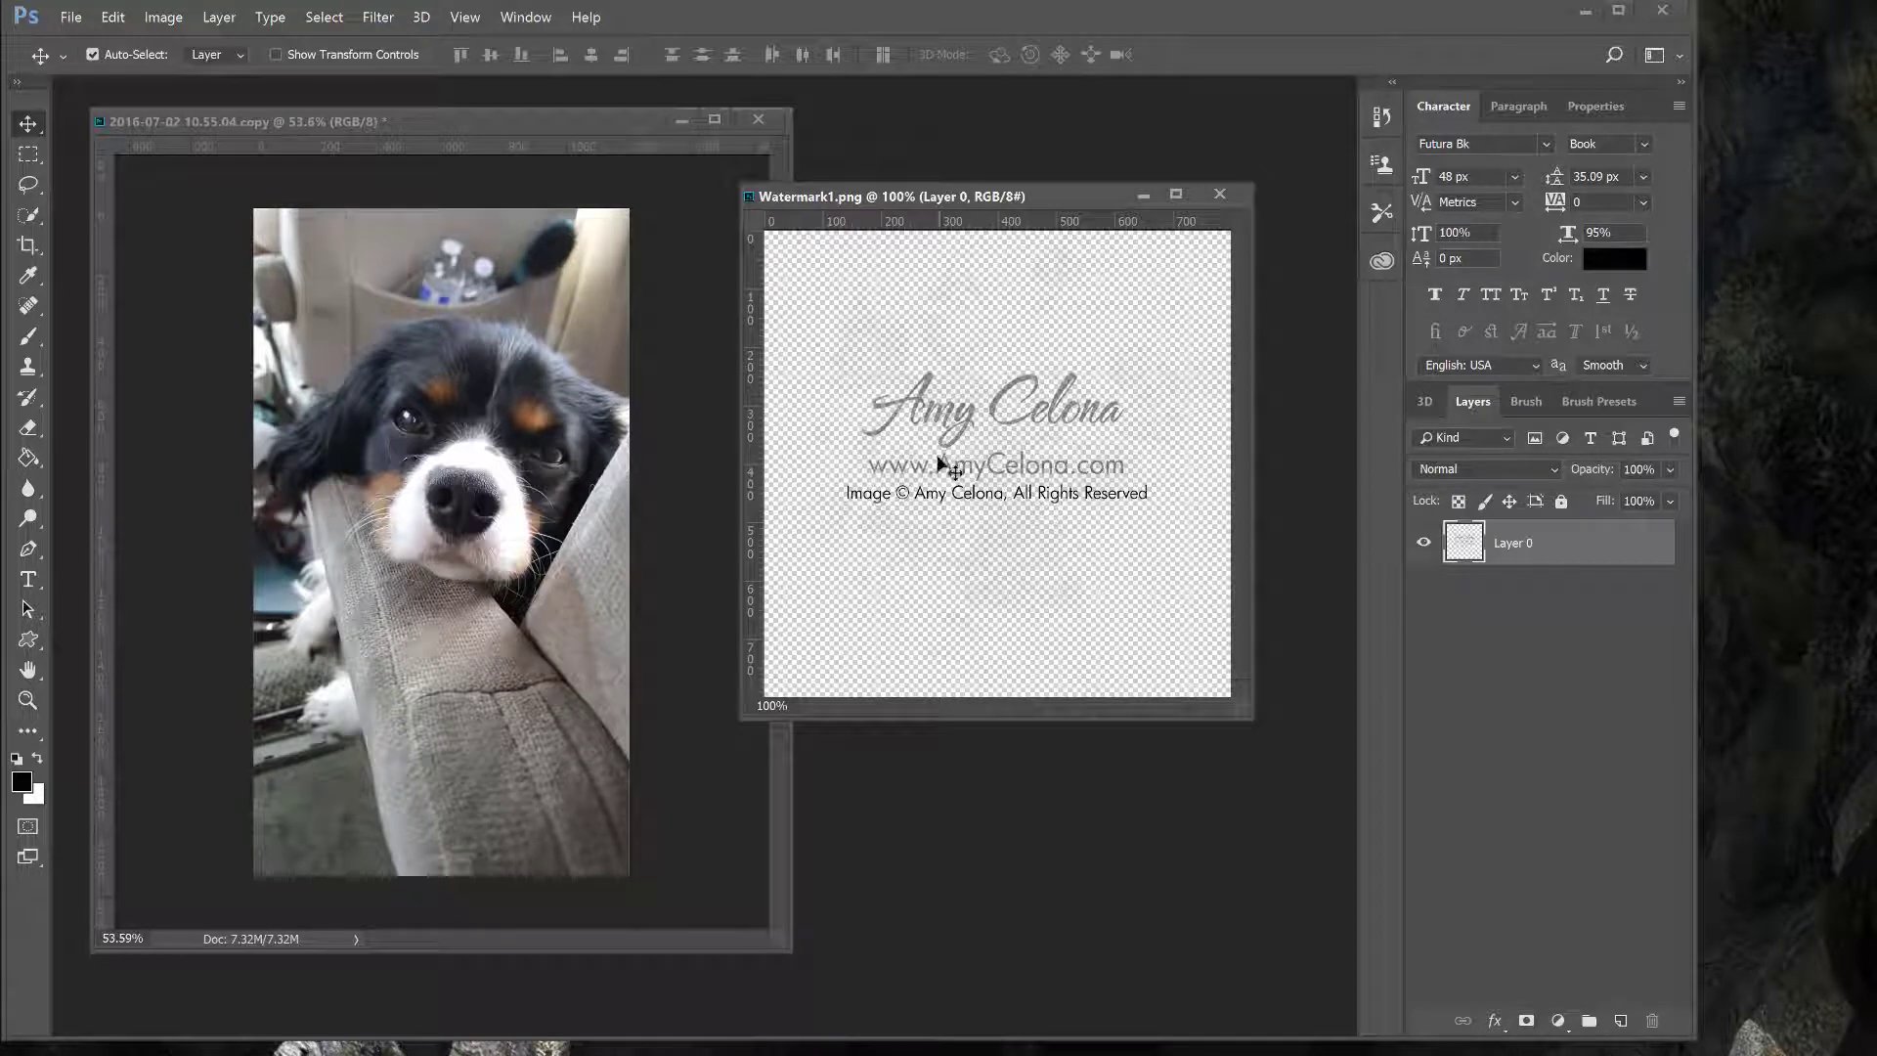
drag(1004, 474, 469, 675)
drag(976, 430, 391, 642)
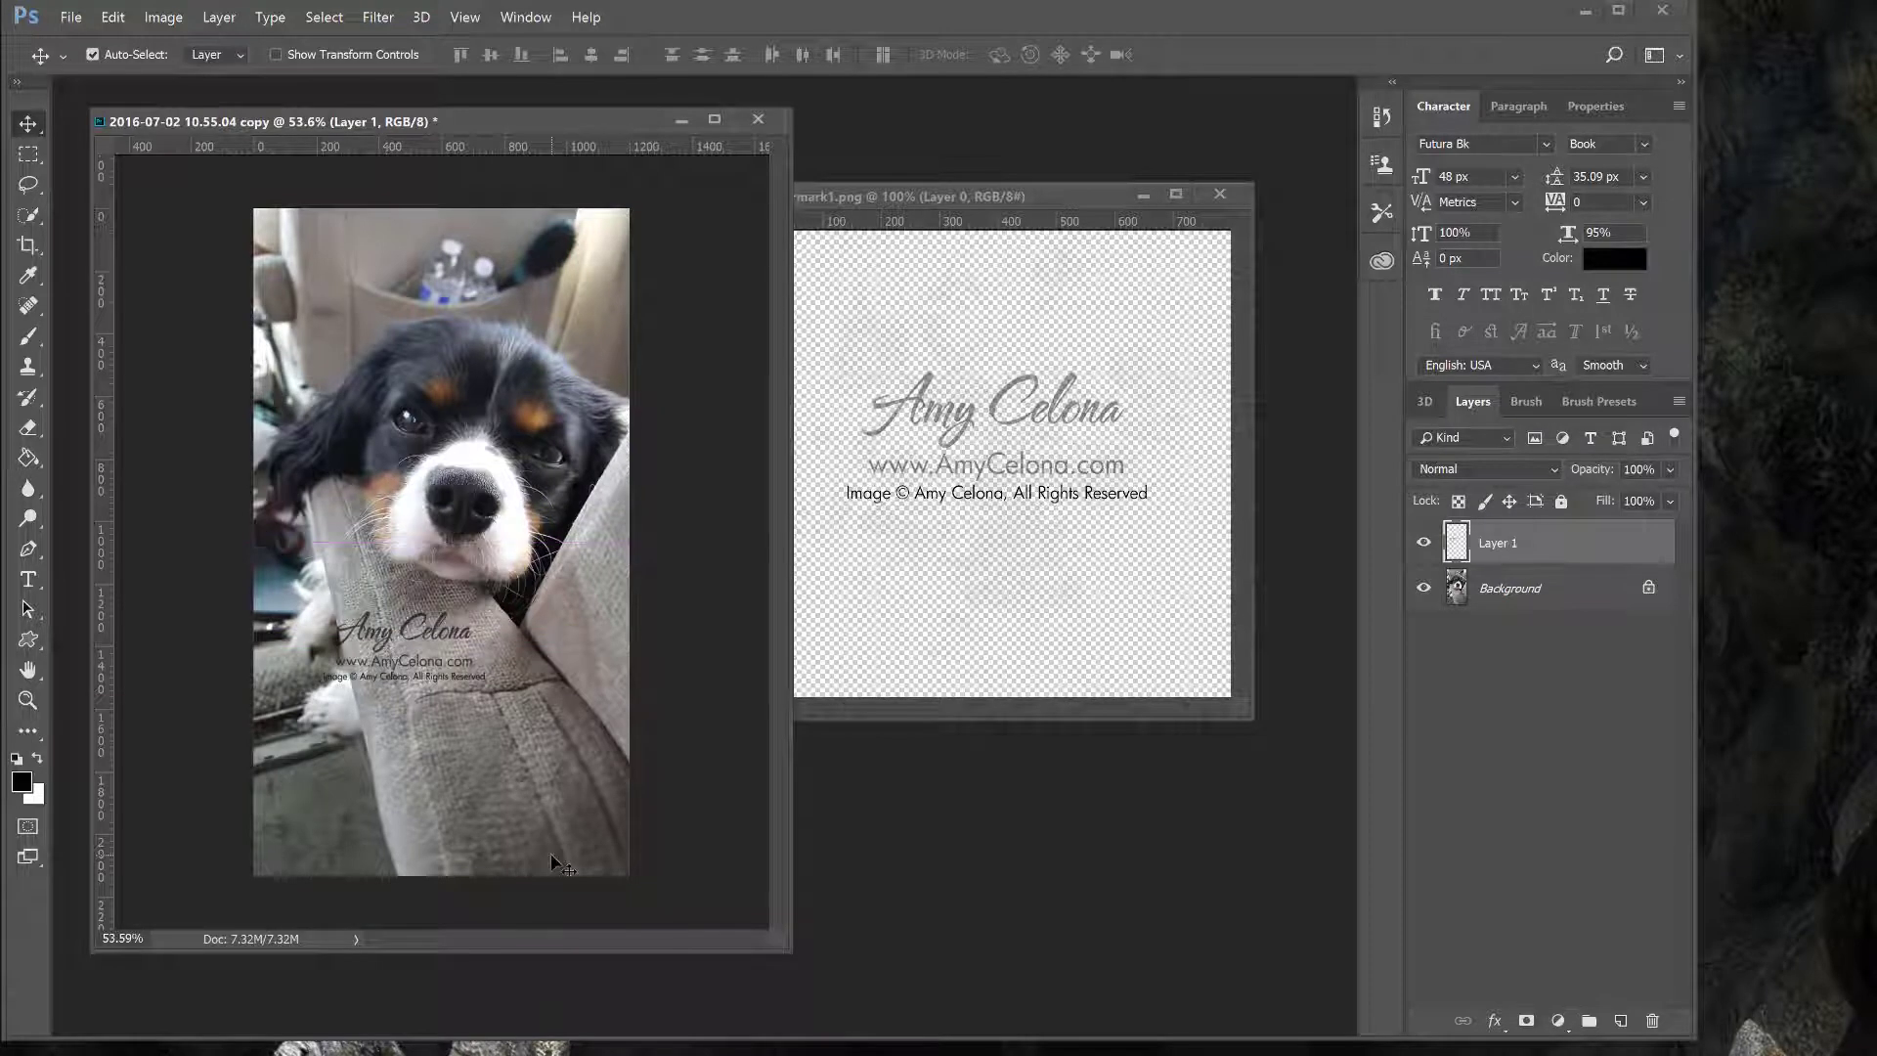
Give Layer 1 a near-white Color Overlay effect
double_click(1576, 556)
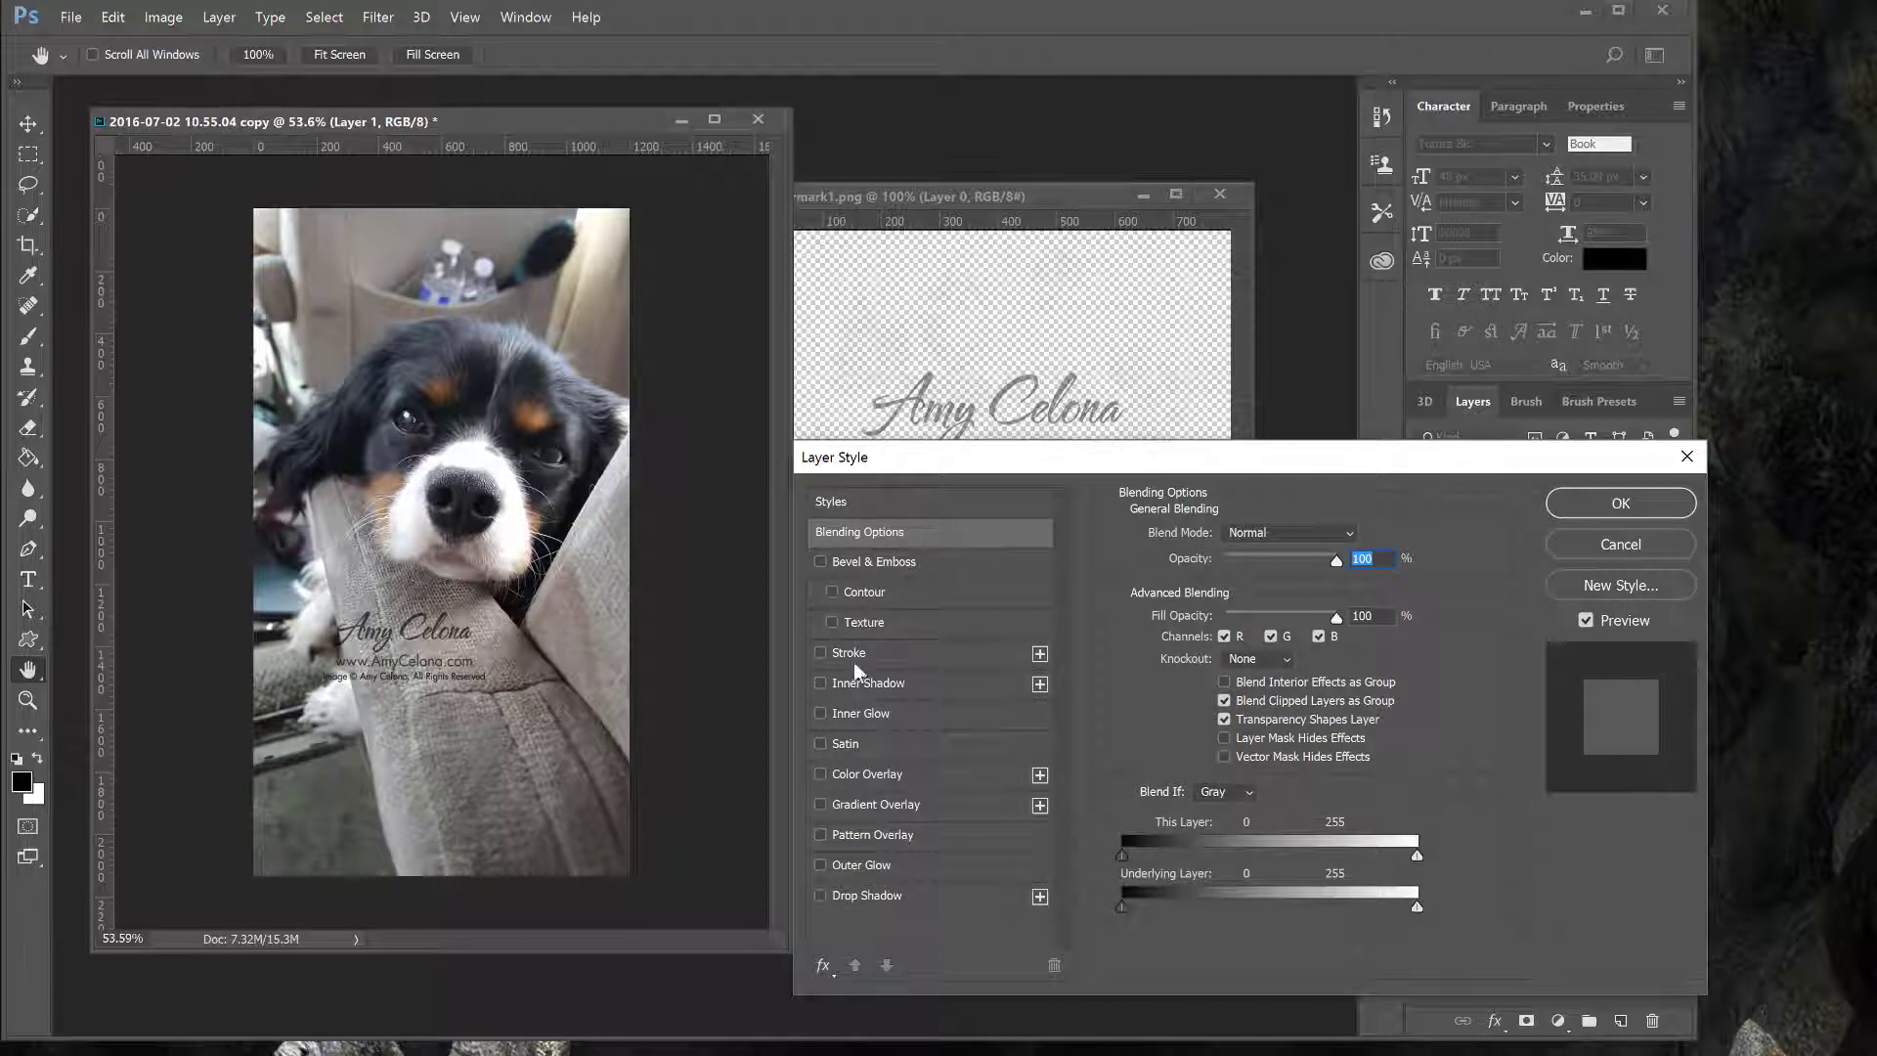
click(821, 772)
click(863, 774)
click(1363, 536)
click(1203, 532)
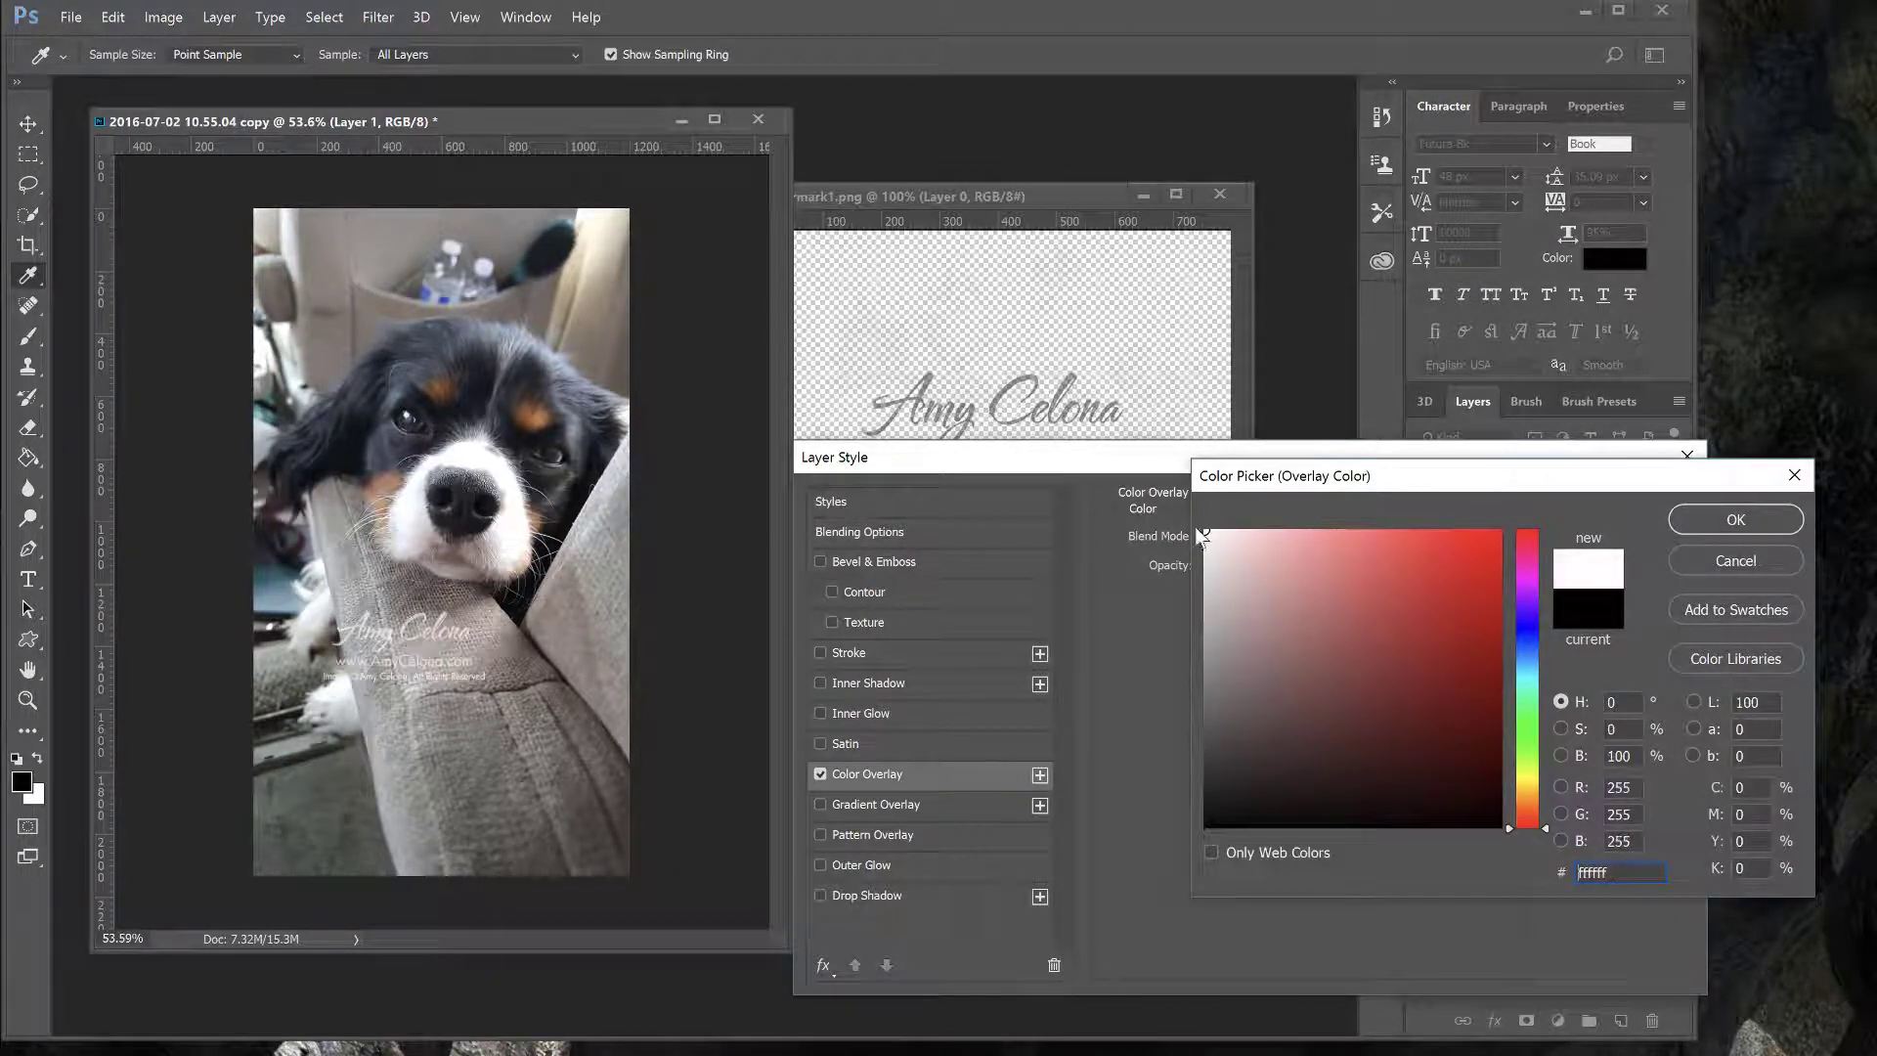
mouse_move(1203, 536)
mouse_down()
mouse_move(1216, 561)
mouse_move(1215, 541)
mouse_move(1382, 593)
mouse_move(1467, 579)
mouse_move(1208, 537)
mouse_up()
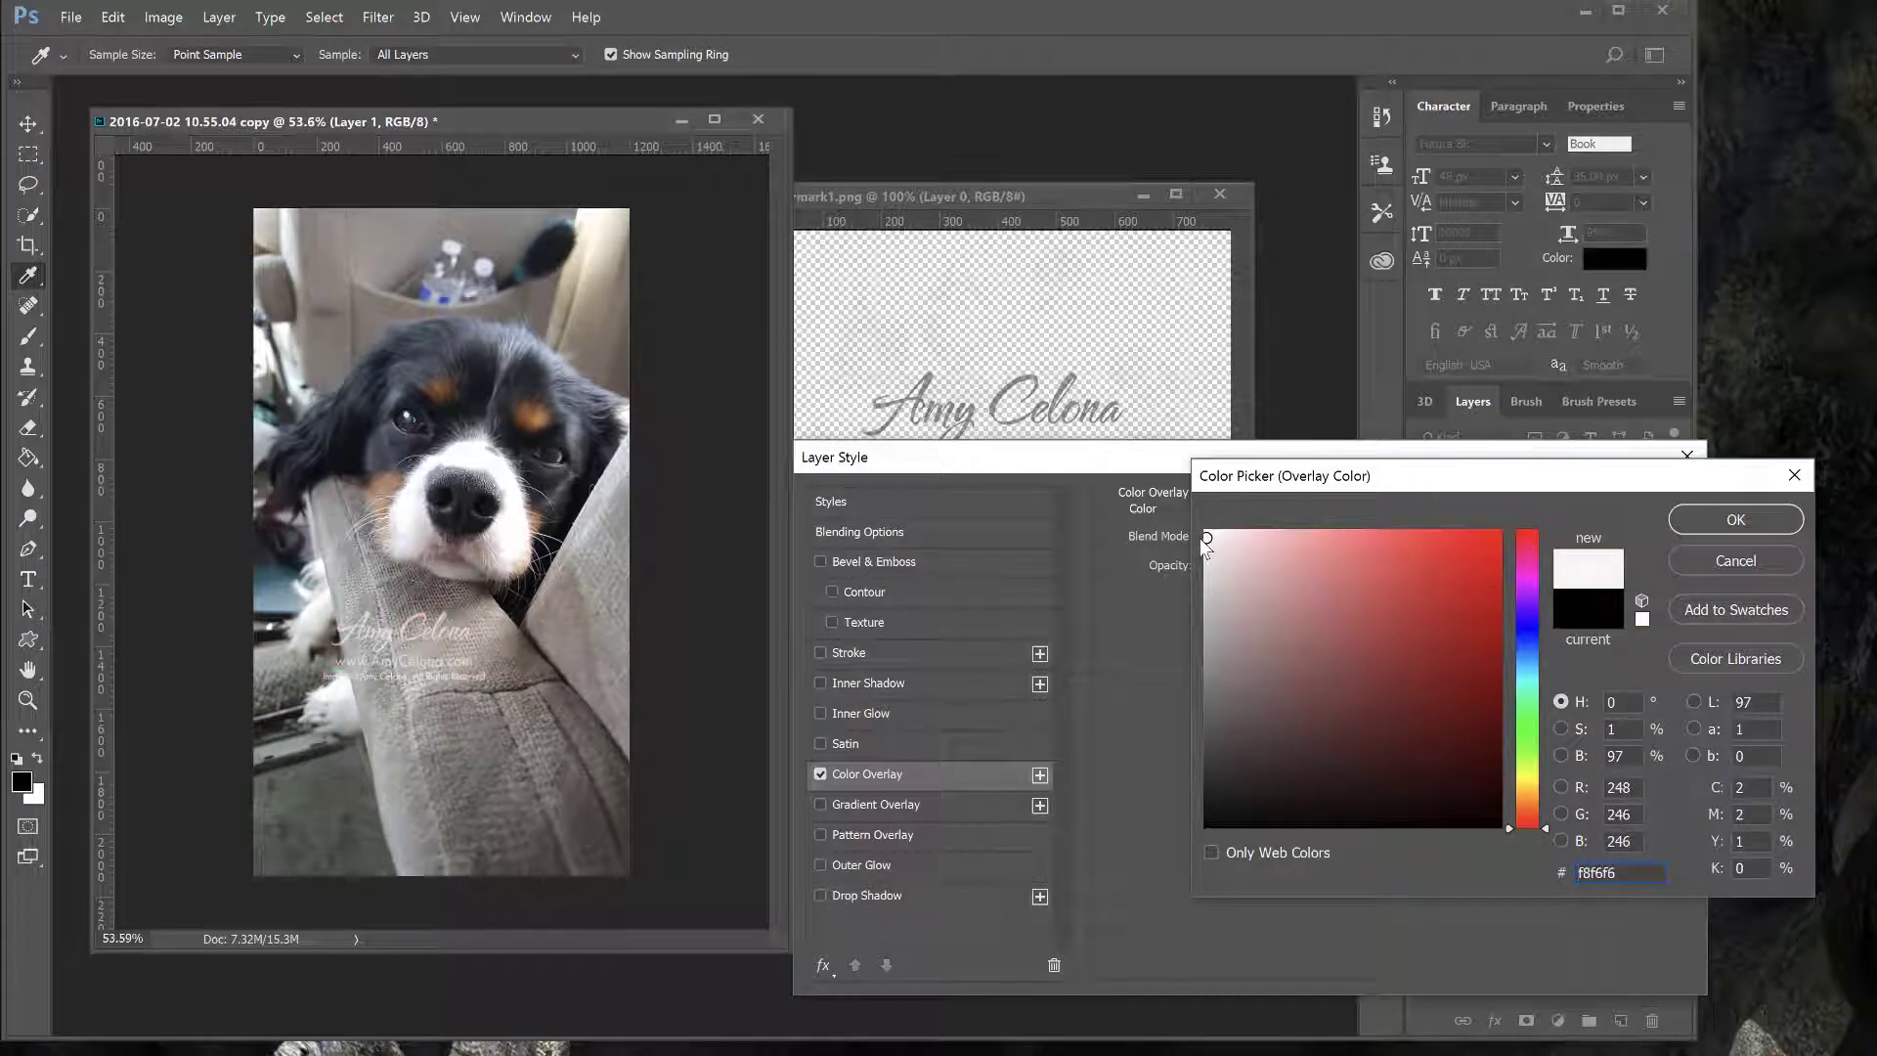
click(1715, 514)
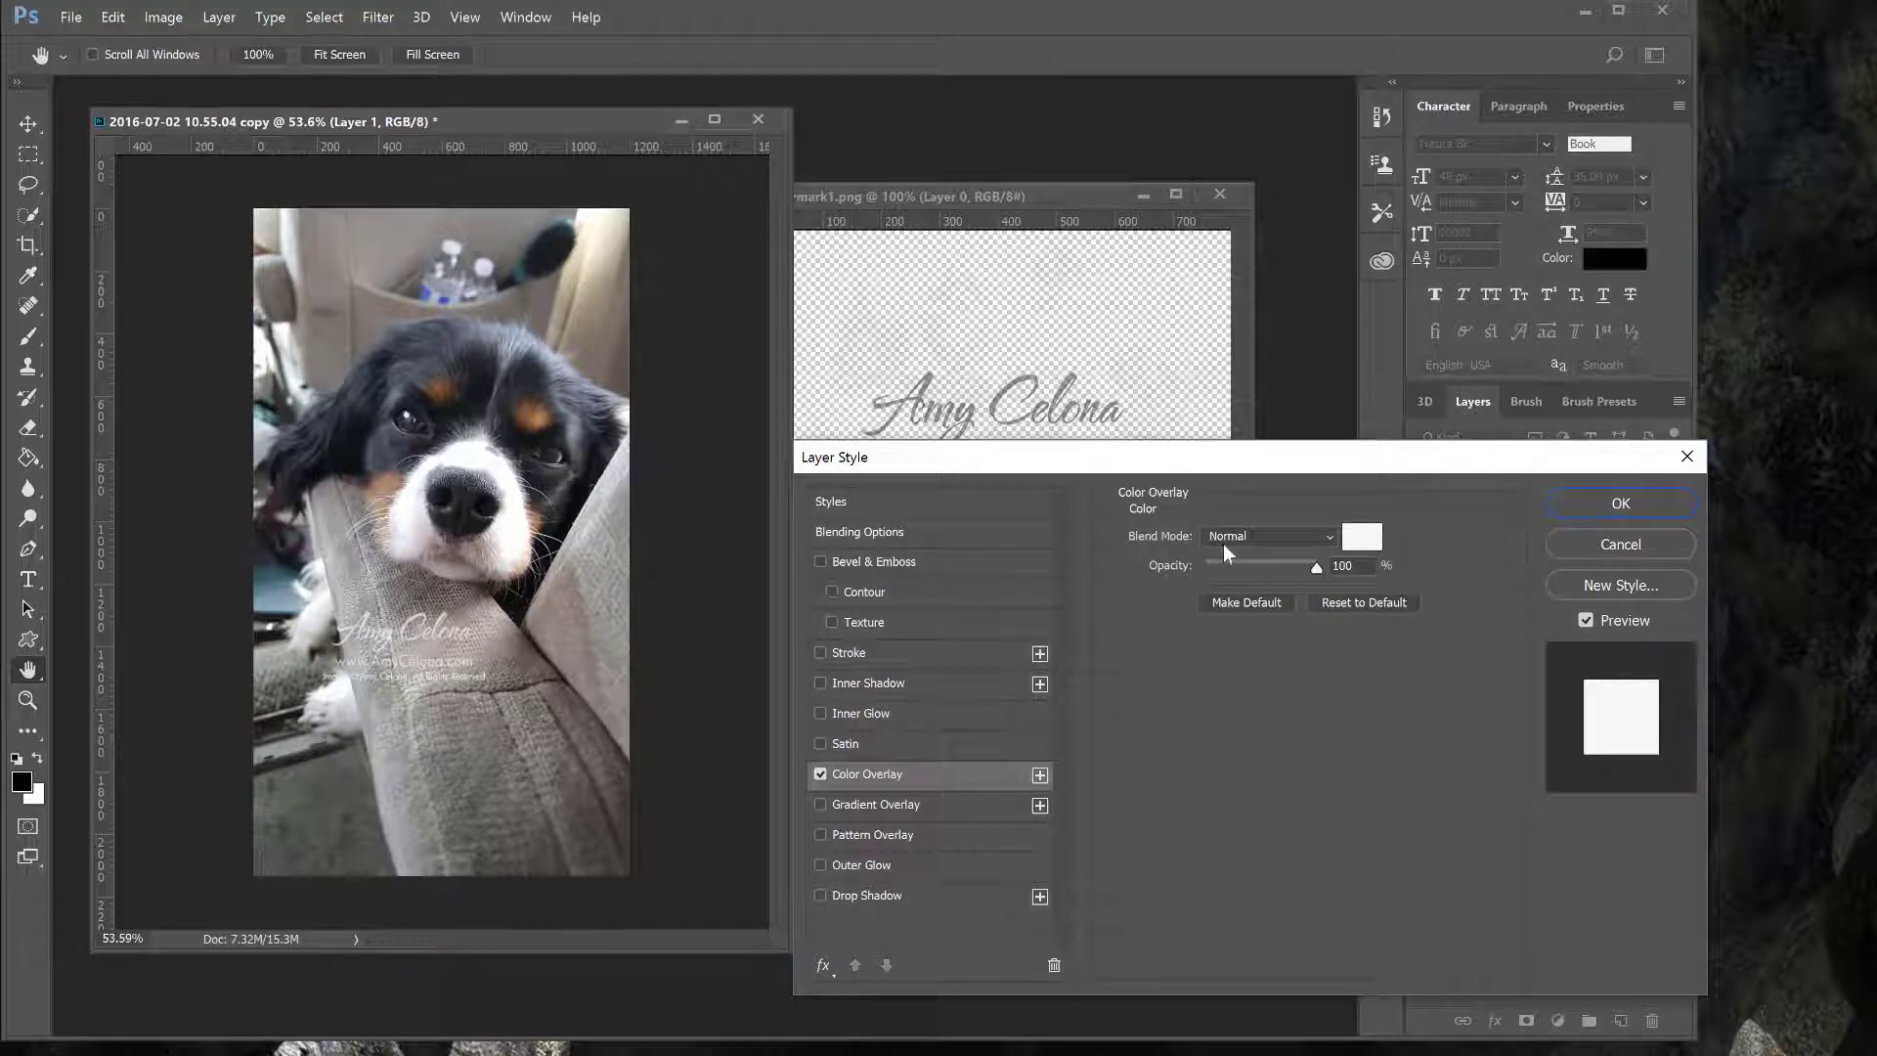
Add a Drop Shadow to Layer 1 and confirm the layer styles
key(ctrl+plus)
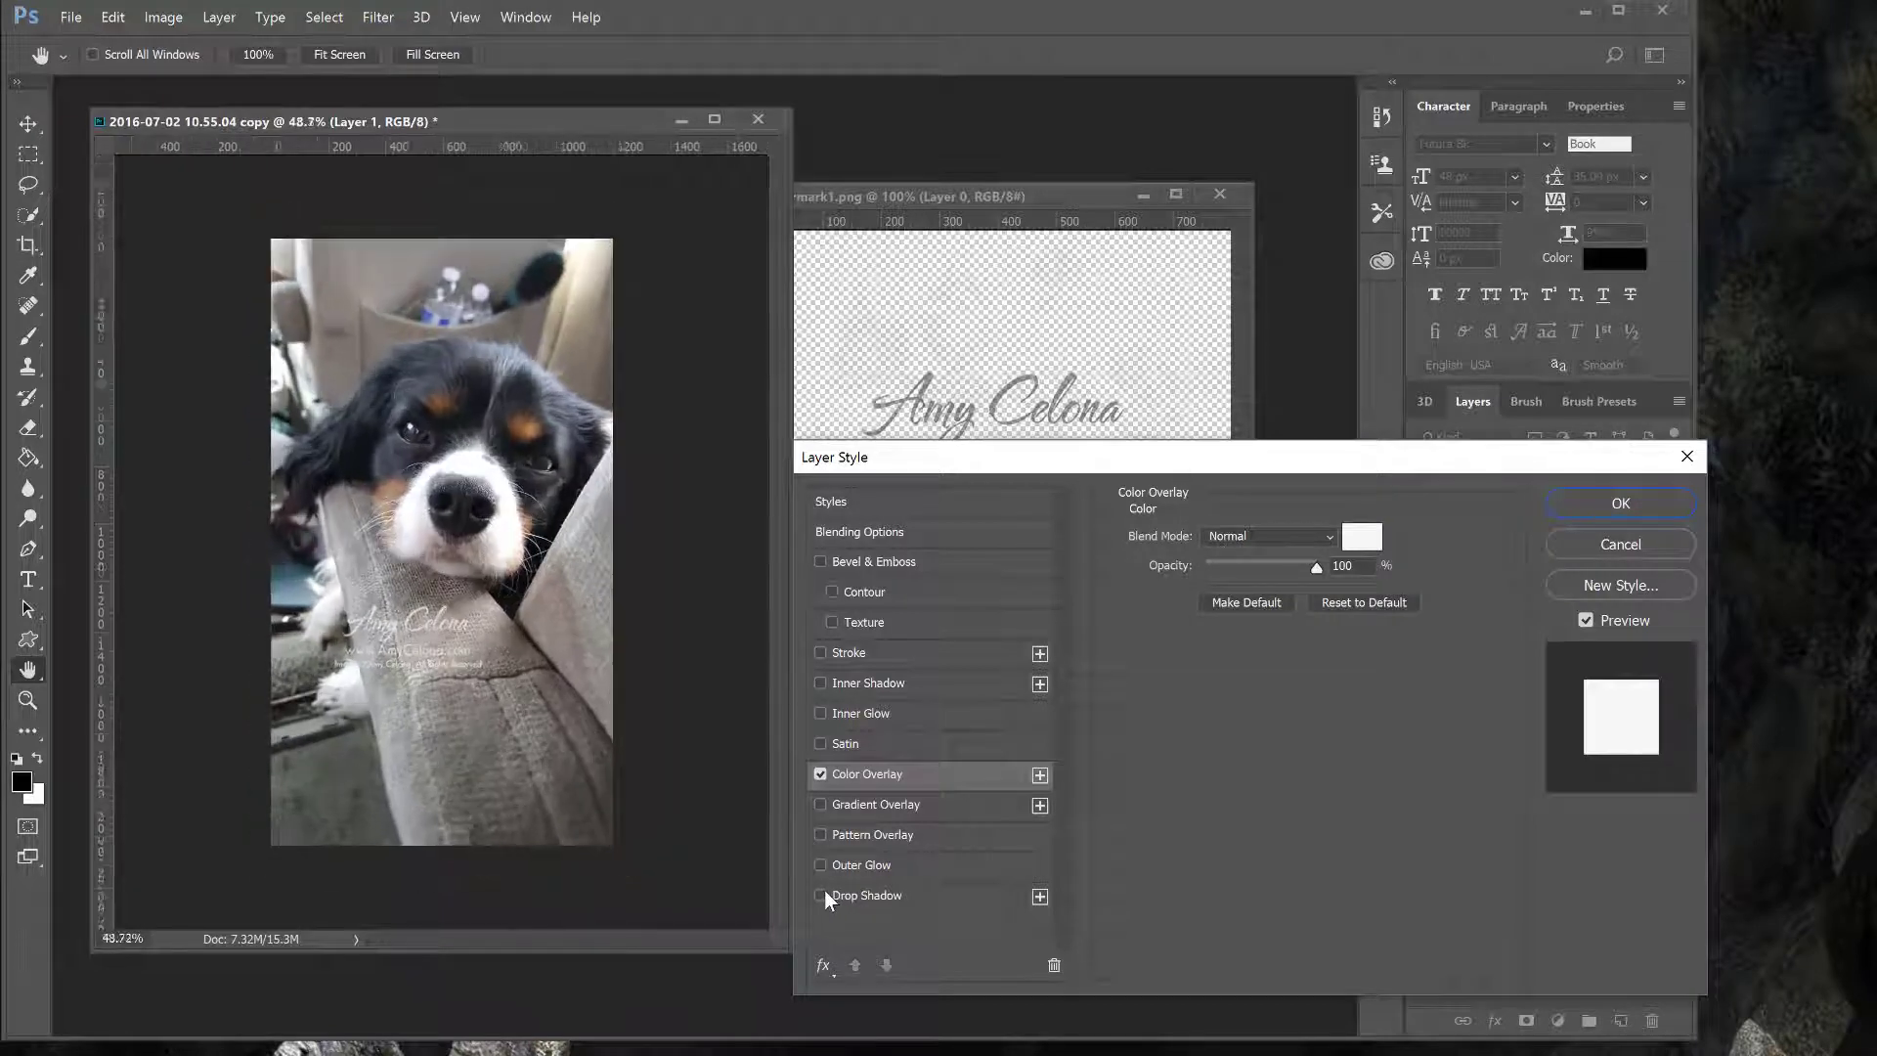
key(ctrl+plus)
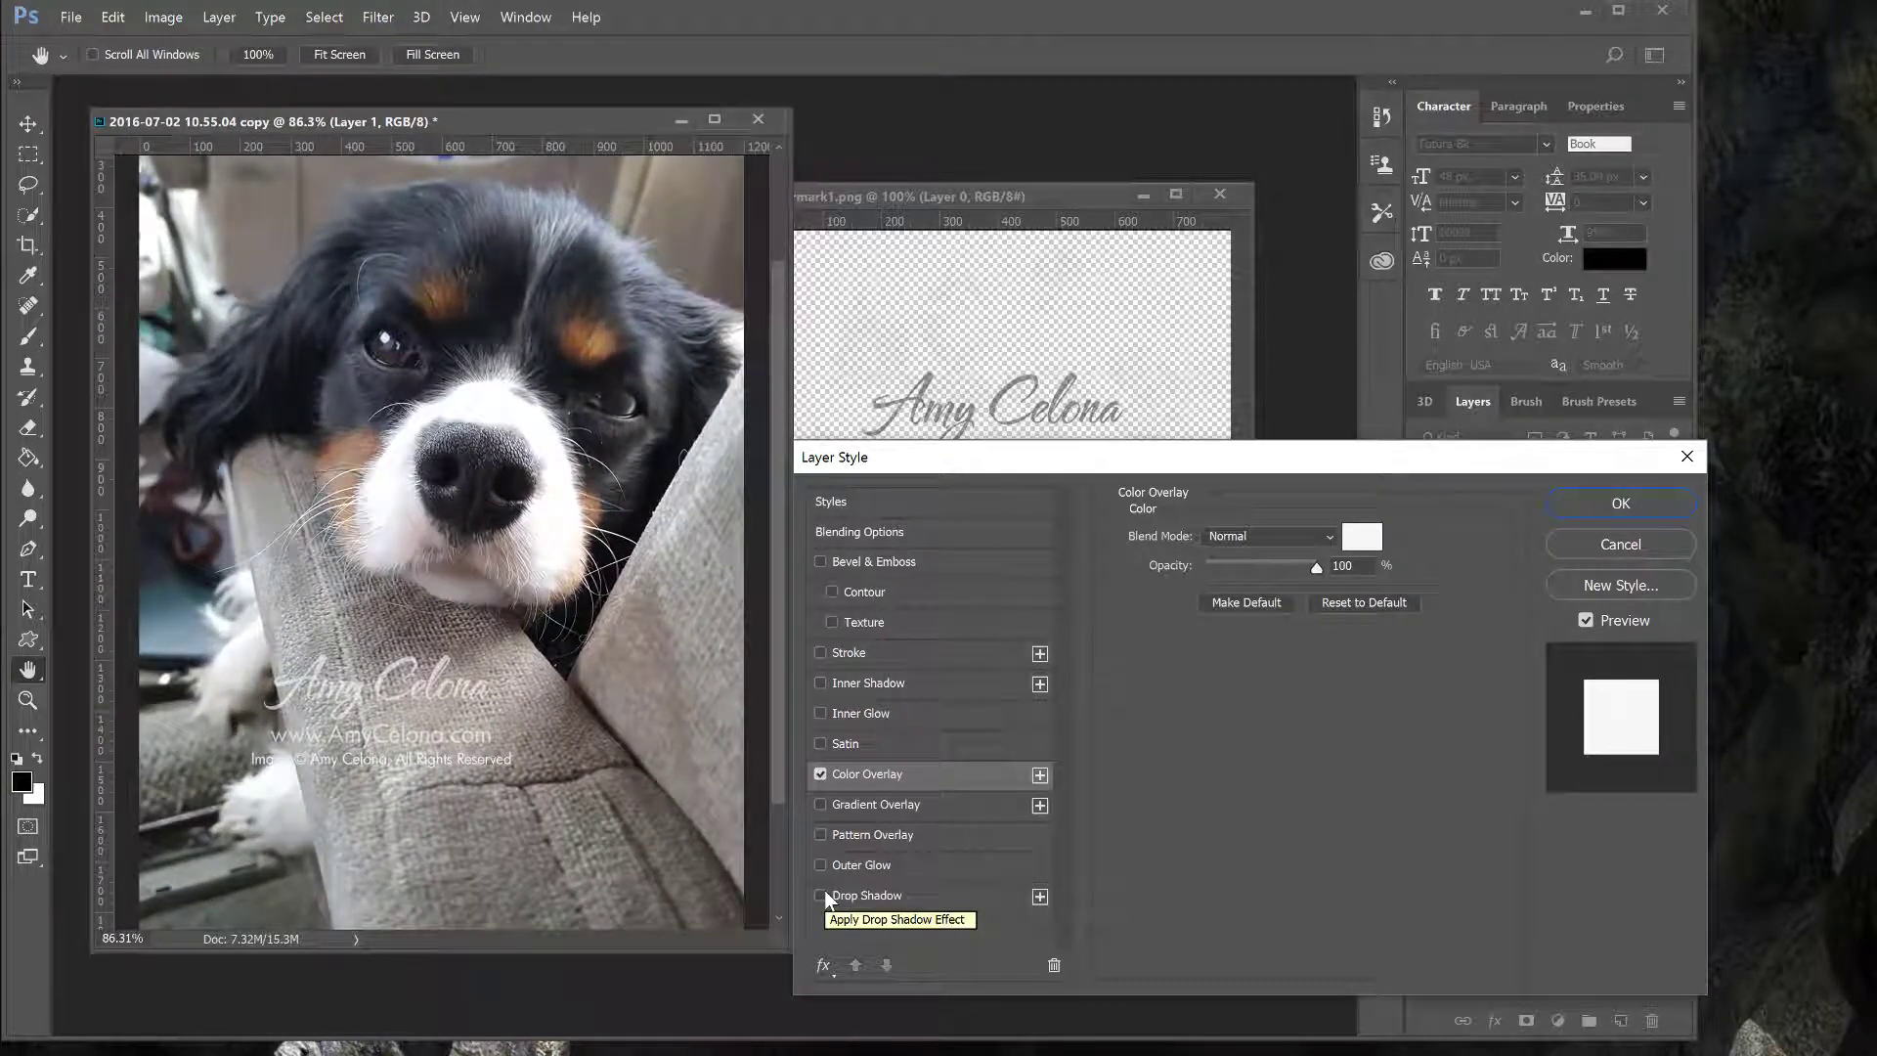
key(ctrl+plus)
click(821, 896)
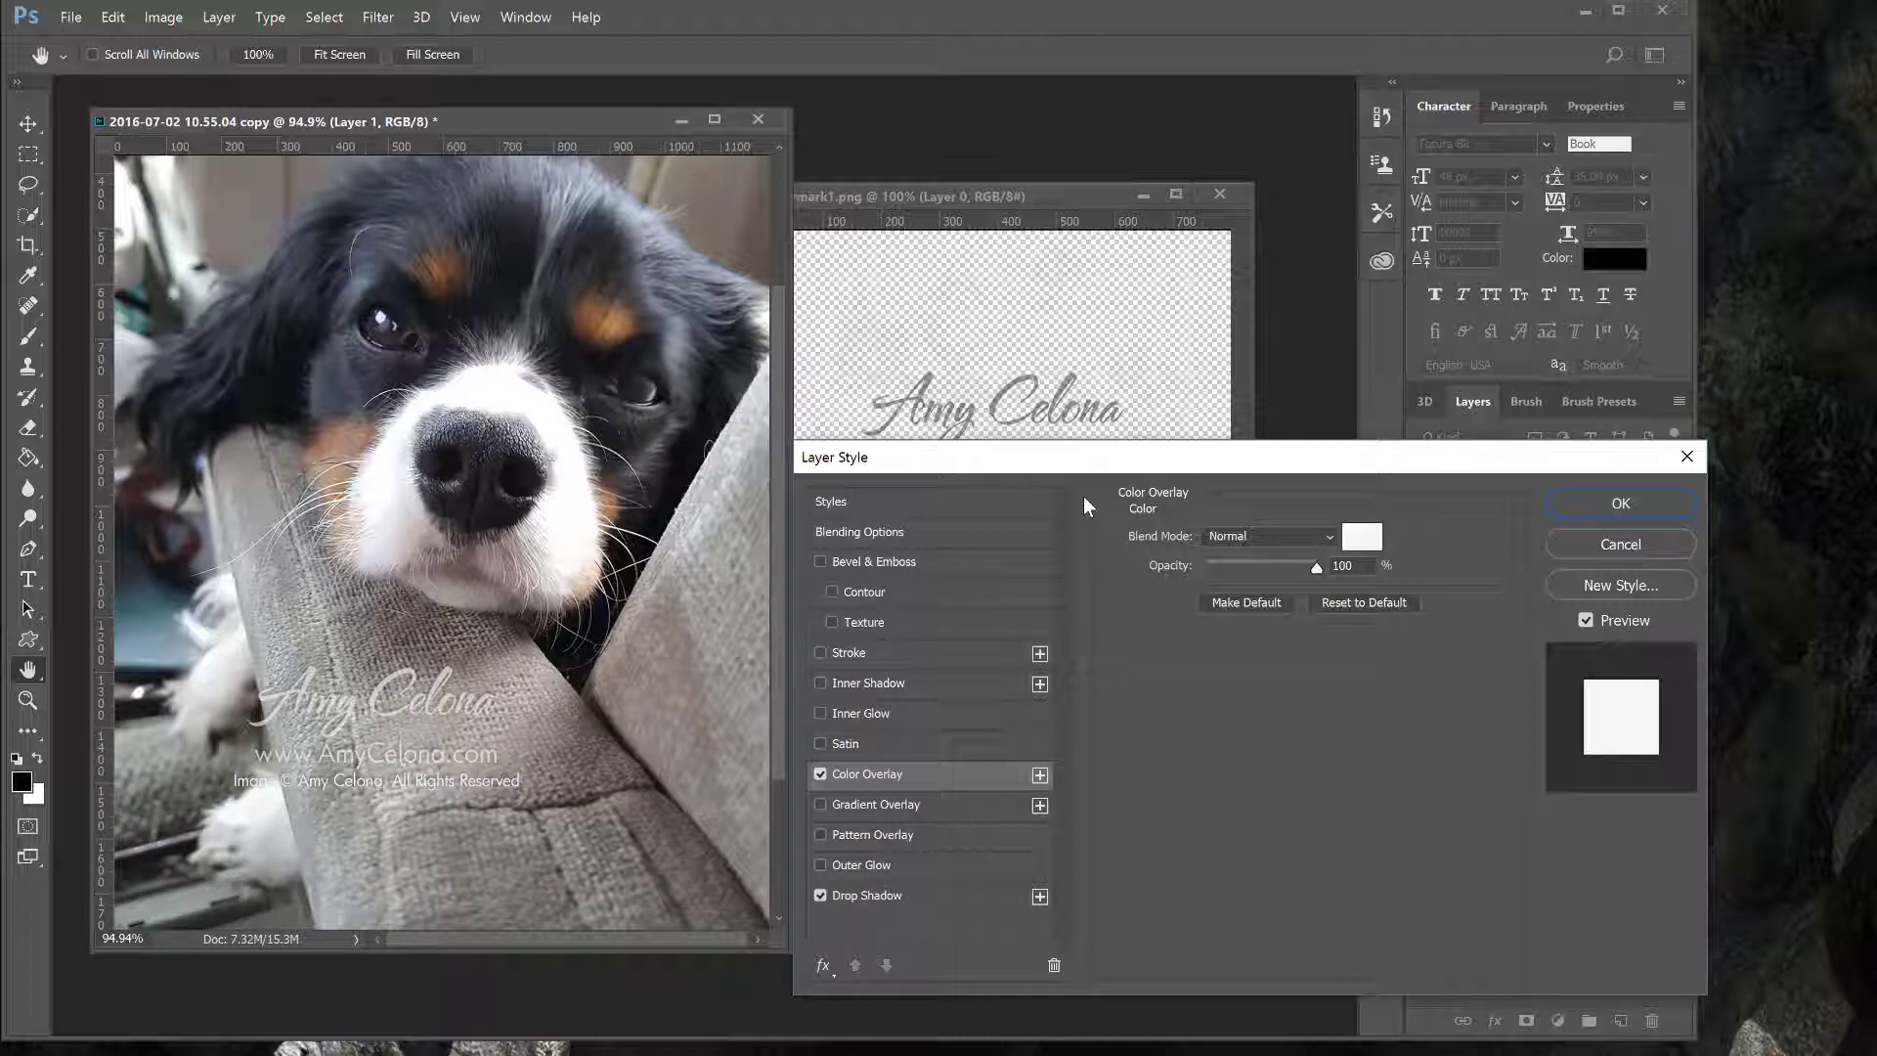
click(1618, 506)
key(v)
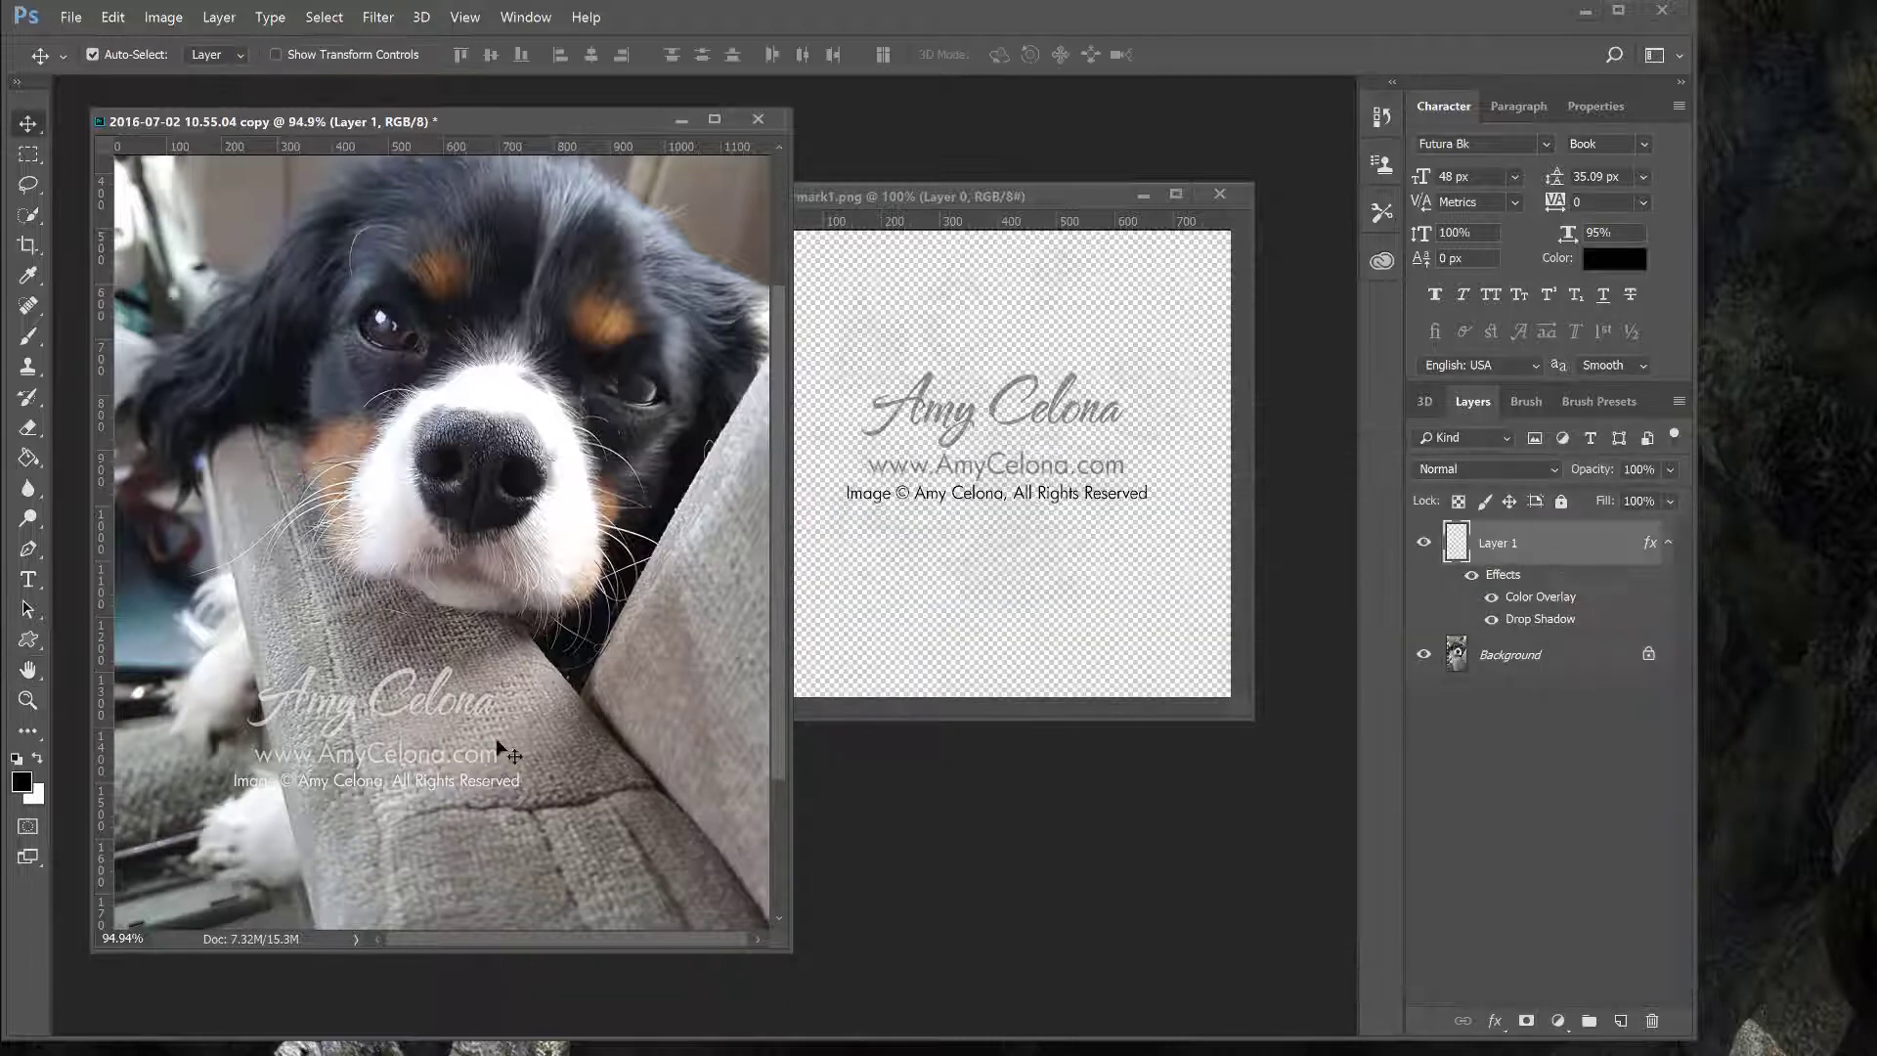
scroll(495, 739, up, 2)
scroll(496, 743, down, 5)
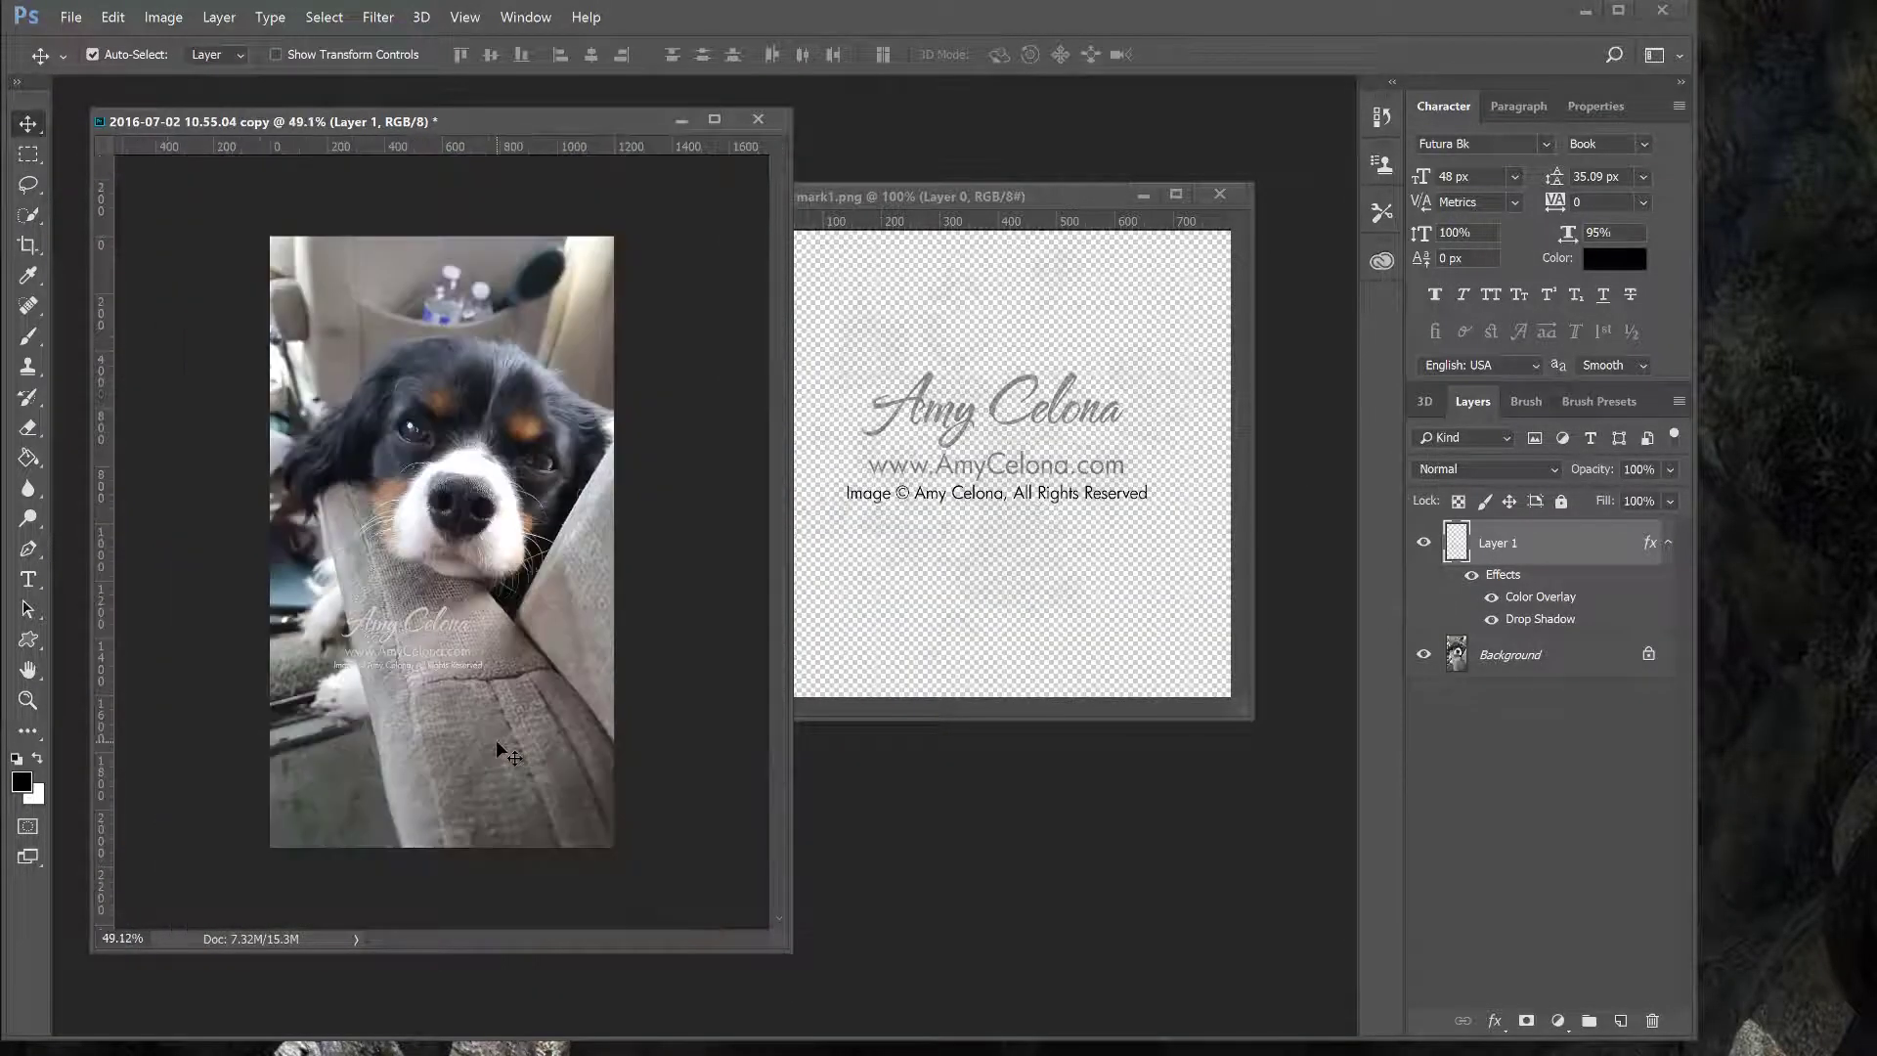
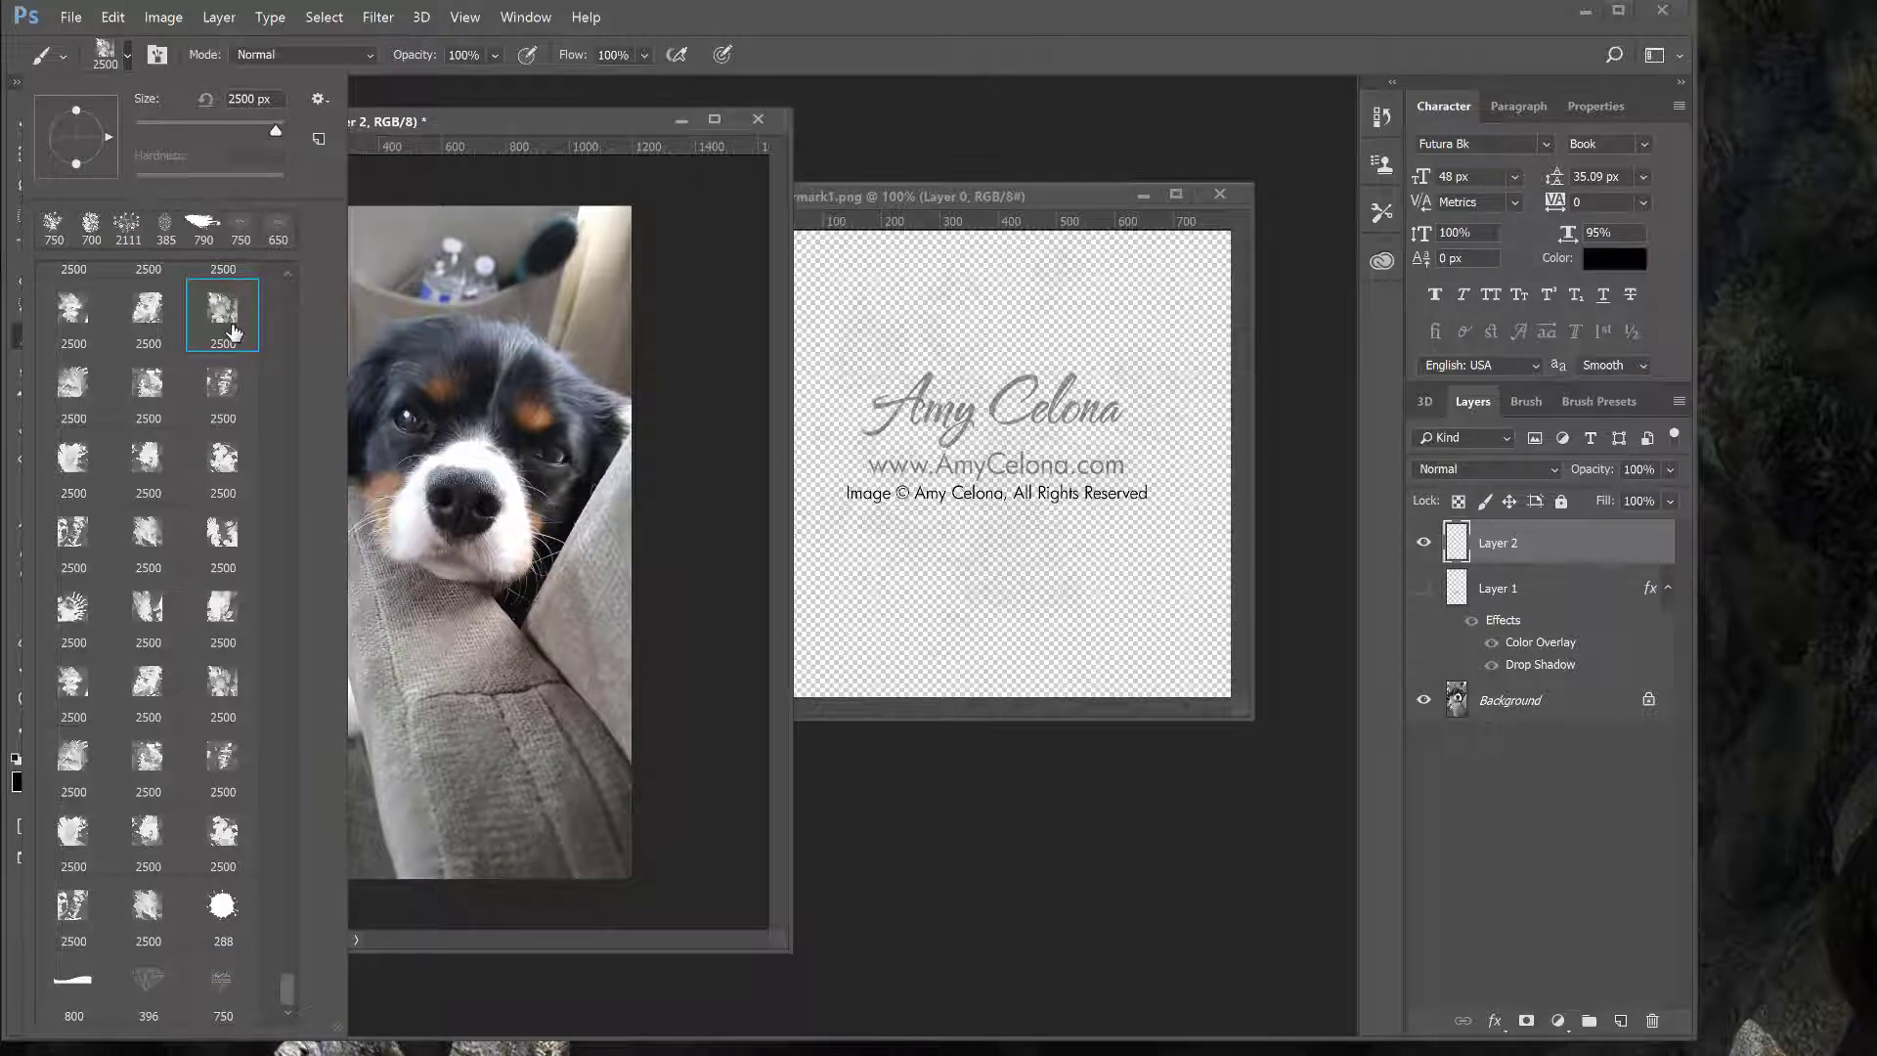
Stamp the 750 px watermark brush preset on the dog photo, then undo it
click(226, 987)
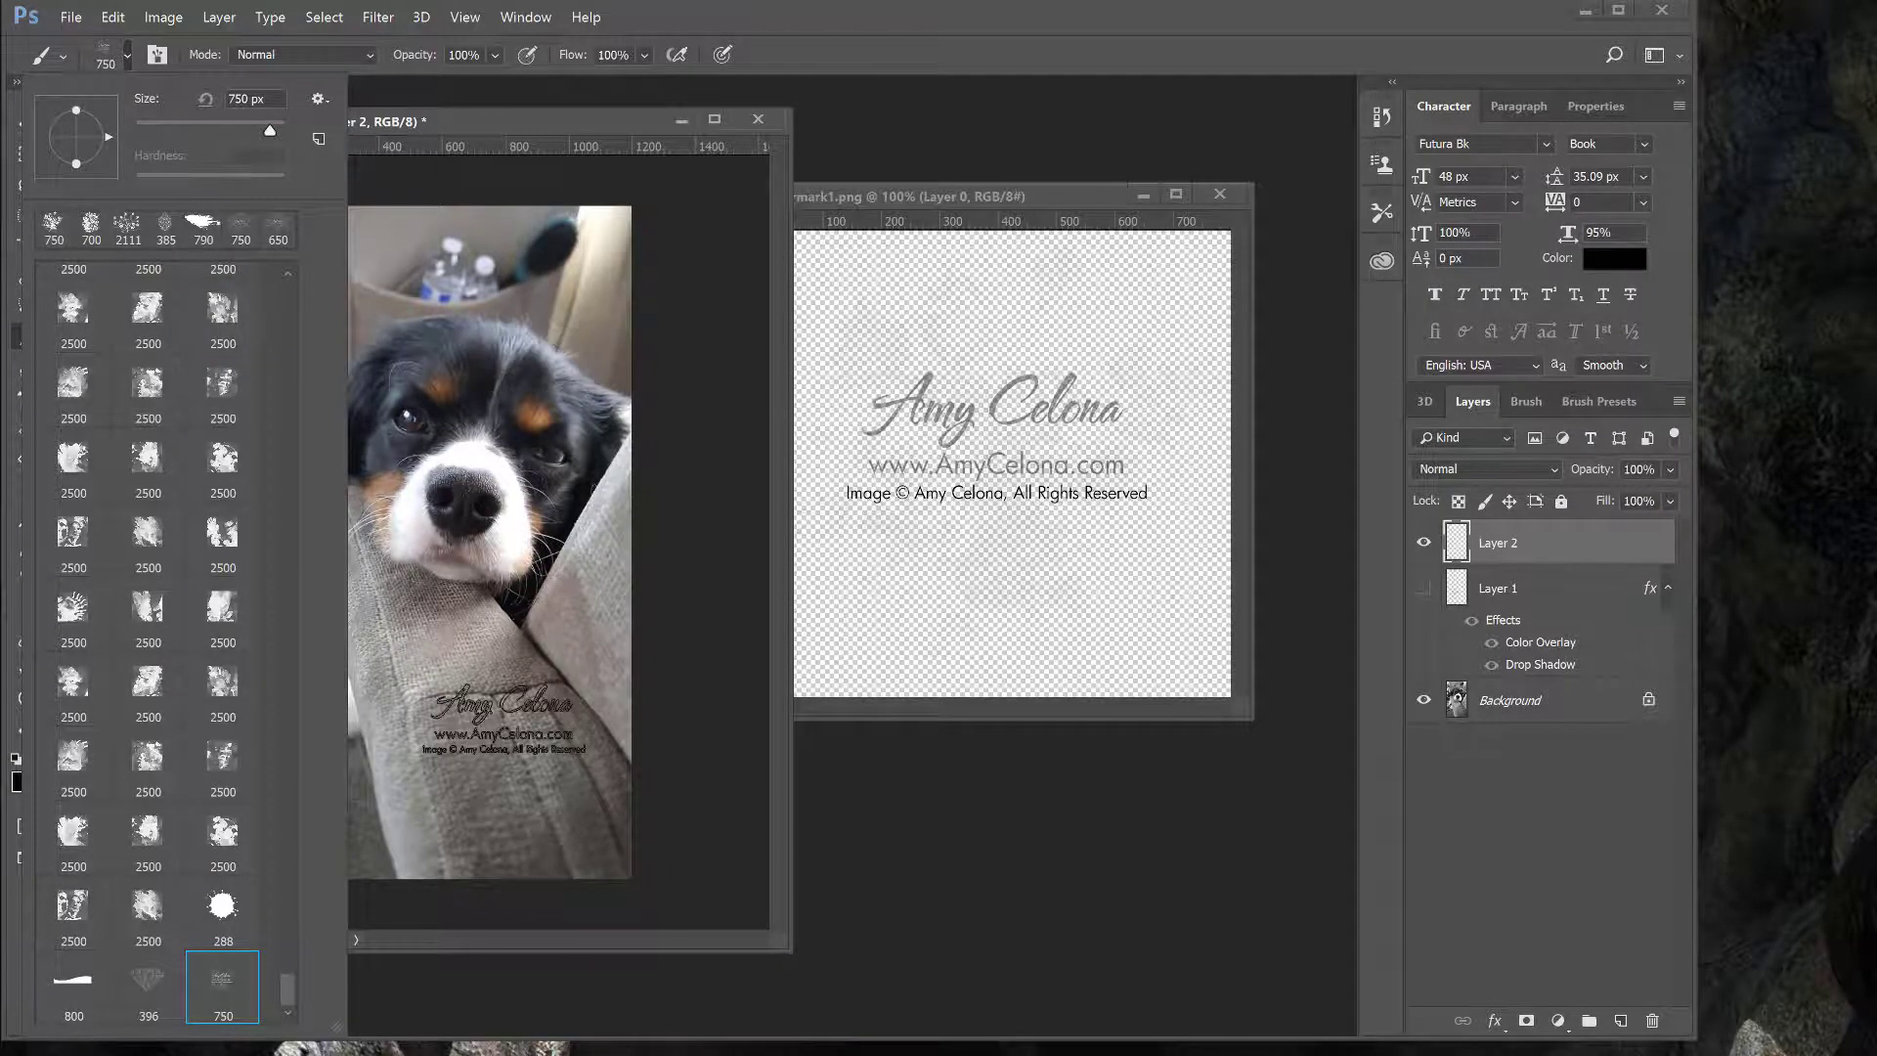
click(483, 689)
click(484, 690)
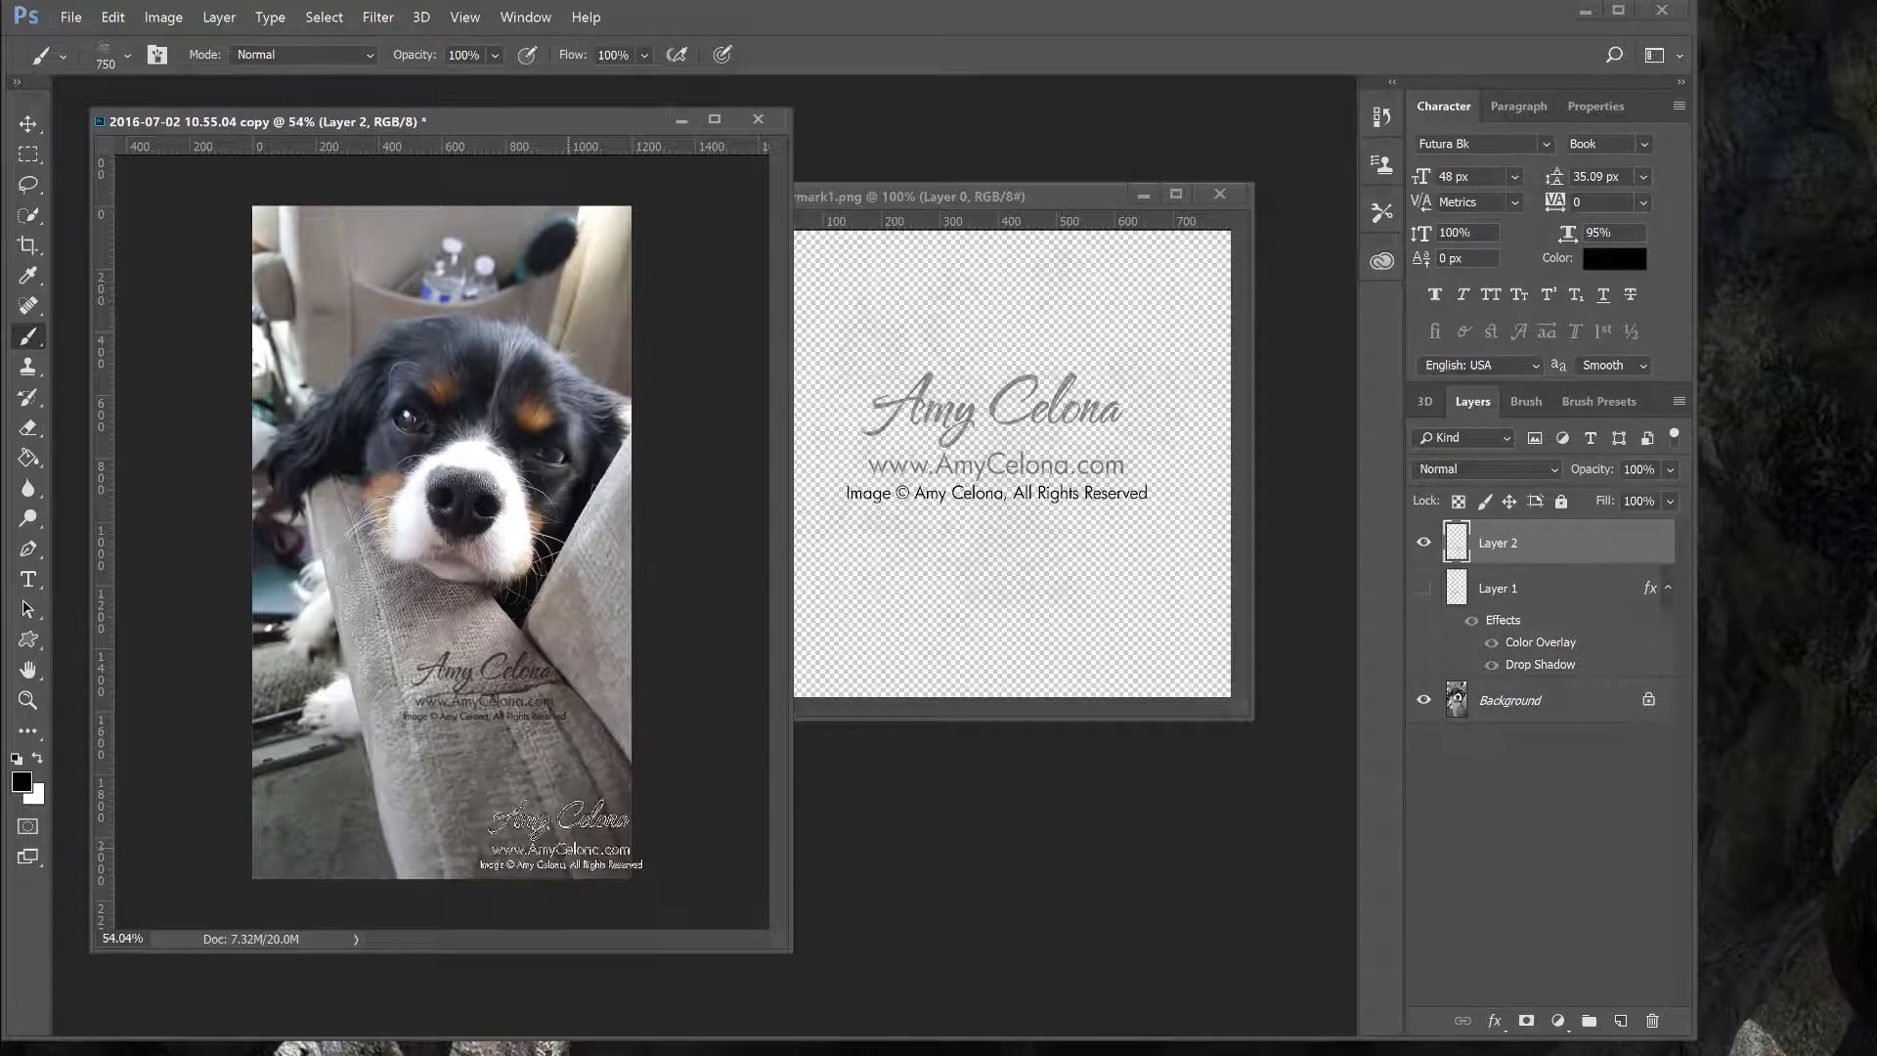
click(127, 56)
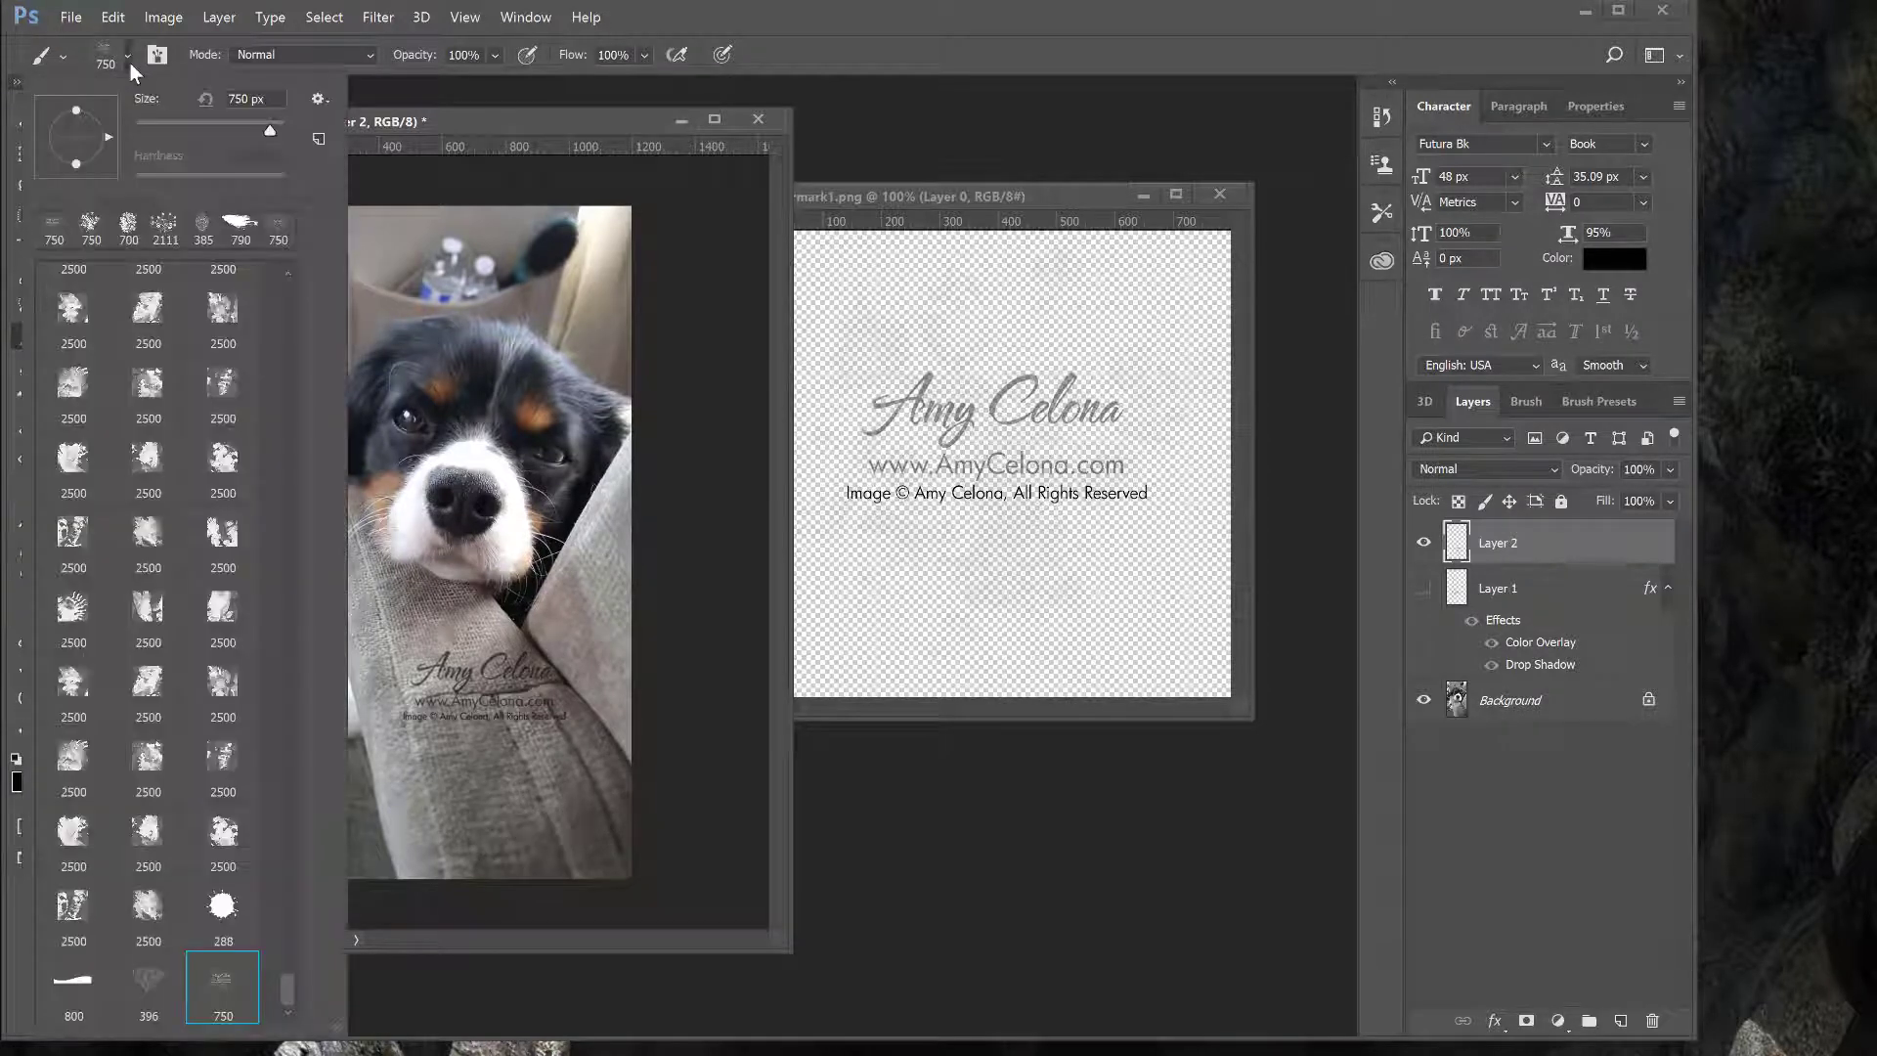
click(112, 17)
click(111, 37)
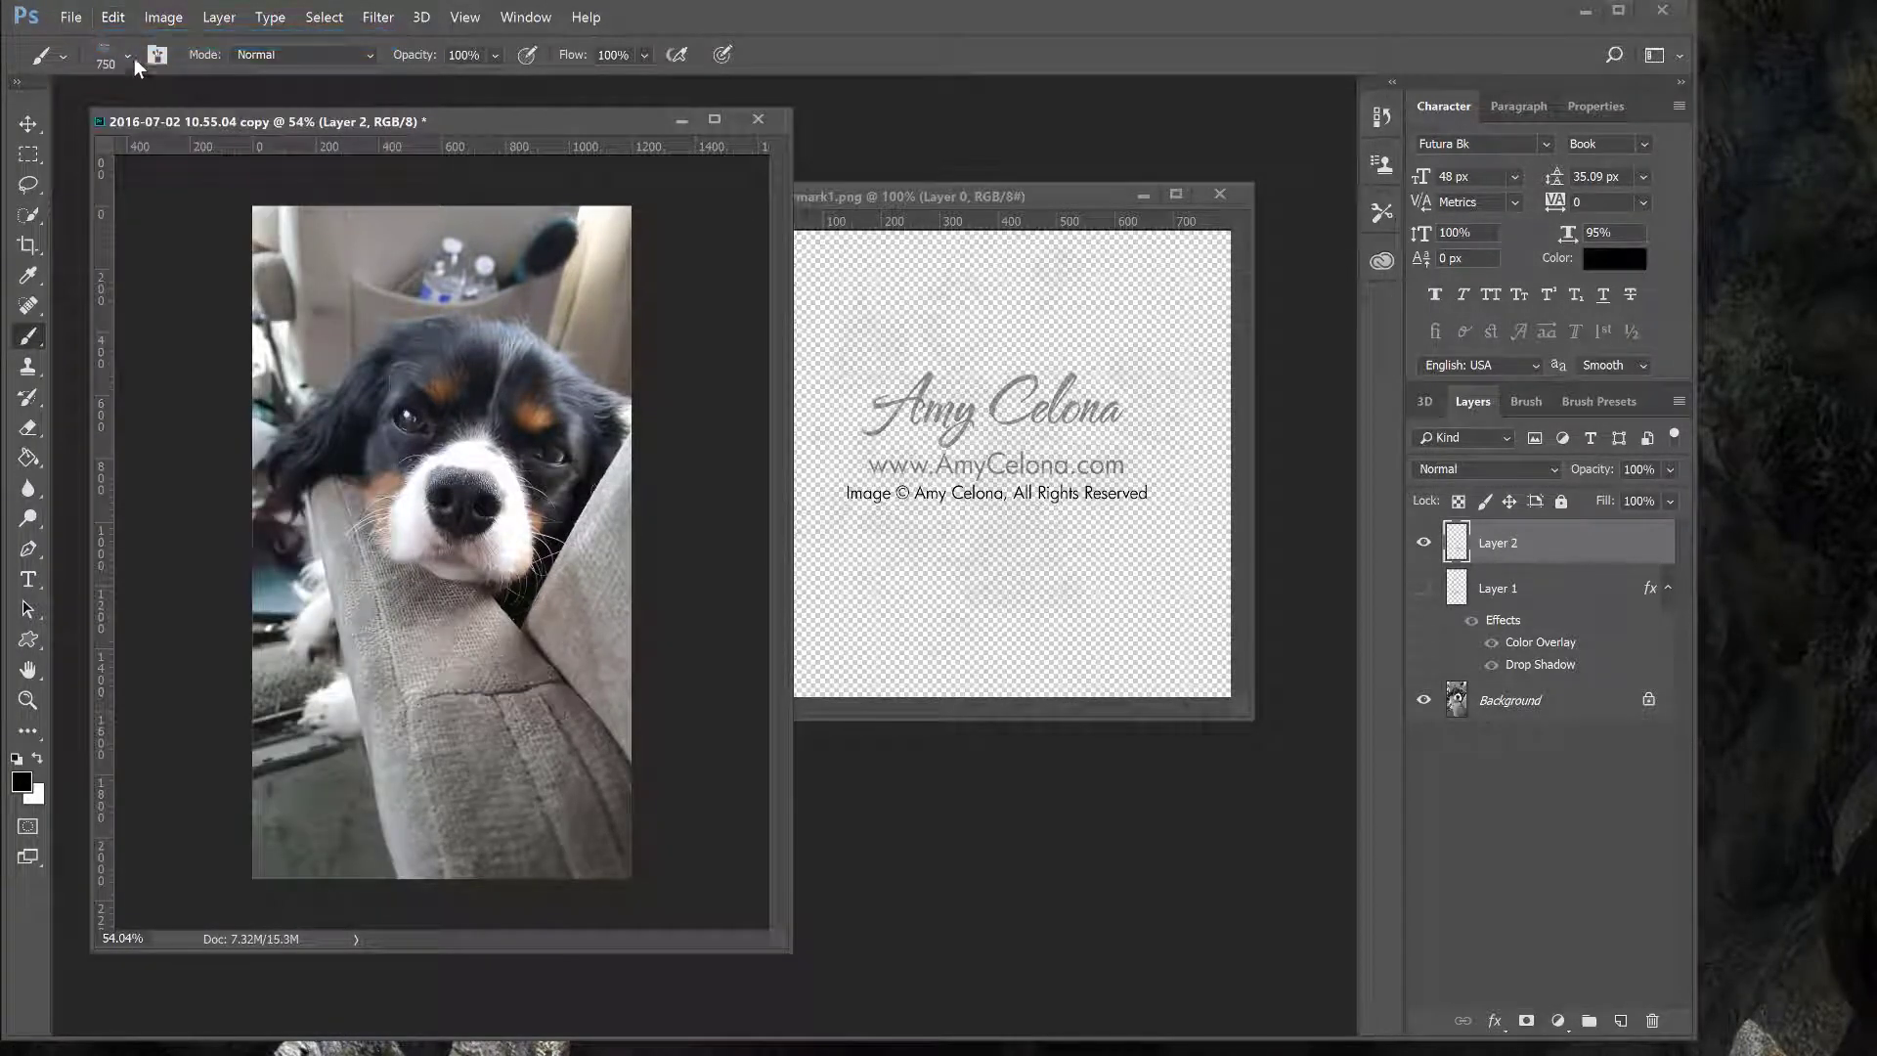
Try the watermark brush at 1102 px on the photo, then undo that stamp
click(127, 57)
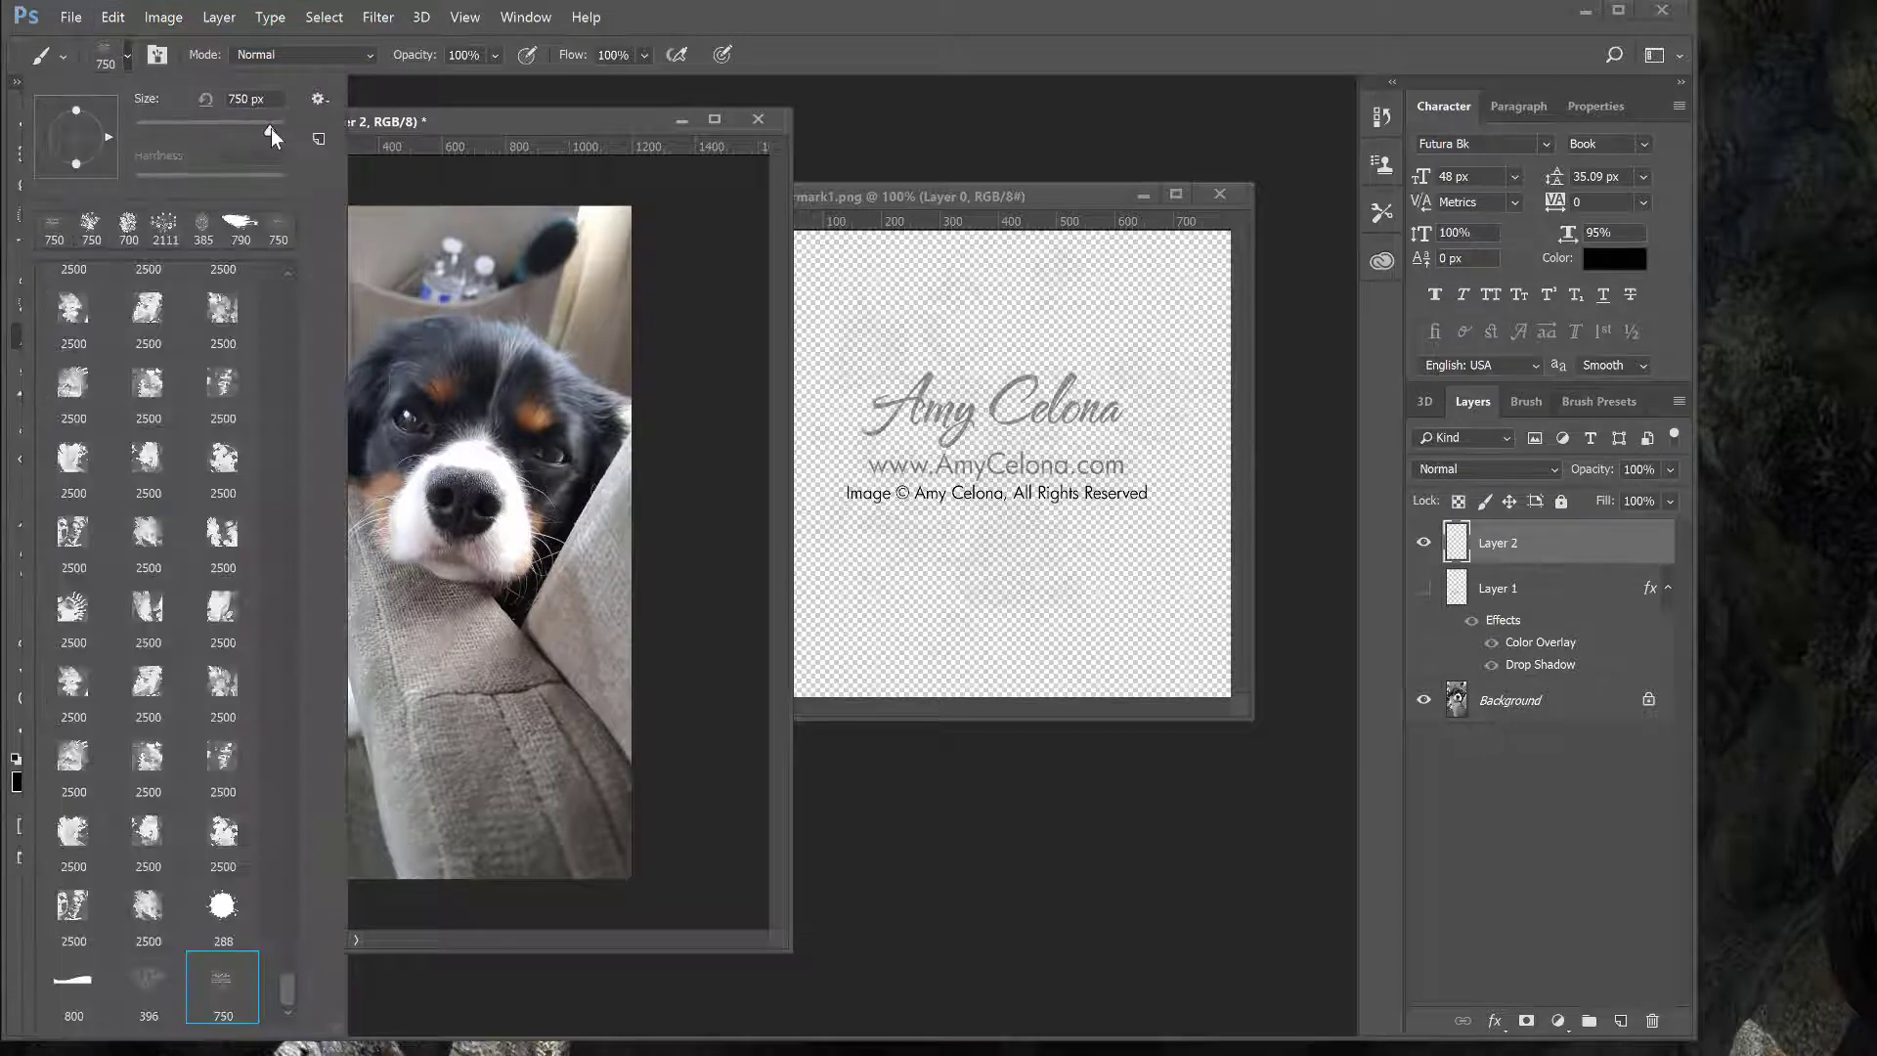
drag(271, 127, 274, 128)
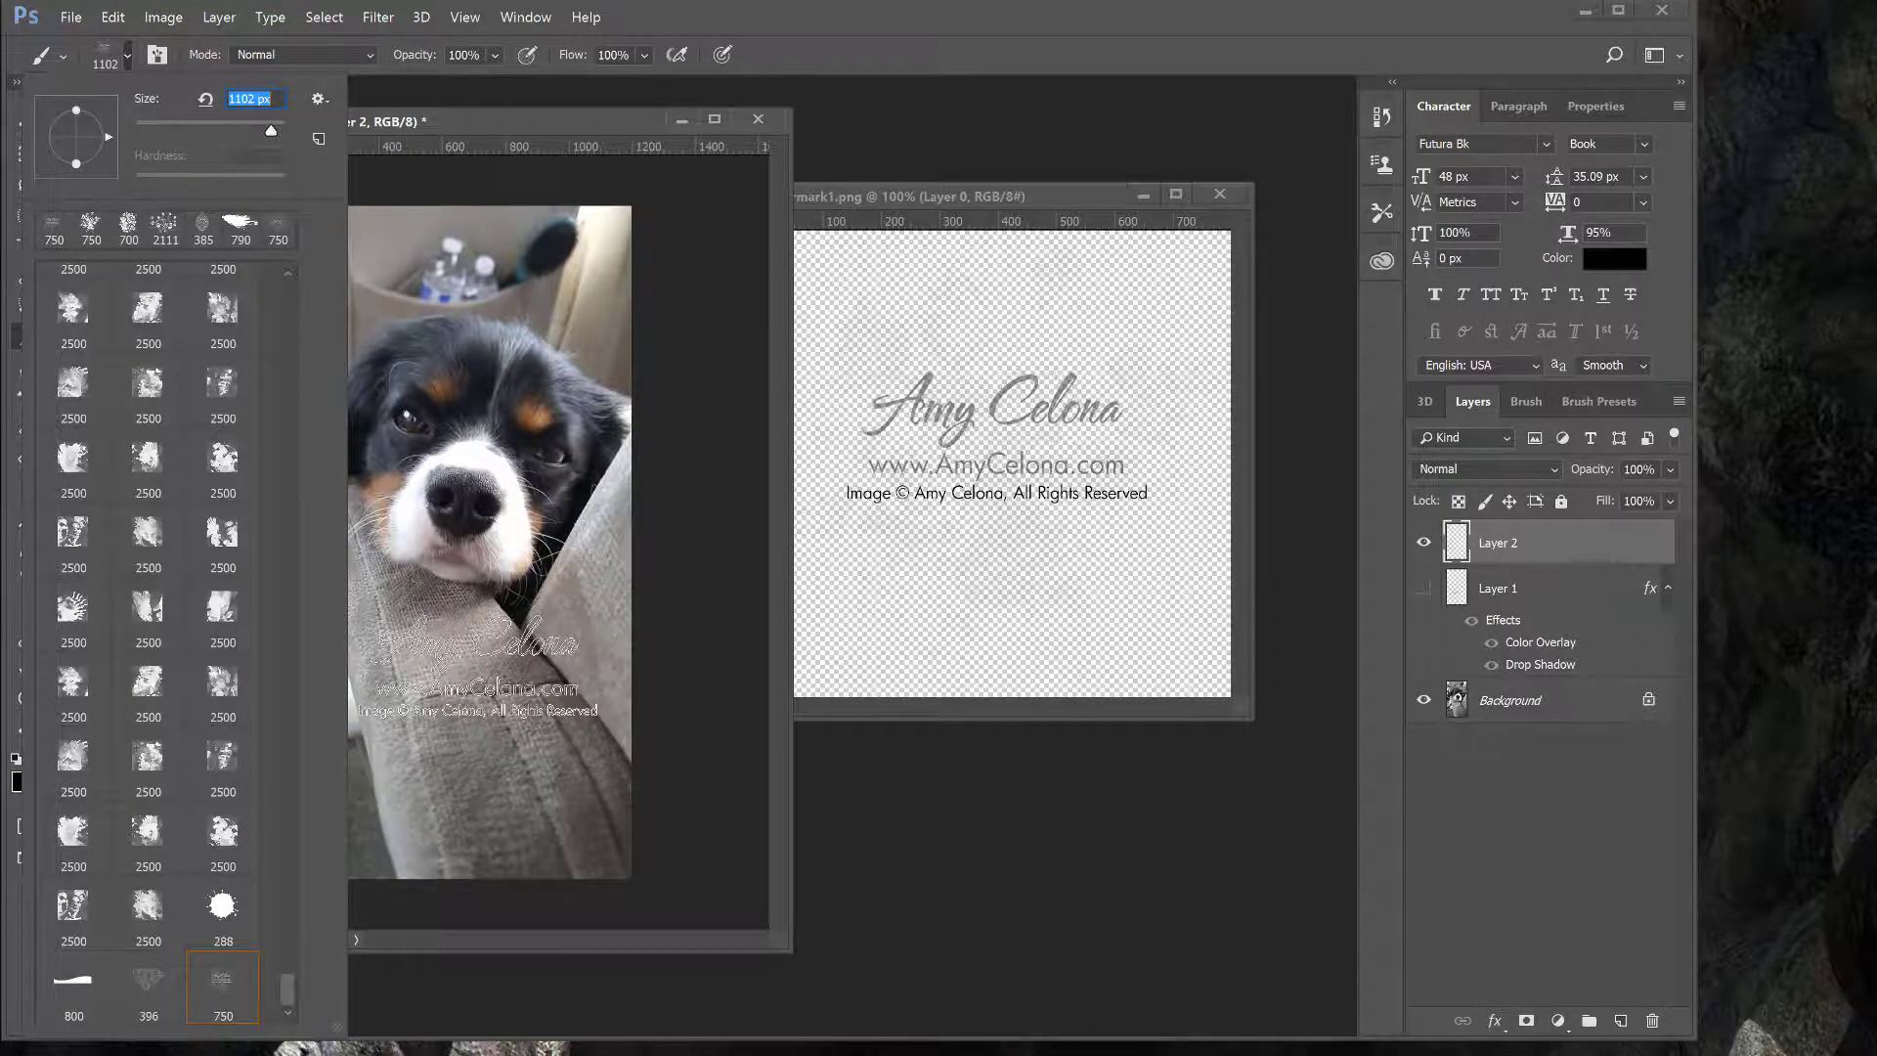
key(Return)
click(484, 665)
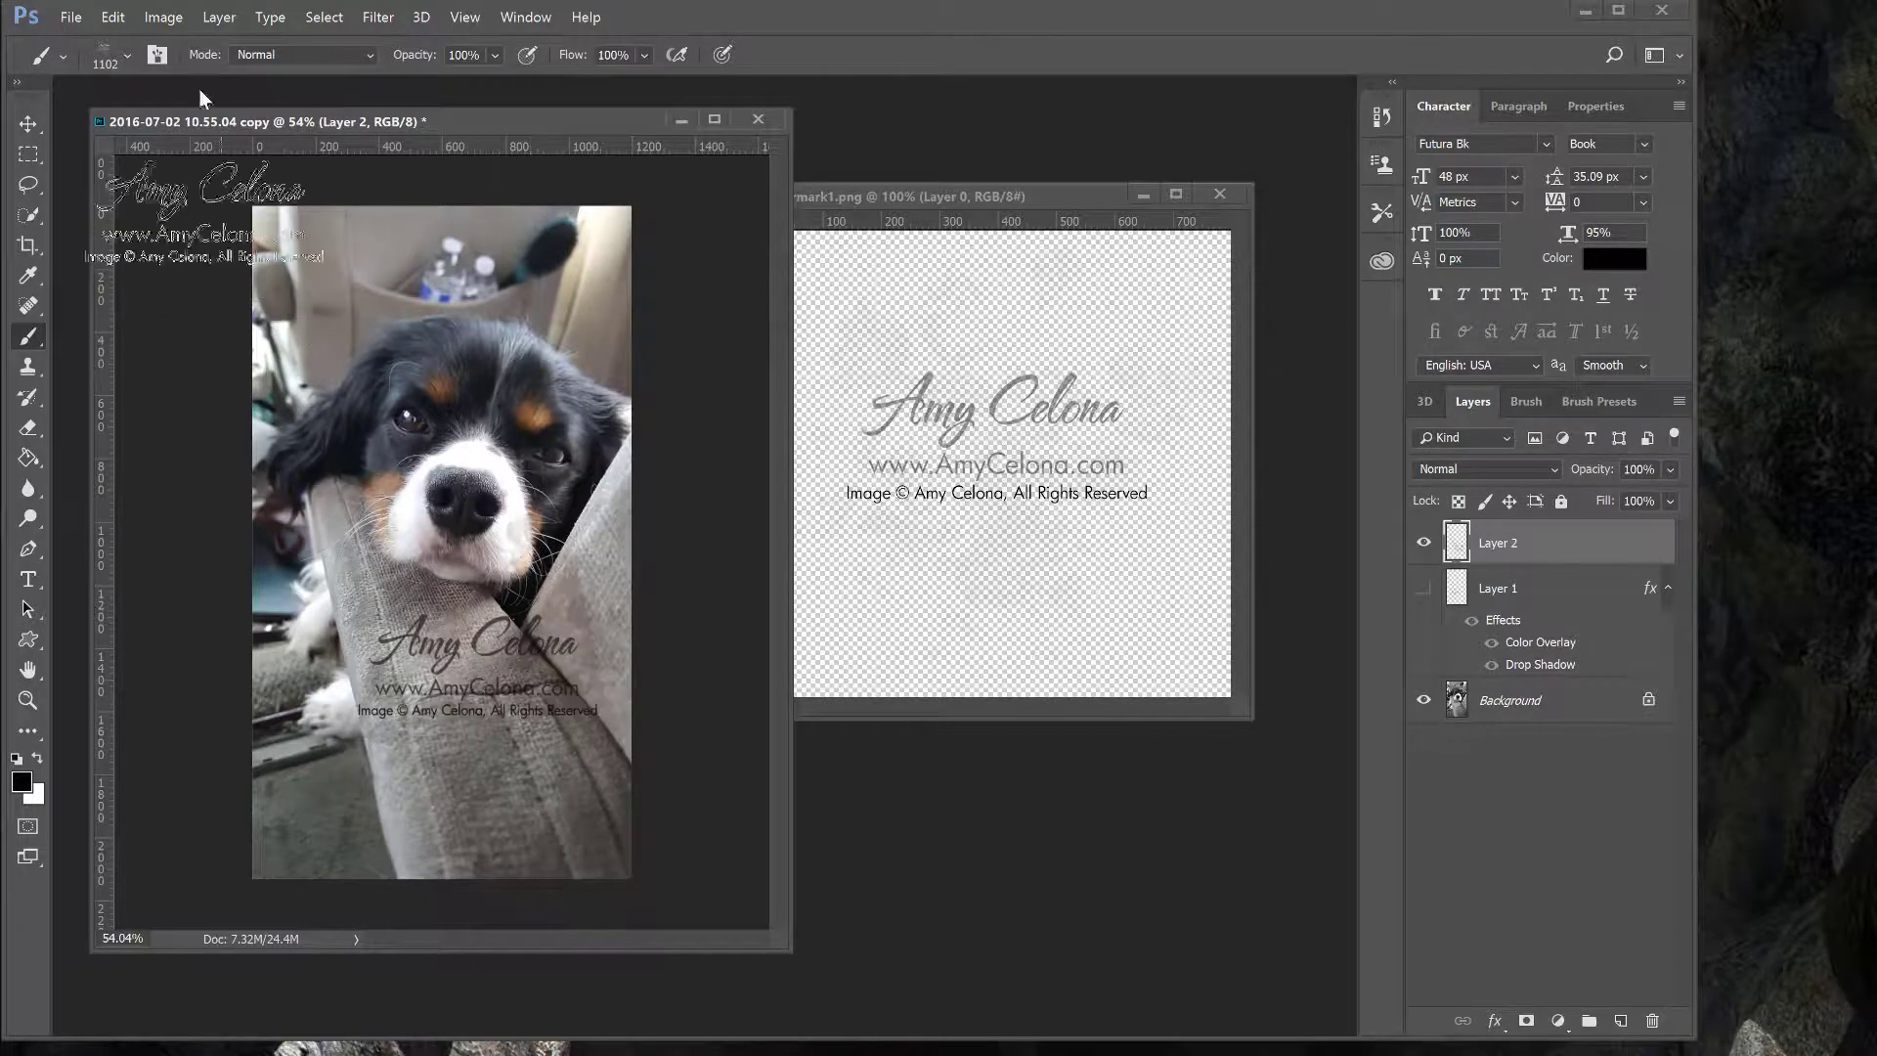
click(115, 20)
click(120, 32)
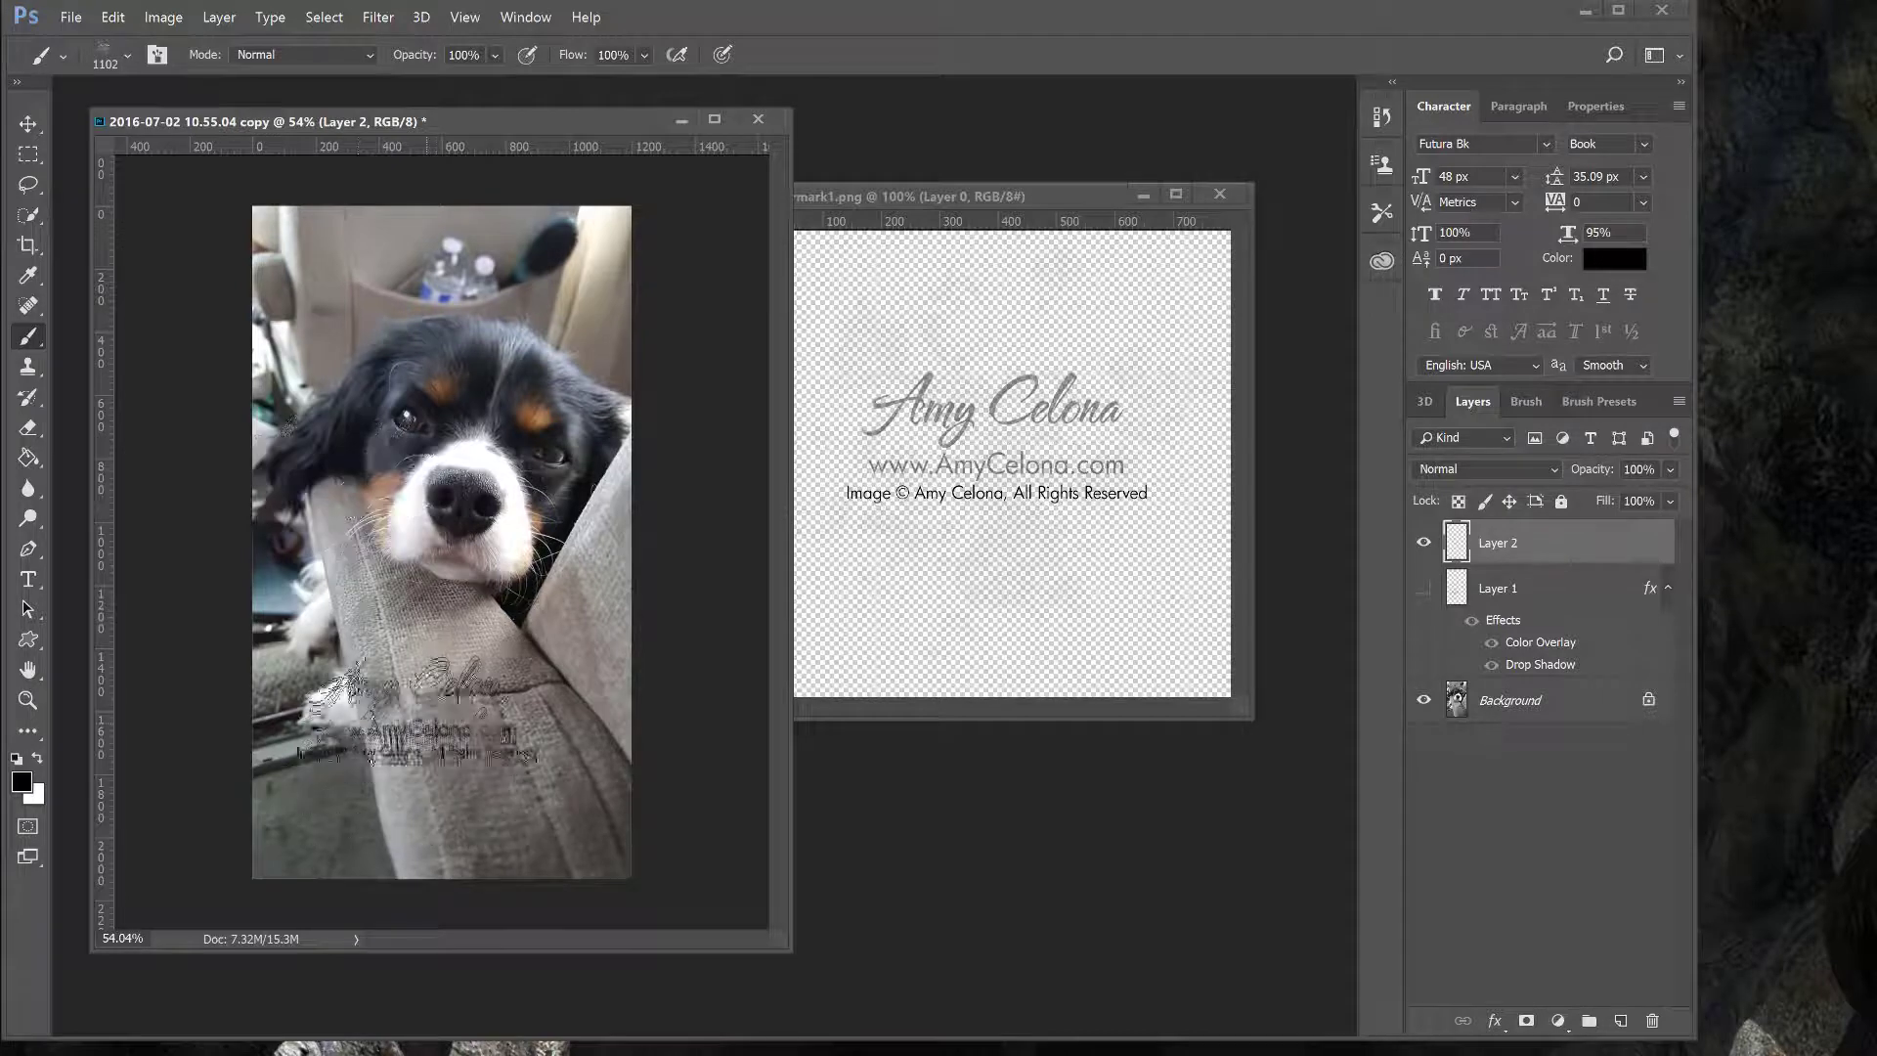
Return to the 750 px watermark brush and stamp it on the photo's lower left
click(126, 55)
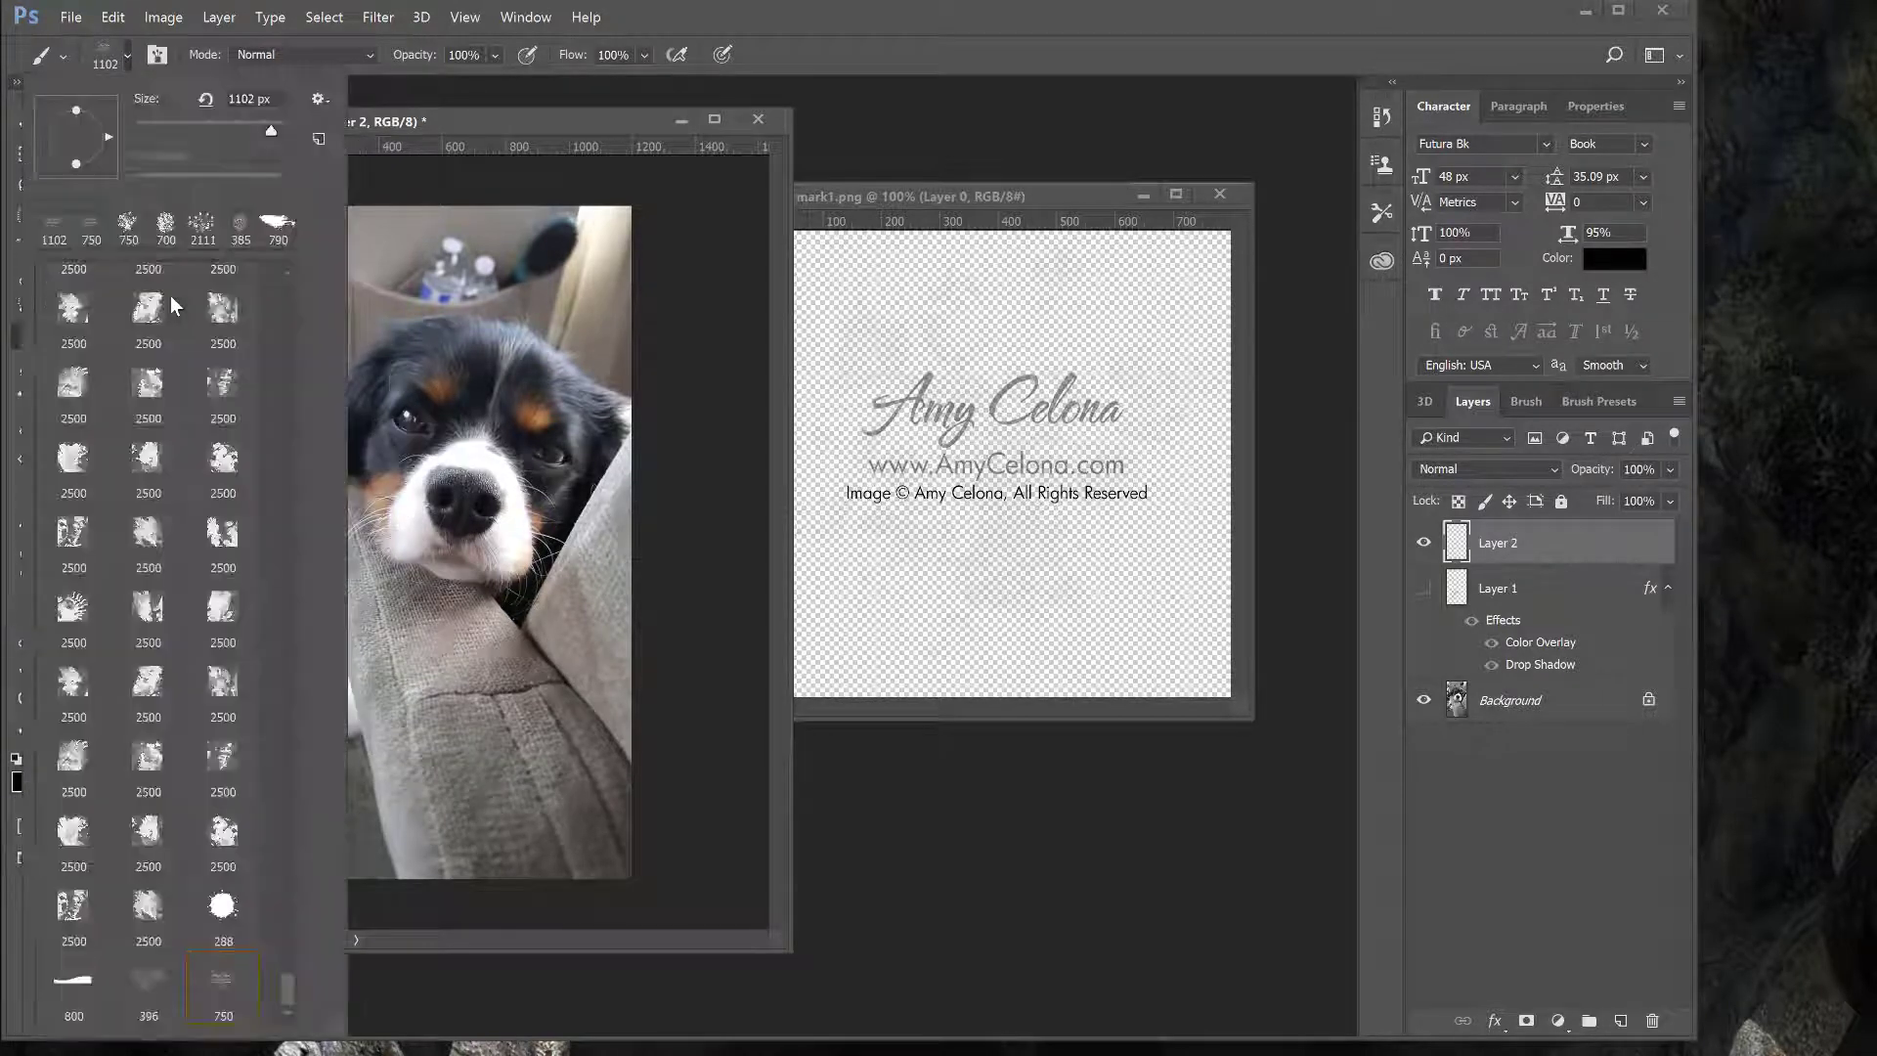
click(223, 983)
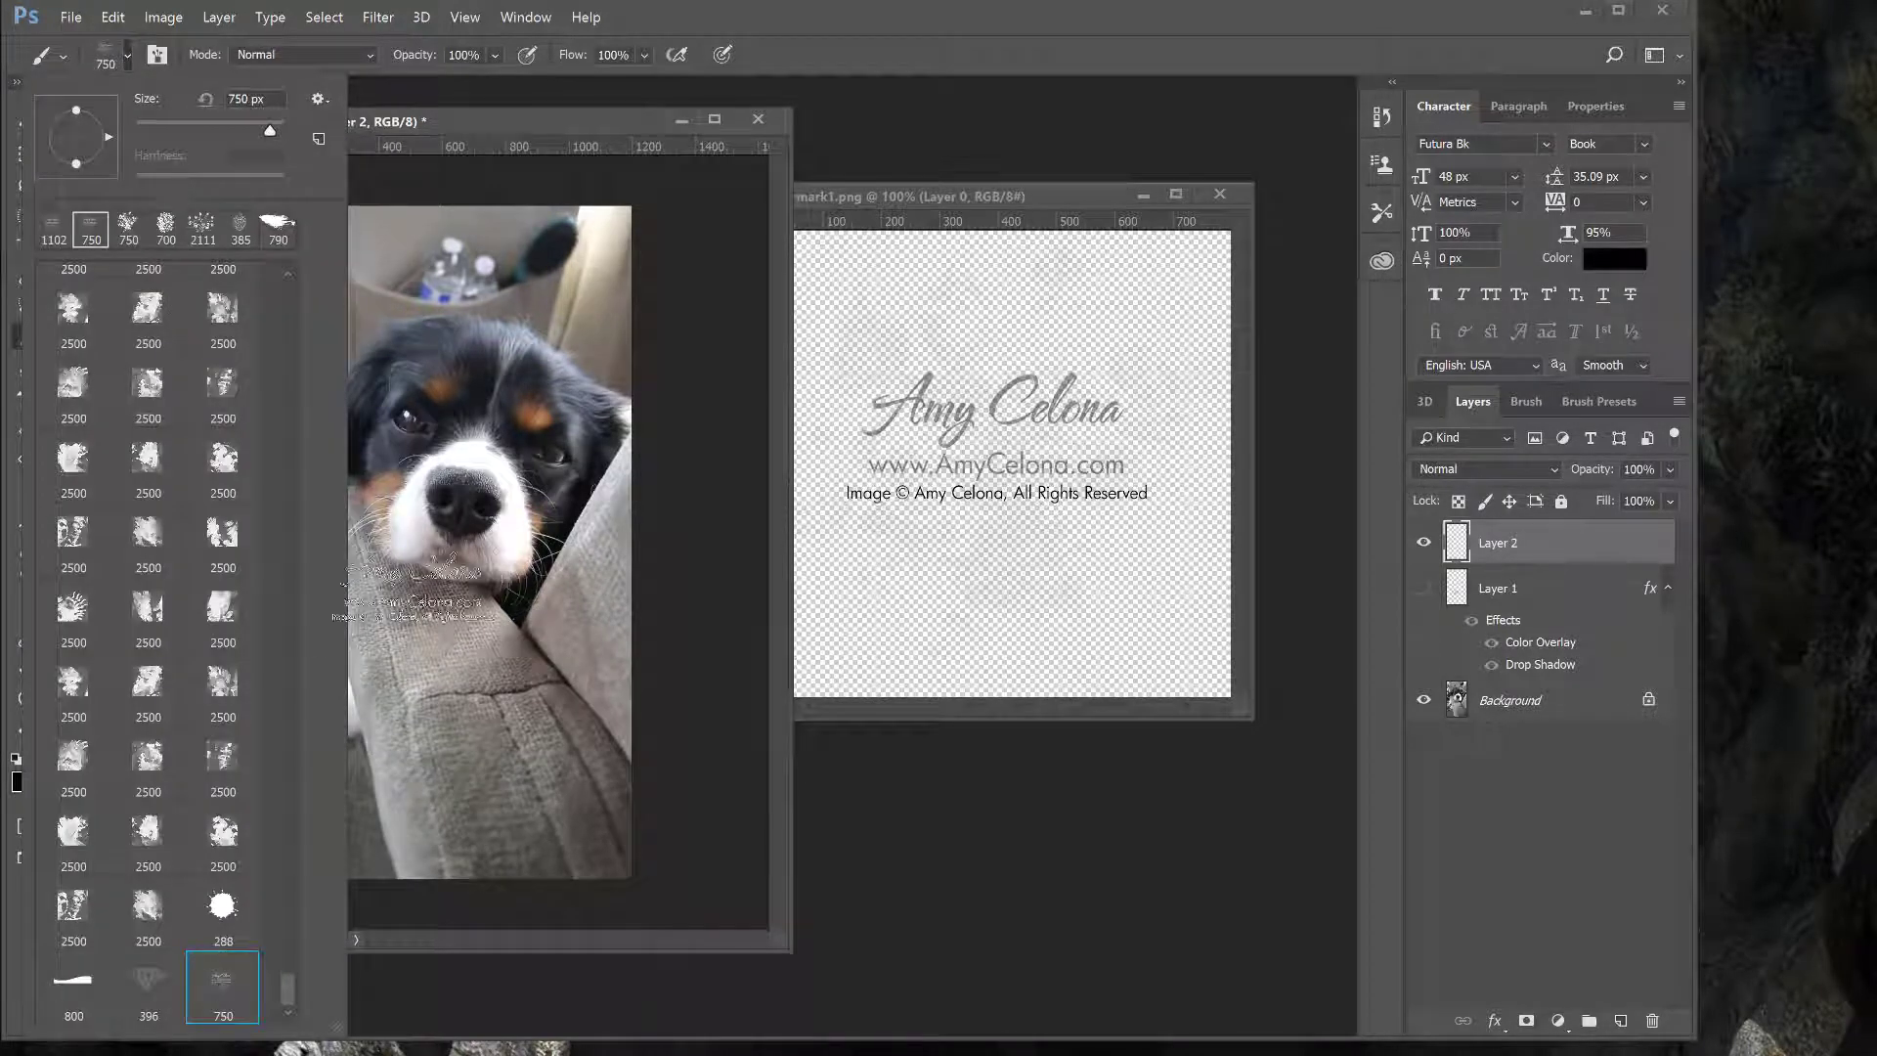
click(534, 125)
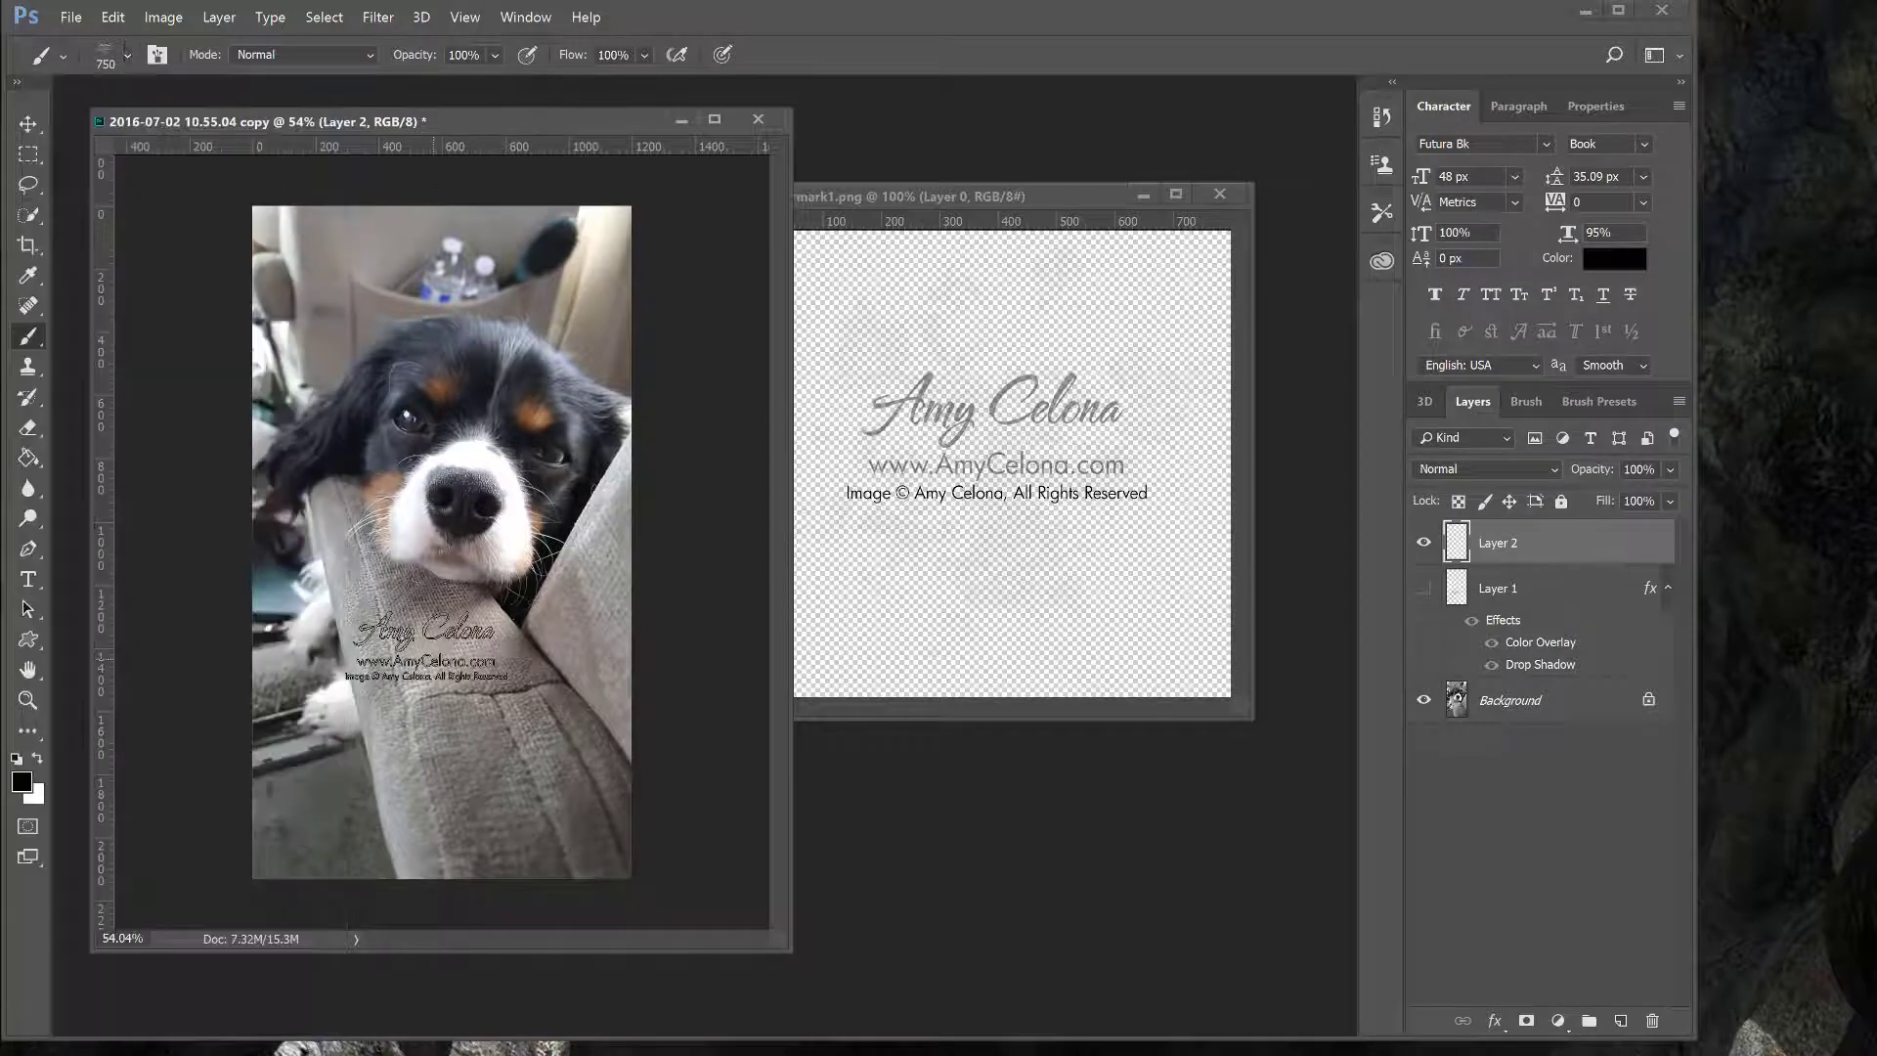
click(386, 743)
click(378, 739)
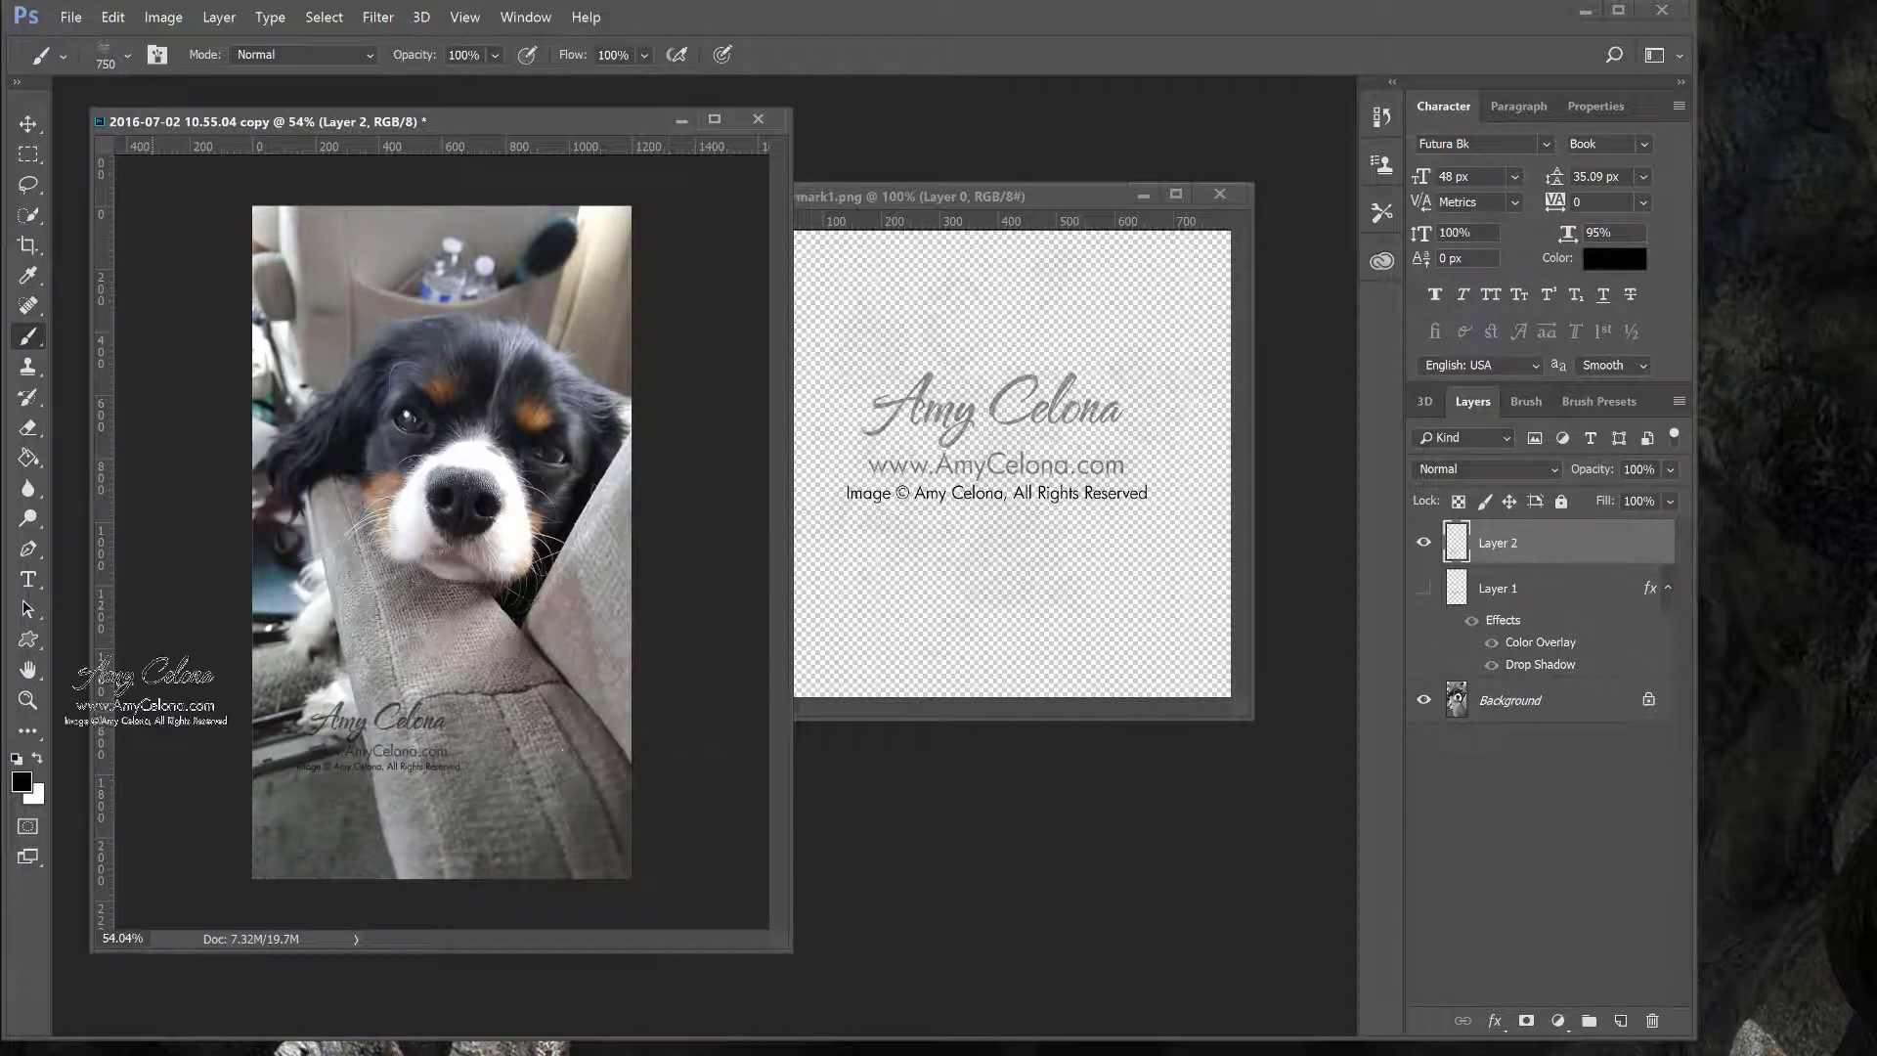
click(113, 19)
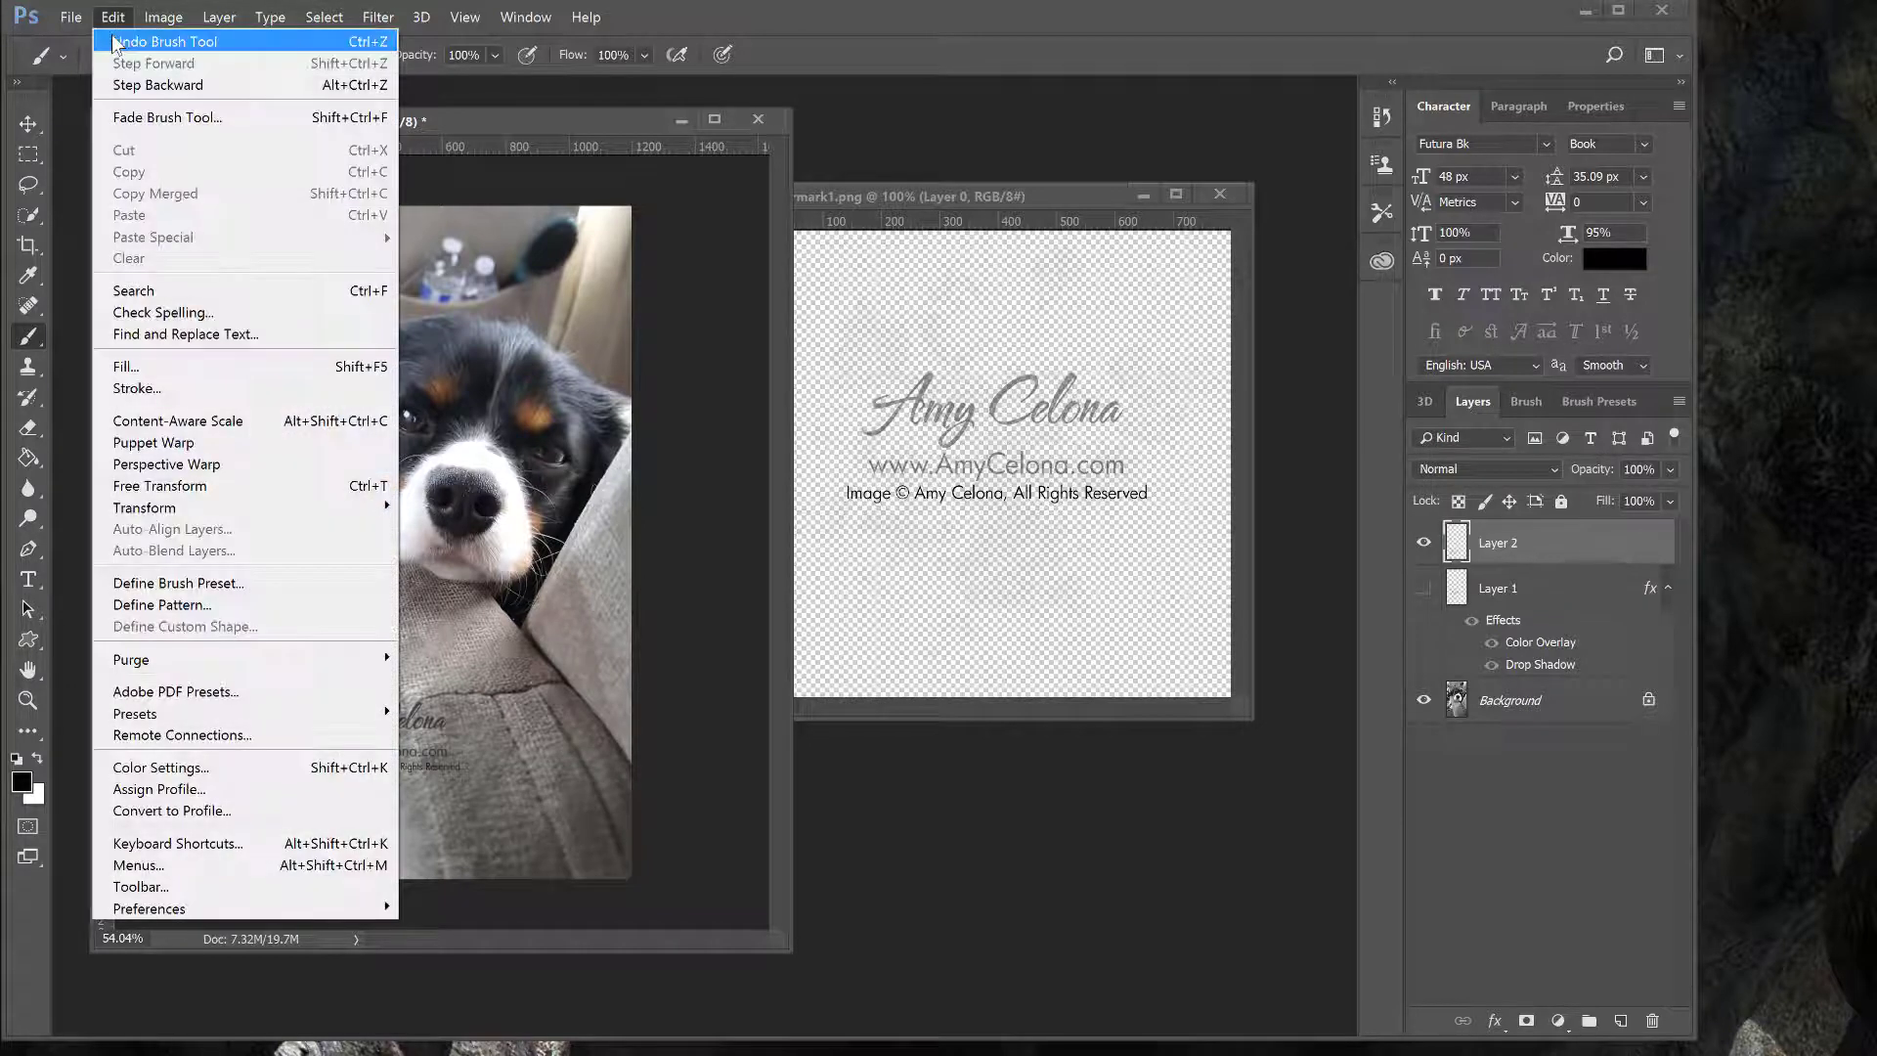
Undo the dark grey stamp and set the foreground colour to white (#ffffff)
click(116, 42)
key(ctrl+z)
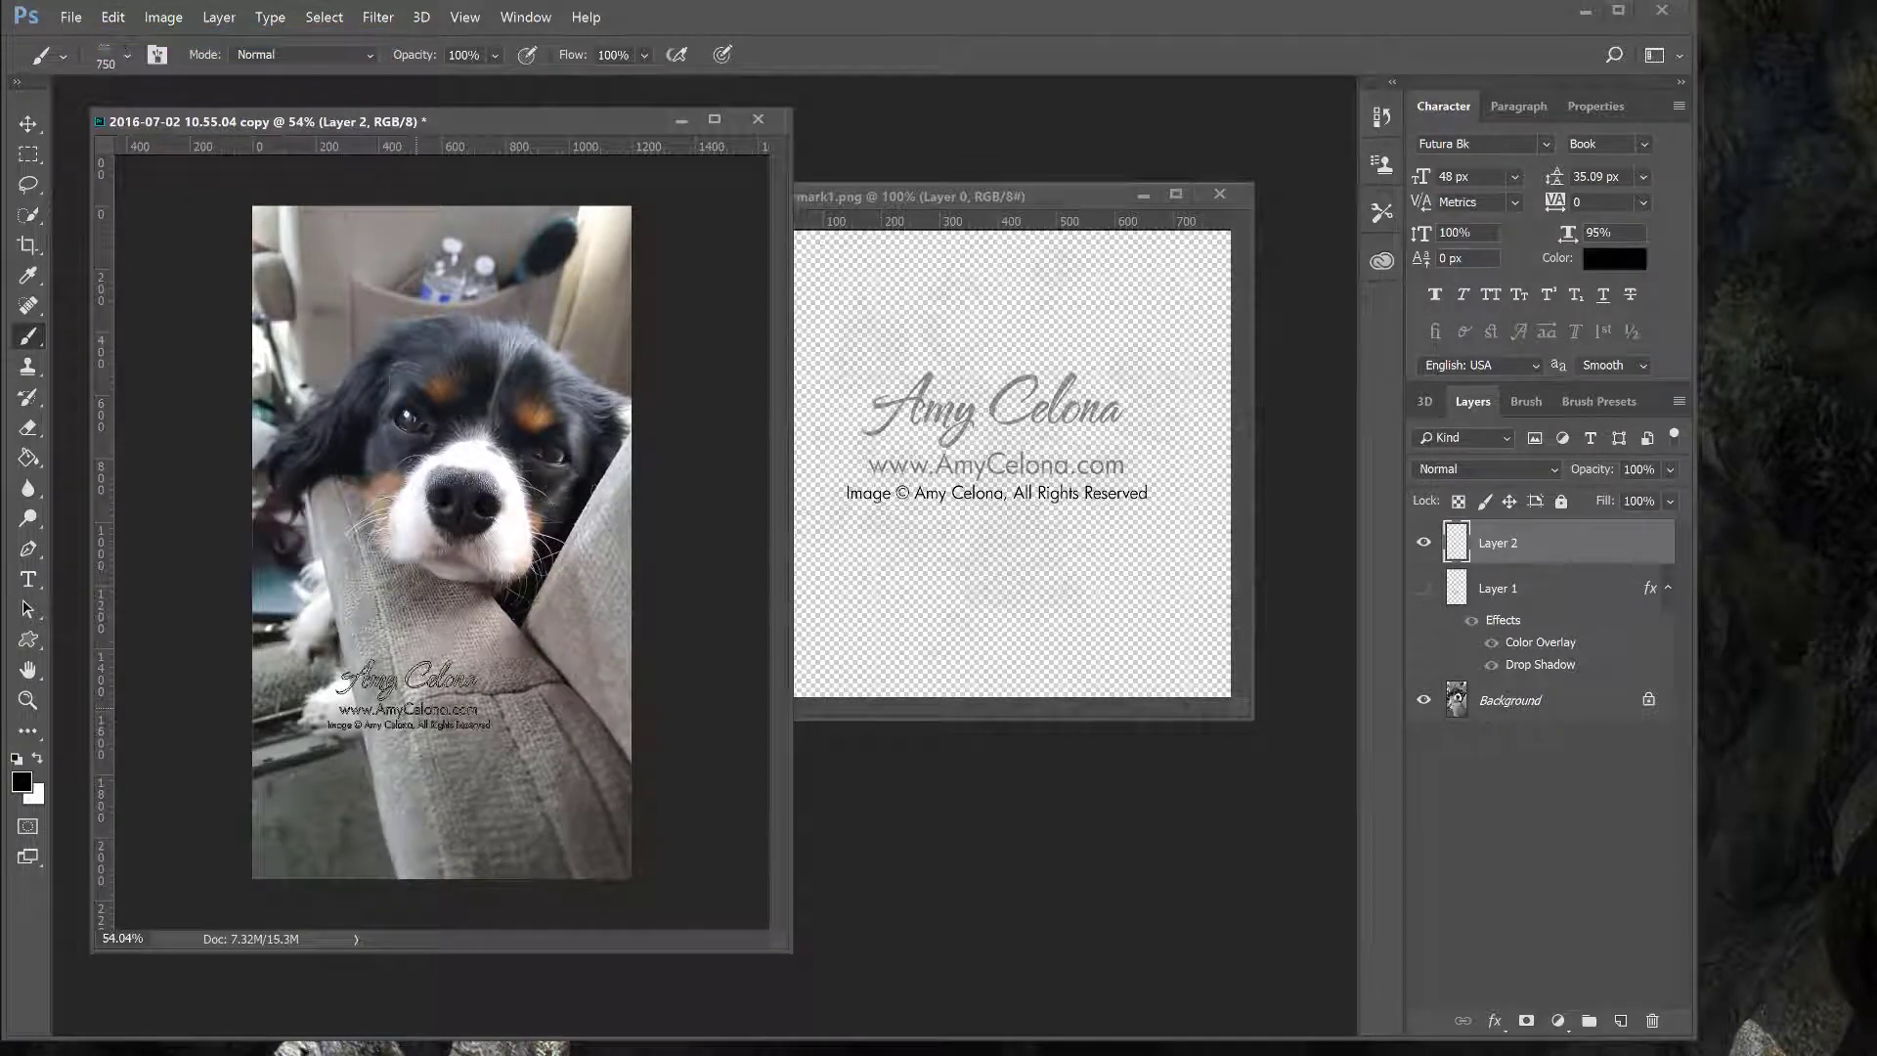
key(ctrl+z)
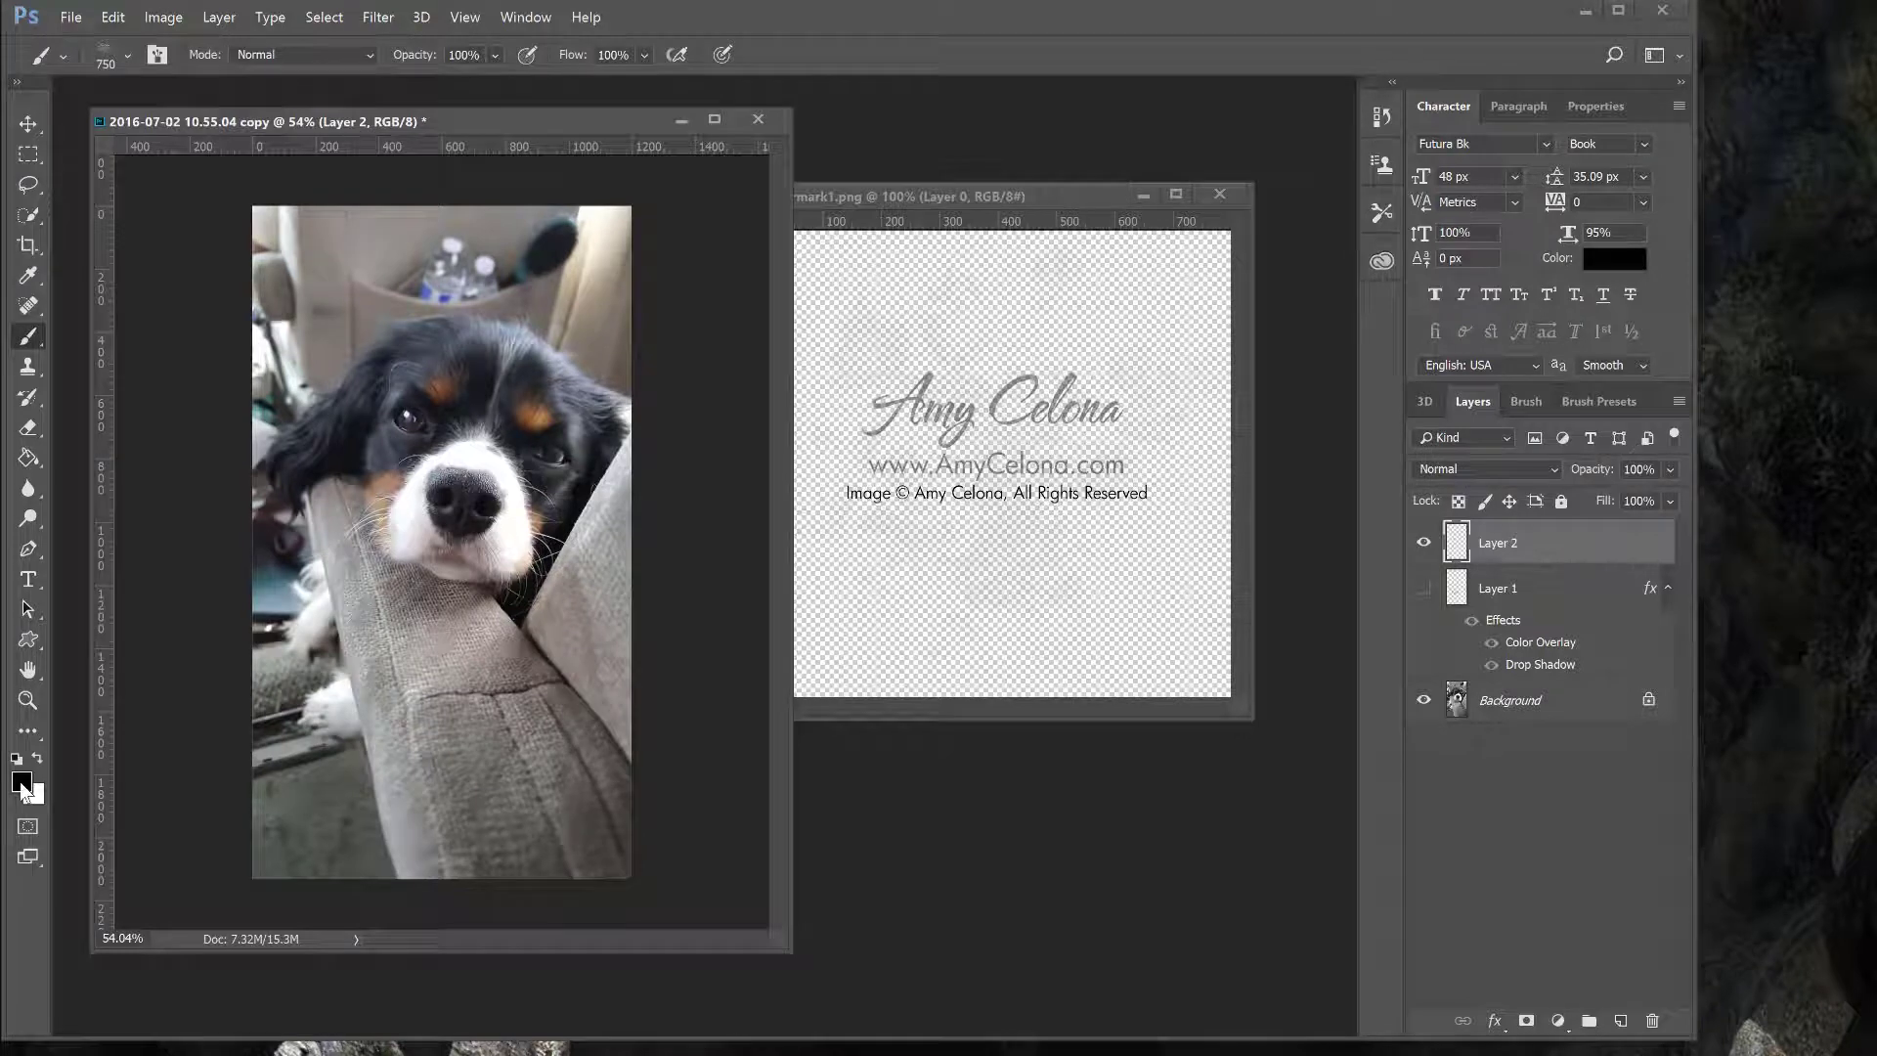
click(27, 785)
click(37, 796)
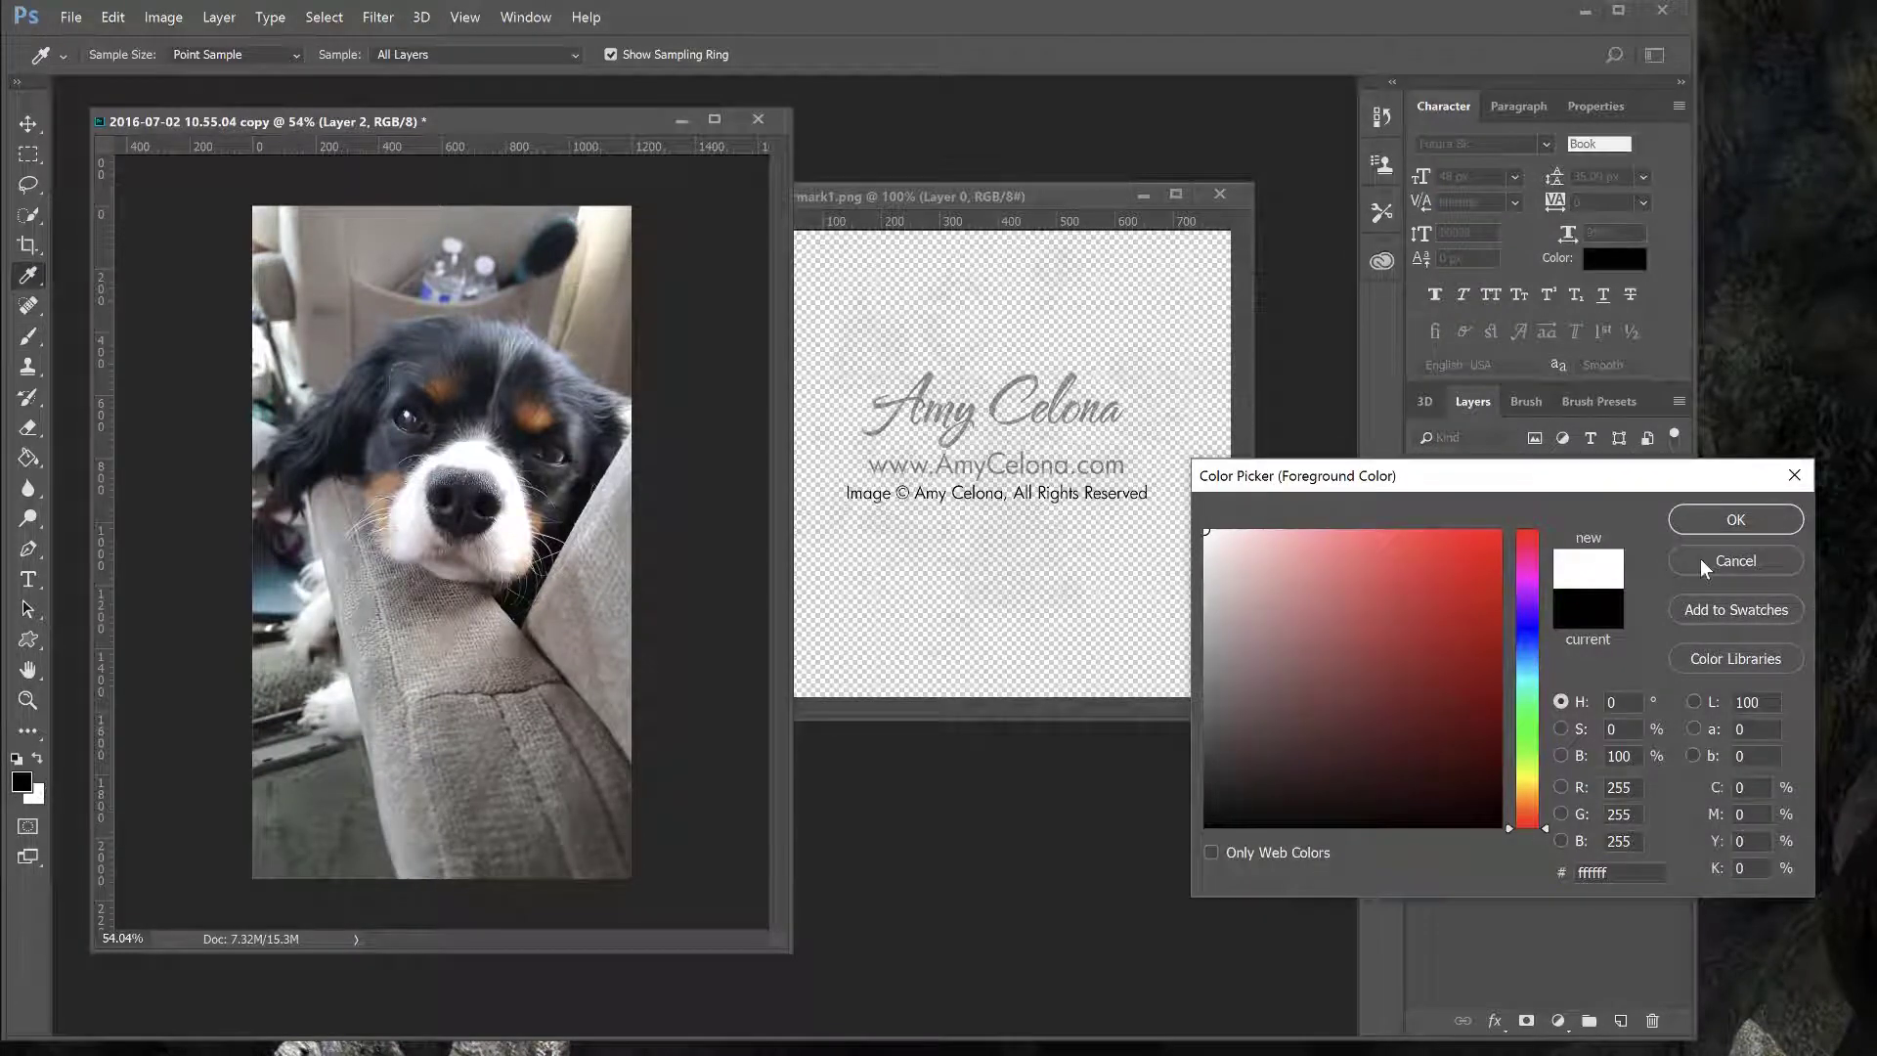
click(1746, 521)
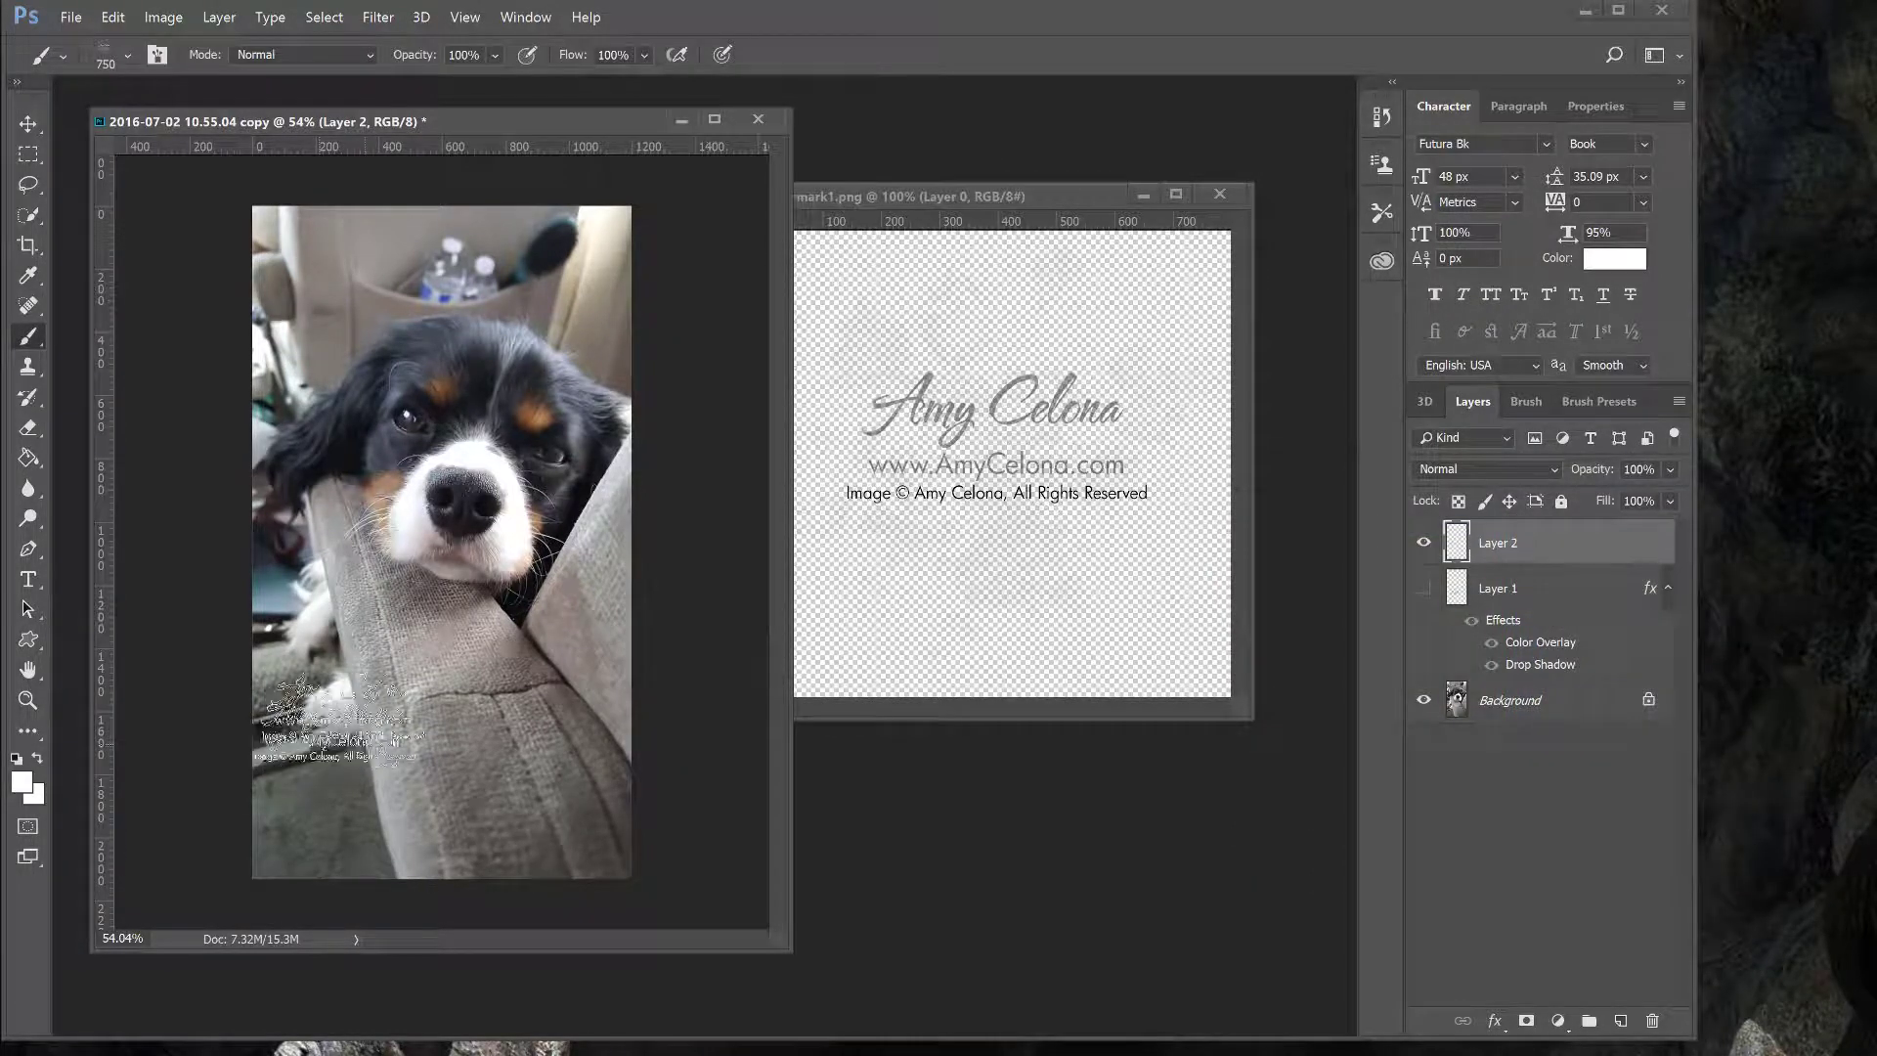
Stamp a white watermark on the lower photo and move it slightly higher
click(358, 672)
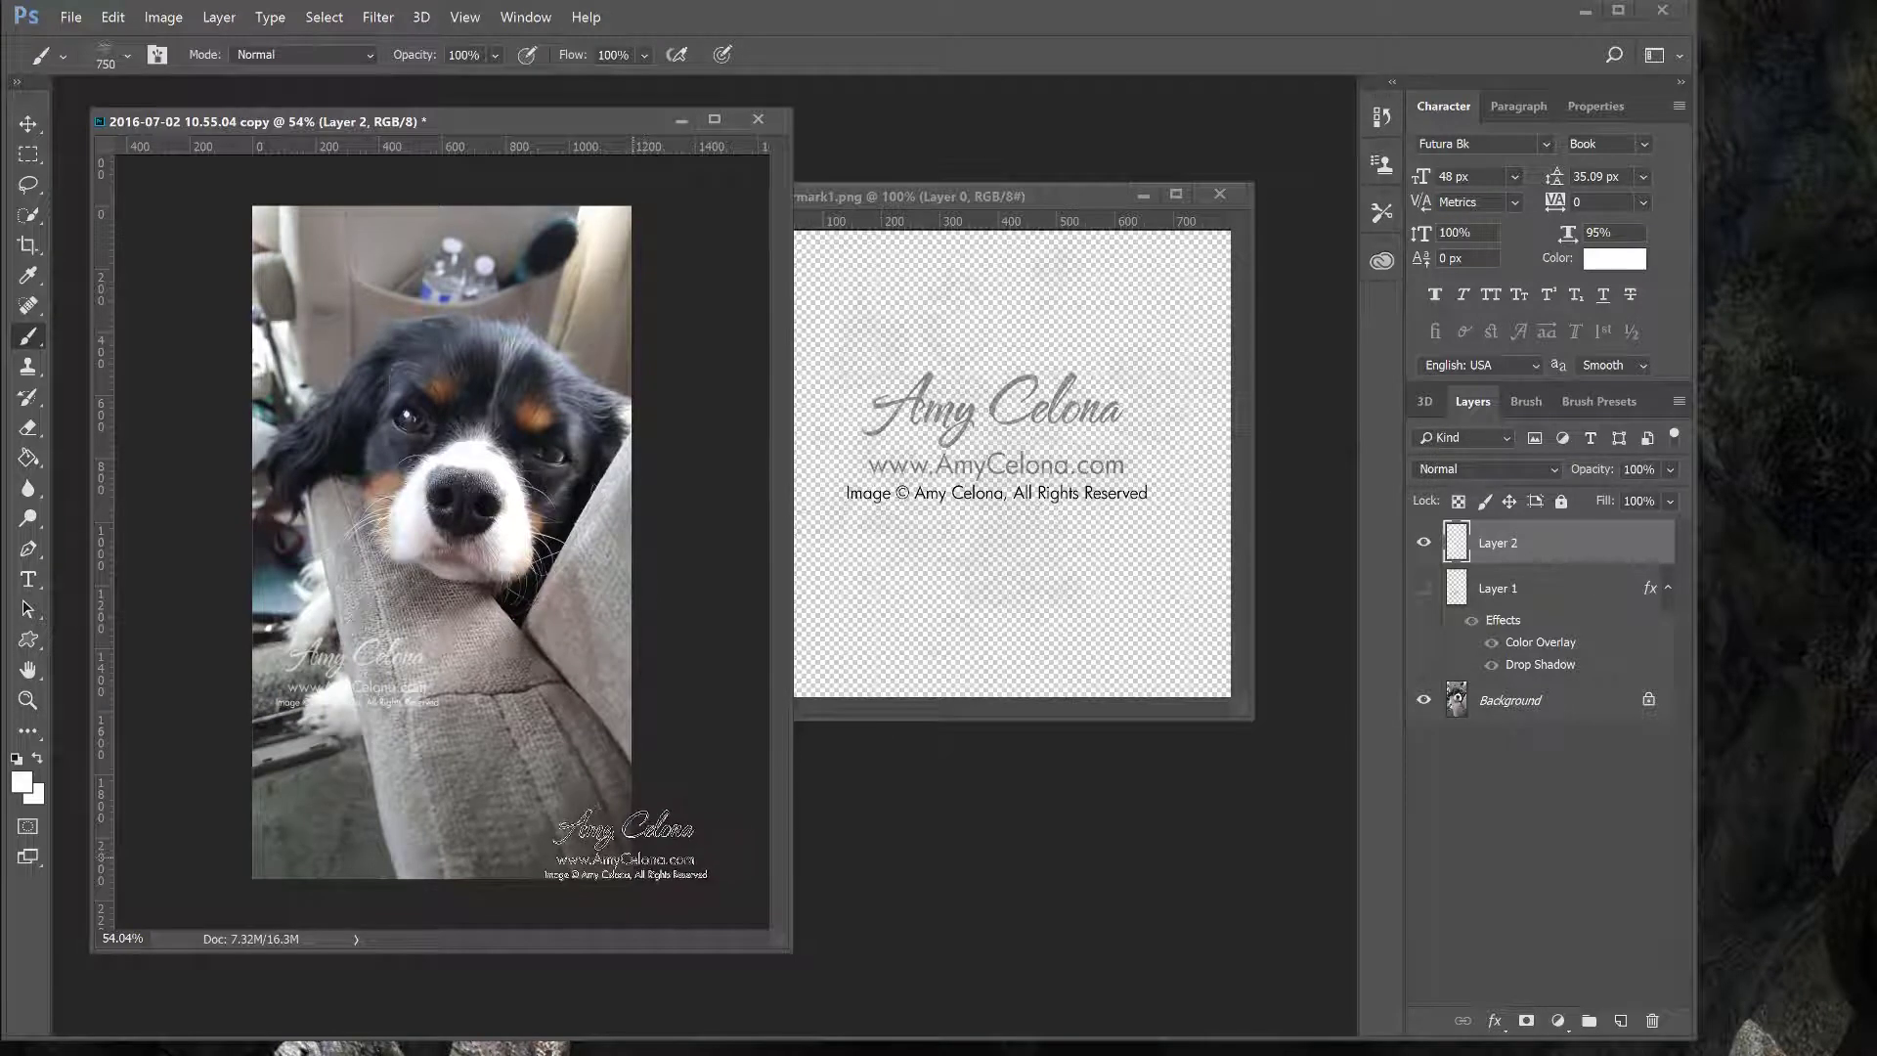
click(28, 123)
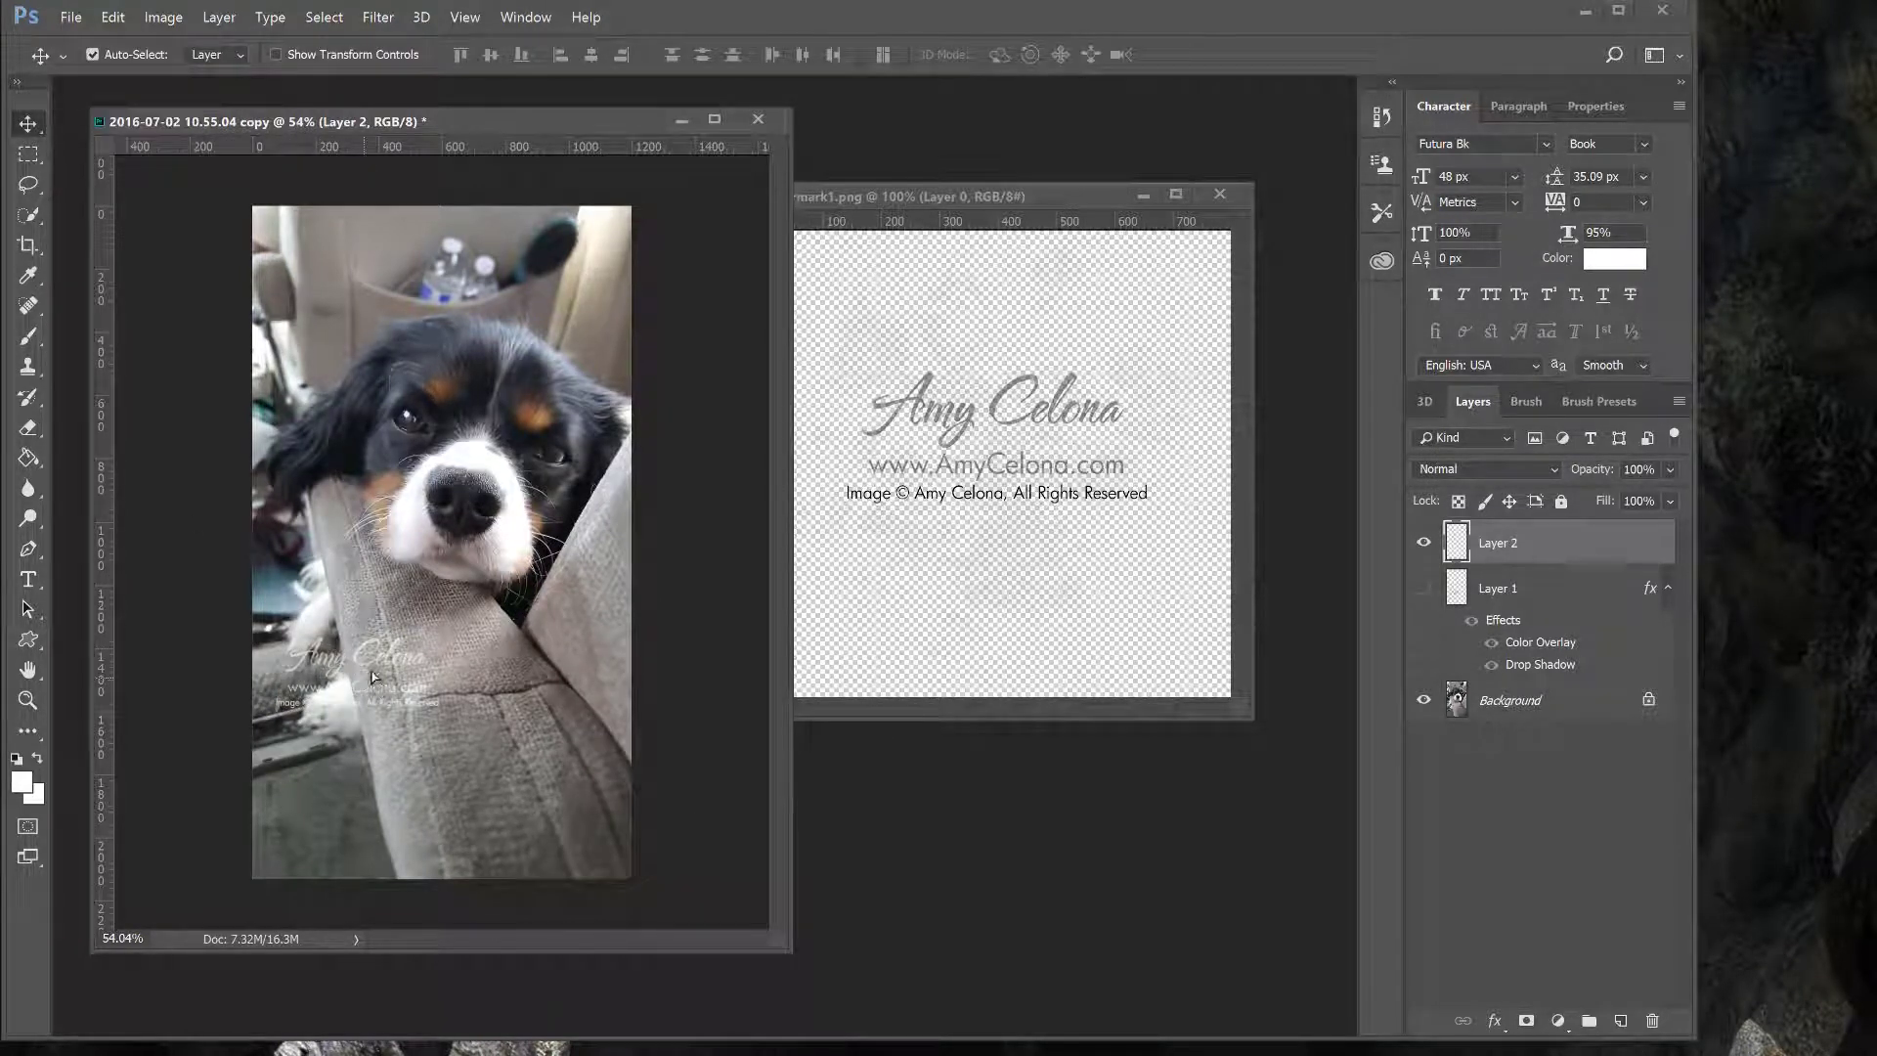
drag(337, 653, 372, 679)
Nudge the Watermark1.png window right, then drag the white watermark to the photo's lower right
click(1088, 198)
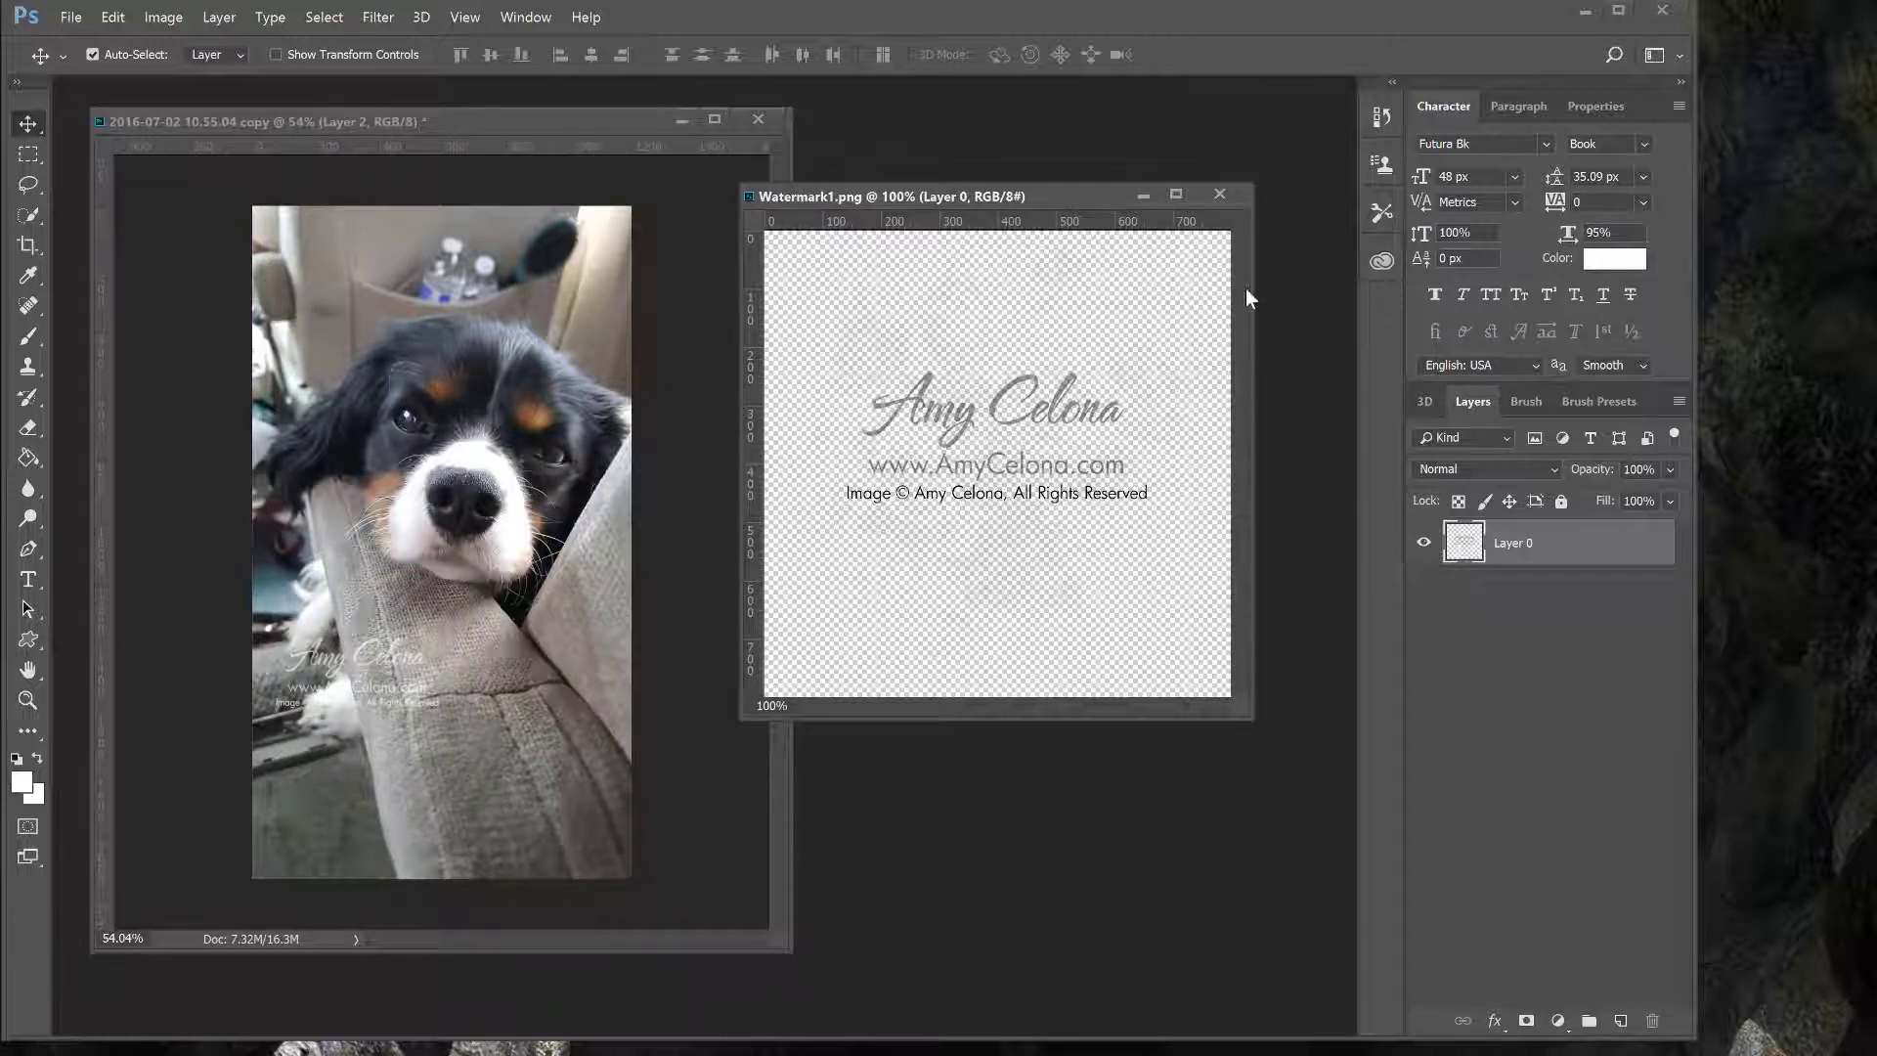
drag(1072, 196, 1122, 180)
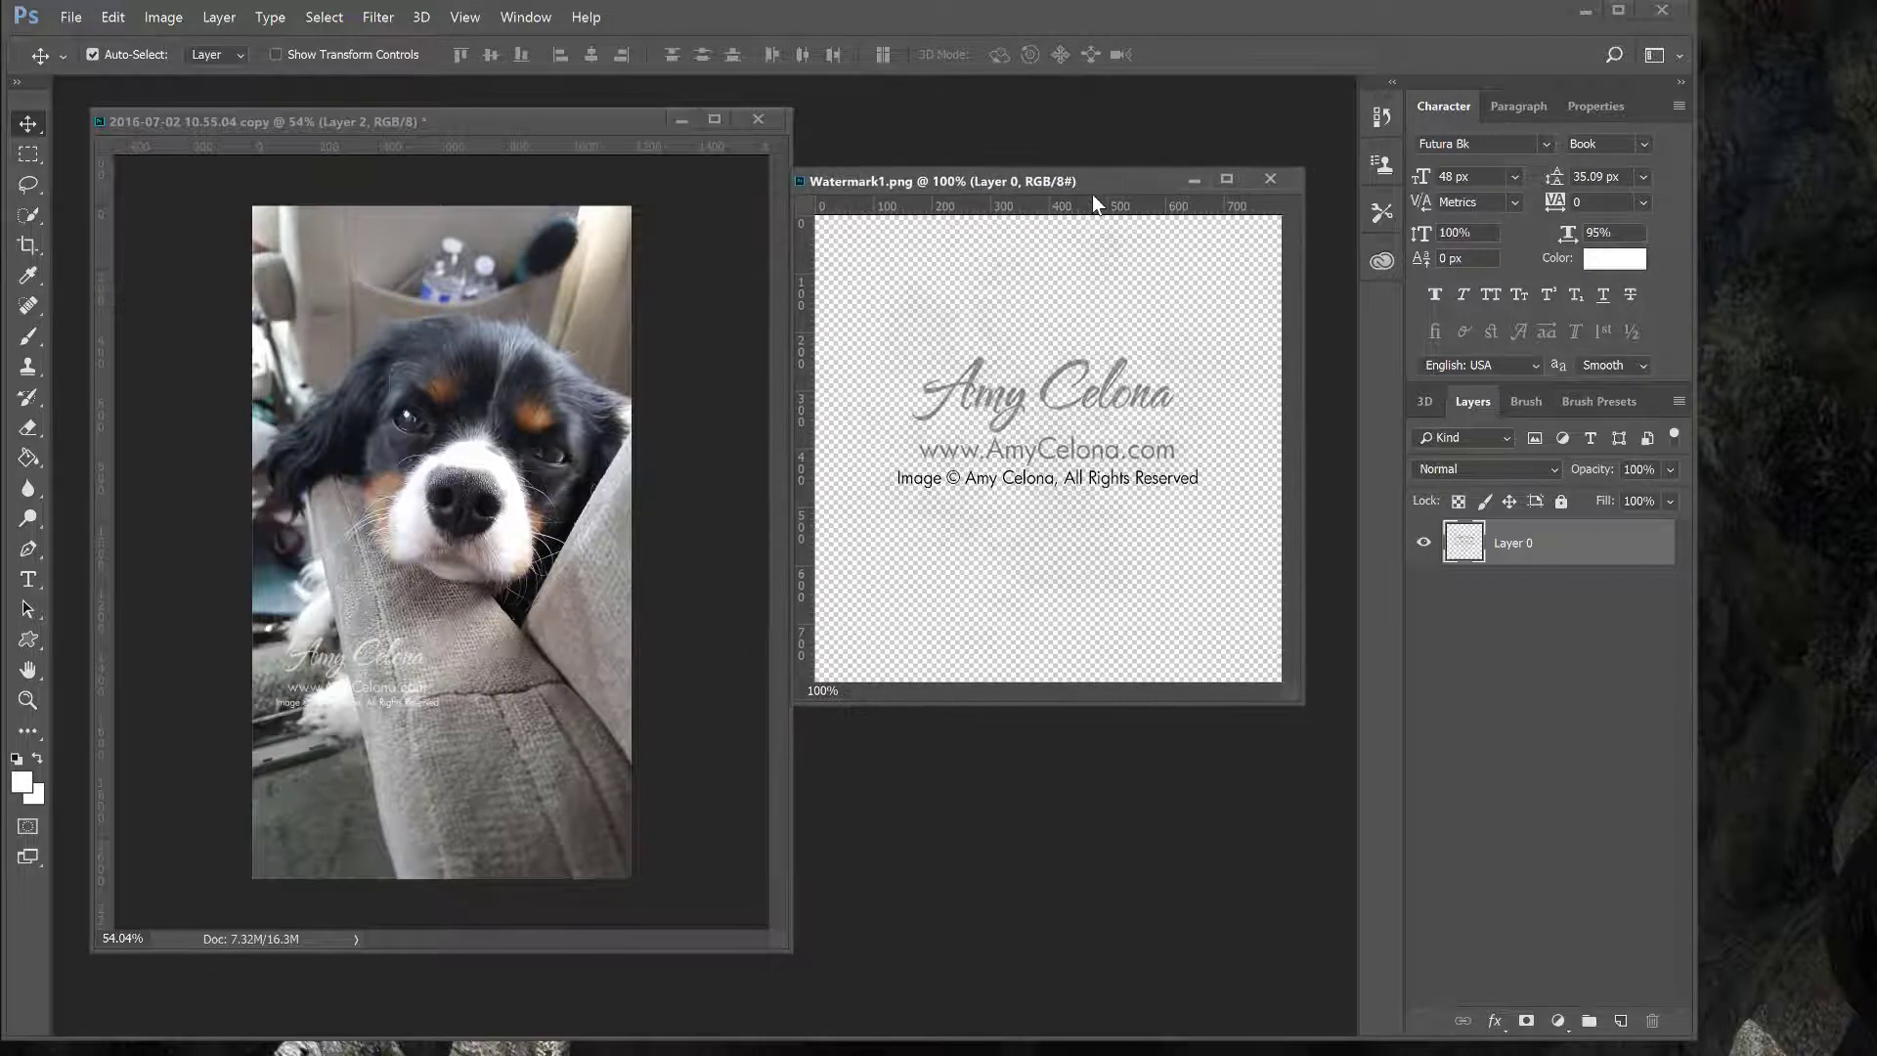
click(385, 670)
drag(387, 673, 564, 702)
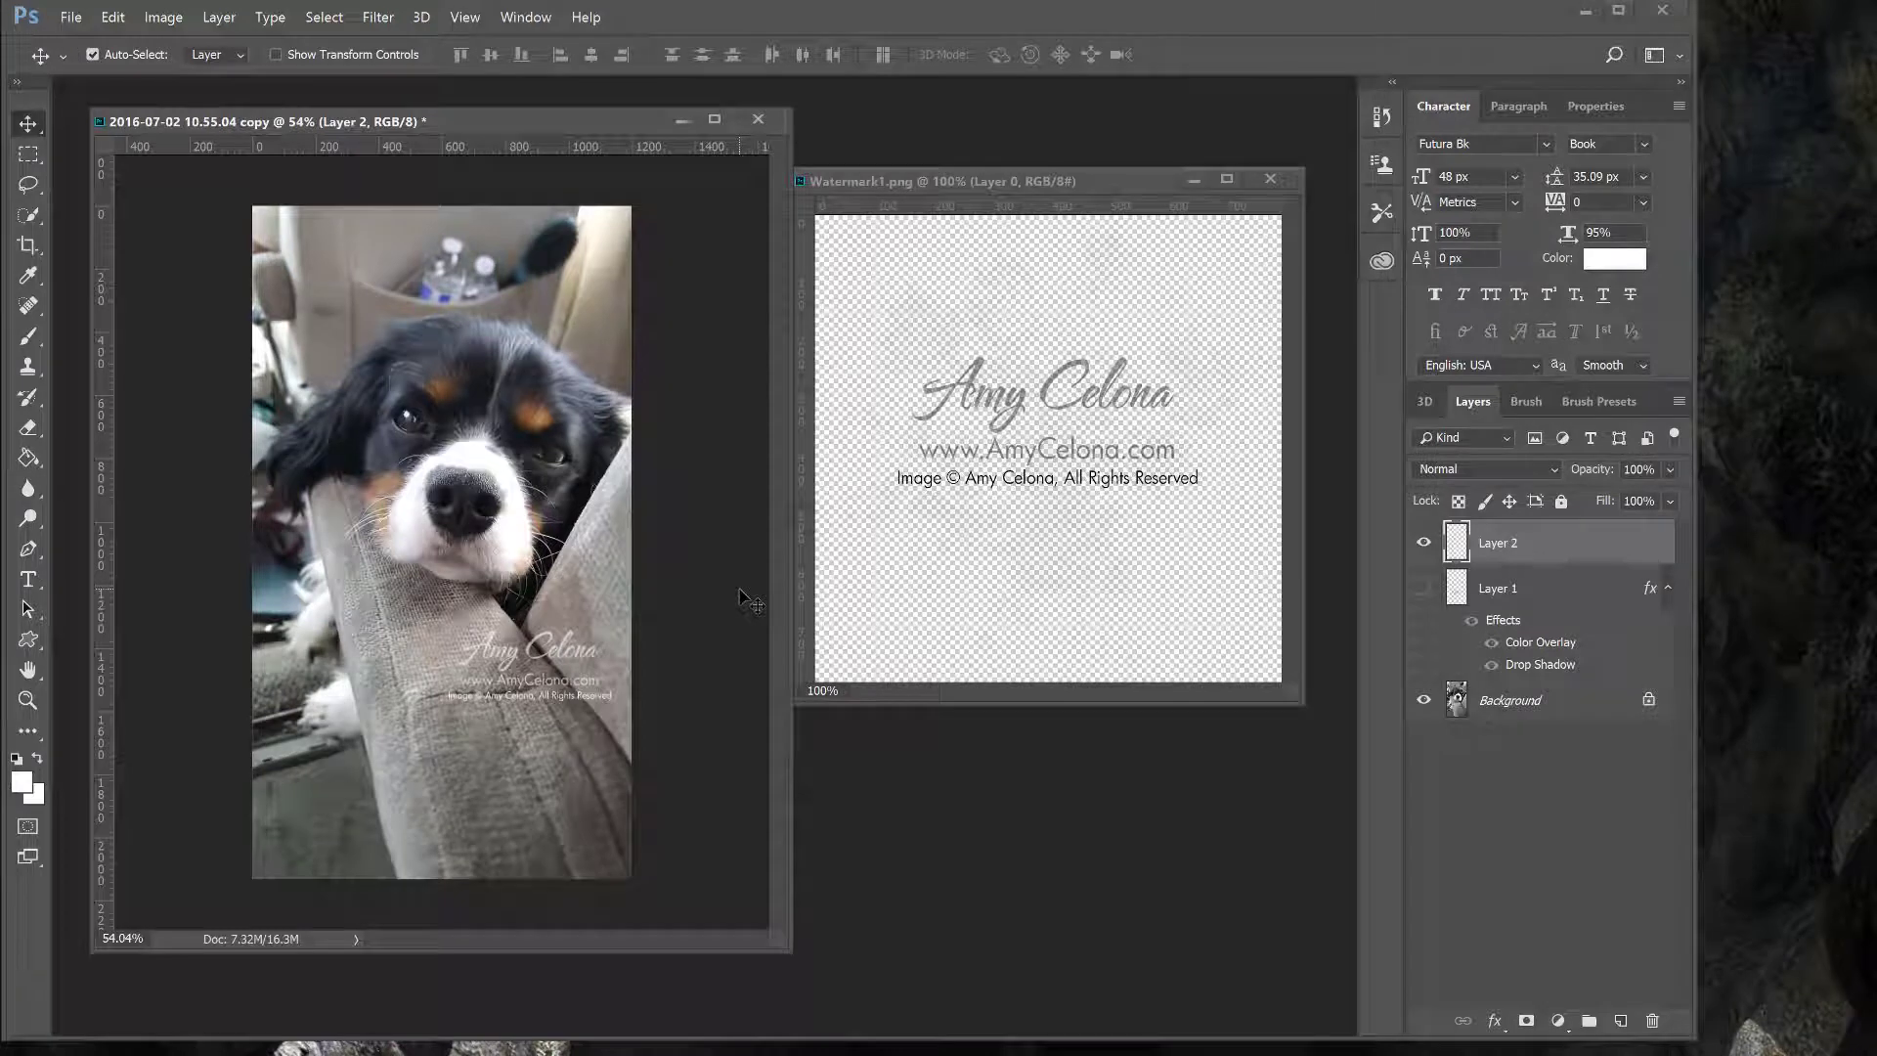